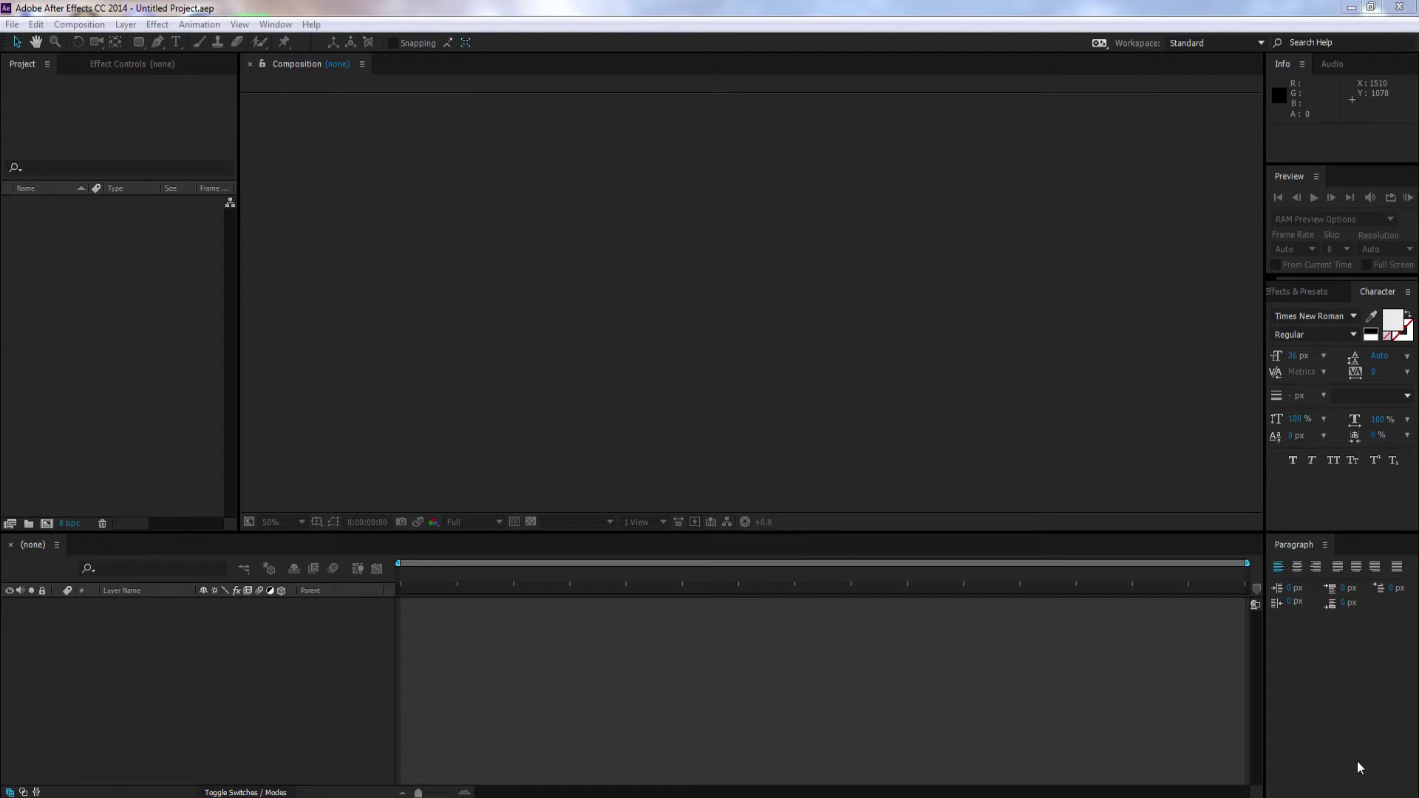
Create Comp 1 from the HDTV 1080 29.97 preset: 1920×1080, 29.97 fps, 30 seconds long
left_click(220, 696)
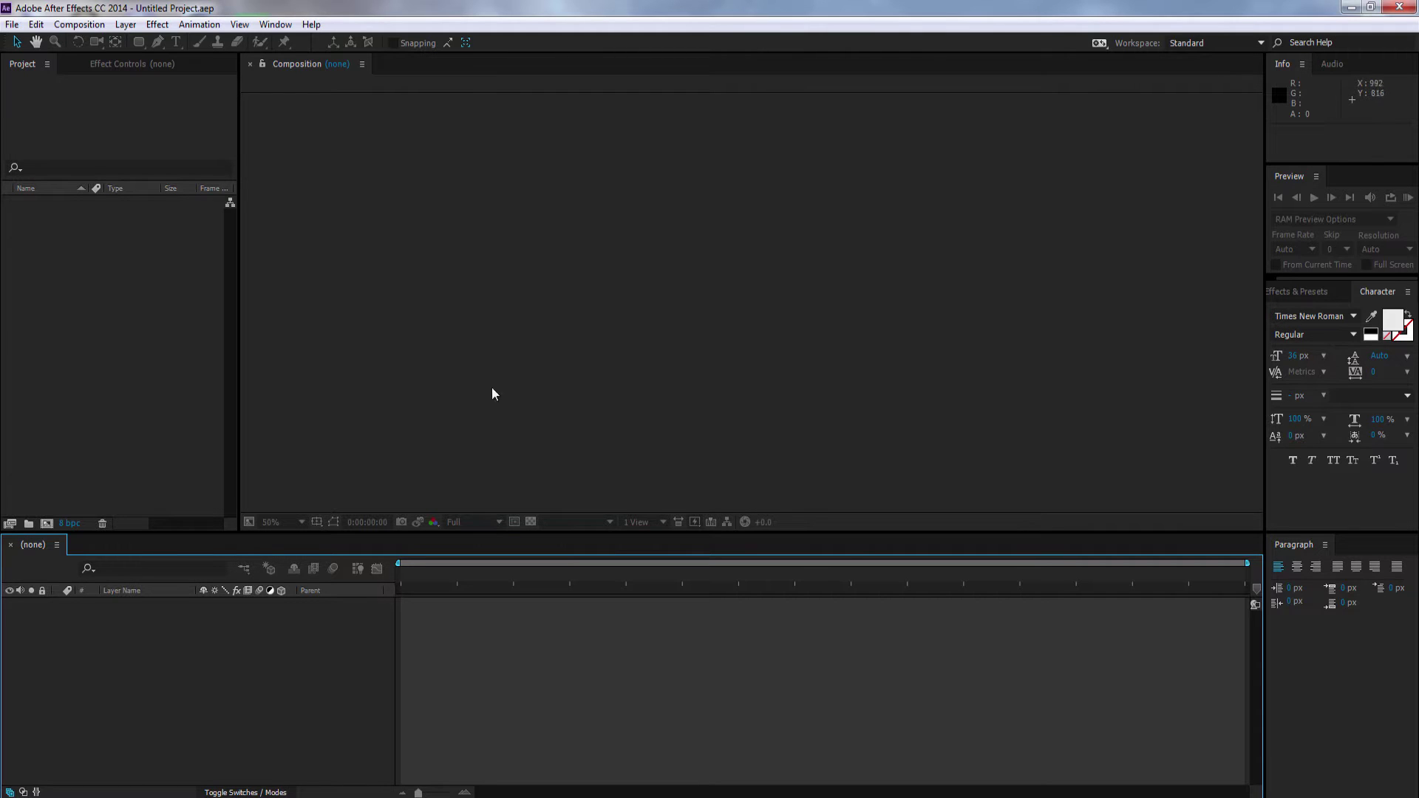
left_click(80, 24)
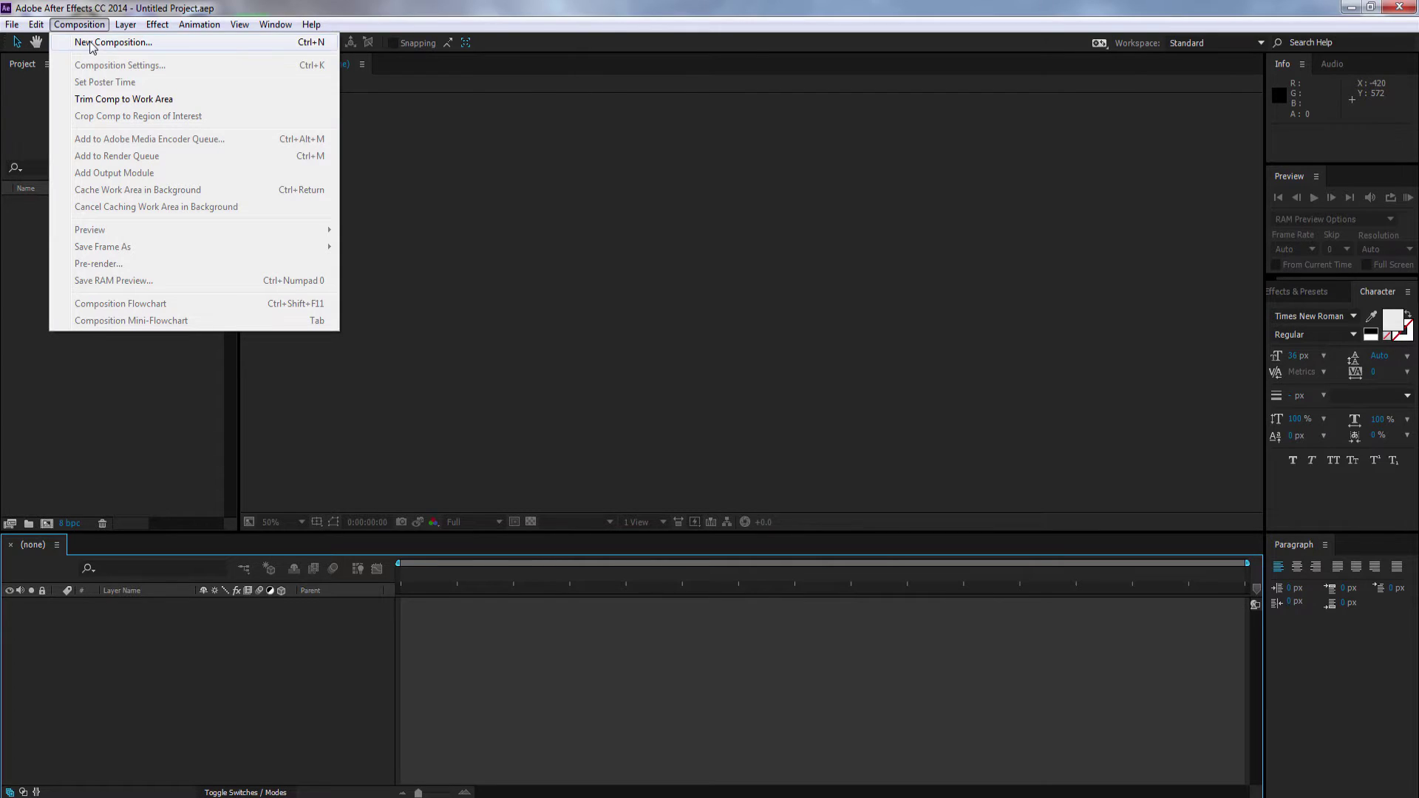
left_click(81, 38)
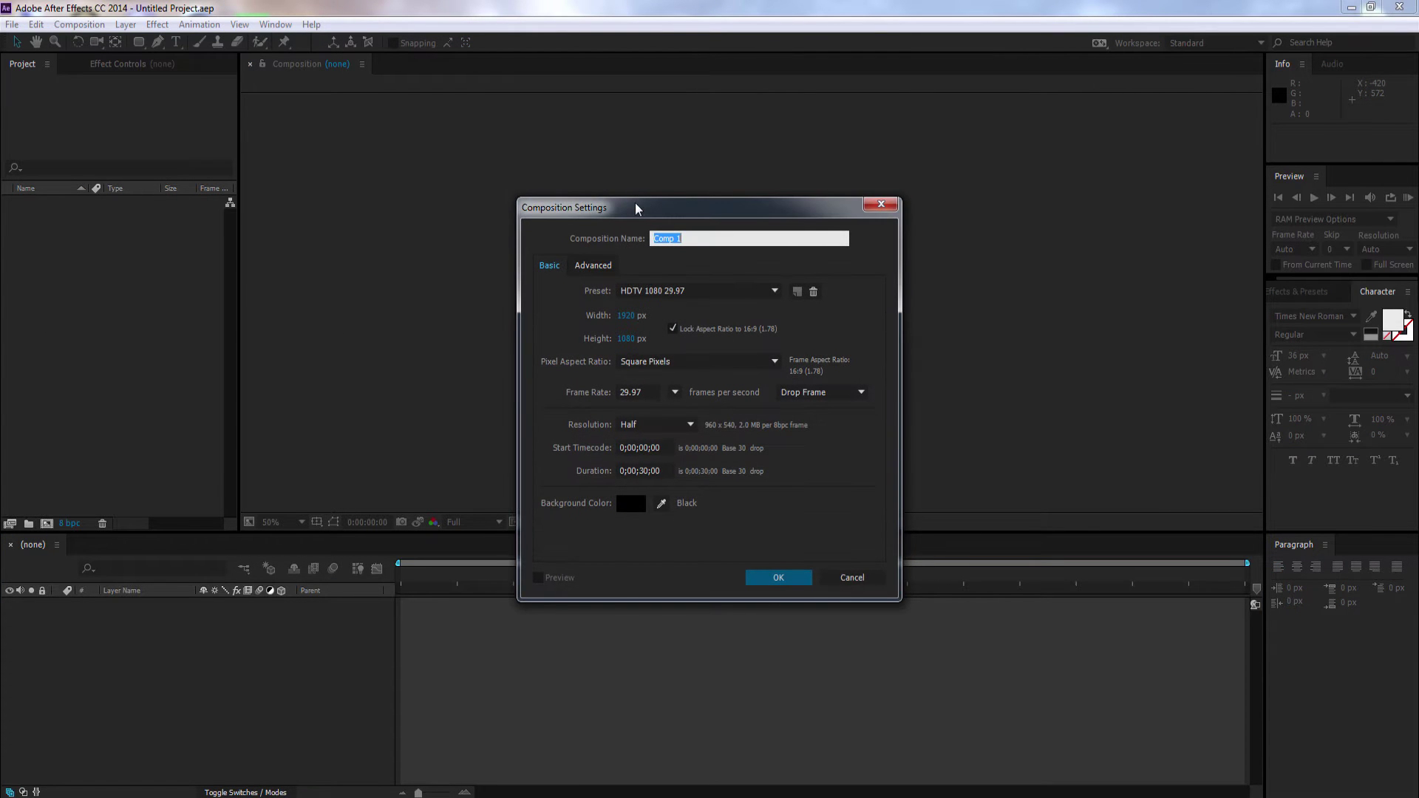
left_click_drag(635, 204, 633, 235)
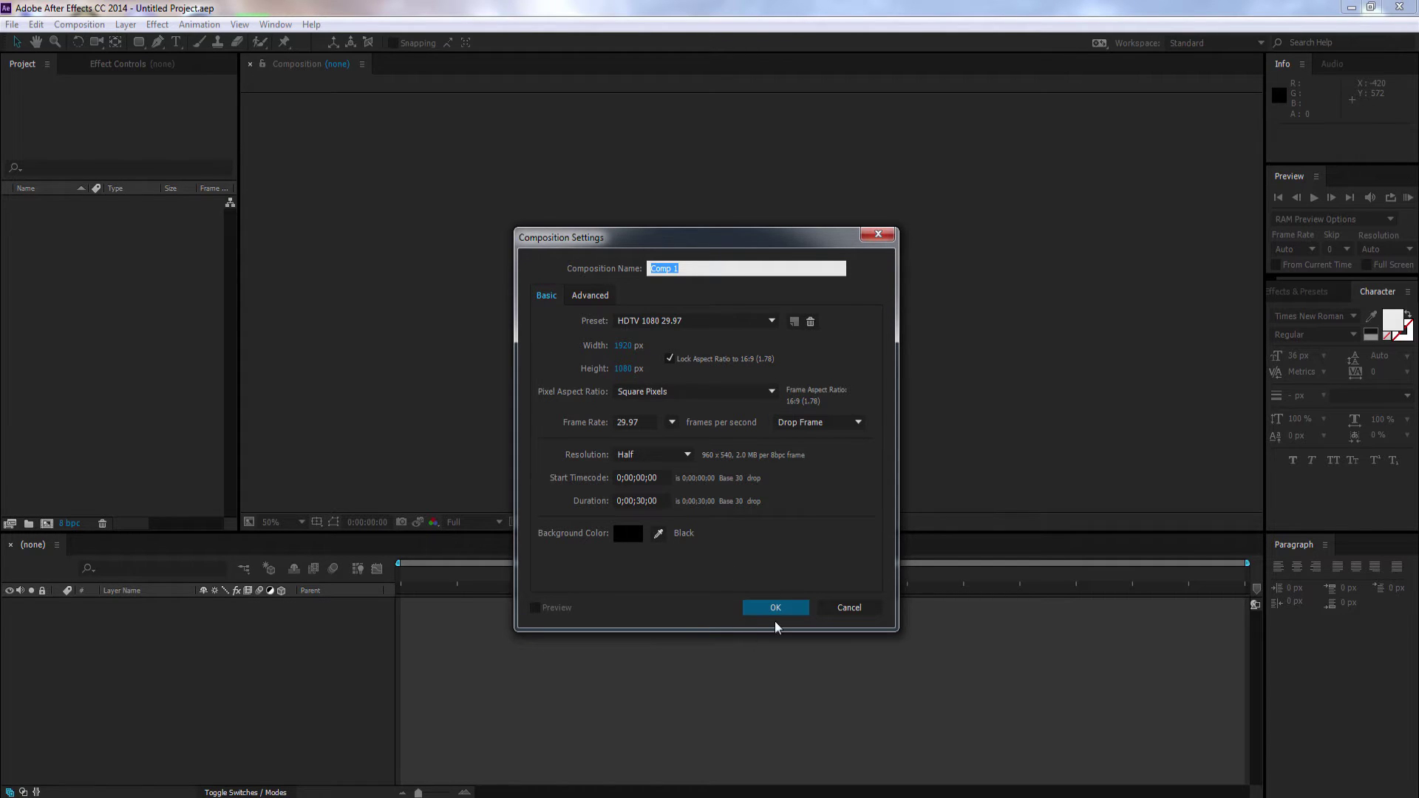
left_click(782, 607)
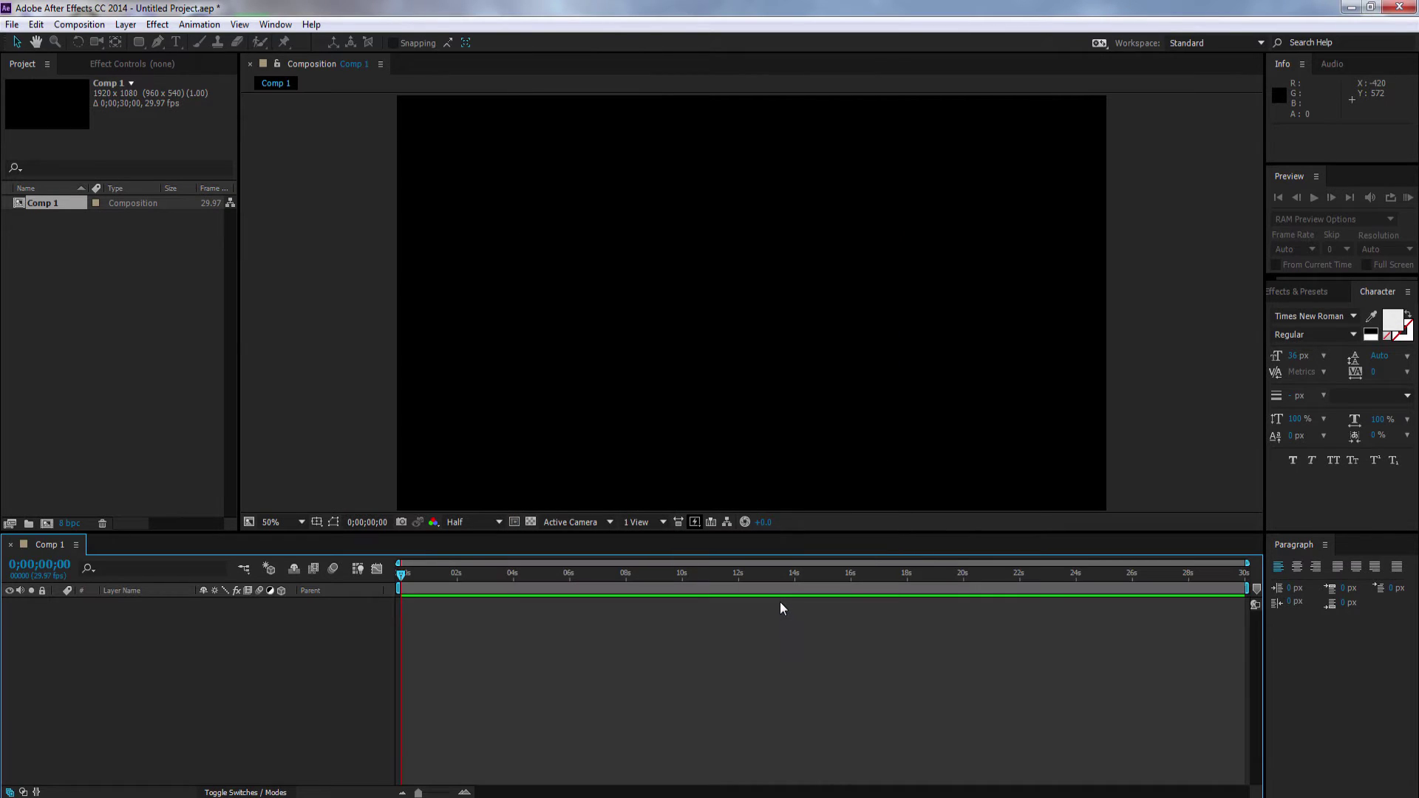
Add a full-frame 1920×1080 solid layer coloured light blue 7FC4EB to Comp 1
left_click(123, 25)
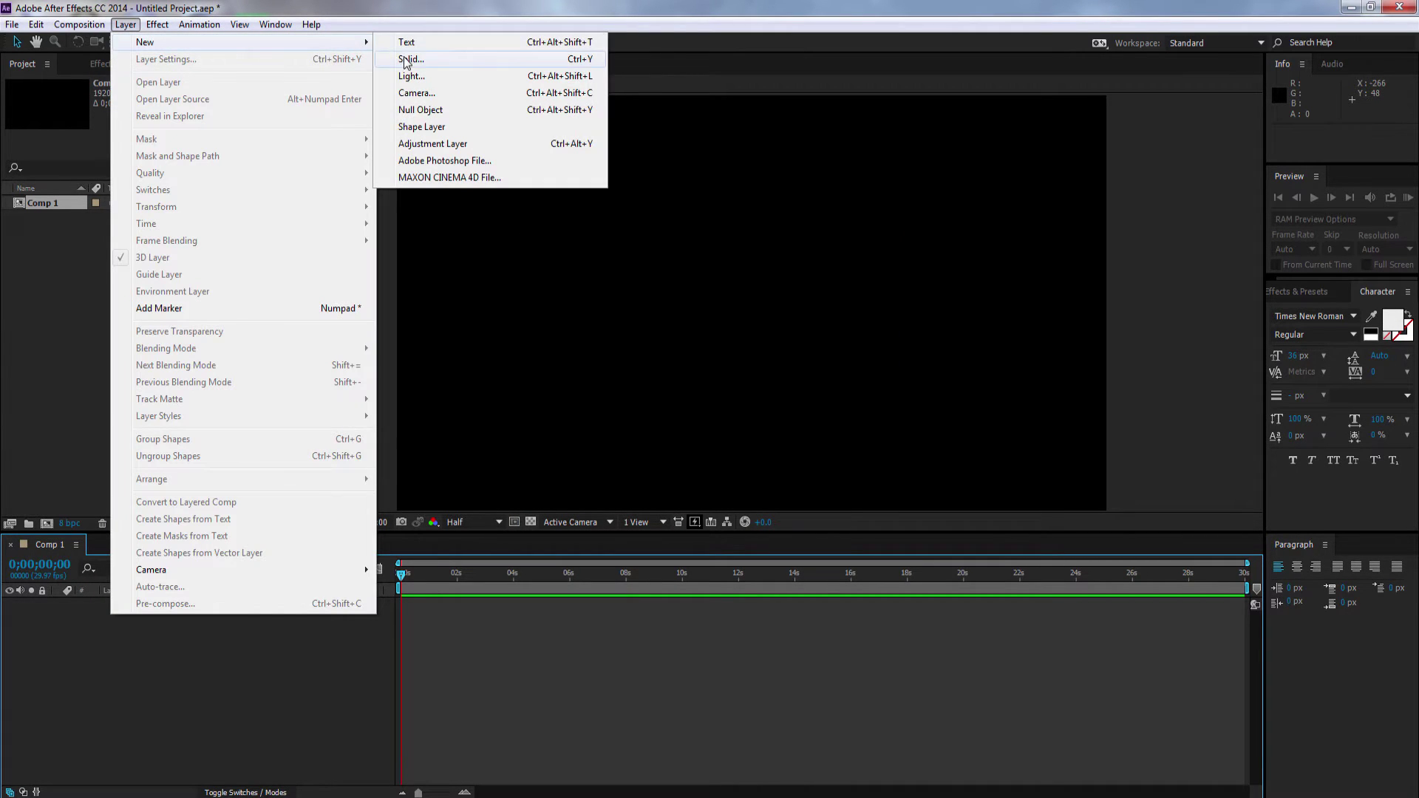
left_click(411, 59)
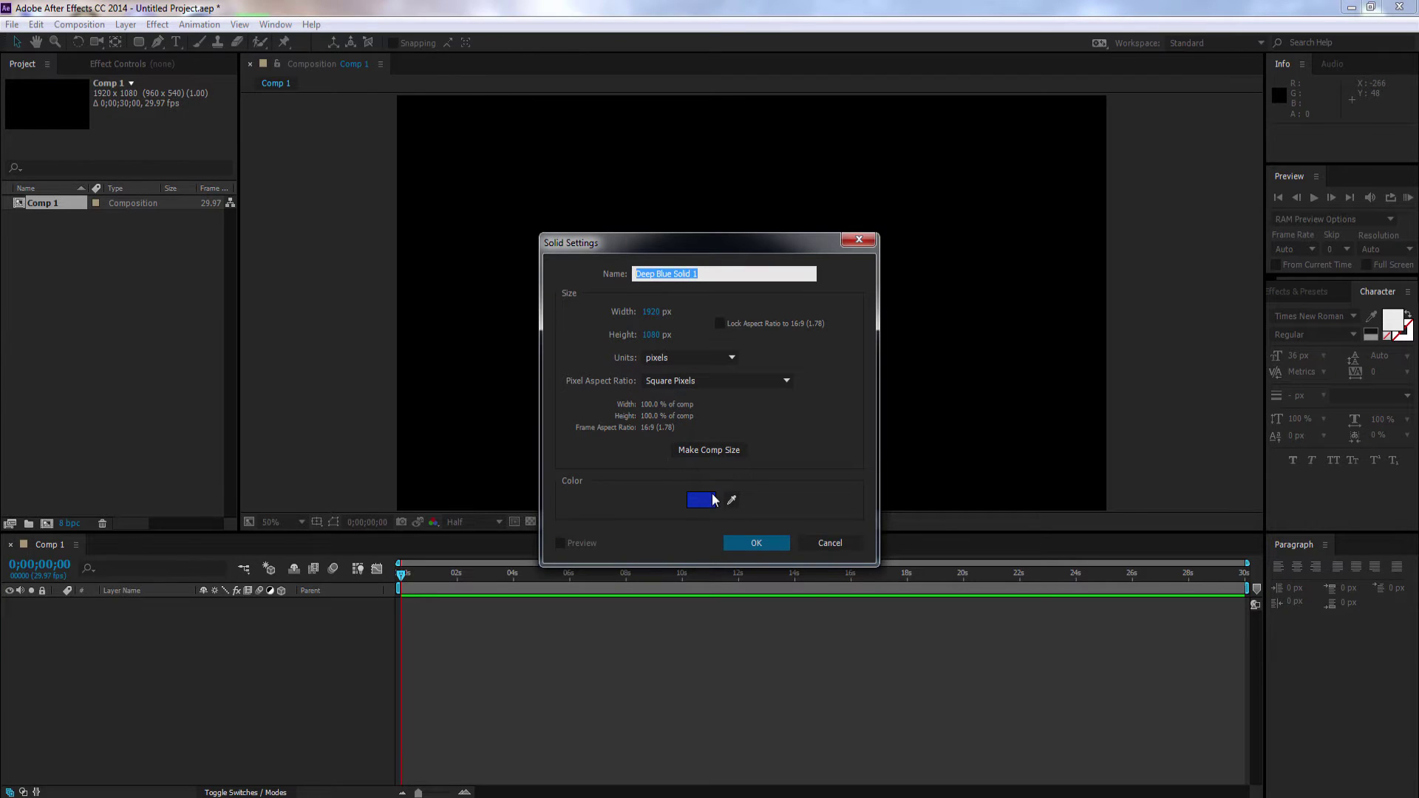
left_click(704, 499)
mouse_move(659, 326)
left_mouse_down()
mouse_move(569, 309)
mouse_move(553, 348)
mouse_move(602, 360)
mouse_move(545, 322)
mouse_move(558, 315)
left_mouse_up()
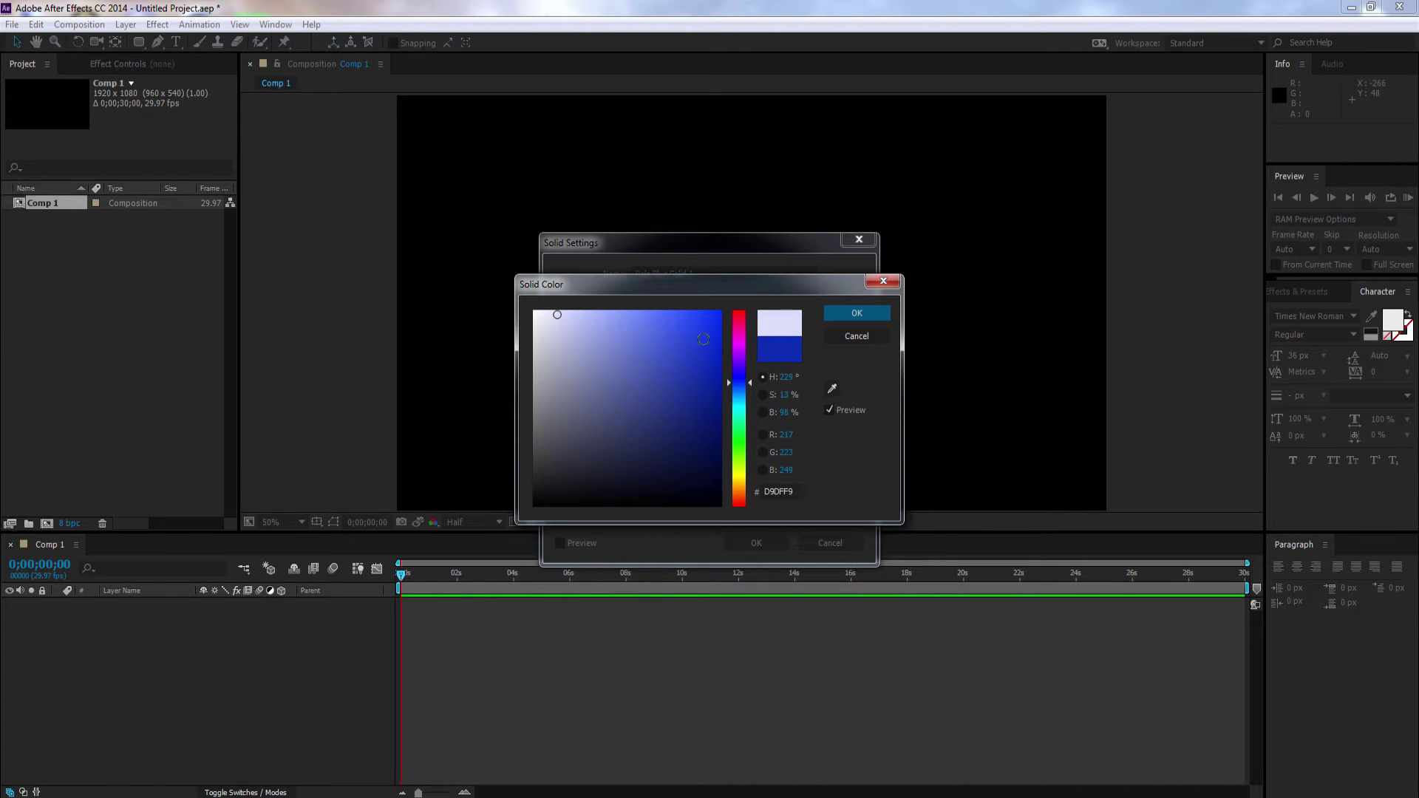
left_click(743, 397)
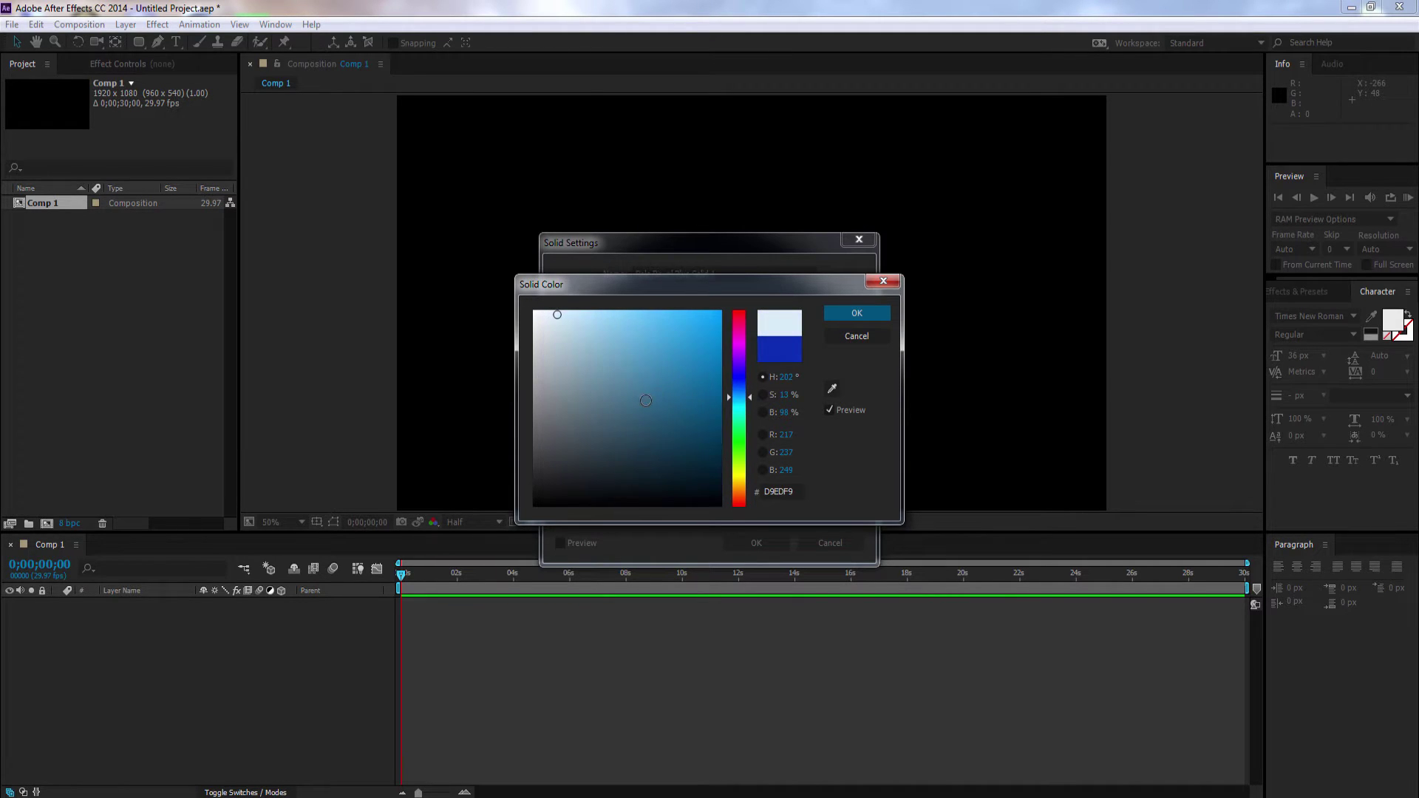
mouse_move(636, 388)
left_mouse_down()
mouse_move(634, 309)
mouse_move(620, 329)
left_mouse_up()
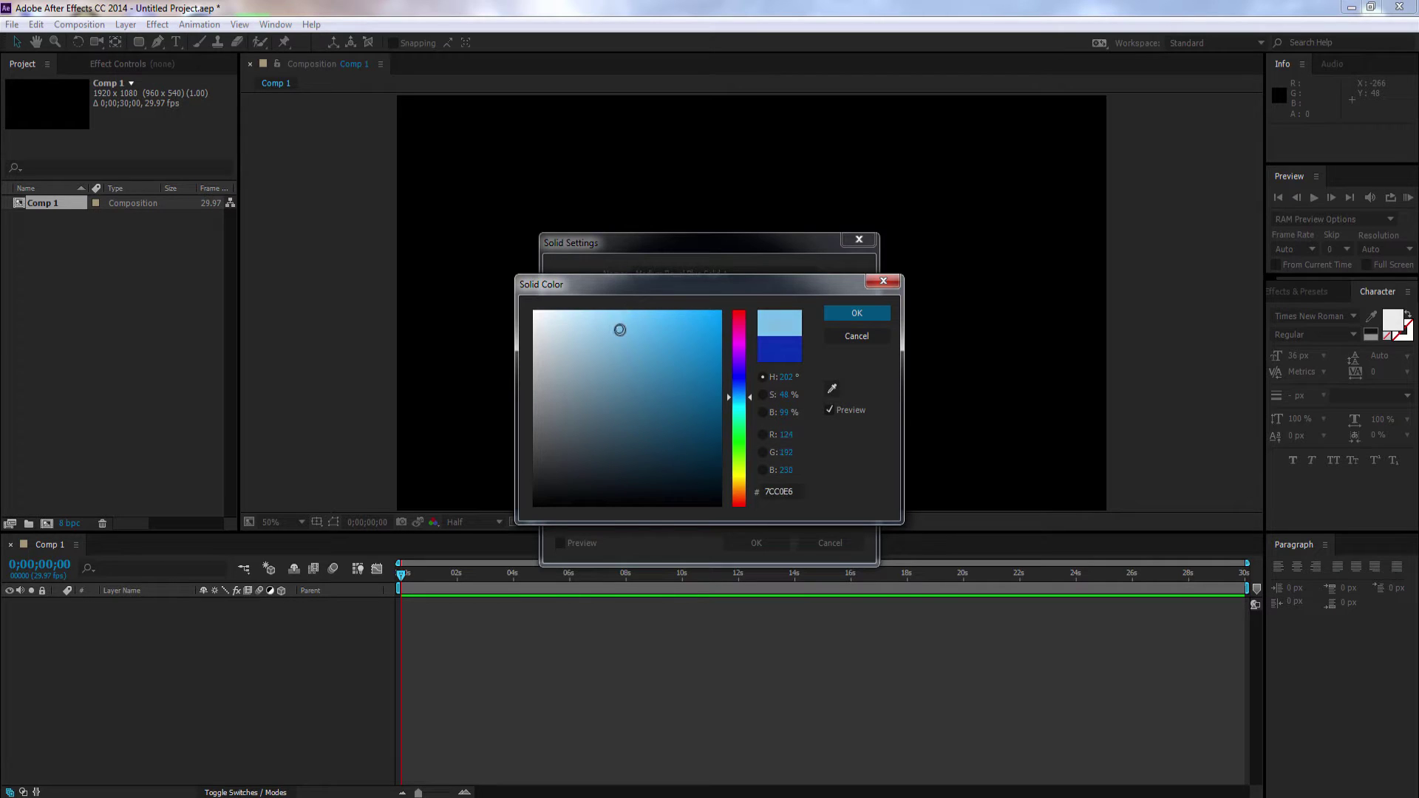
left_click(860, 310)
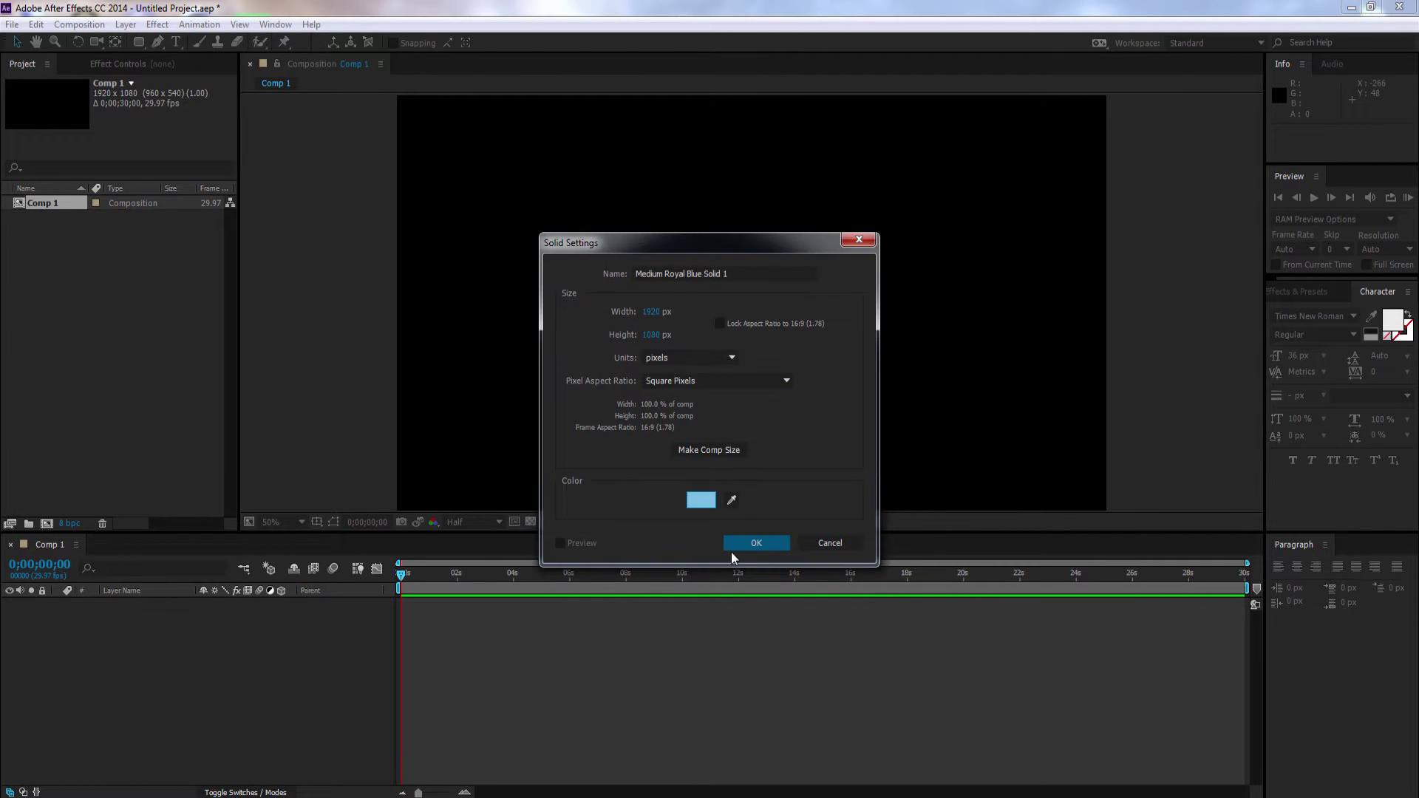
left_click(757, 545)
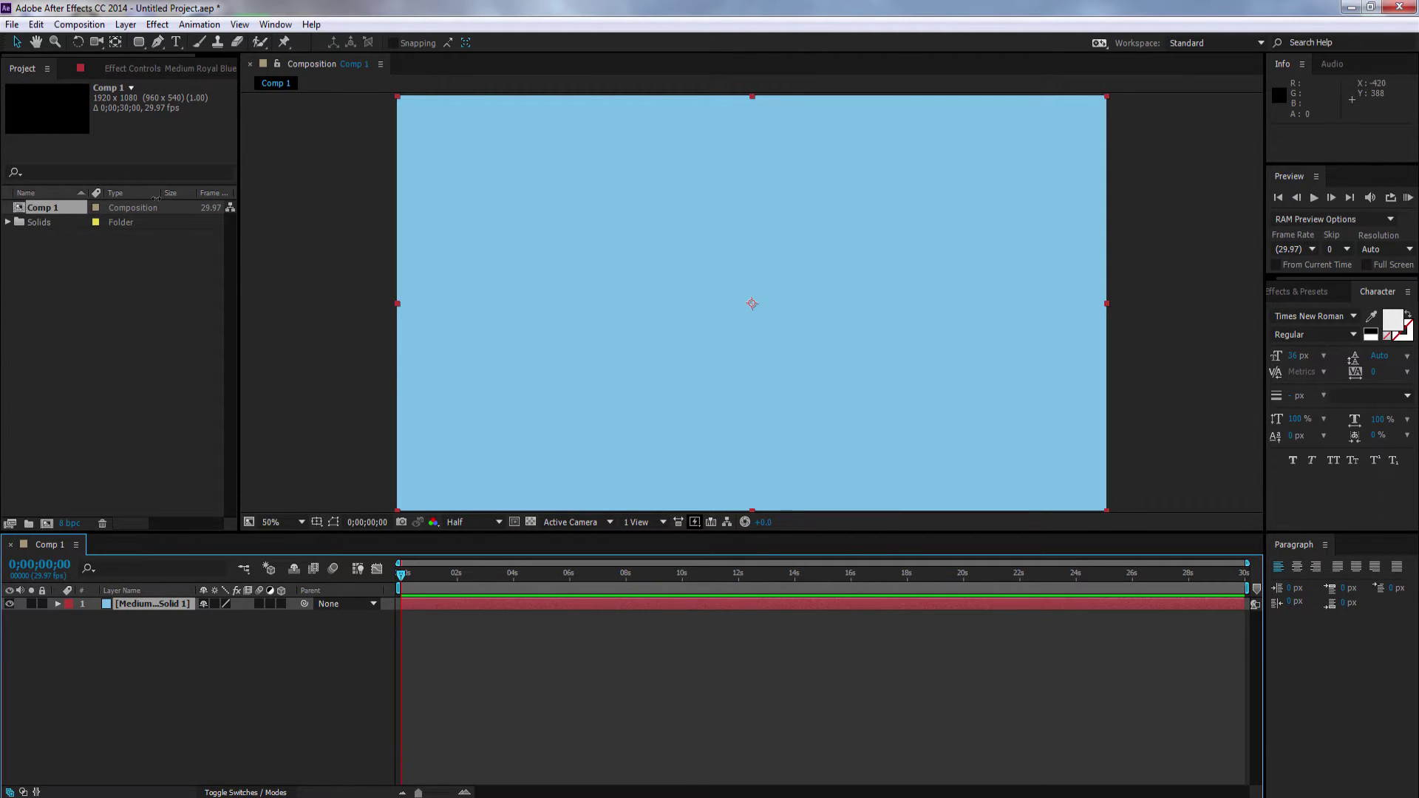
Draw a rounded-rectangle mask around the frame centre on the blue solid
left_click(140, 43)
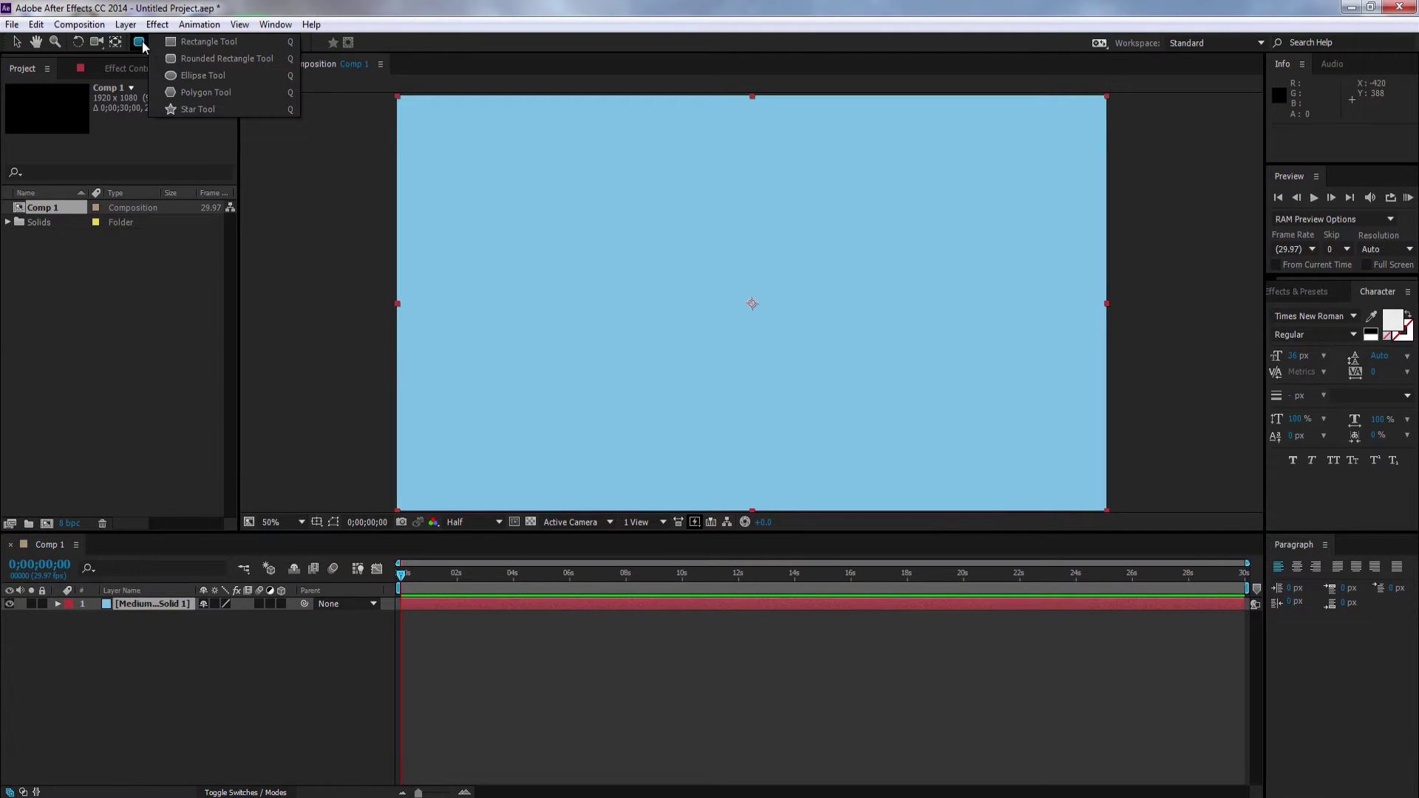
left_click(192, 59)
left_click_drag(555, 203, 623, 227)
left_click_drag(709, 309, 961, 459)
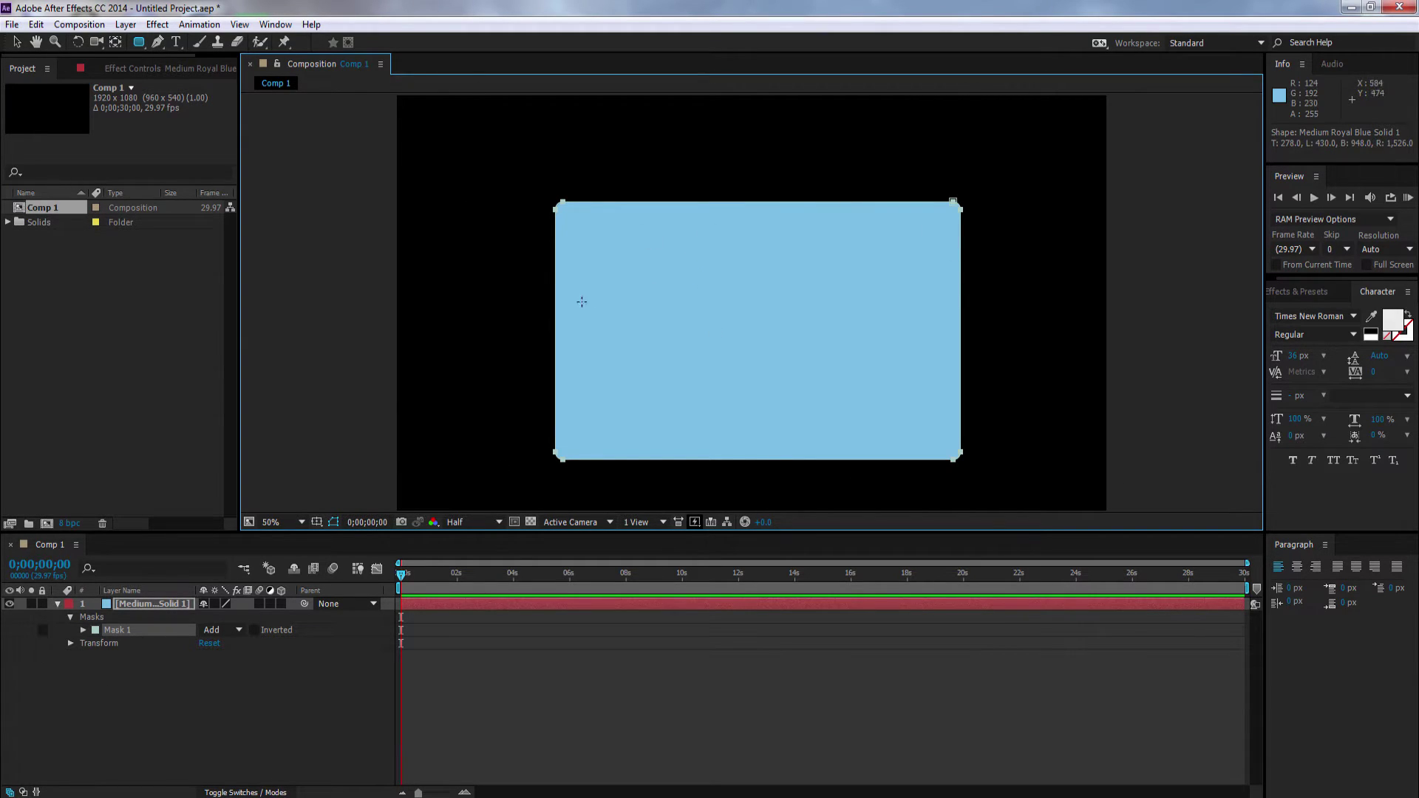
left_click(127, 671)
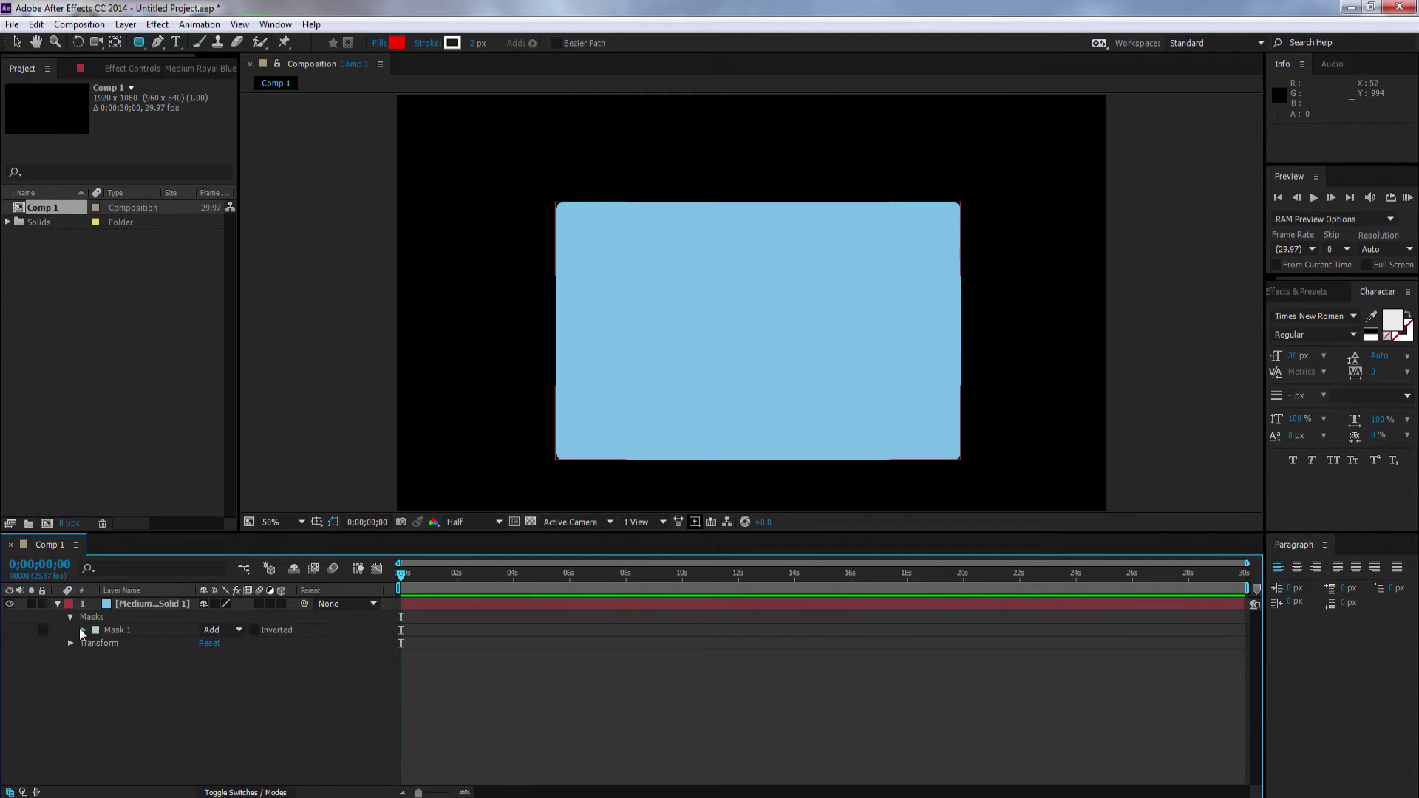
Lower Mask 1's opacity to about 32% so the panel turns translucent
left_click(81, 630)
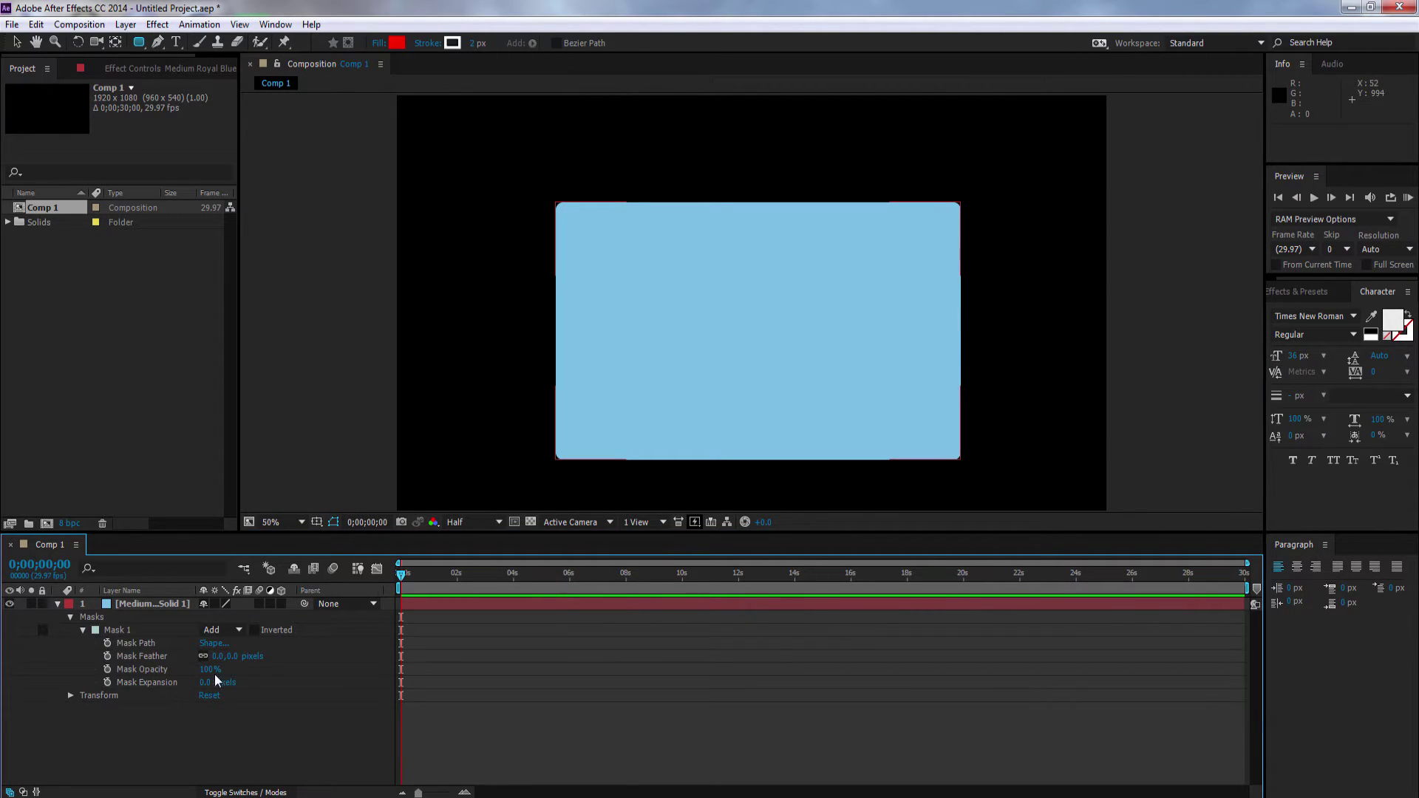
left_click_drag(212, 672, 176, 669)
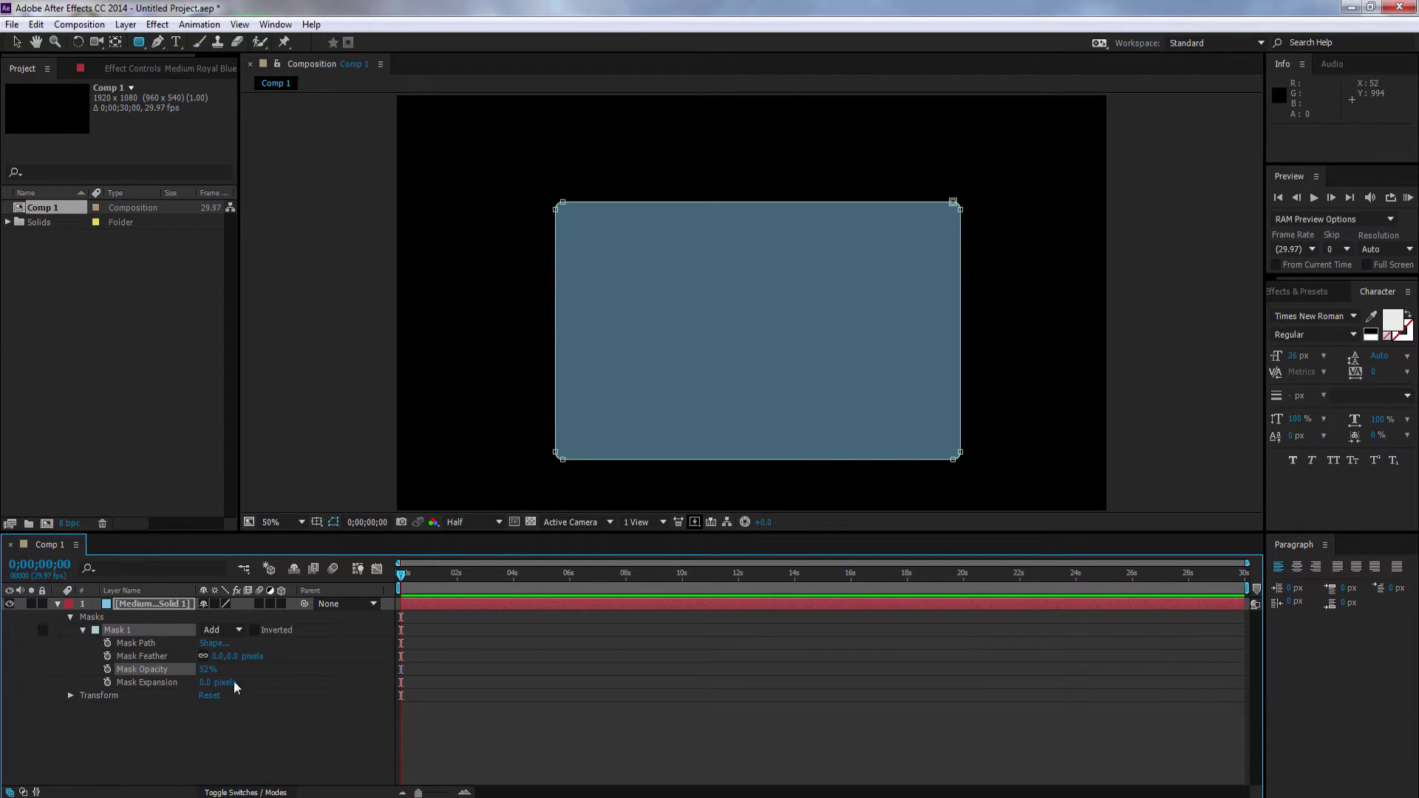
left_click(83, 630)
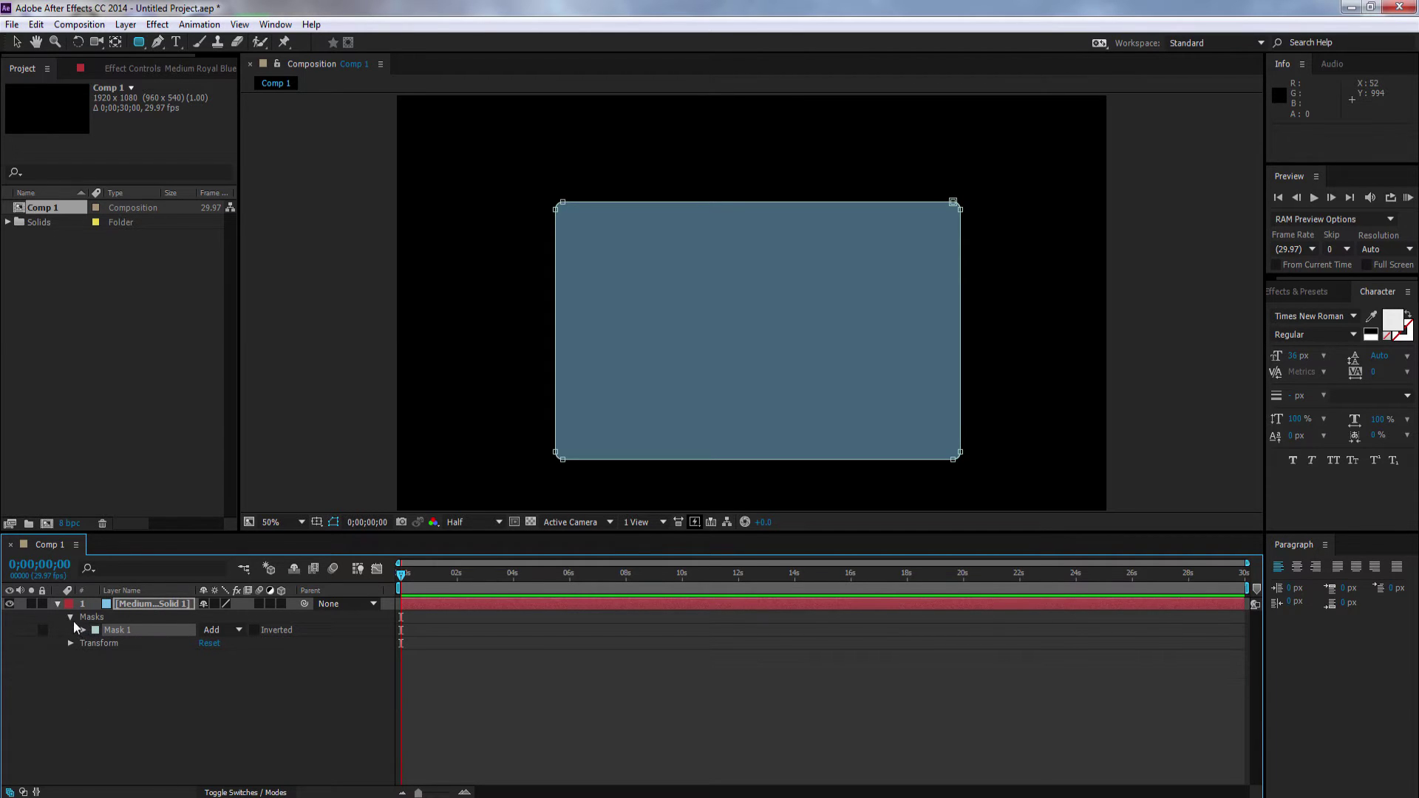
left_click(71, 617)
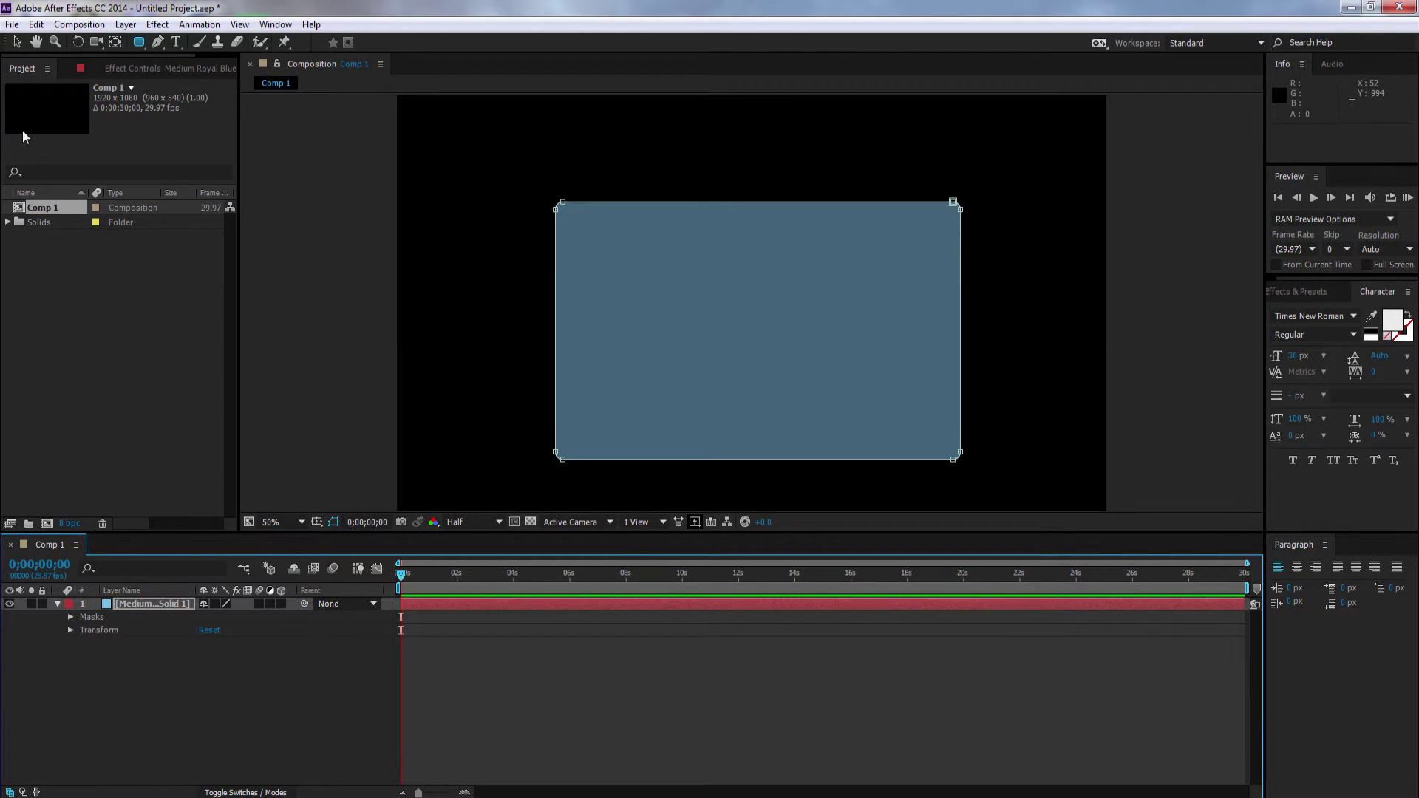
left_click(13, 25)
Import the three PNGs from Desktop > holo, including $extra_08.png and cover_HD.png
mouse_move(190, 224)
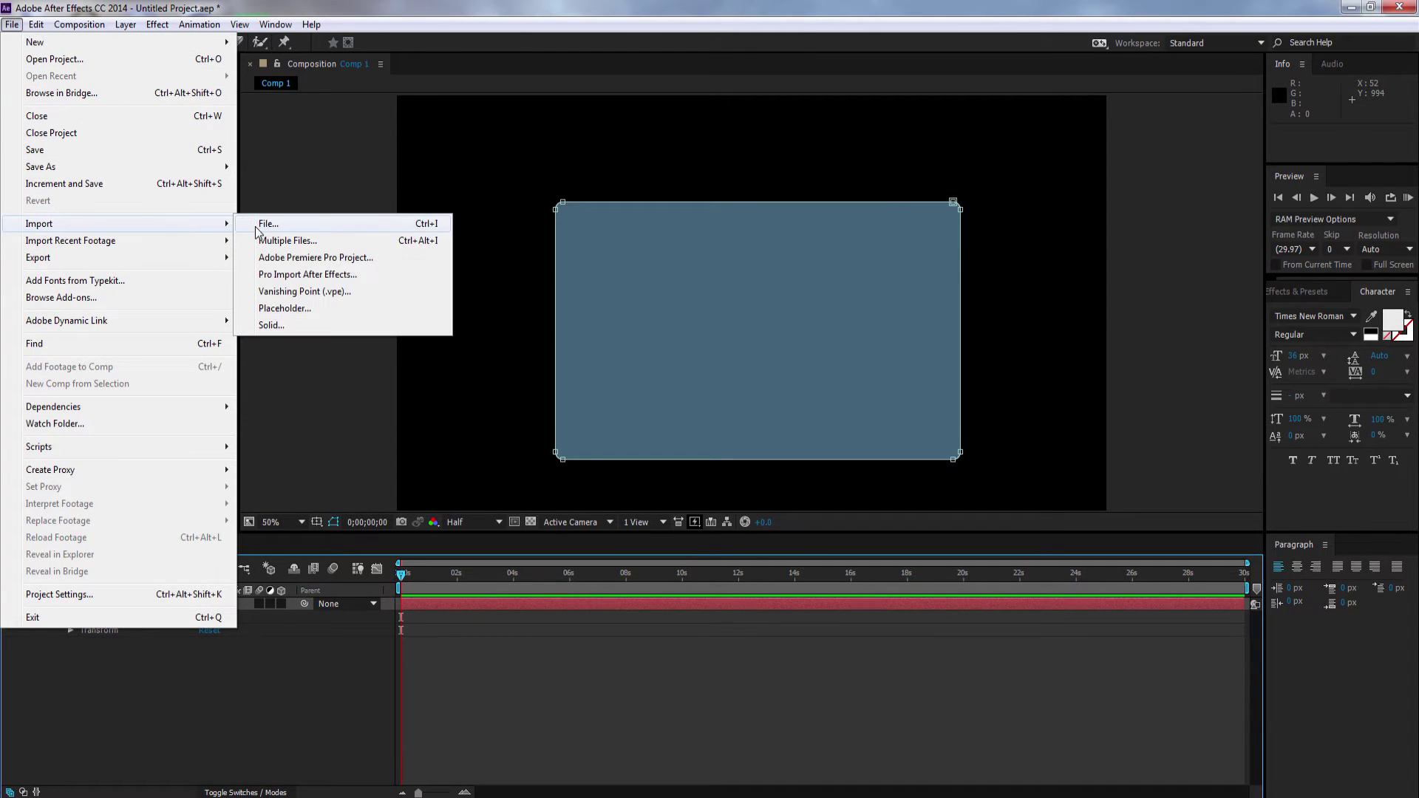
left_click(255, 226)
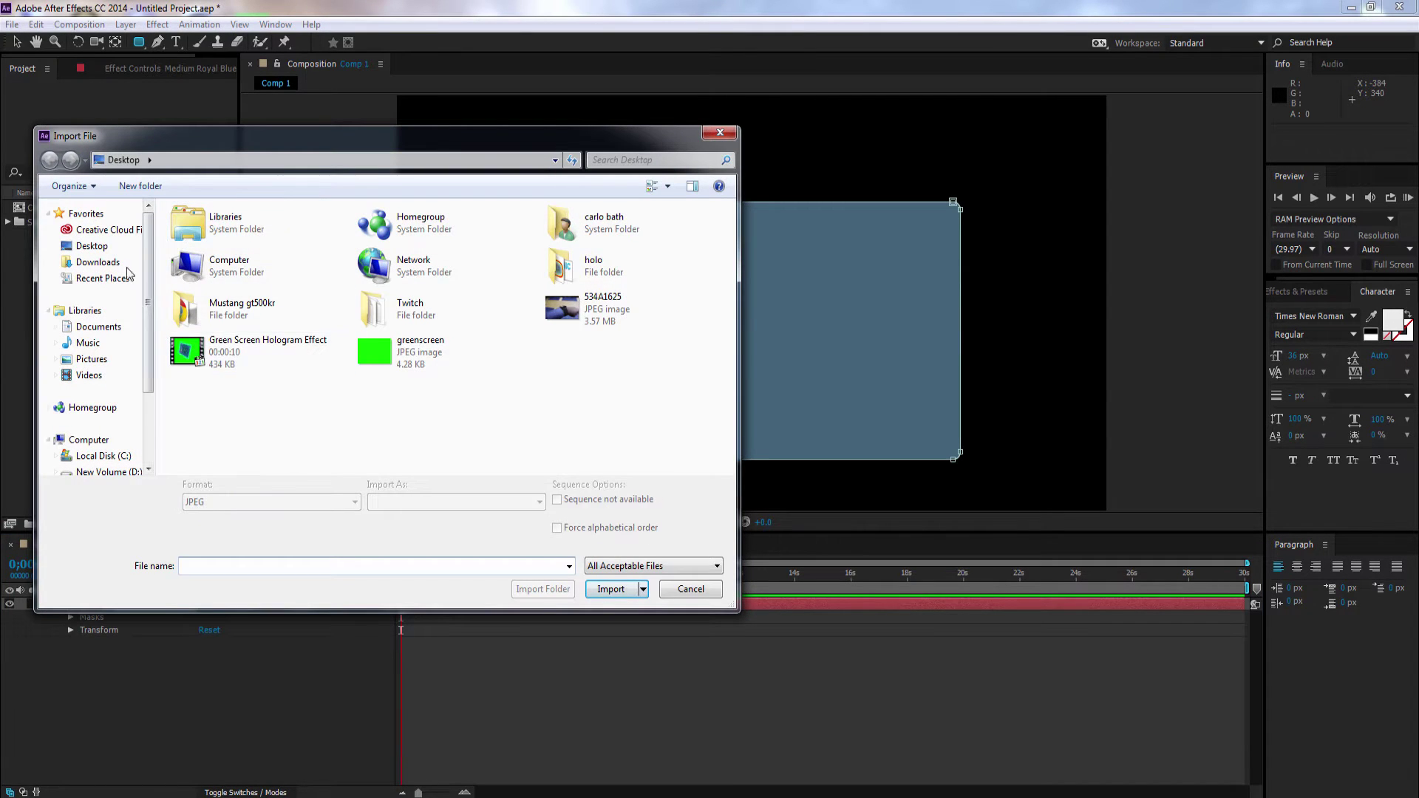
left_click(93, 246)
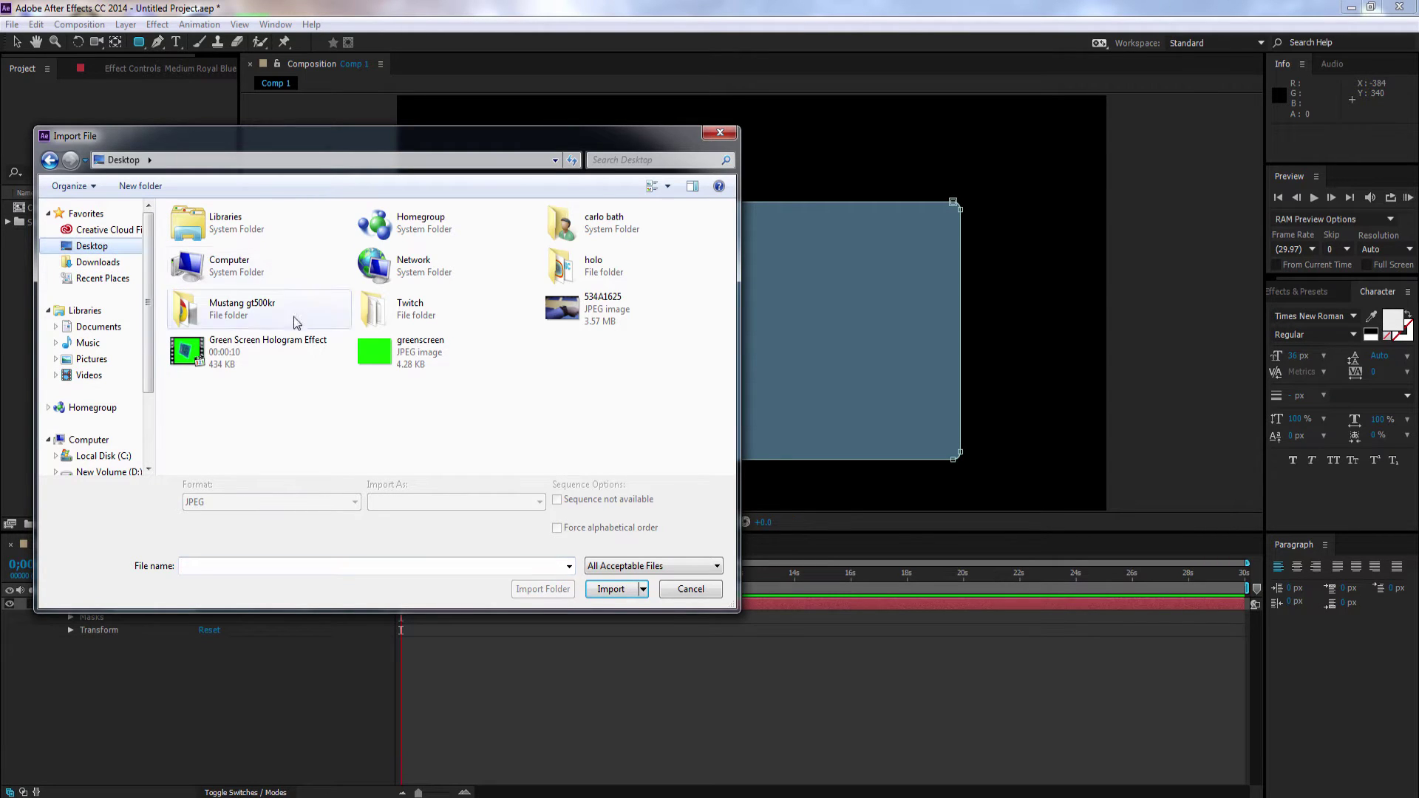
double_click(589, 258)
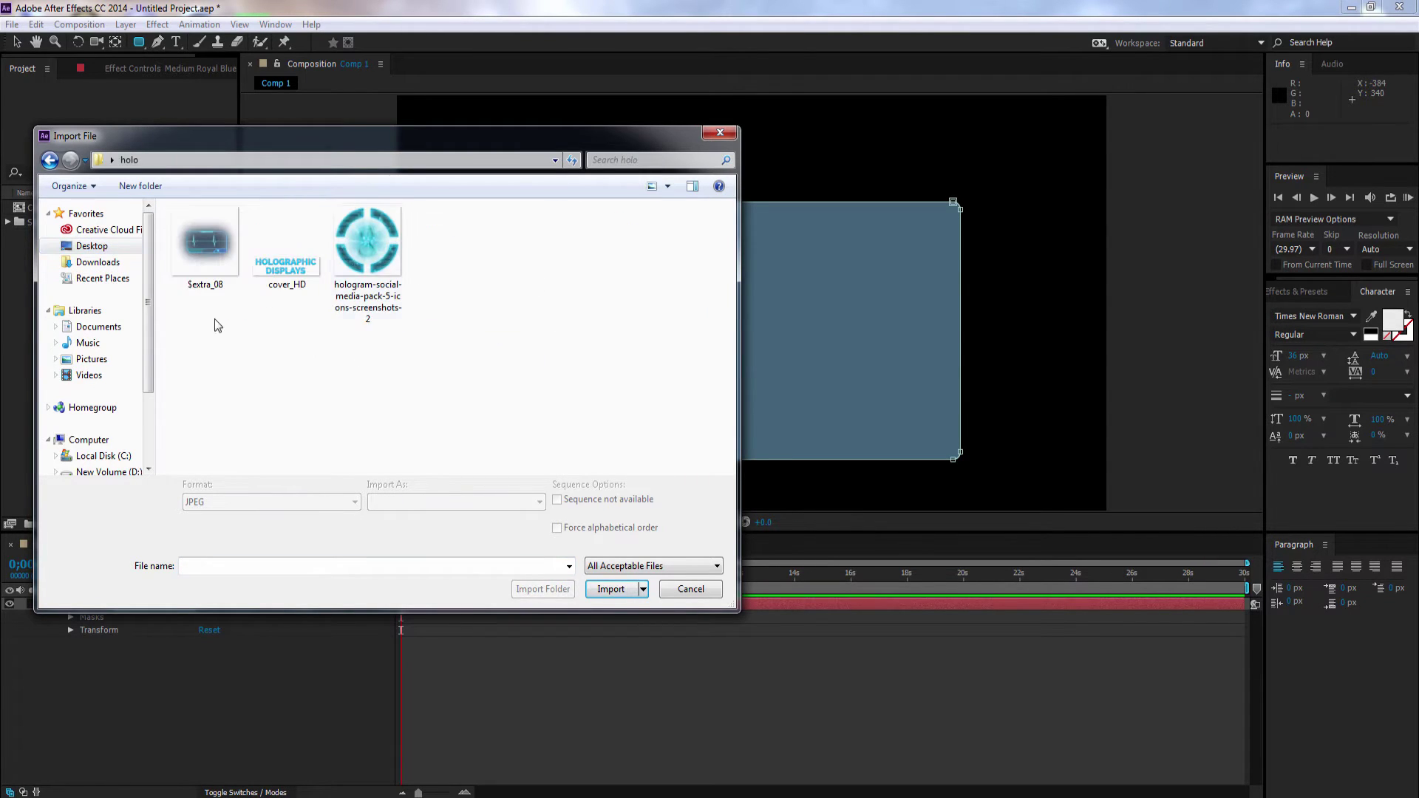
left_click_drag(197, 322, 377, 275)
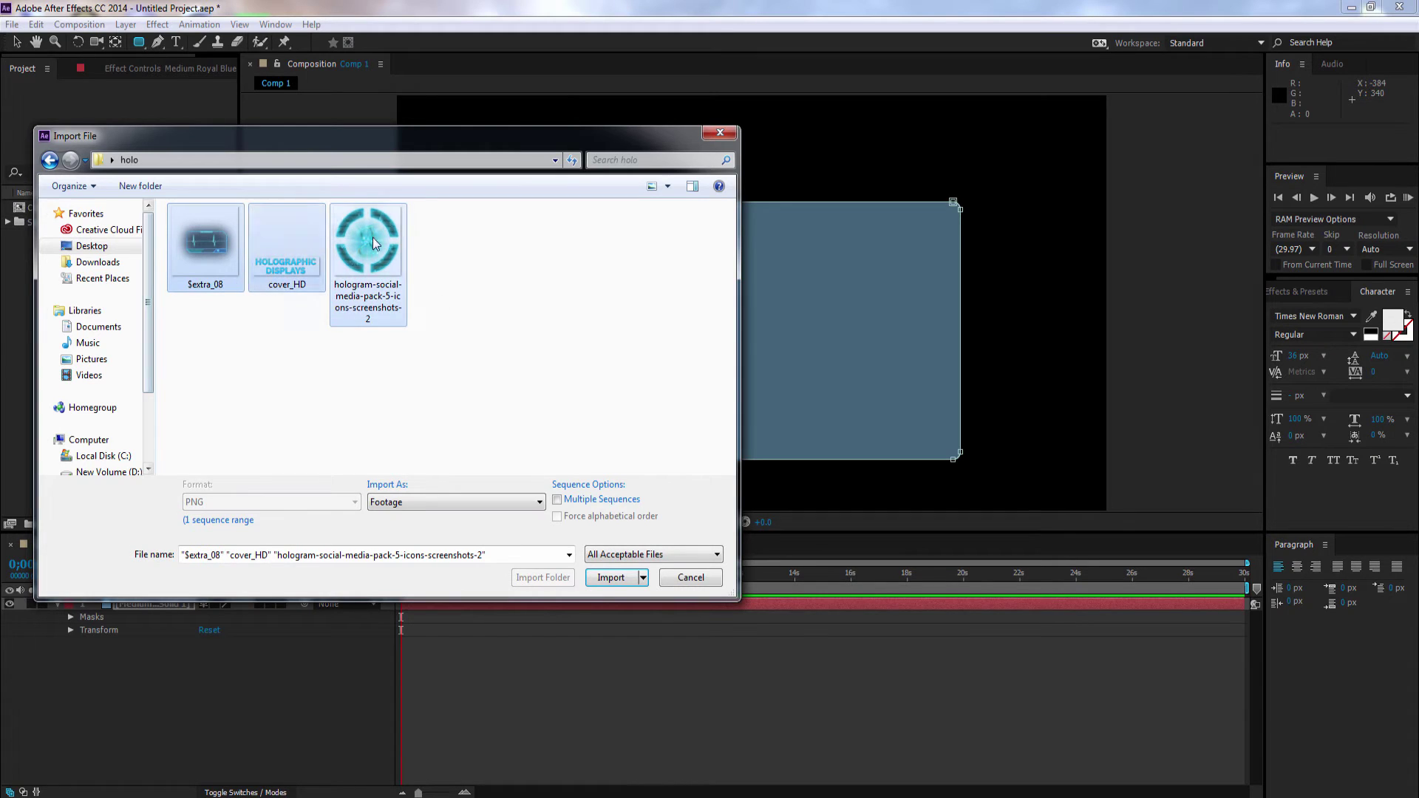
left_click(620, 579)
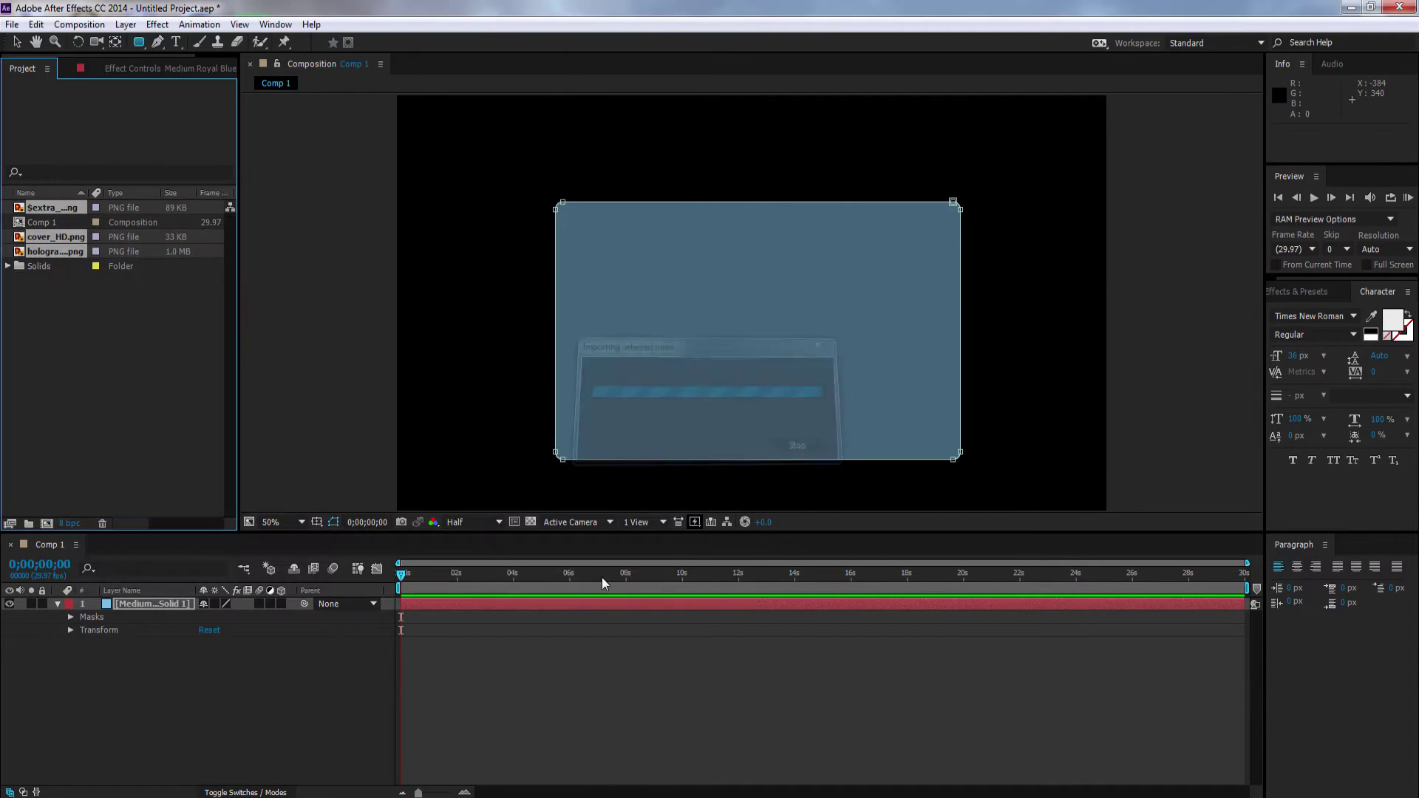
left_click(76, 337)
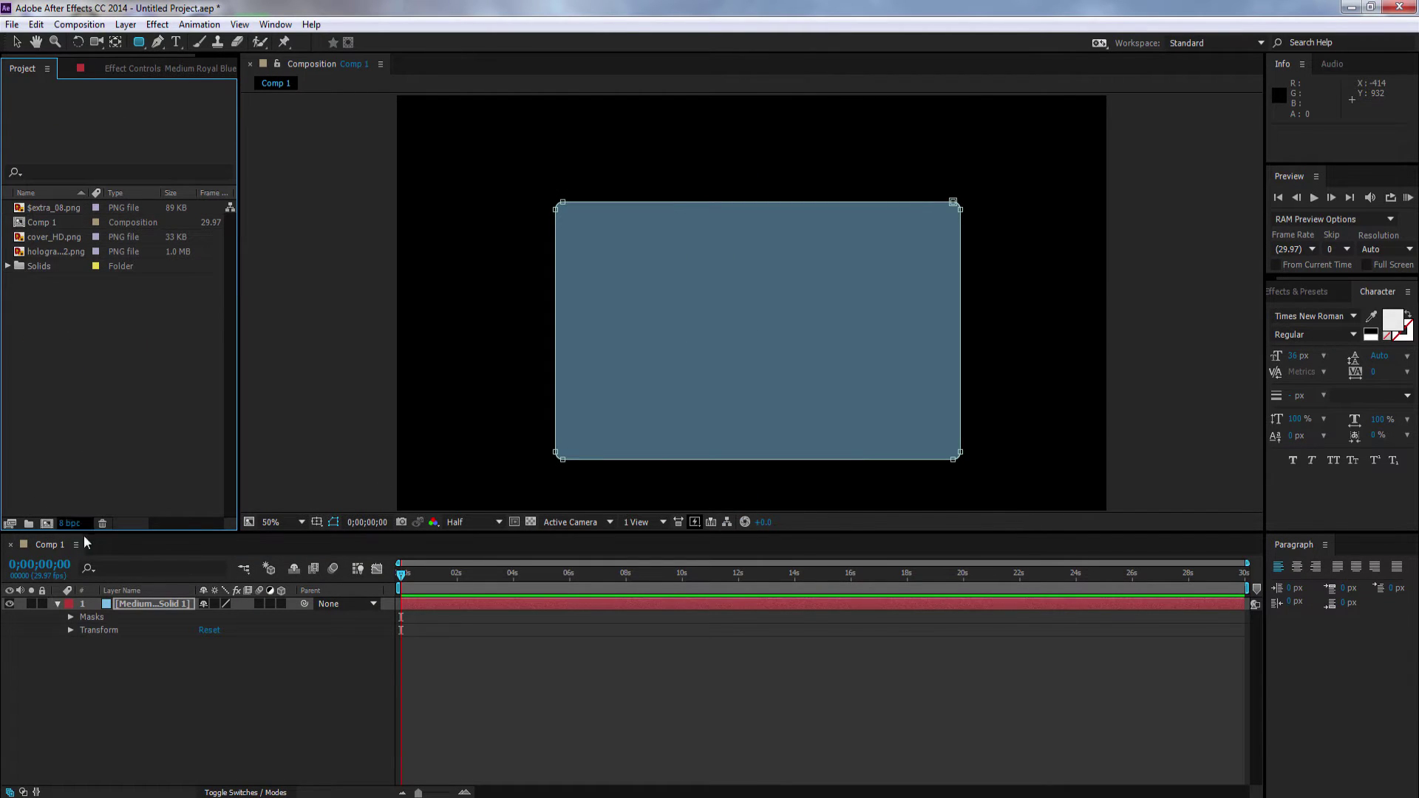
Place the hologram ring image into Comp 1, undoing an accidental mask on it
left_click(61, 251)
left_click_drag(61, 251, 859, 352)
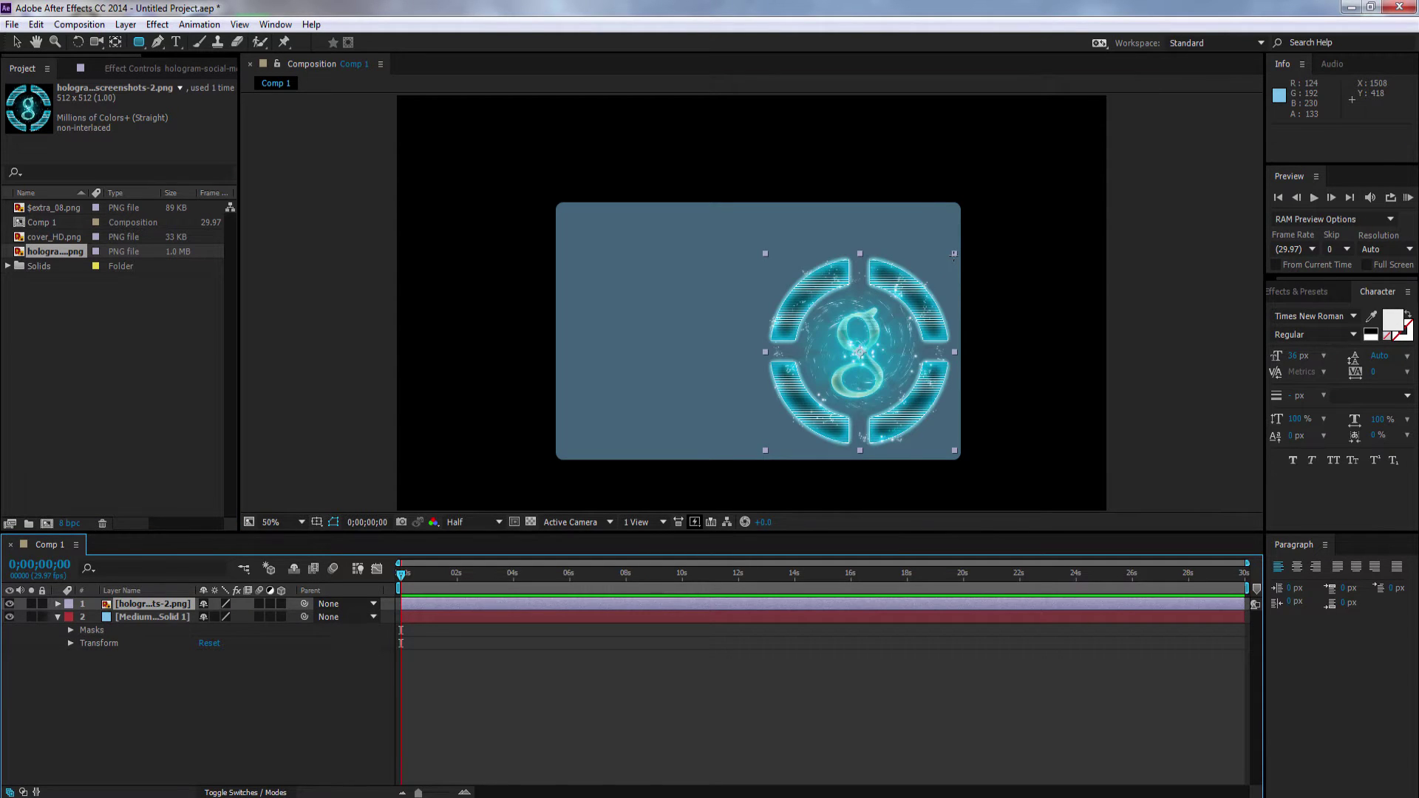
left_click_drag(954, 253, 951, 259)
left_click(37, 25)
left_click(81, 37)
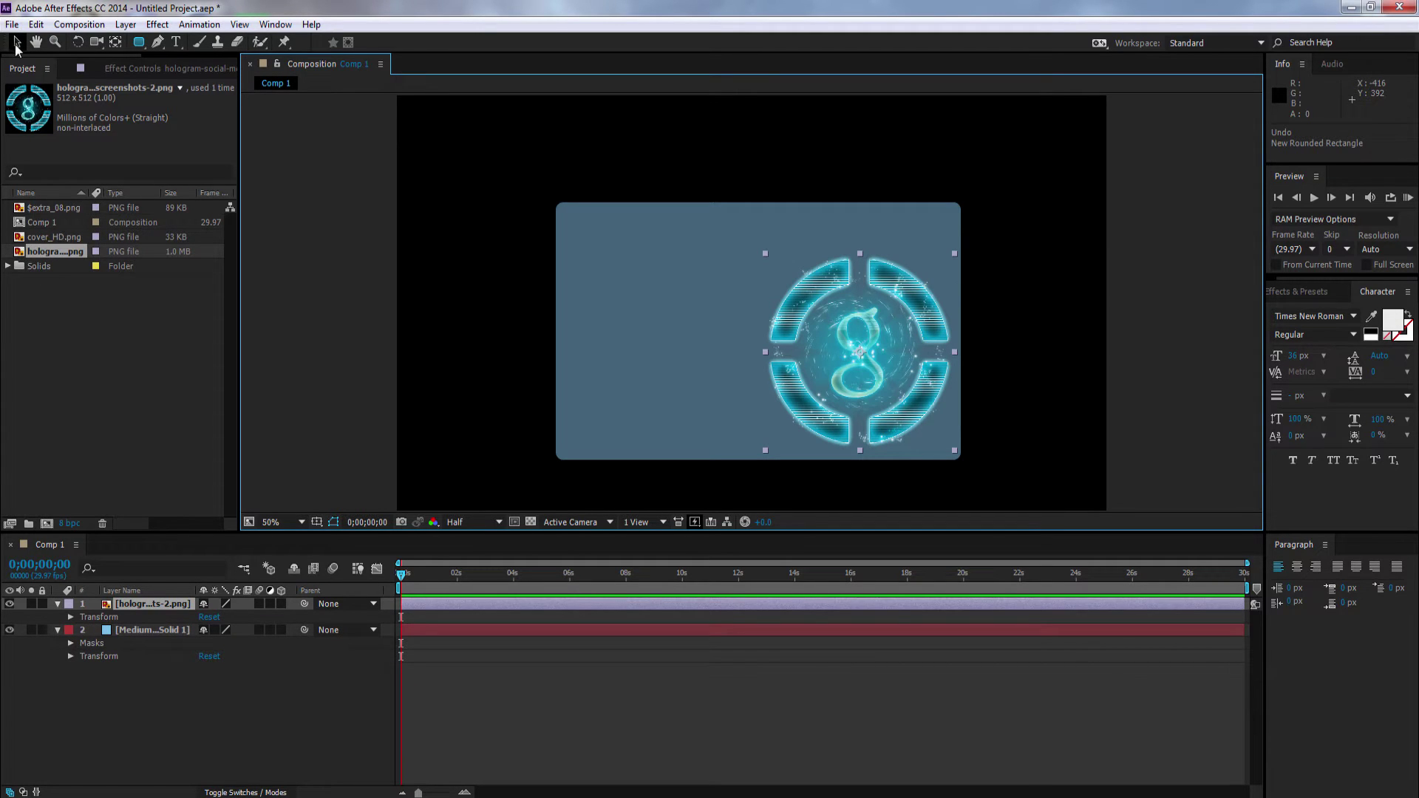
left_click(16, 43)
Add the cover_HD title image and the $extra_08 heartbeat graphic to the comp, enlarging $extra_08
left_click(45, 232)
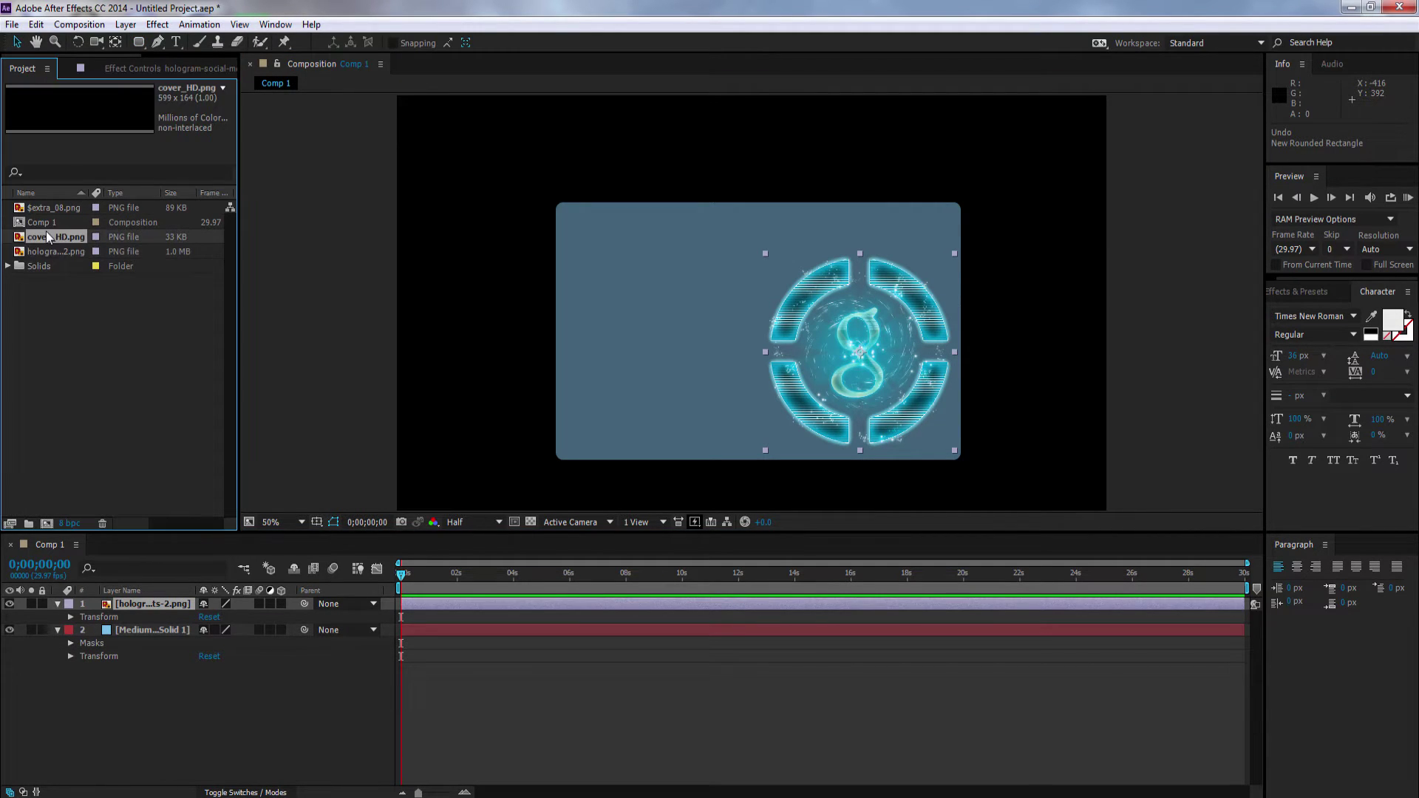
left_click_drag(46, 232, 677, 414)
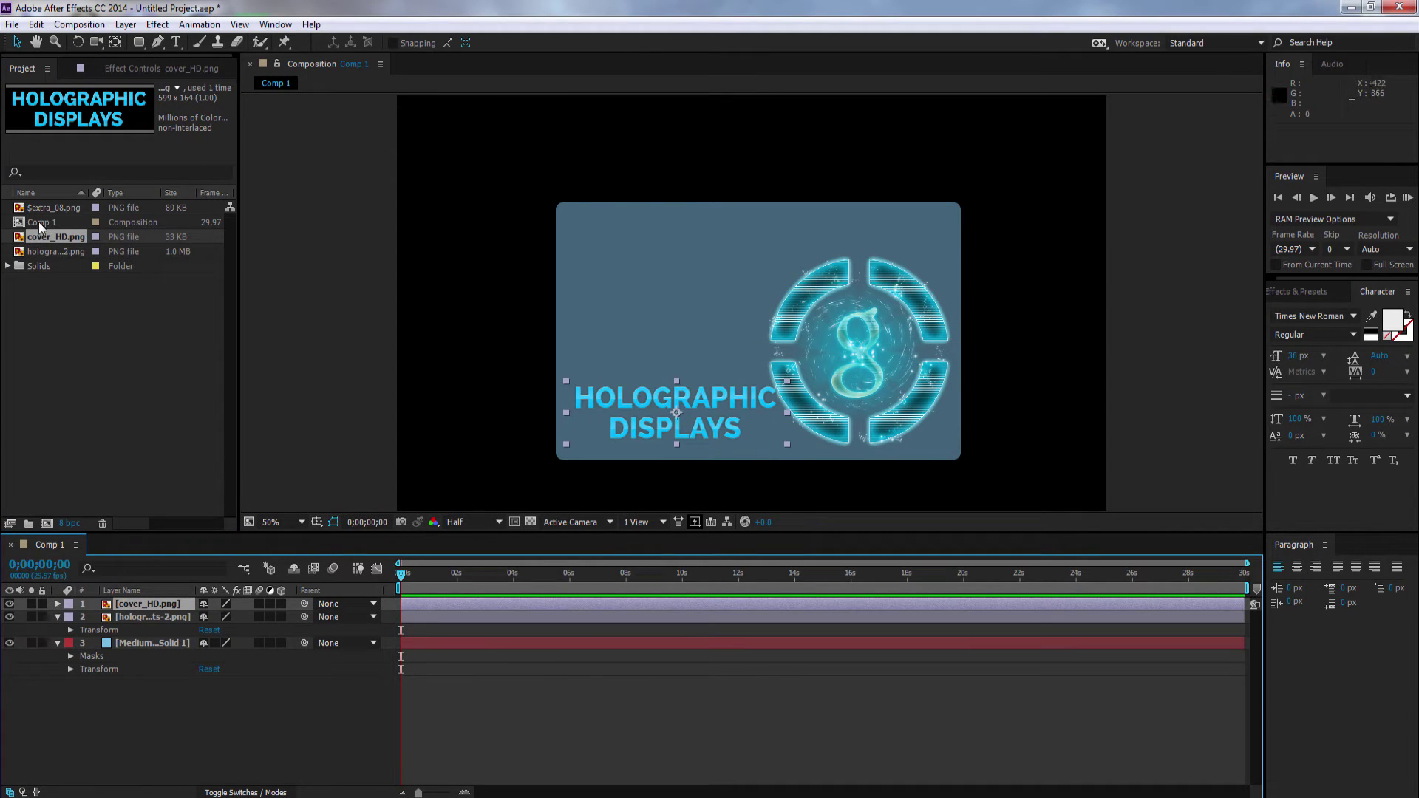
left_click_drag(41, 206, 659, 285)
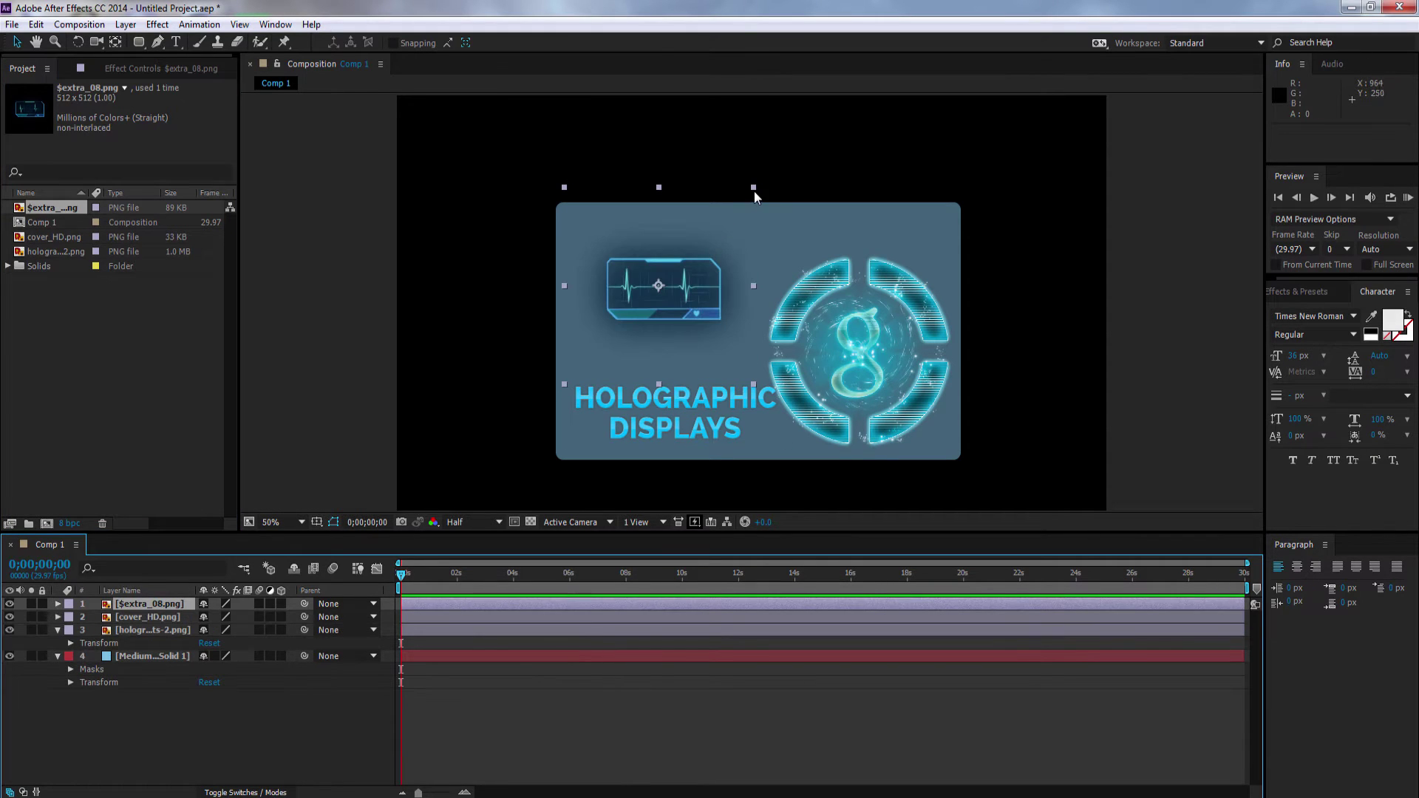
left_click_drag(754, 189, 785, 174)
Raise the heartbeat panel, shrink the ring to about two-thirds, reposition it, and nudge the title
left_click_drag(666, 302, 664, 280)
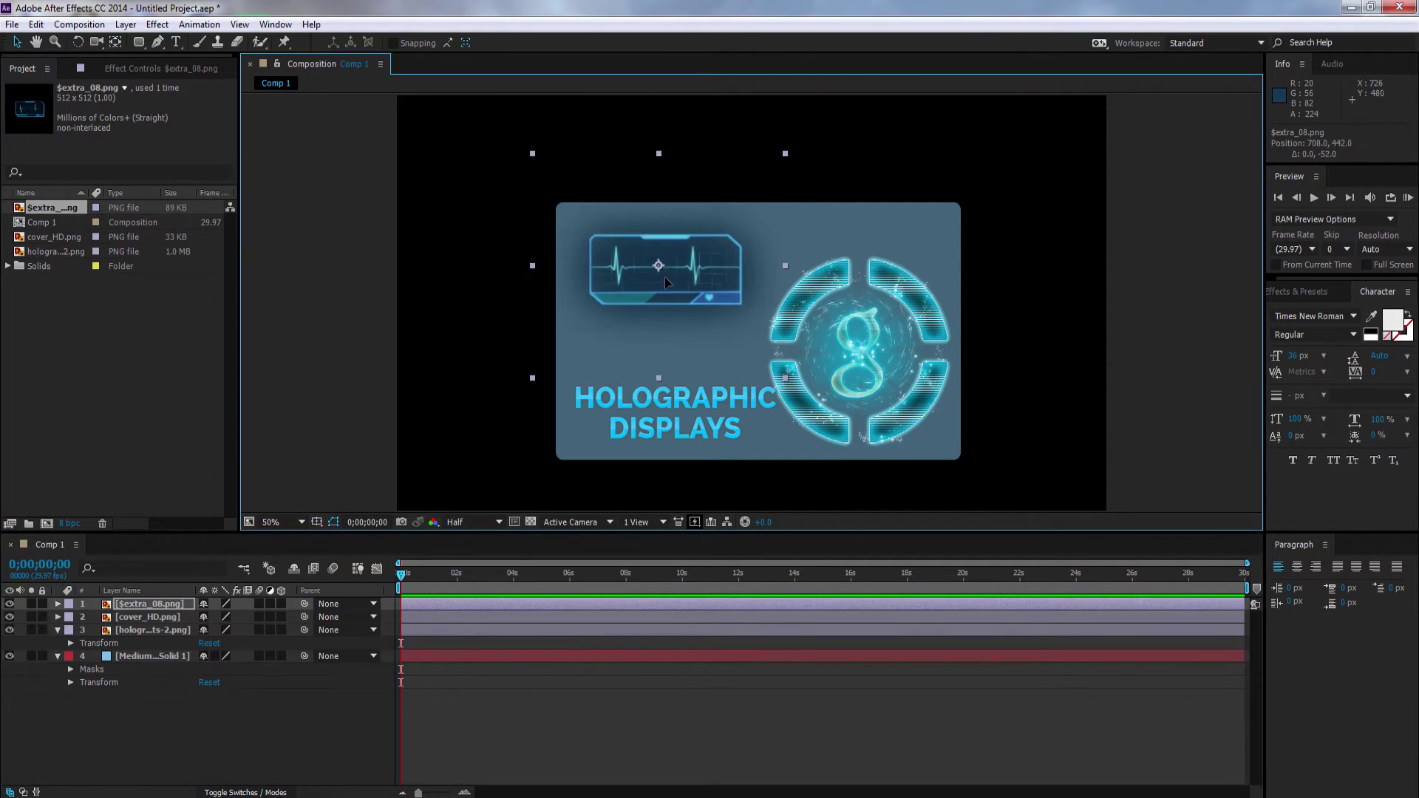
left_click(899, 353)
left_click_drag(954, 255, 918, 287)
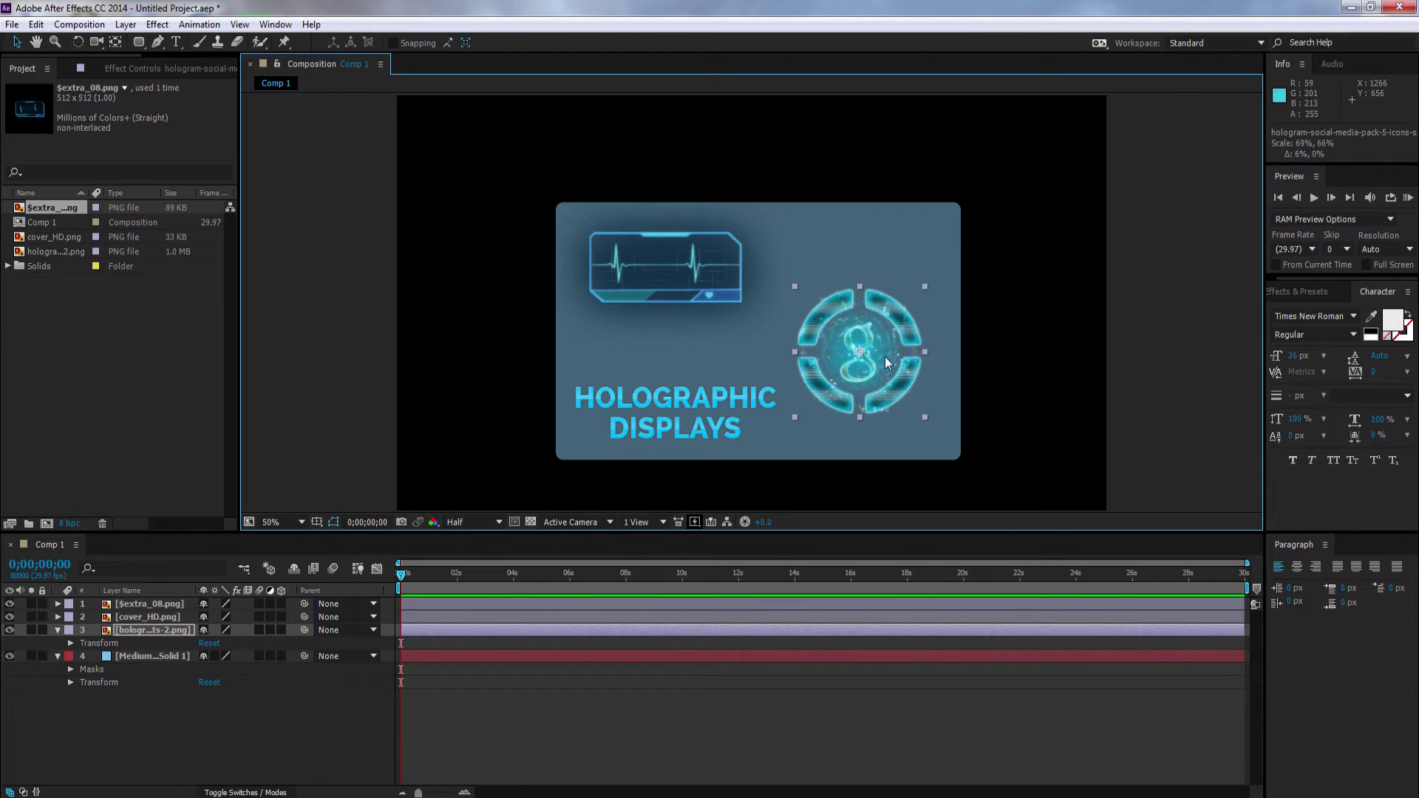
mouse_move(865, 352)
left_mouse_down()
mouse_move(892, 366)
mouse_move(879, 332)
left_mouse_up()
left_click_drag(711, 406, 715, 400)
left_click(116, 742)
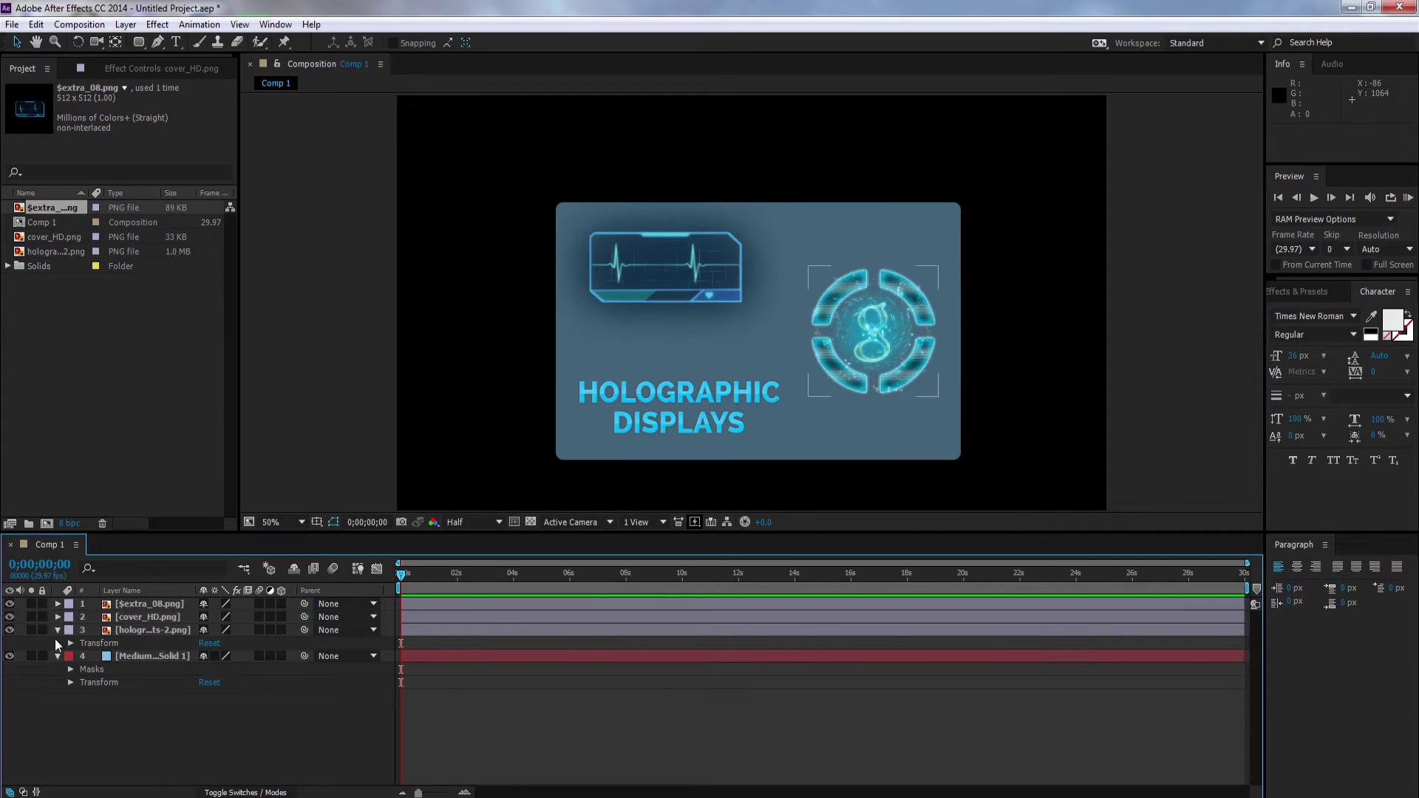
left_click(56, 631)
left_click(56, 644)
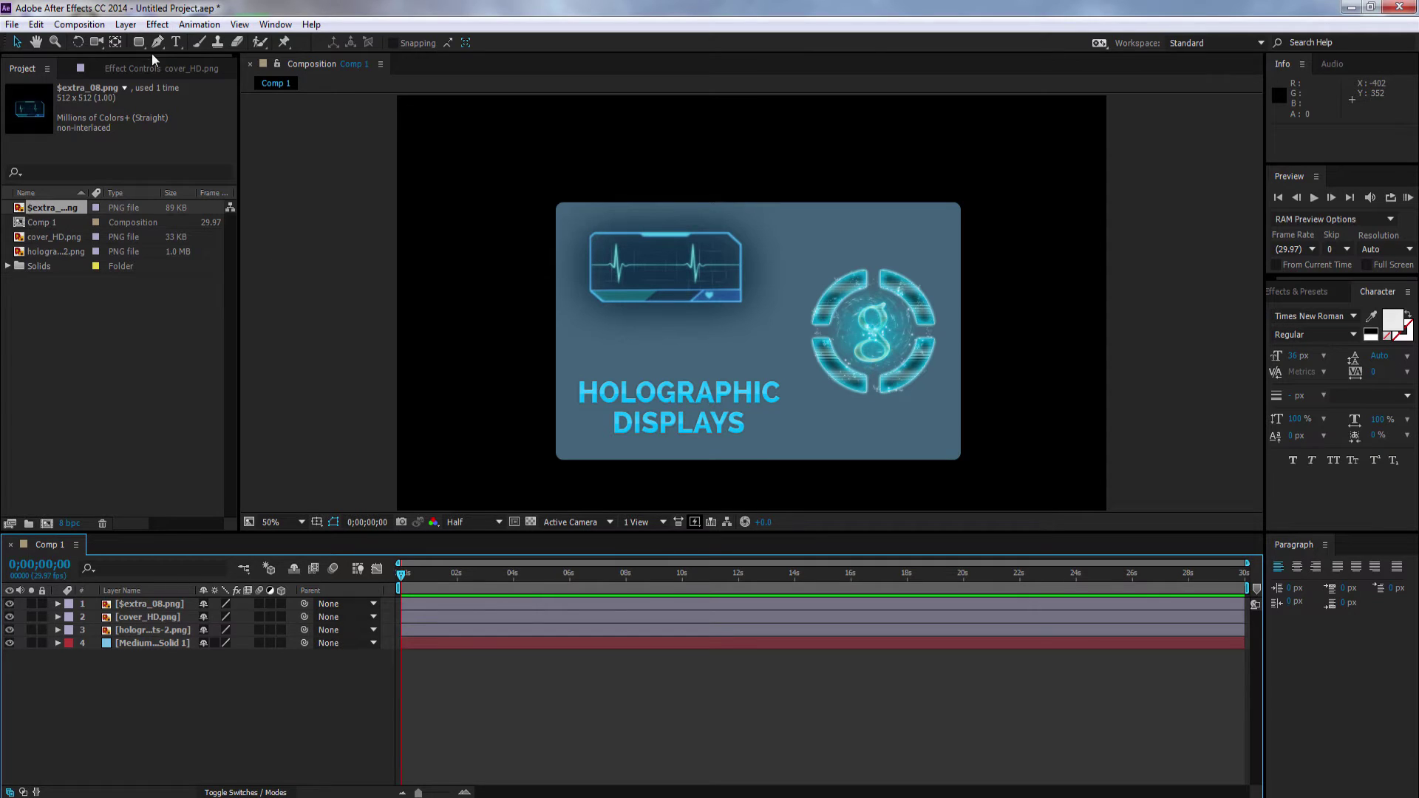
Add a Bold text line reading 'CB ANIMATION STUDIOS' below the heartbeat panel
left_click(176, 42)
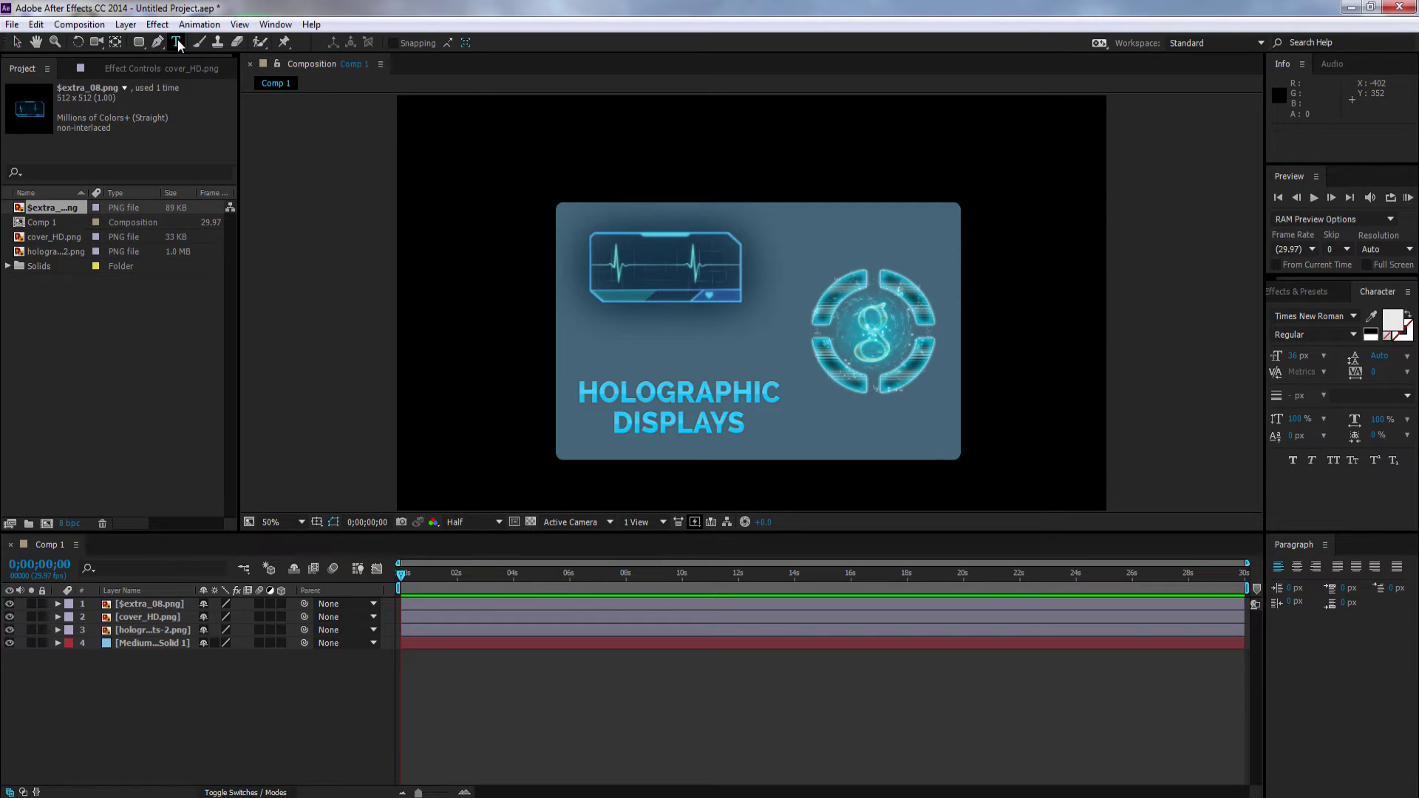
left_click(579, 338)
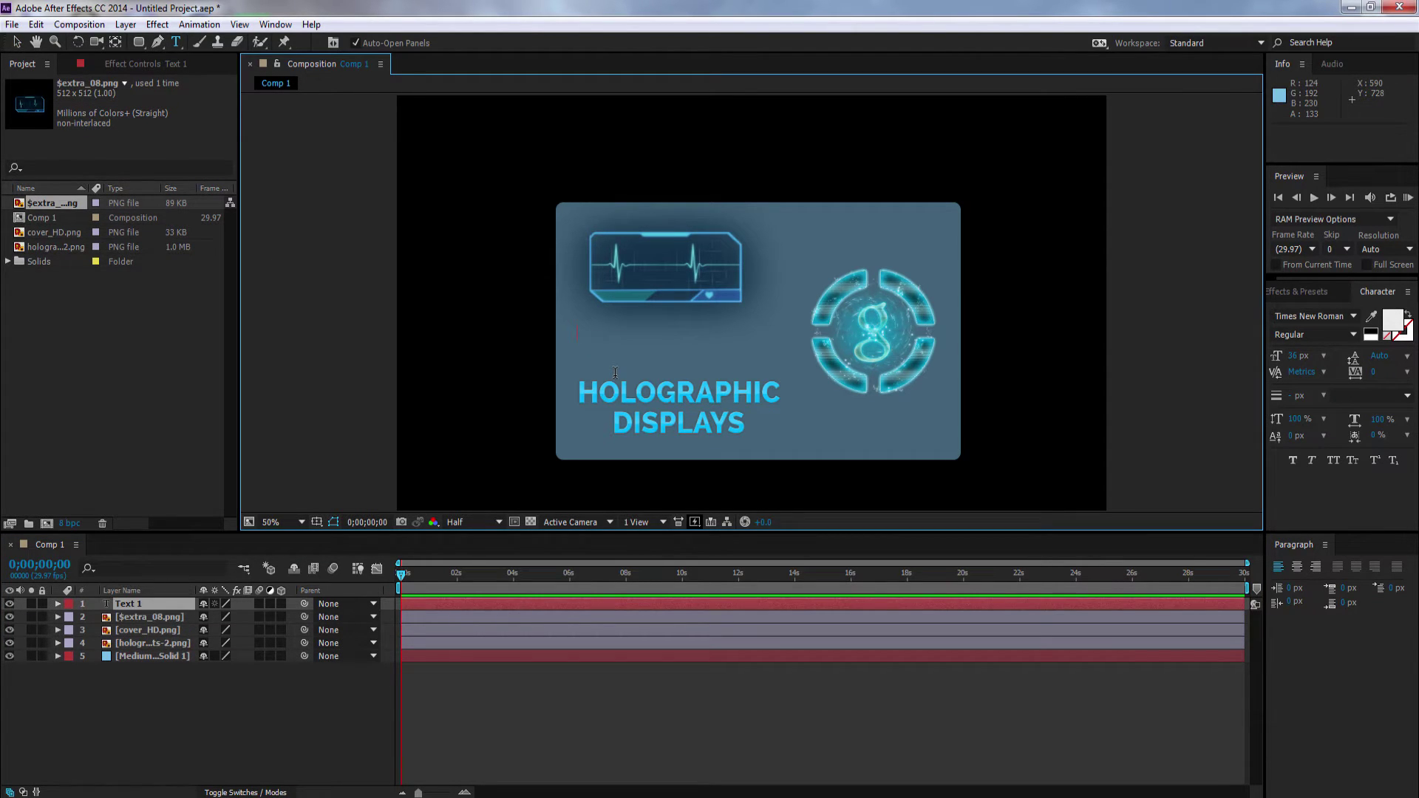
type("CB ANIMATION")
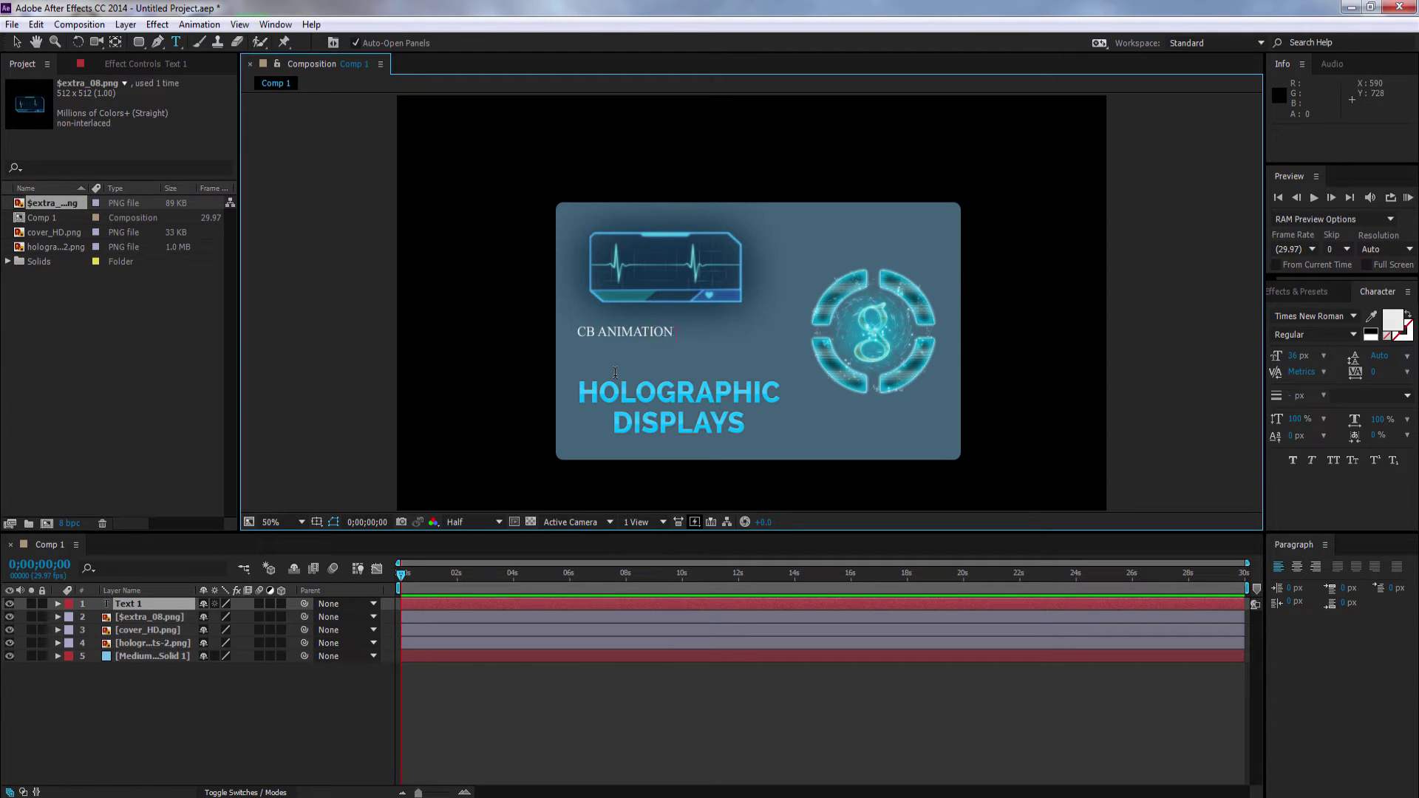
type(" STUI")
type("D")
type("IOS")
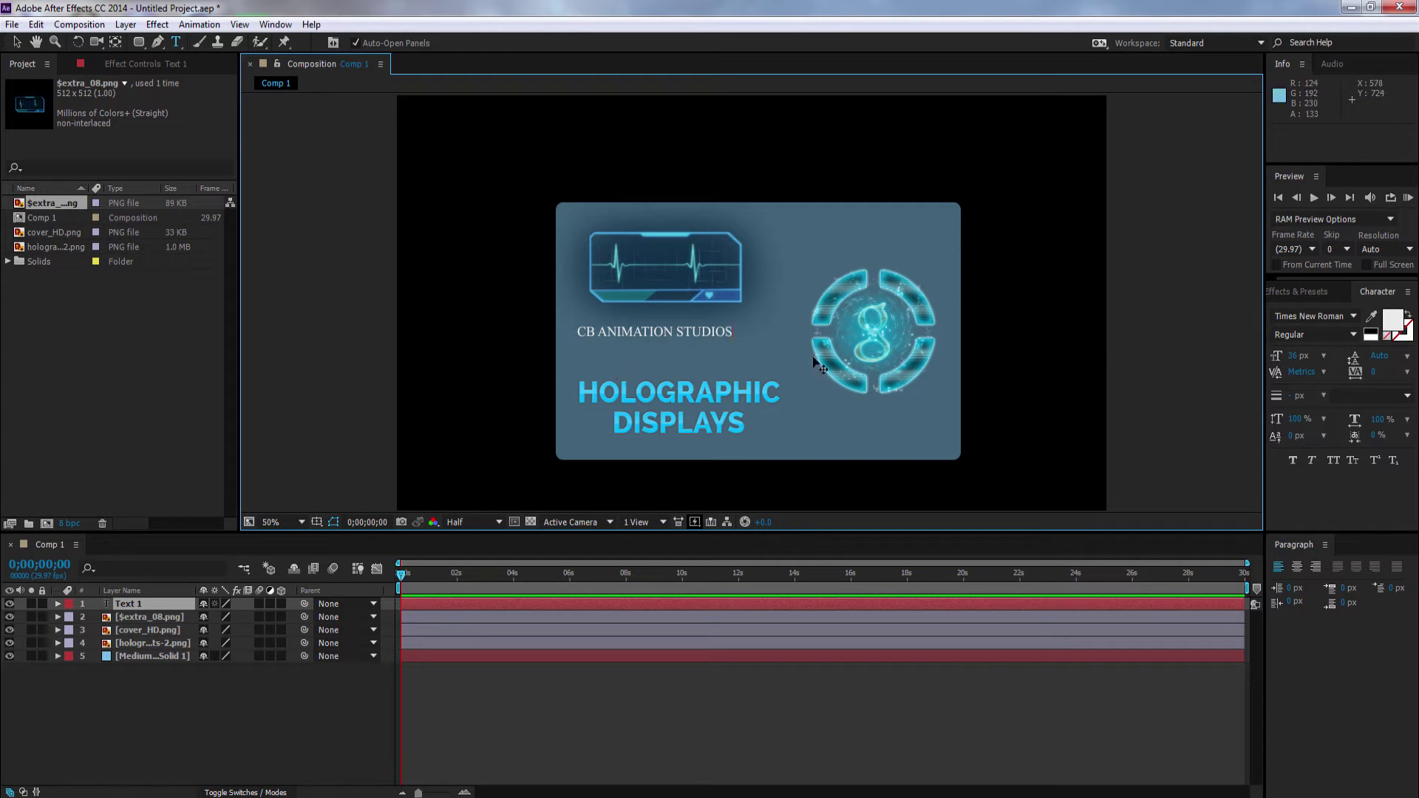
left_click(1312, 336)
left_click(1353, 335)
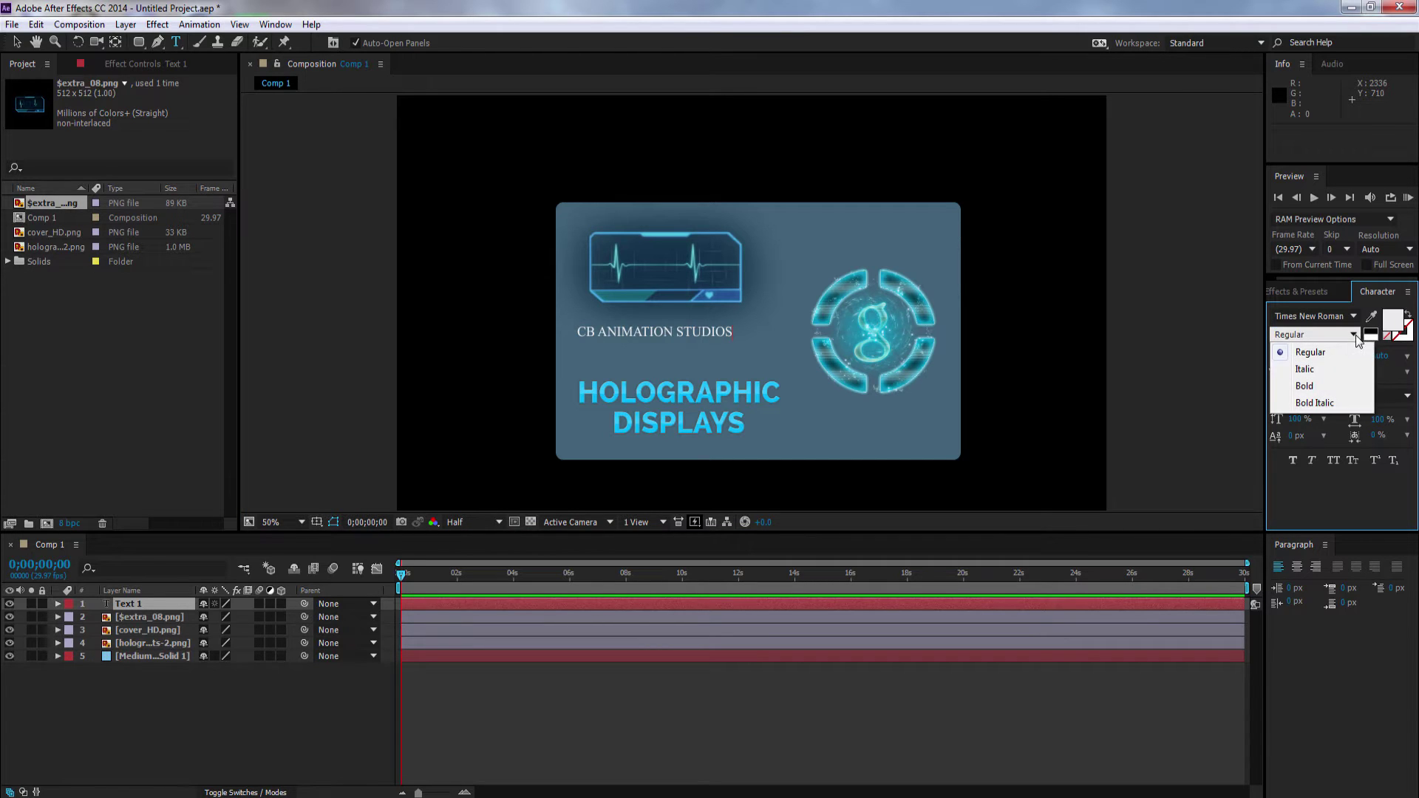
left_click(1327, 386)
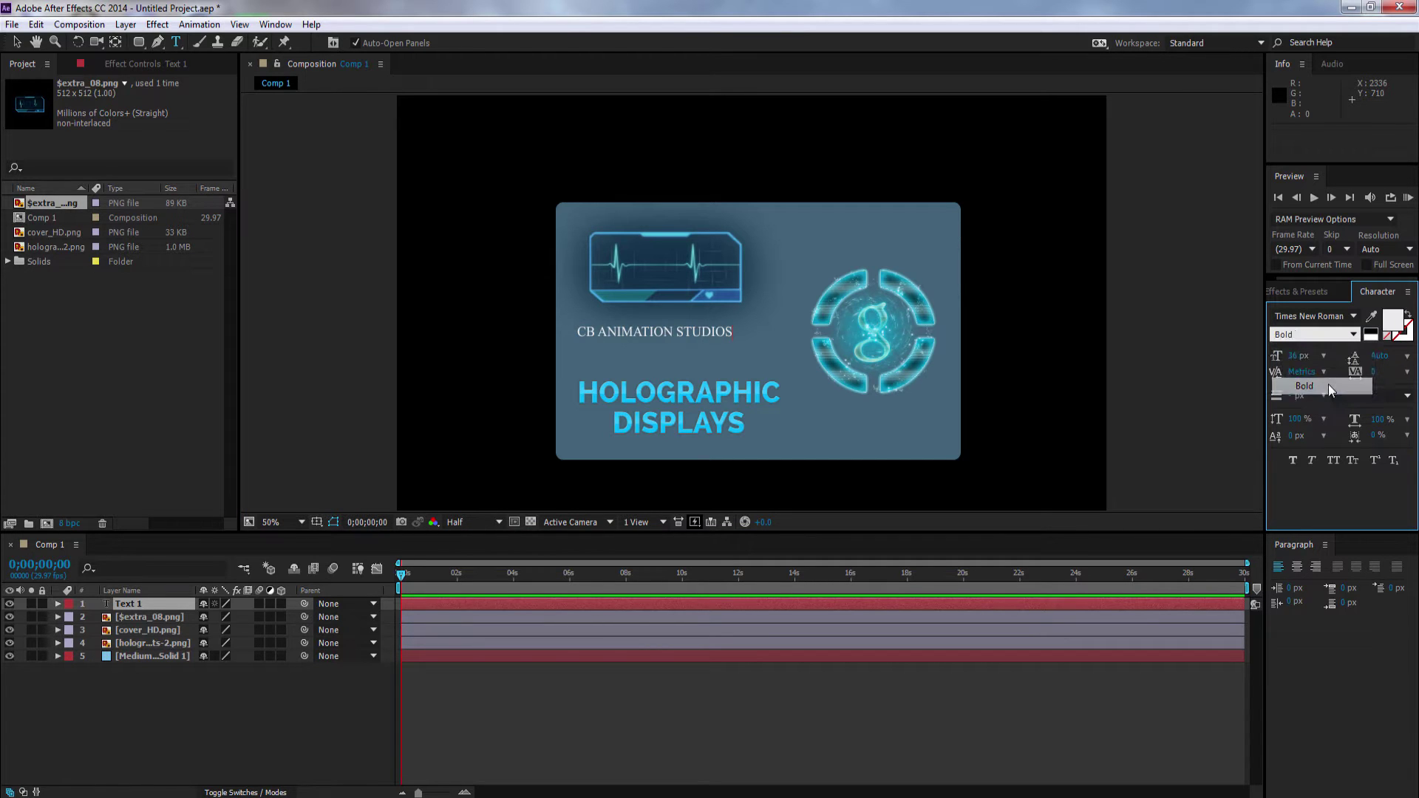
Colour the text cyan by sampling the title artwork's cyan with the eyedropper
left_click(1390, 320)
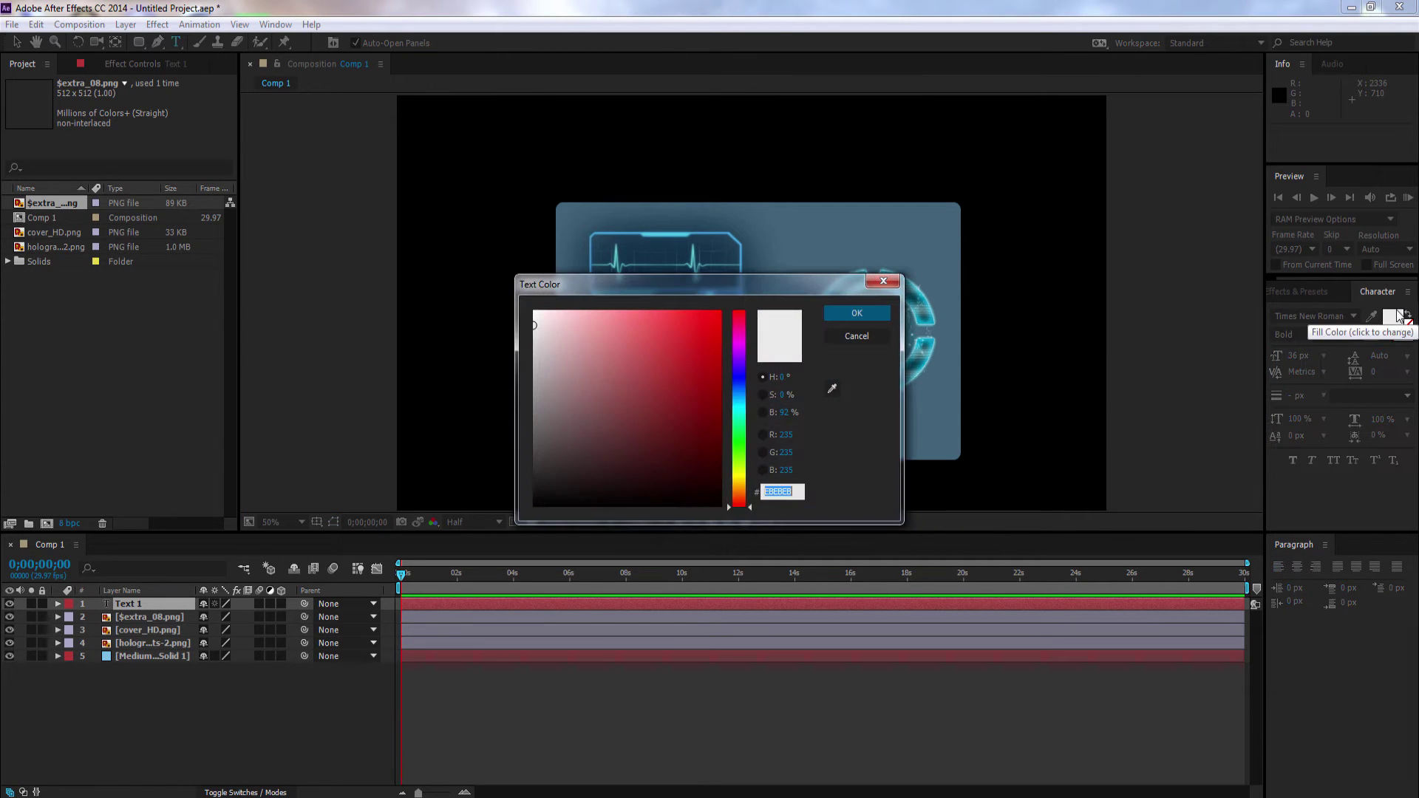
left_click(739, 393)
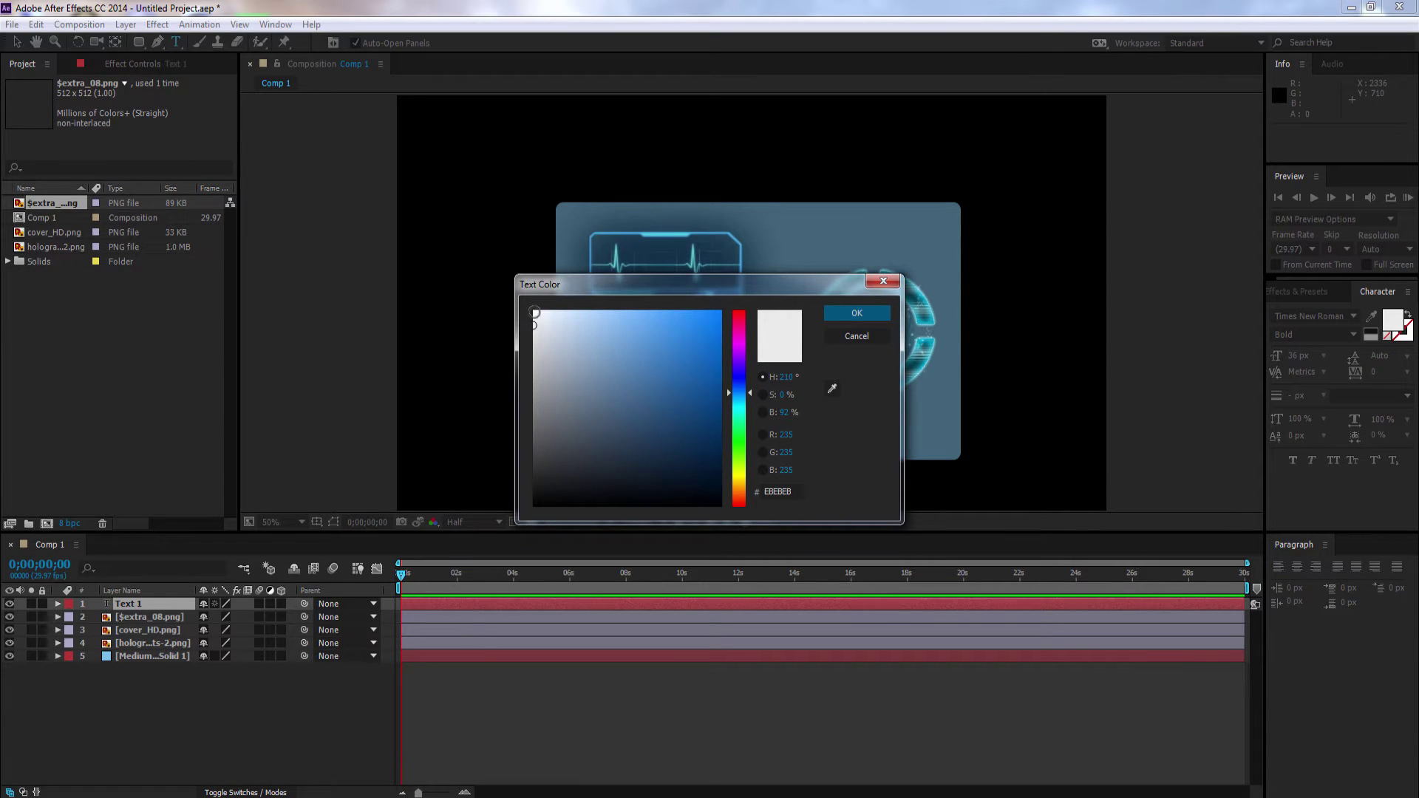
left_click_drag(534, 313, 570, 319)
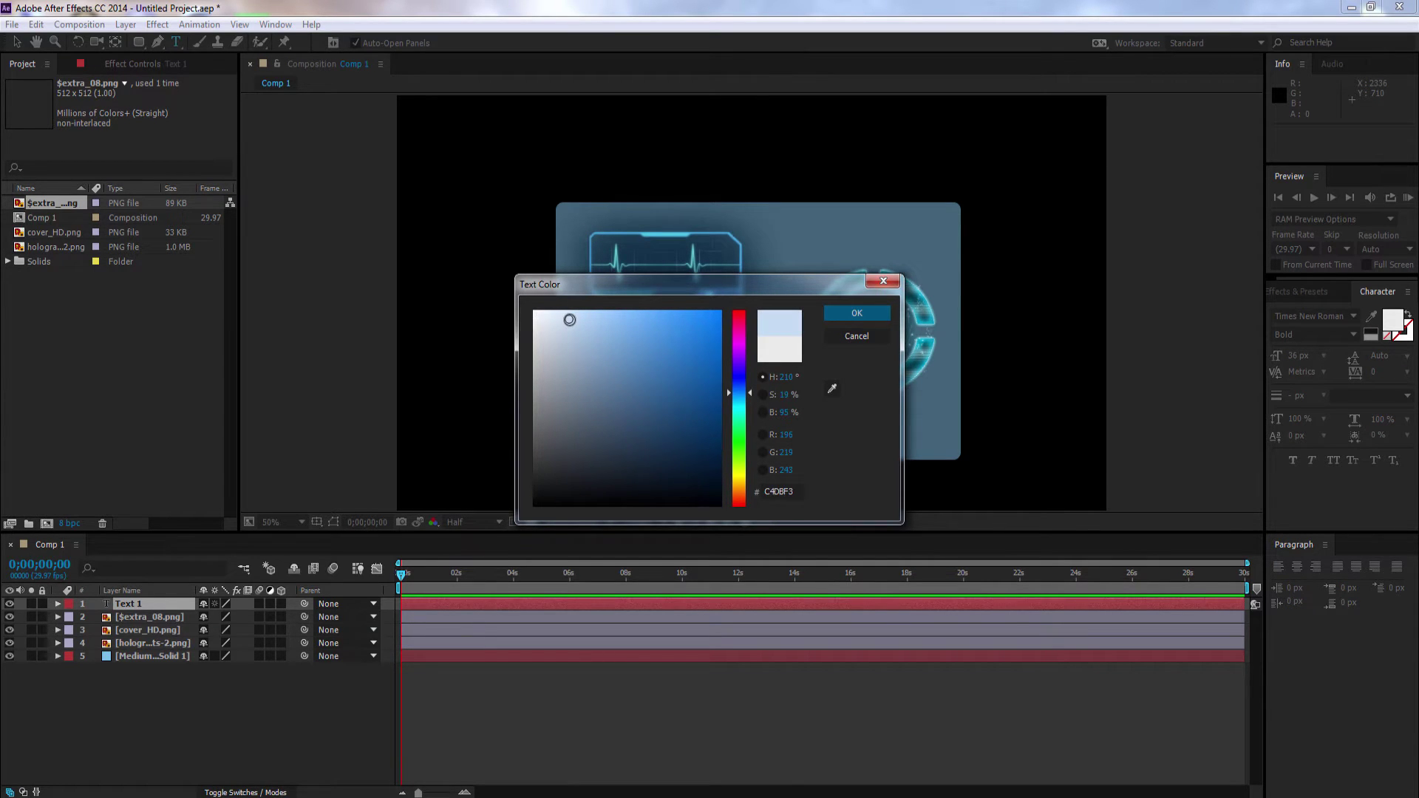
left_click(858, 314)
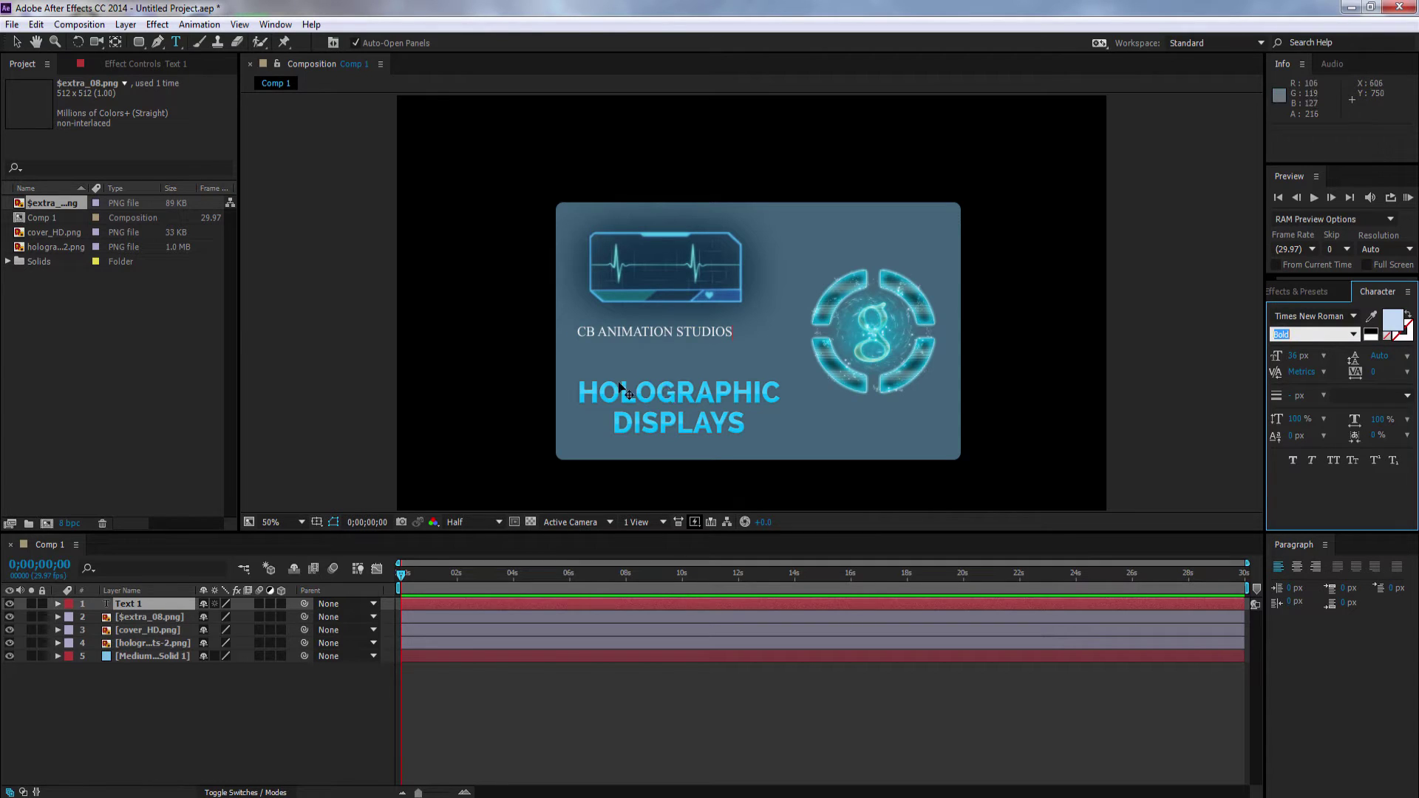
left_click_drag(577, 331, 750, 346)
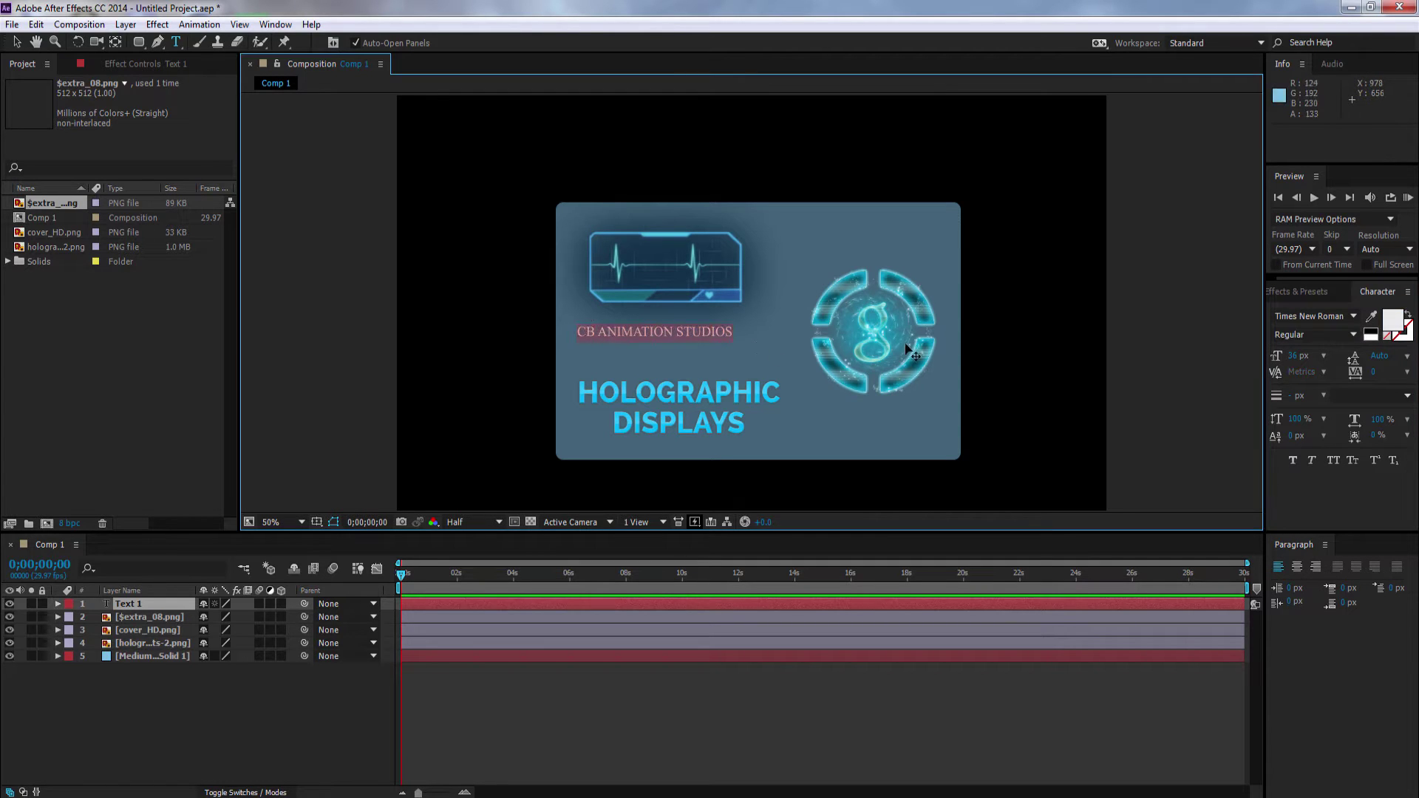
left_click(1382, 331)
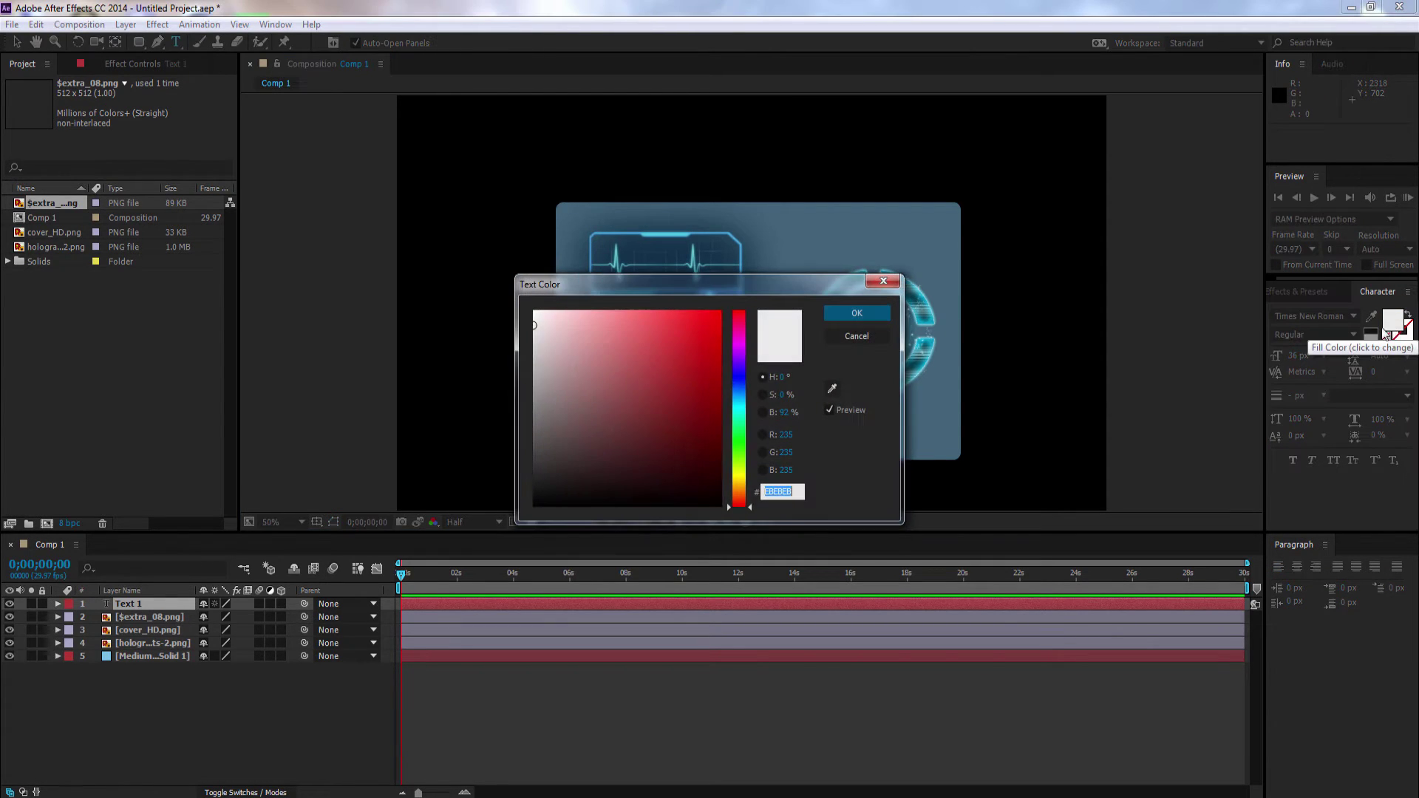
left_click(883, 281)
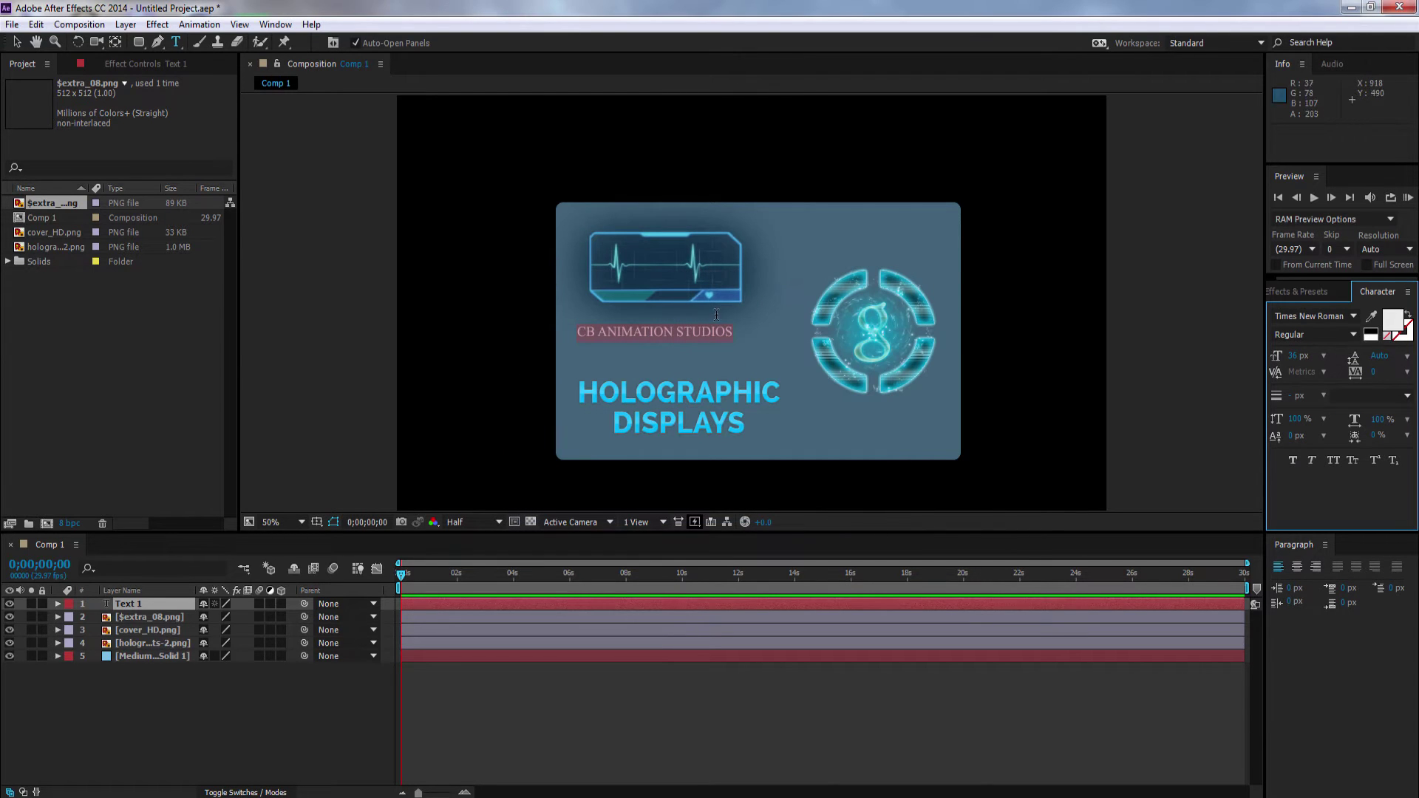
left_click(1370, 319)
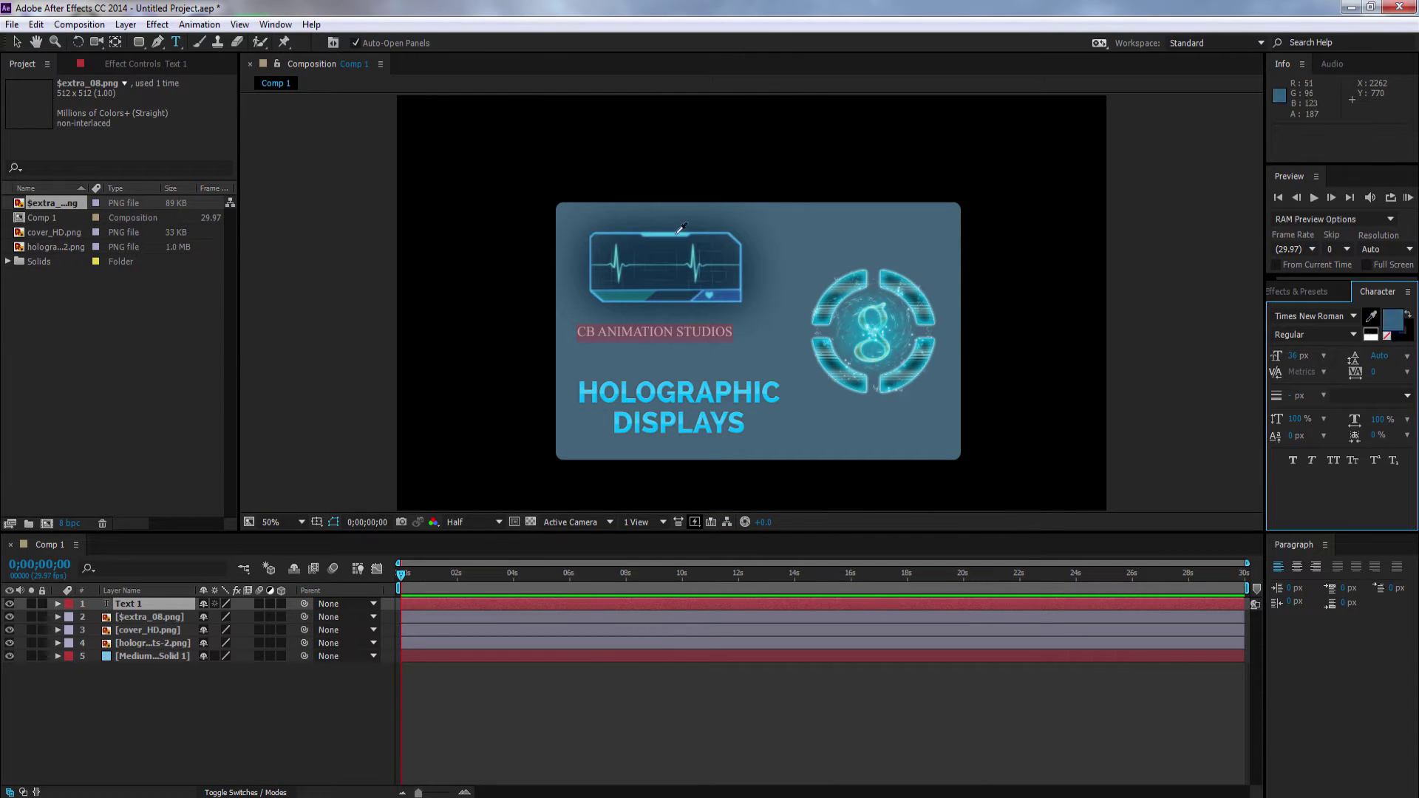
left_click(668, 304)
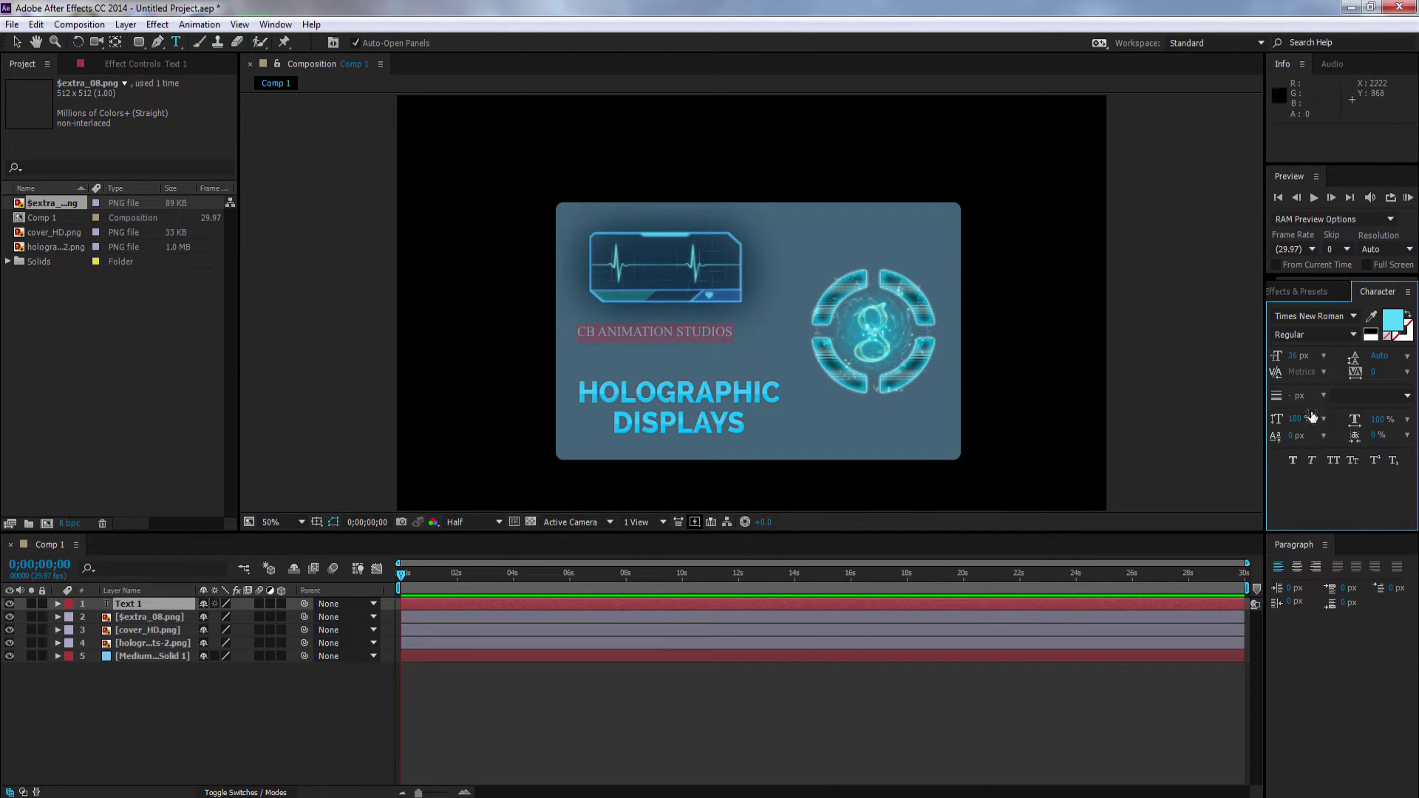
Set the text to Bold at 49 px and move it just above the title
left_click(1292, 356)
type("59")
key("Return")
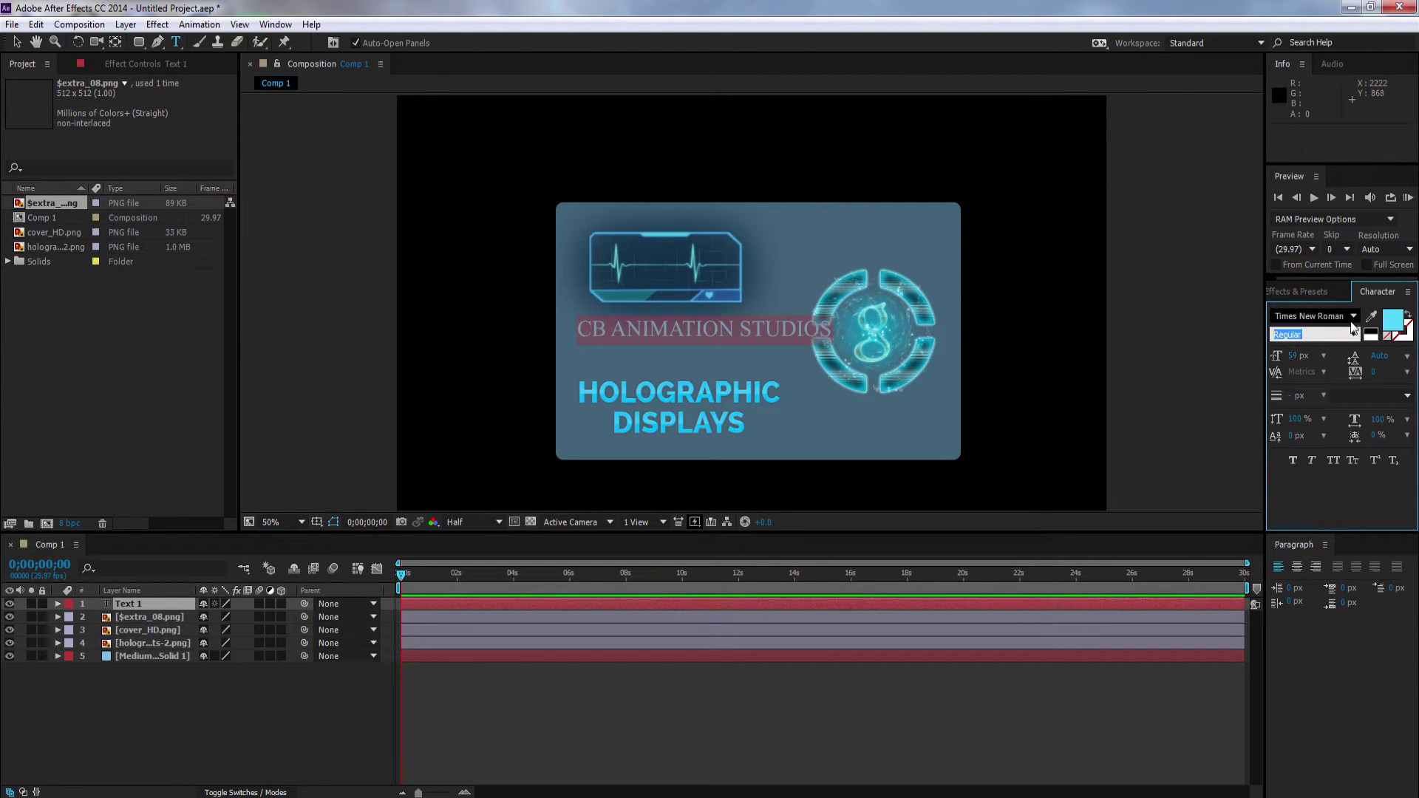
left_click(1354, 335)
left_click(1319, 386)
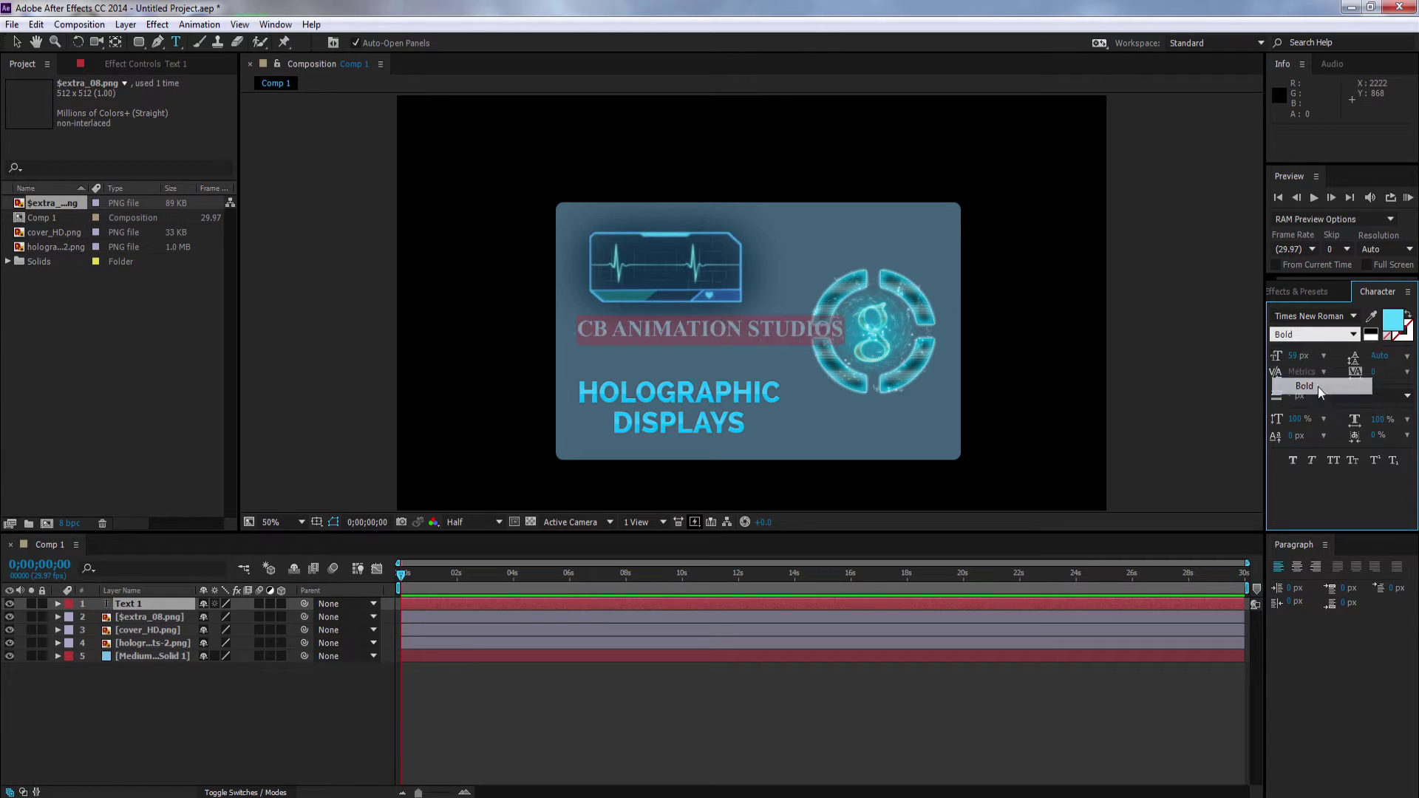
left_click(15, 44)
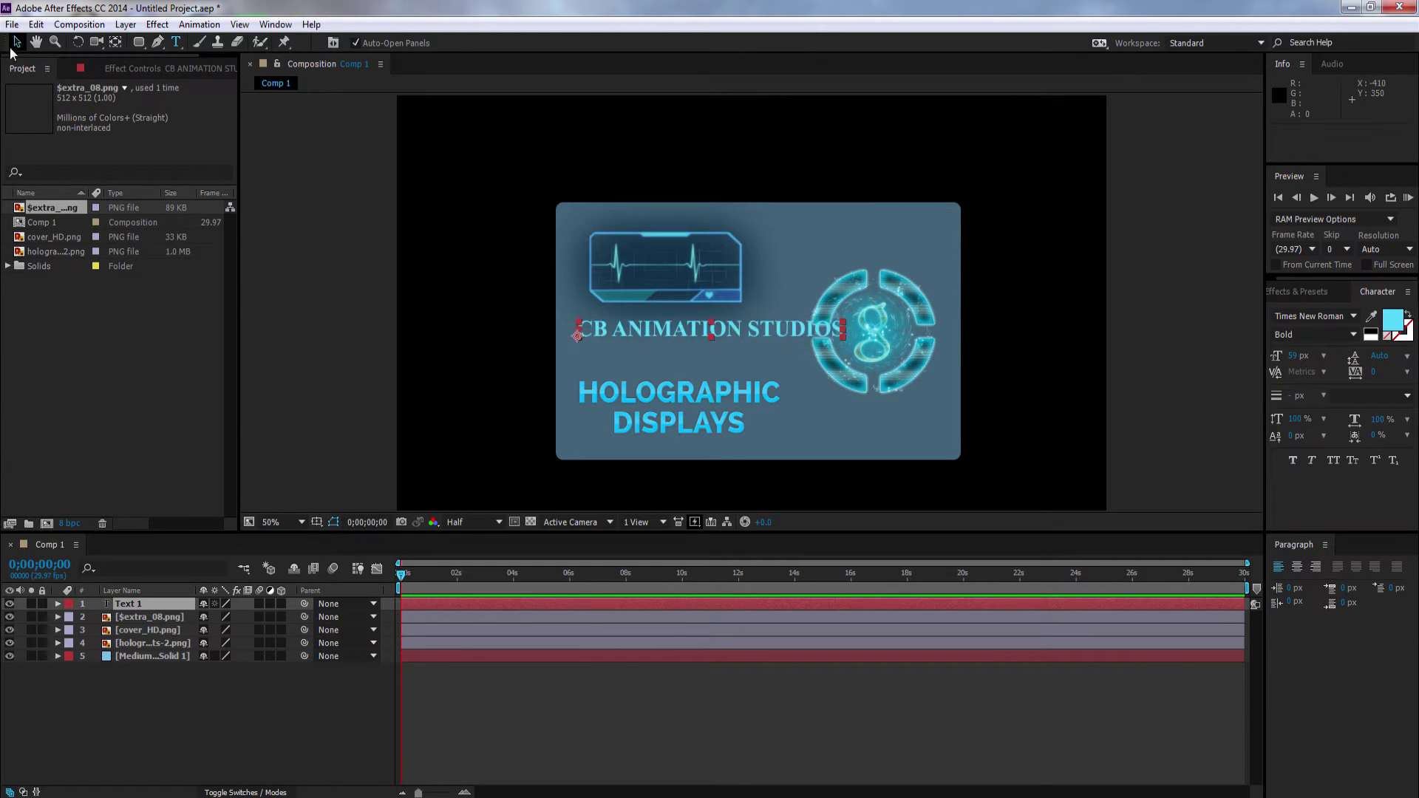
key("Caps_Lock")
key("Caps_Lock")
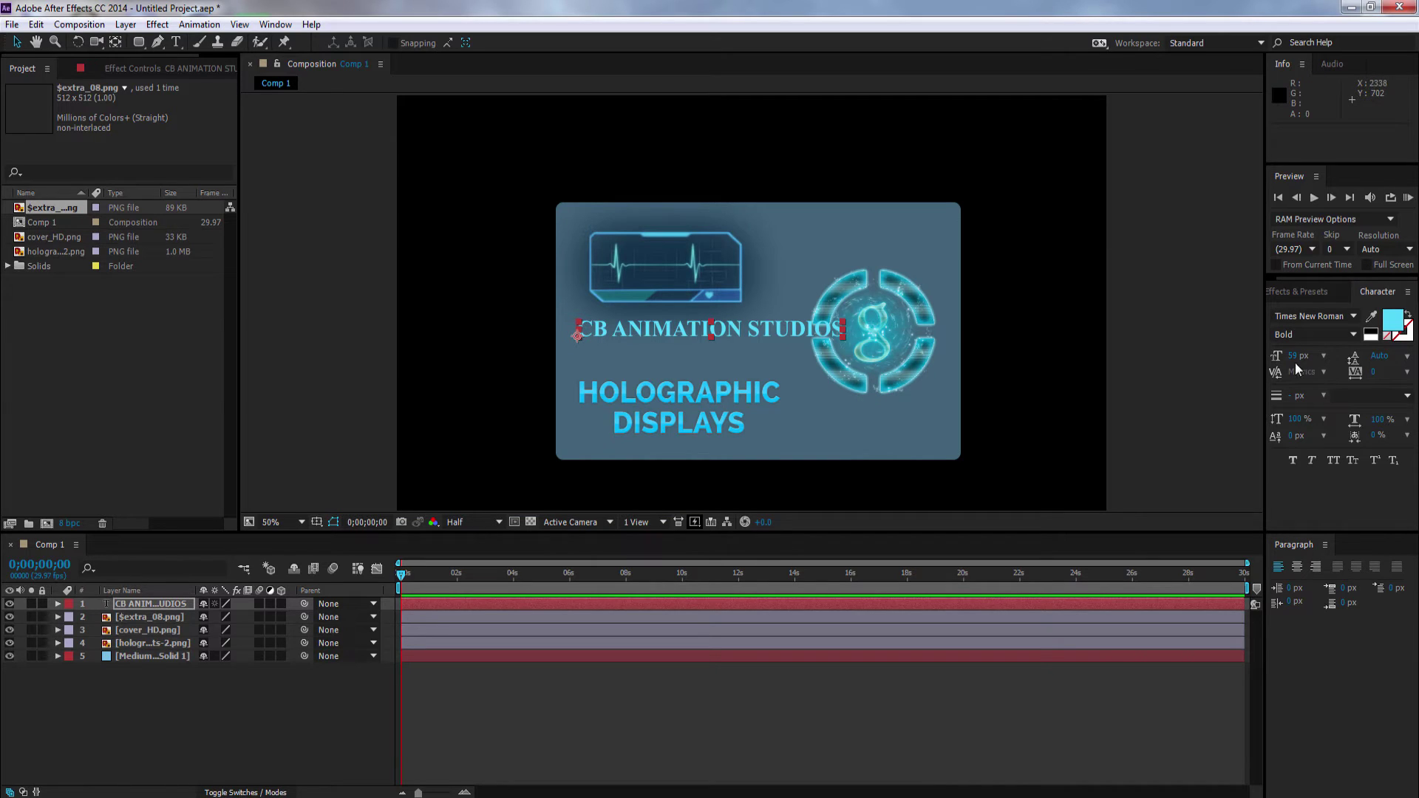
left_click_drag(1295, 359, 1276, 359)
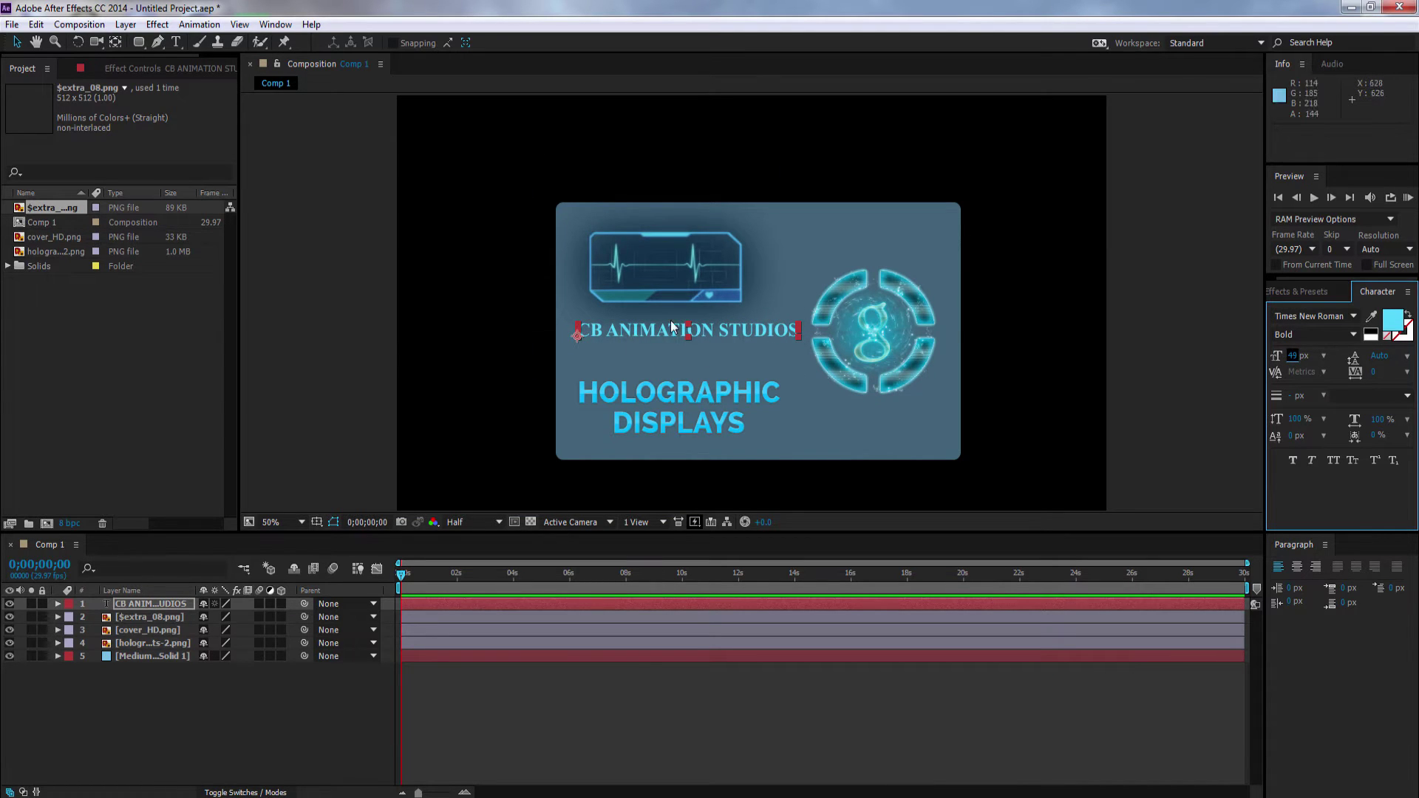
left_click_drag(663, 324, 653, 337)
Fade the CB ANIMATION STUDIOS text layer's opacity down to 43%
left_click(113, 681)
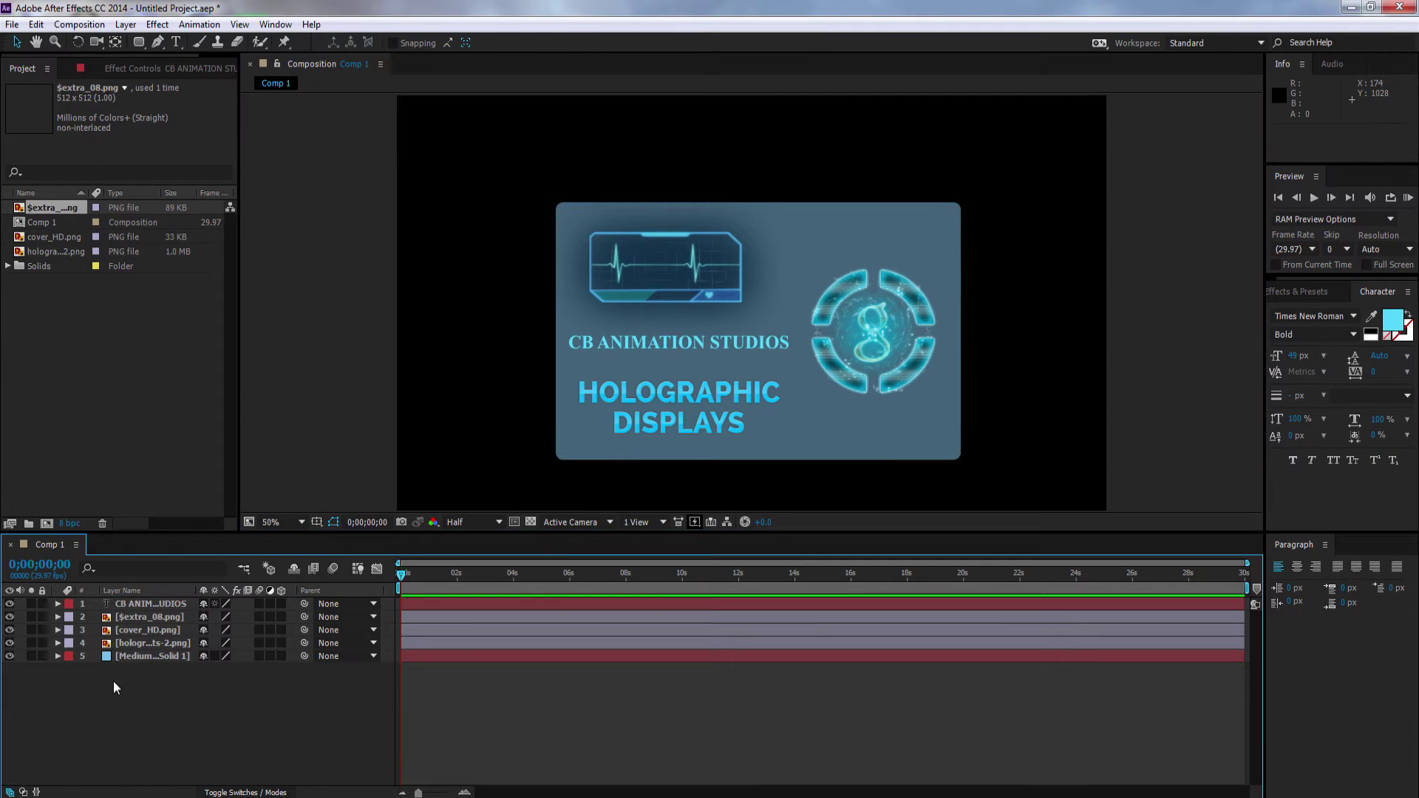
left_click(59, 602)
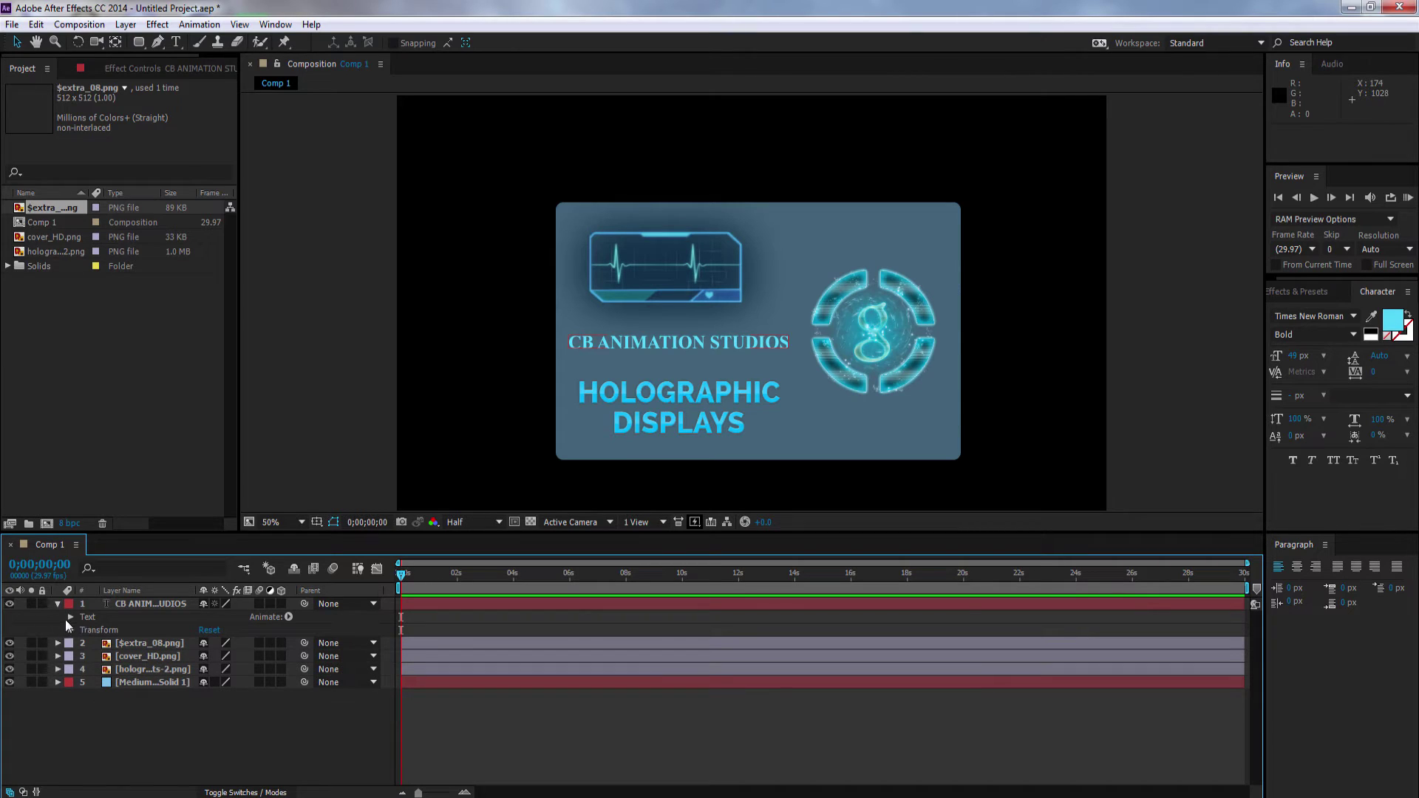
left_click(71, 617)
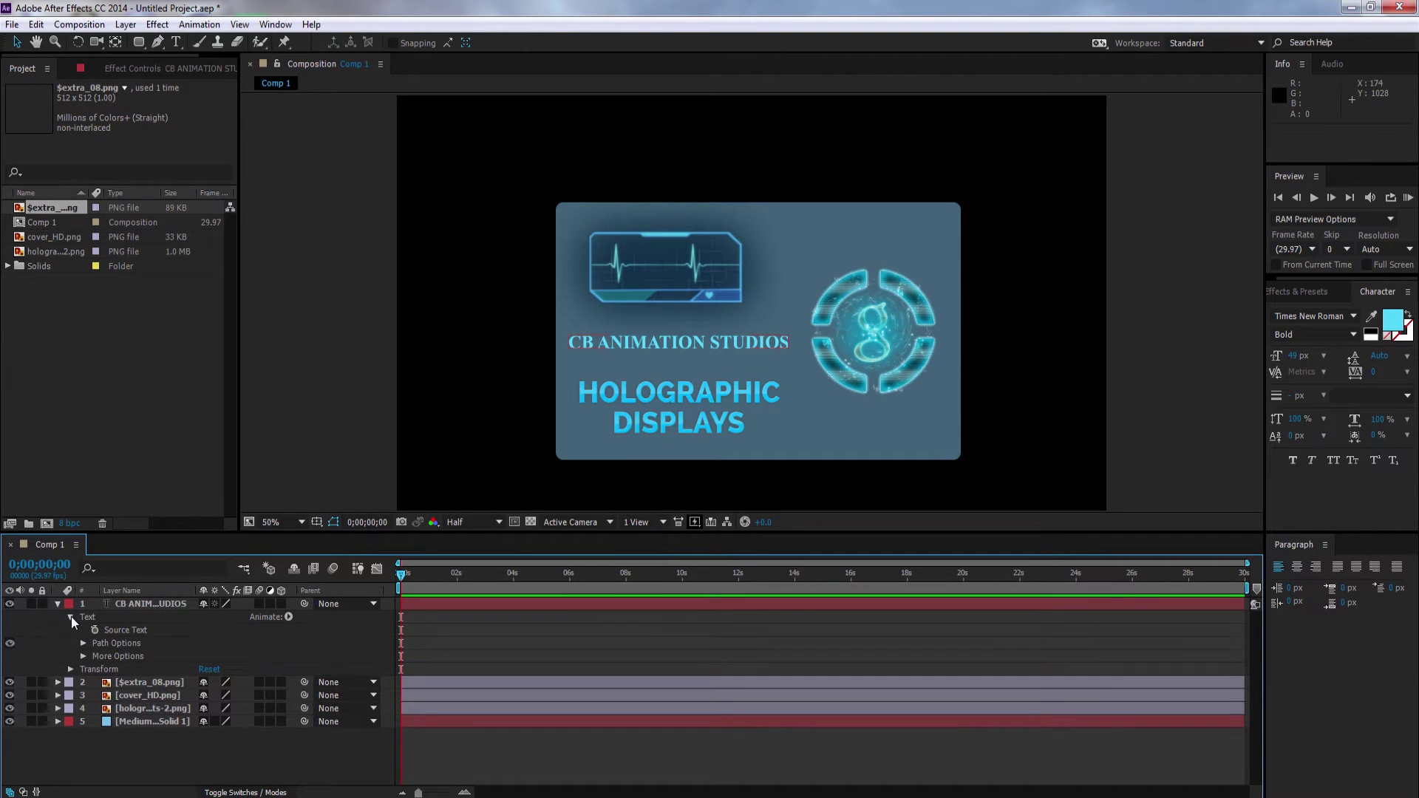
left_click(72, 669)
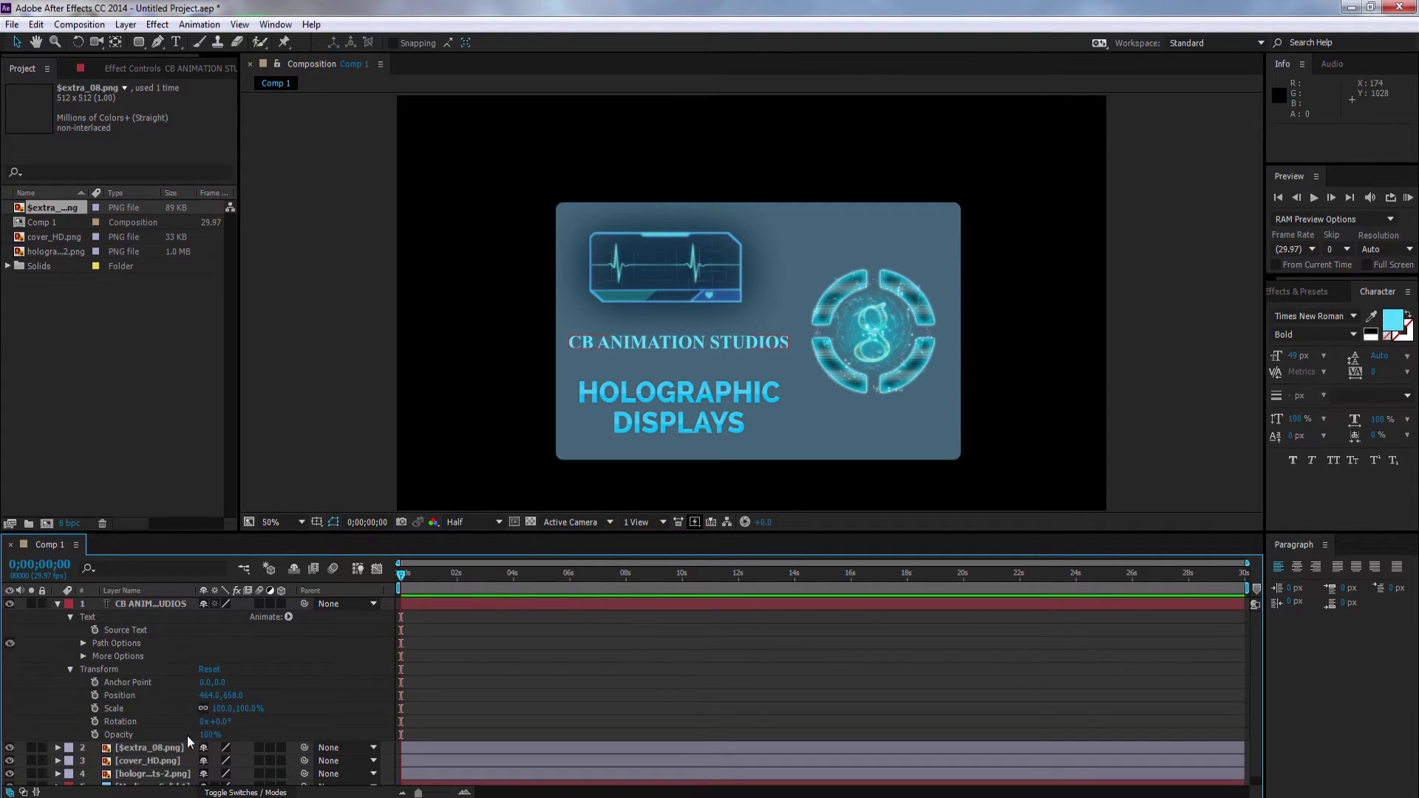
left_click_drag(213, 734, 155, 726)
left_click(111, 603)
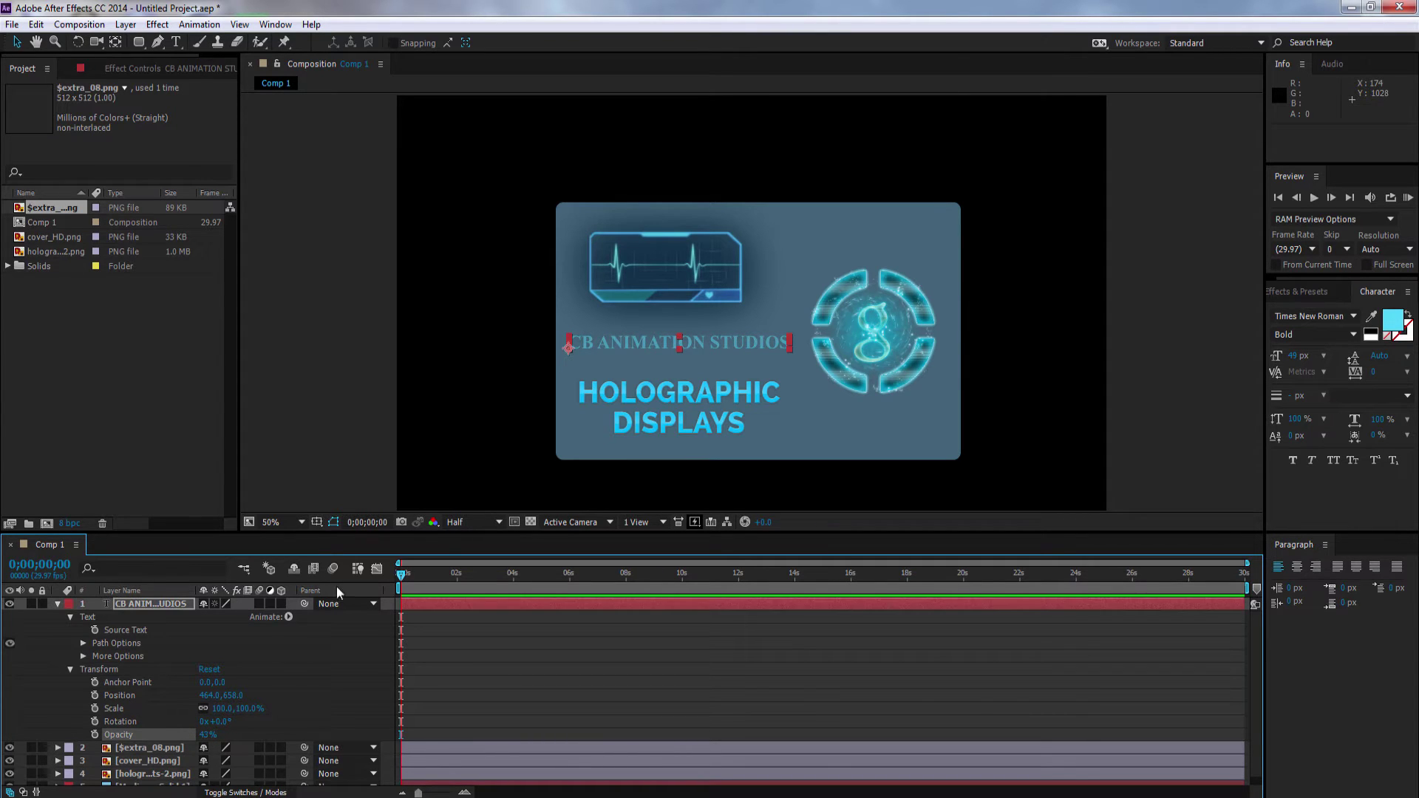
left_click(57, 604)
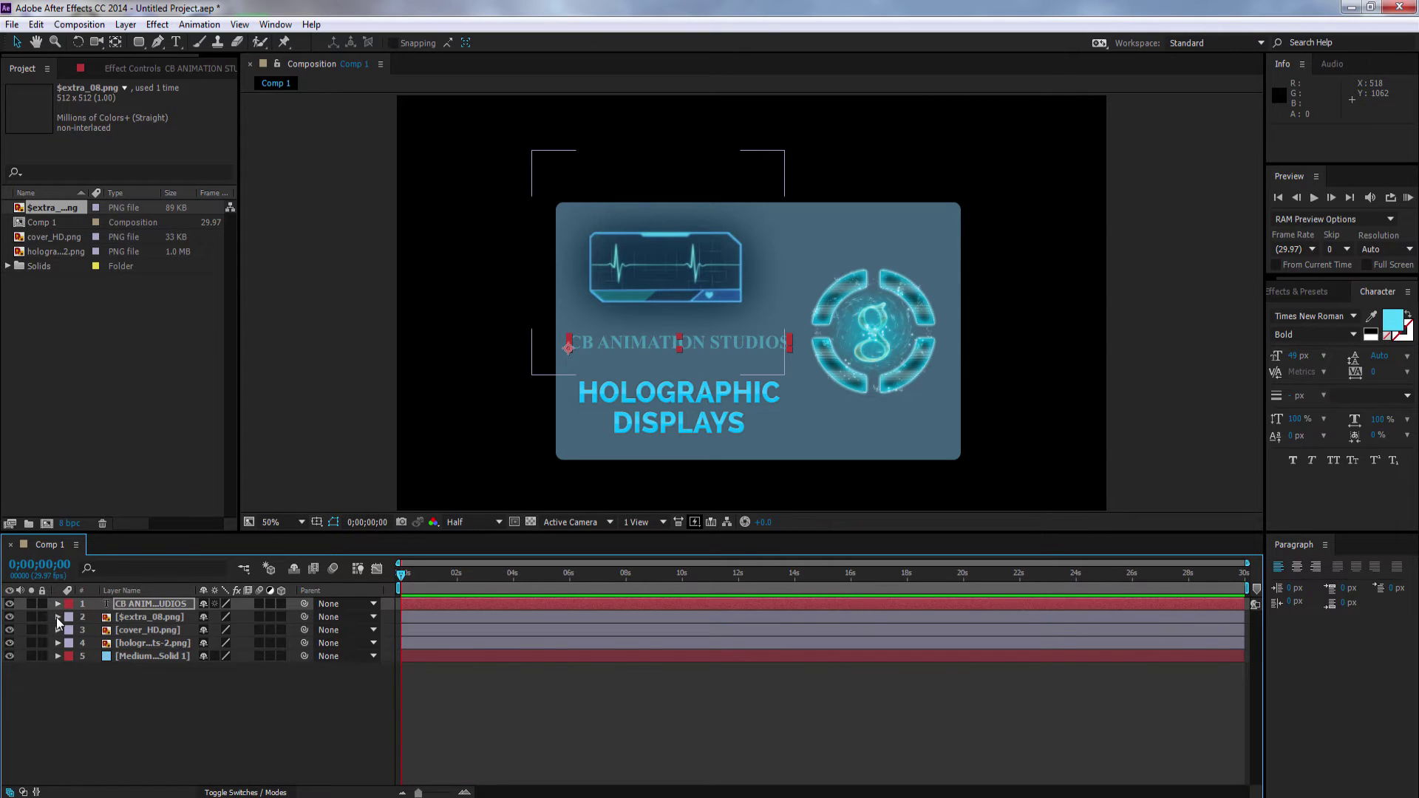
Fade the heartbeat panel to 78% opacity and dim cover_HD.png to 44%
left_click(58, 617)
left_click(70, 630)
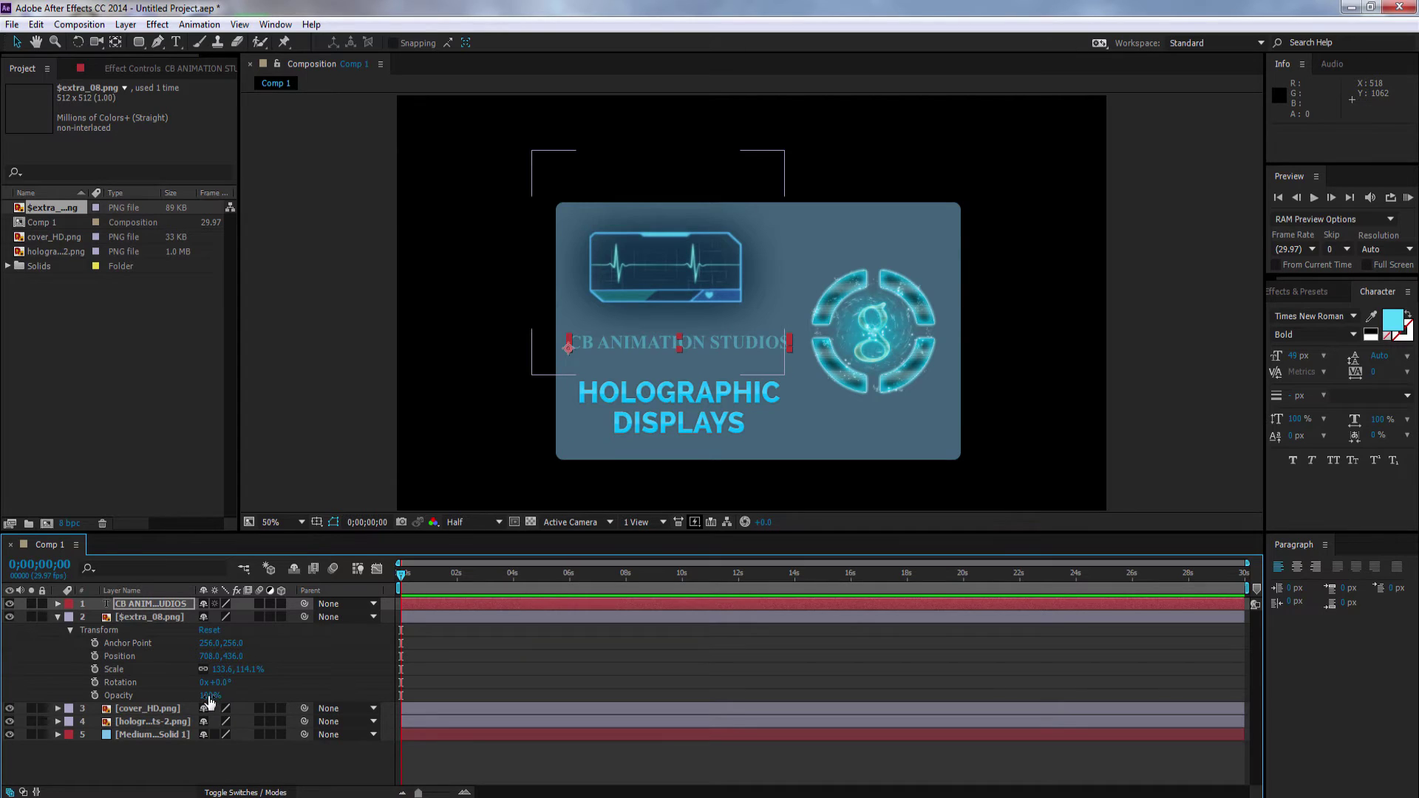
left_click_drag(204, 699, 145, 680)
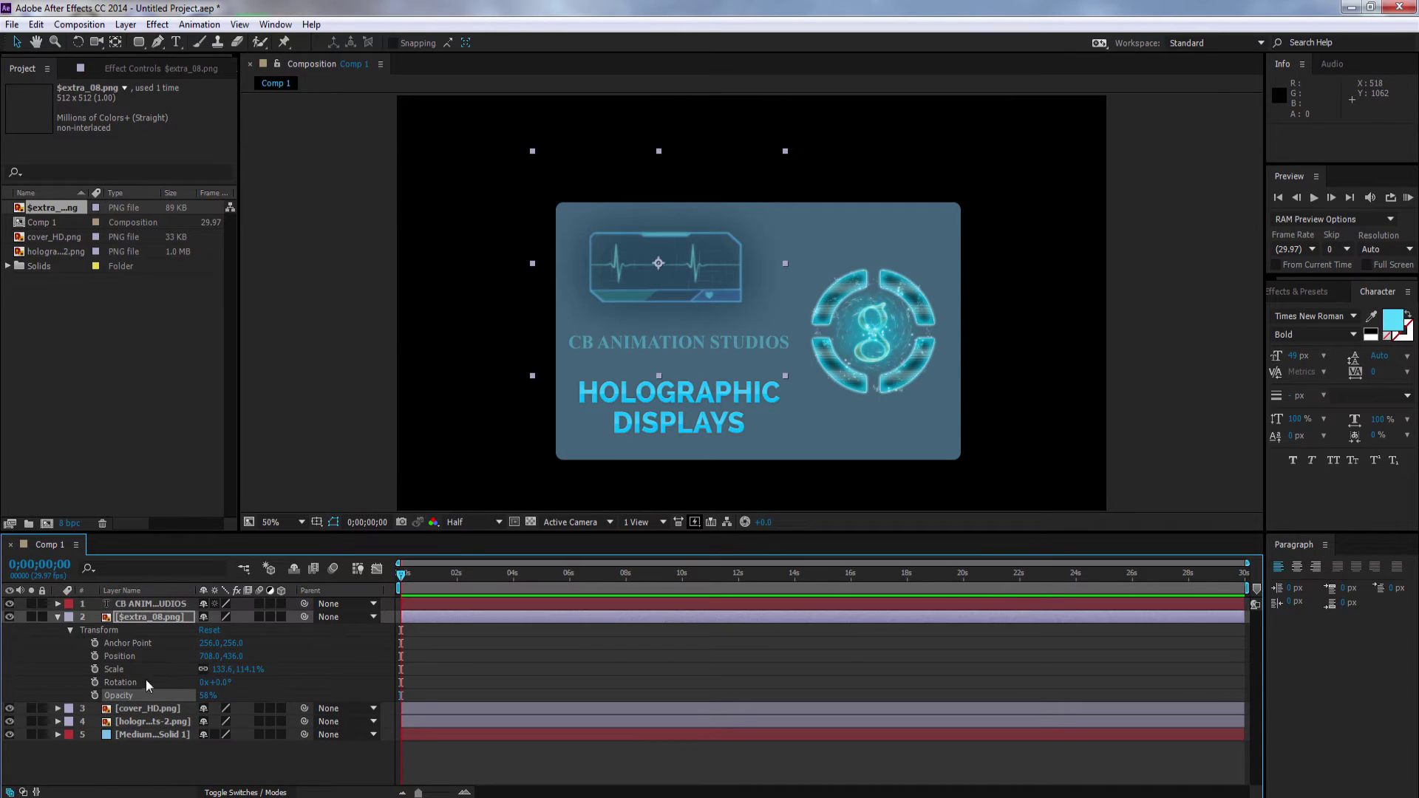
left_click(58, 615)
left_click(148, 631)
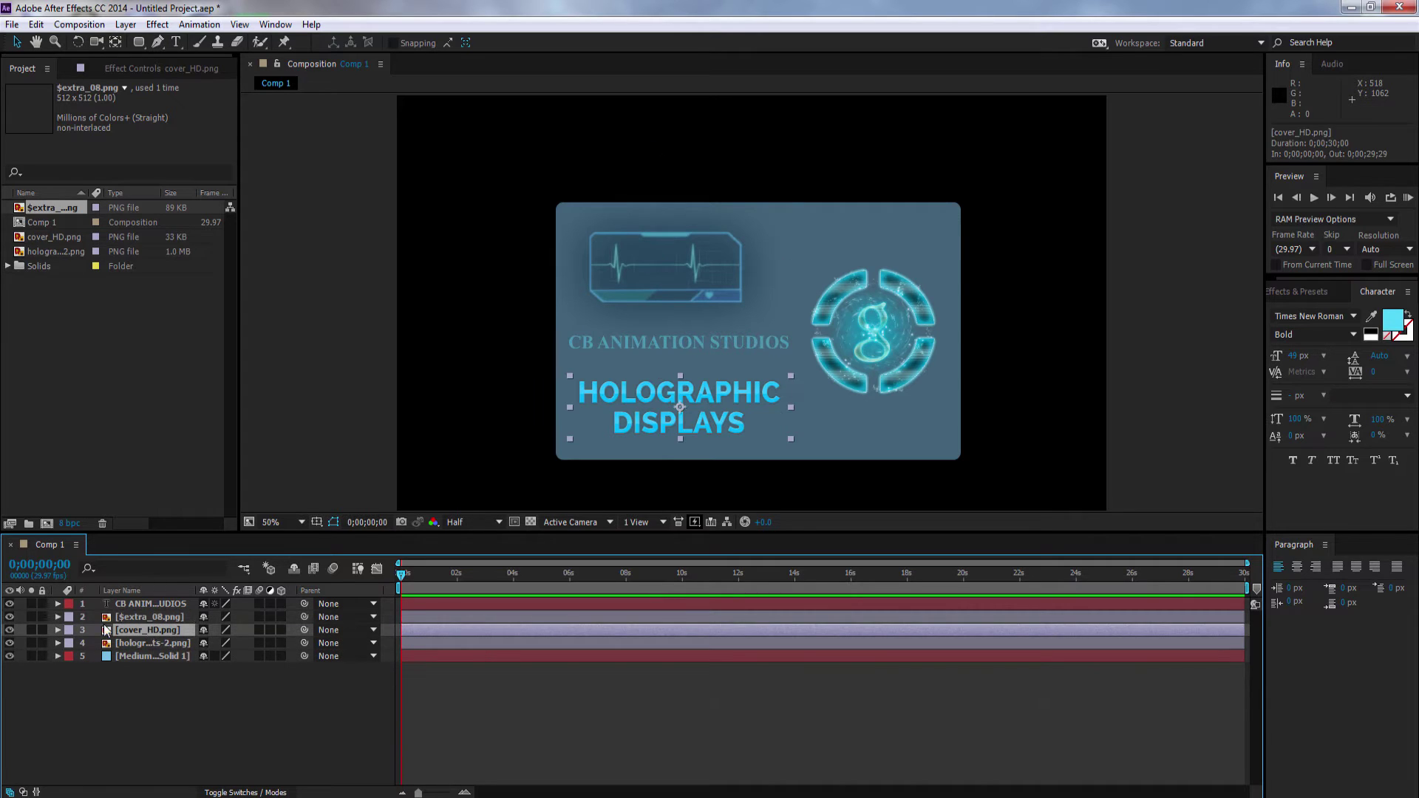
left_click(58, 630)
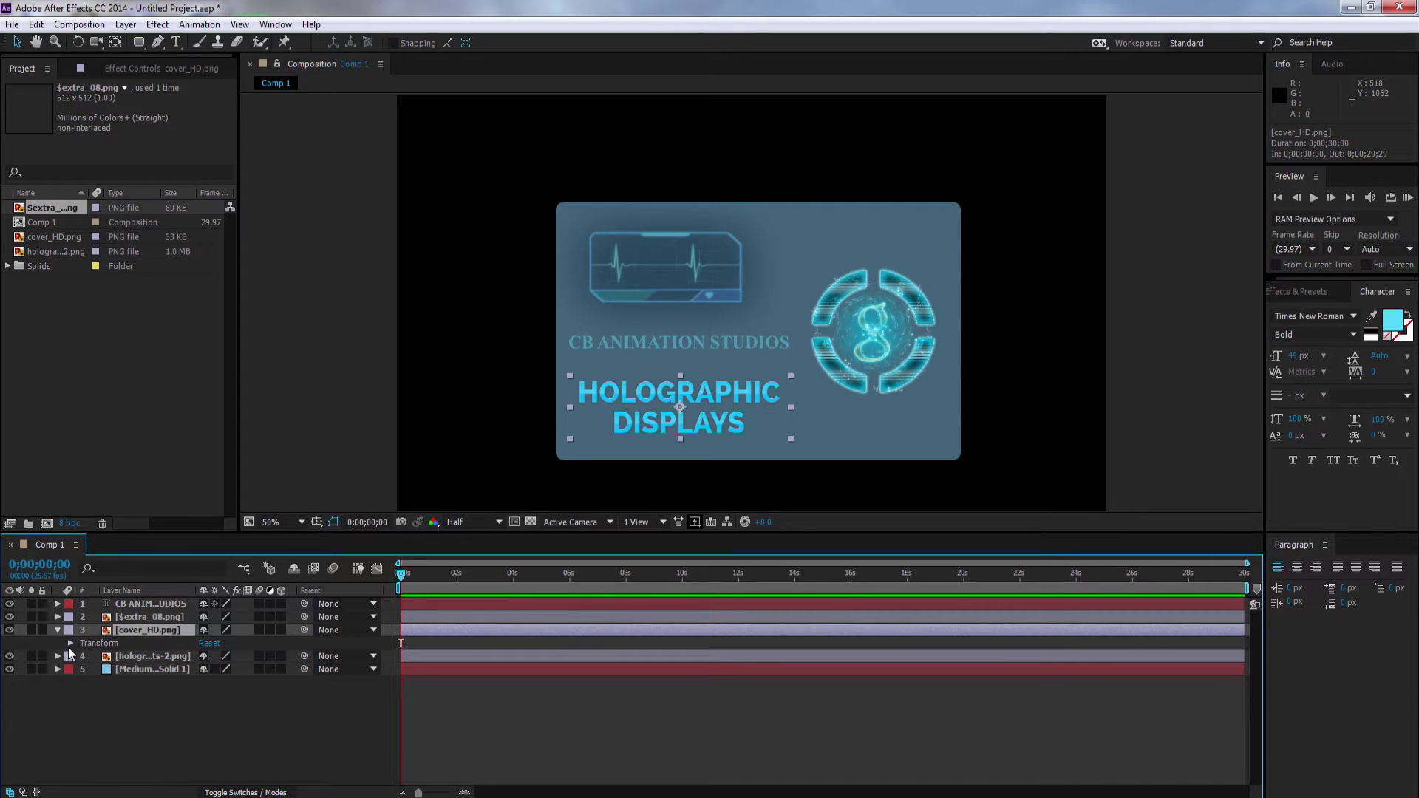
left_click(70, 644)
left_click_drag(210, 712, 151, 687)
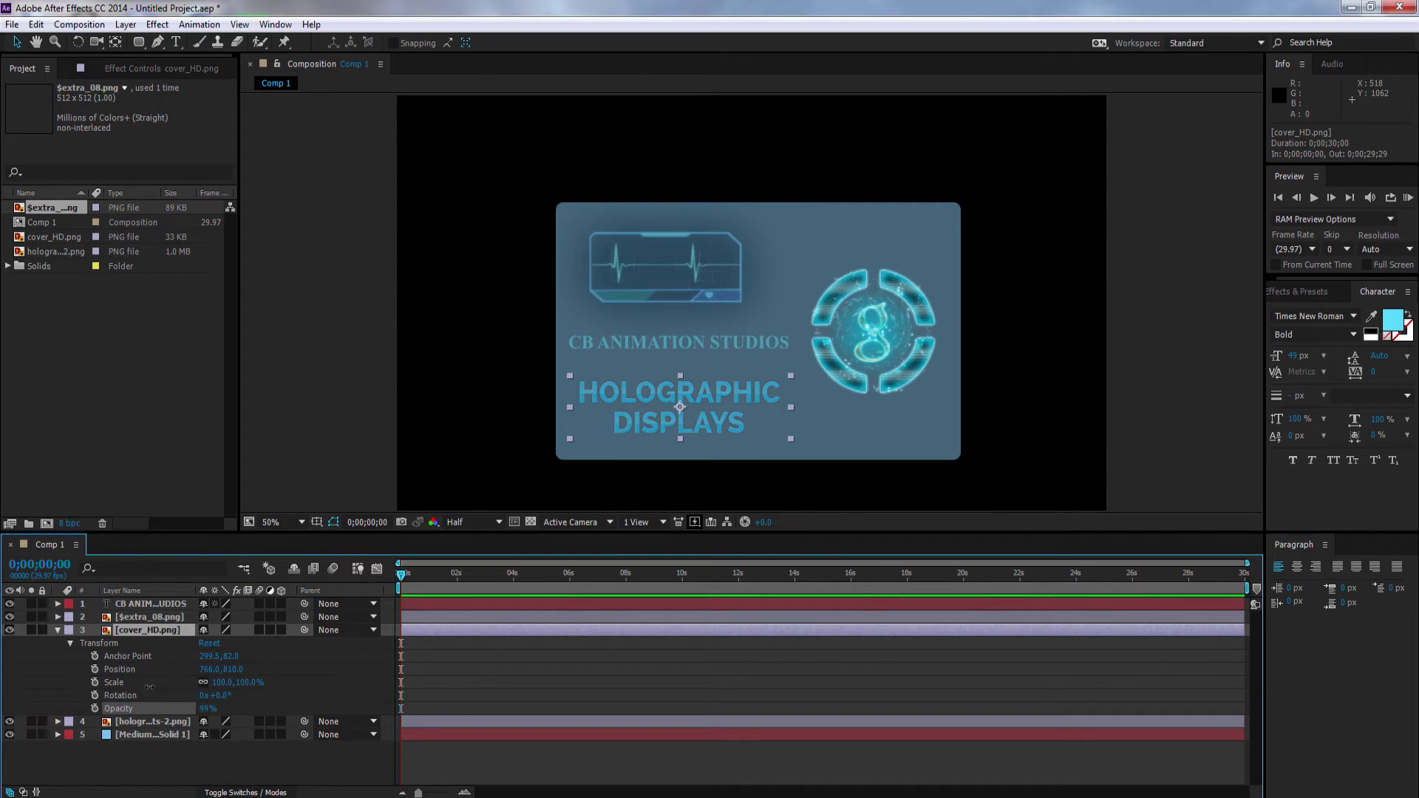
left_click(58, 629)
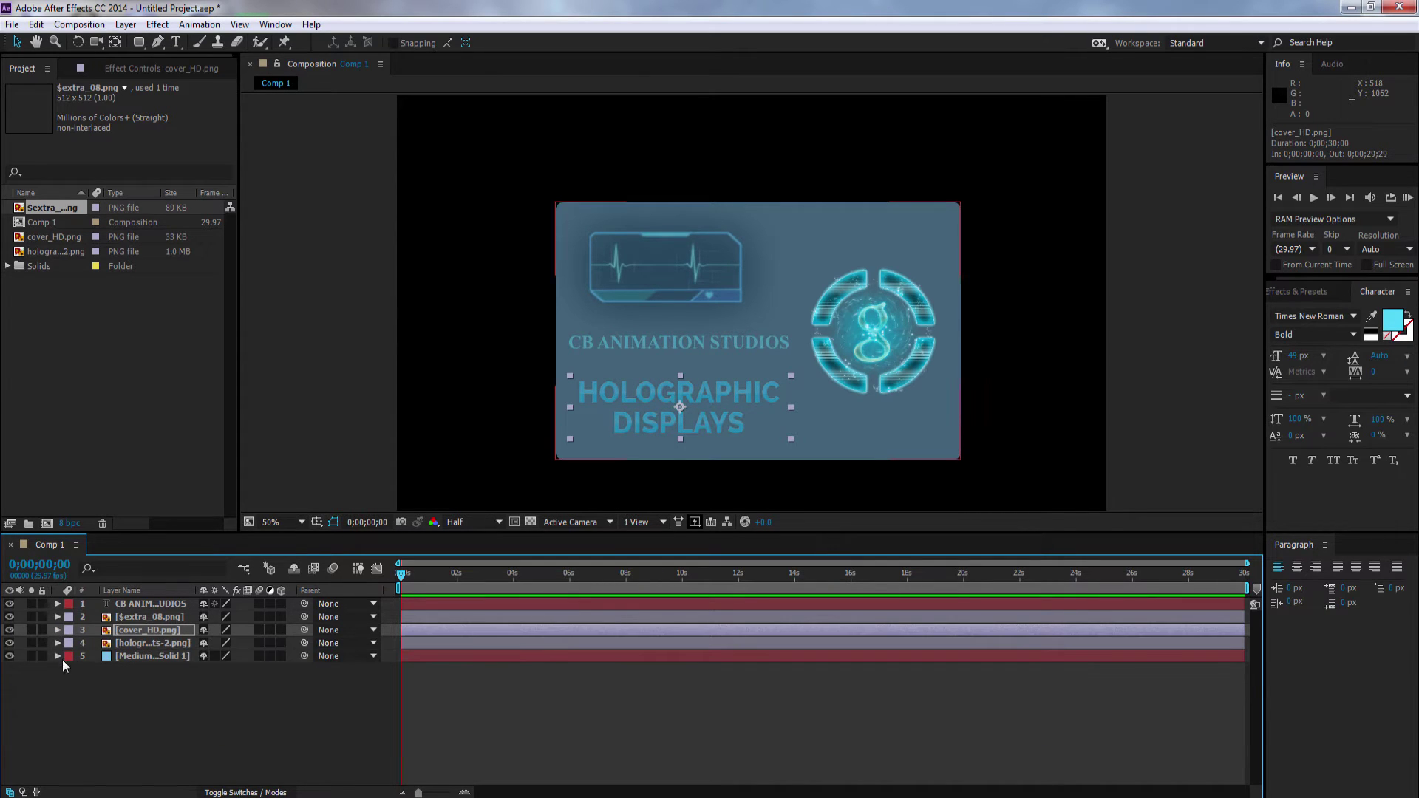
Lower the hologram ring graphic's opacity through its Transform properties
left_click(59, 643)
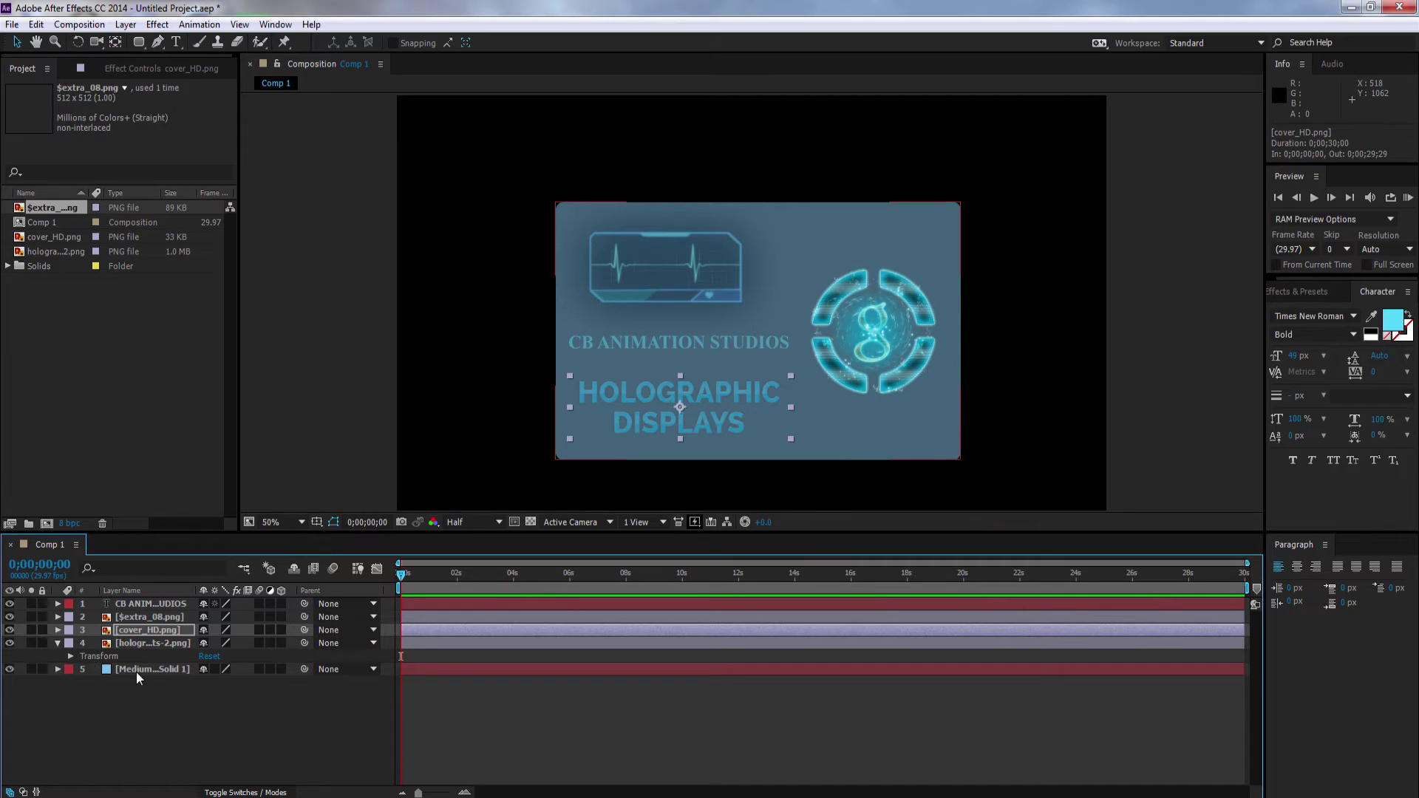
left_click(71, 656)
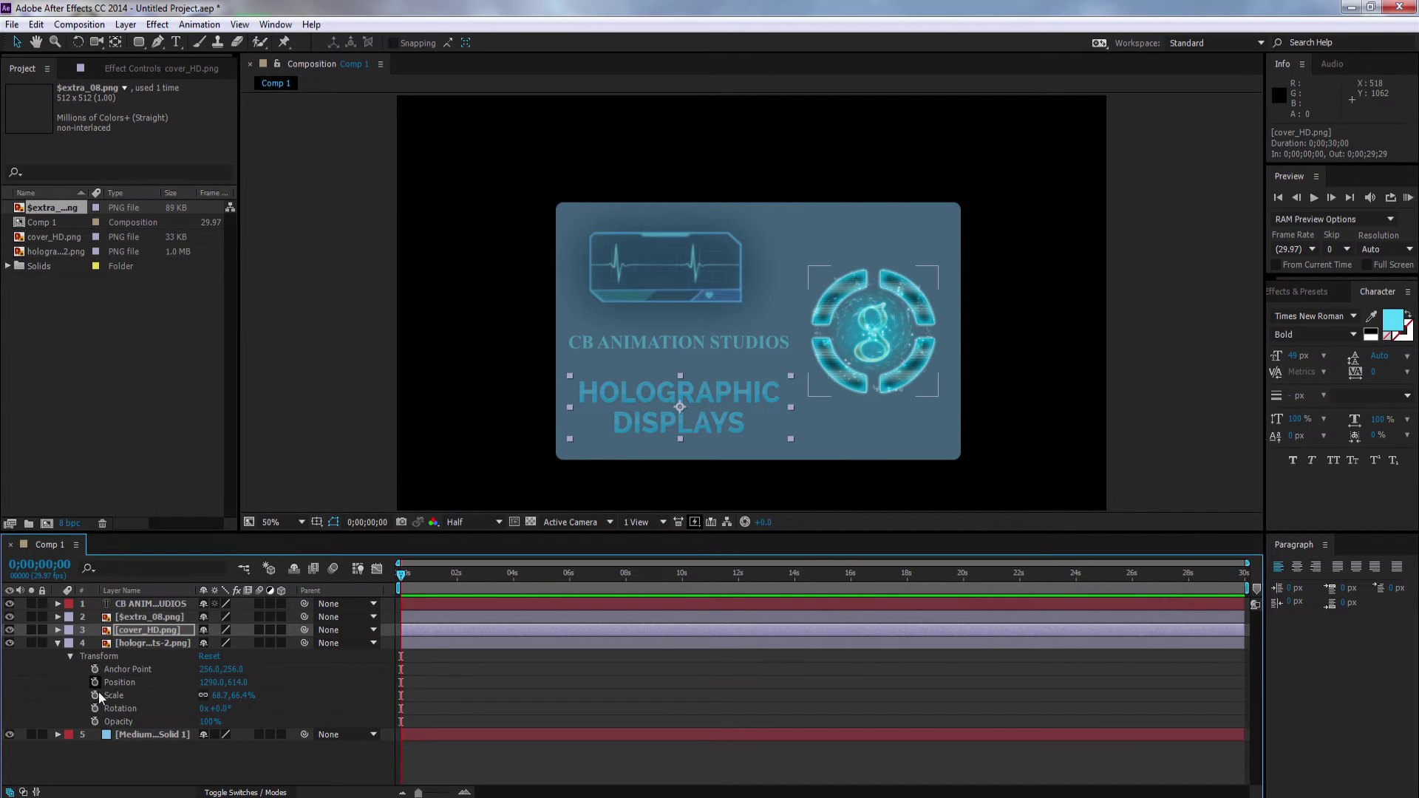
left_click_drag(209, 722, 160, 703)
left_click(99, 644)
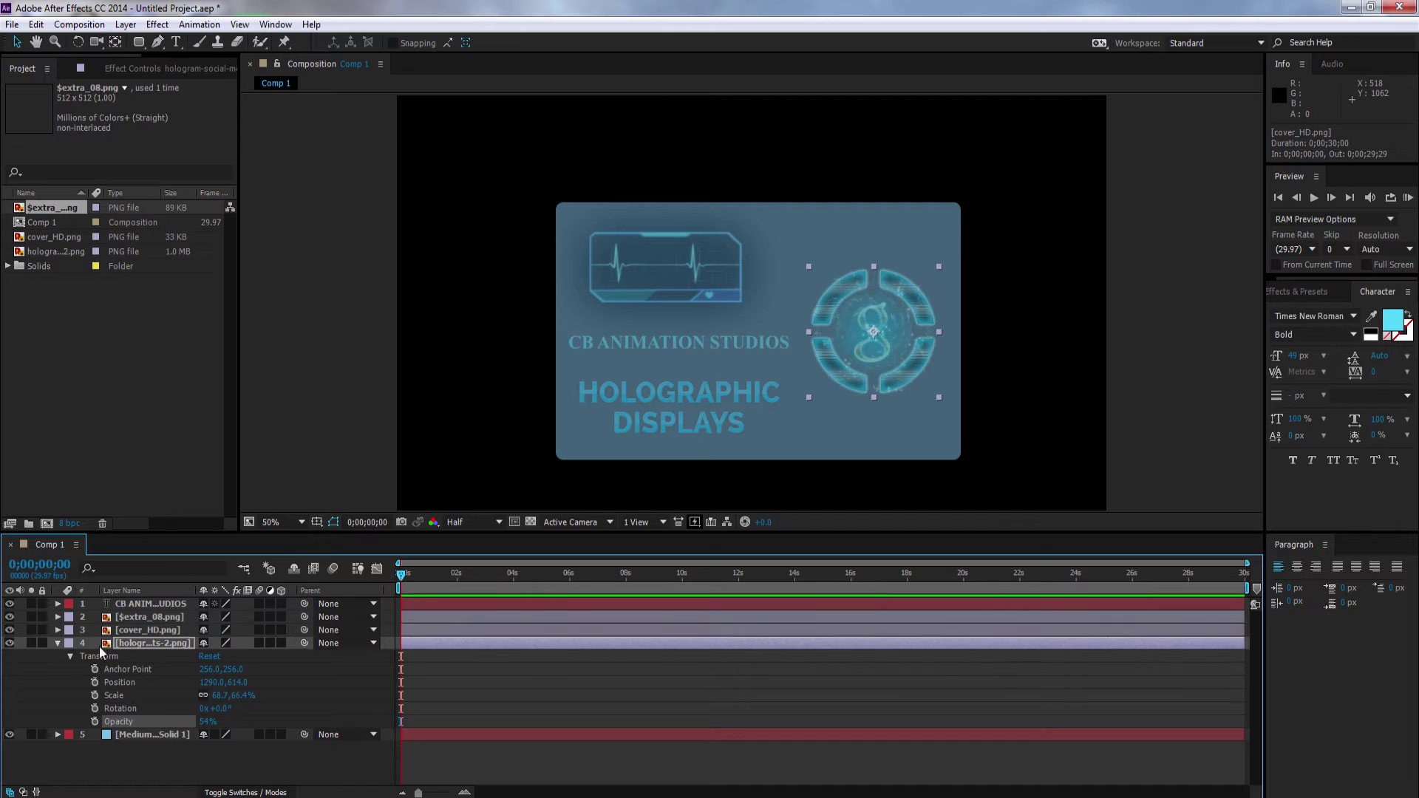
left_click(57, 643)
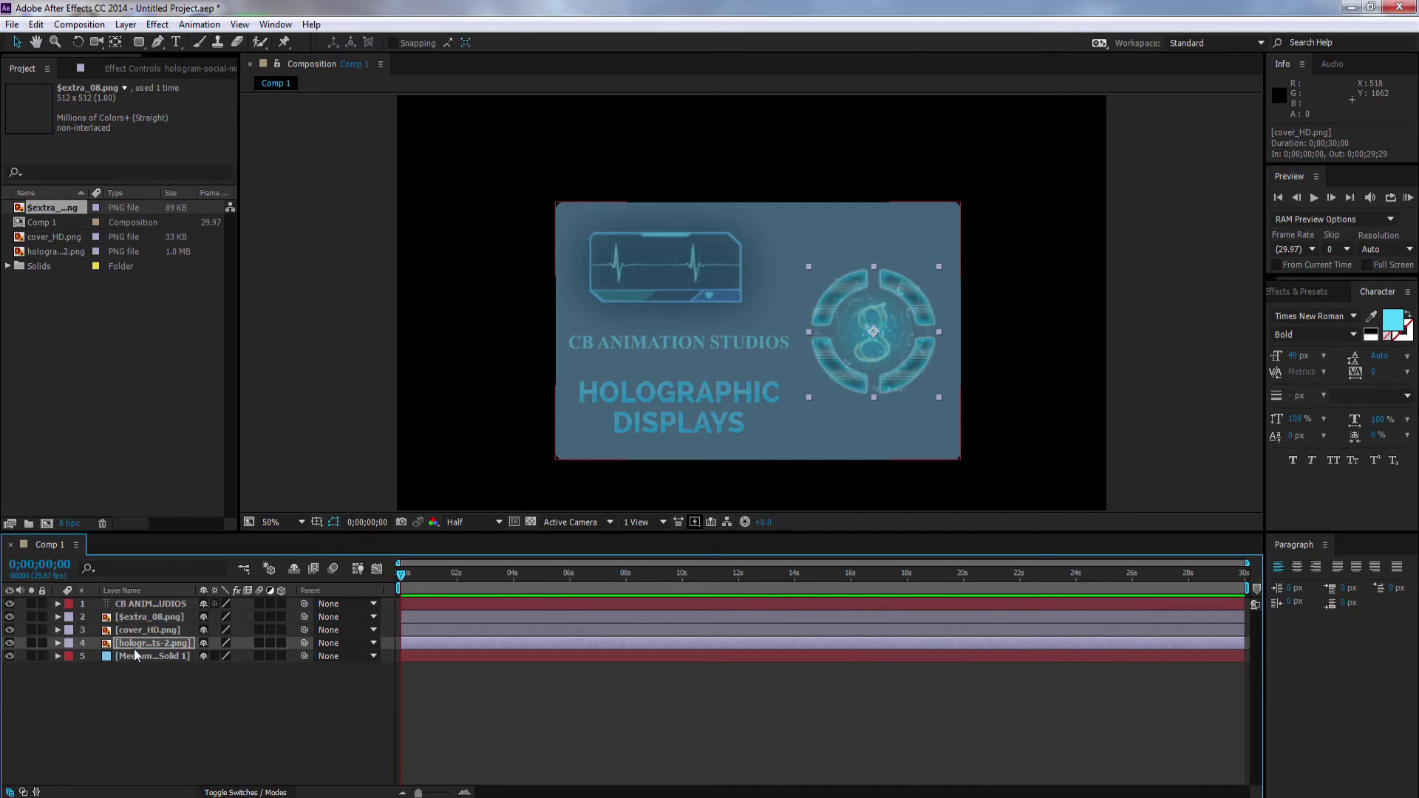
Turn on 3D for the hologram, cover_HD.png and $extra_08.png layers
left_click(280, 642)
left_click(281, 630)
left_click(280, 617)
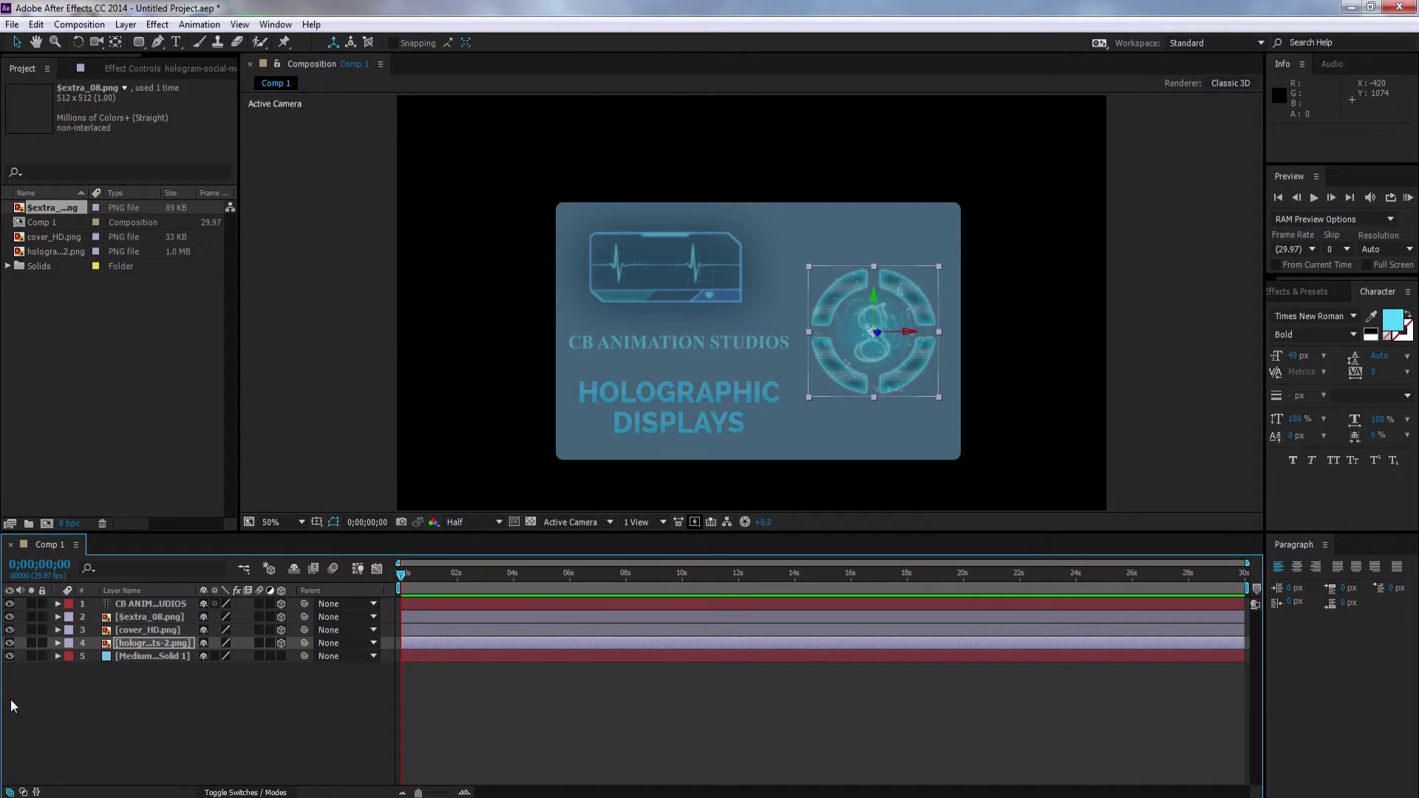
Keyframe the hologram's Y Rotation at 0s and a large value at the comp end
left_click(60, 641)
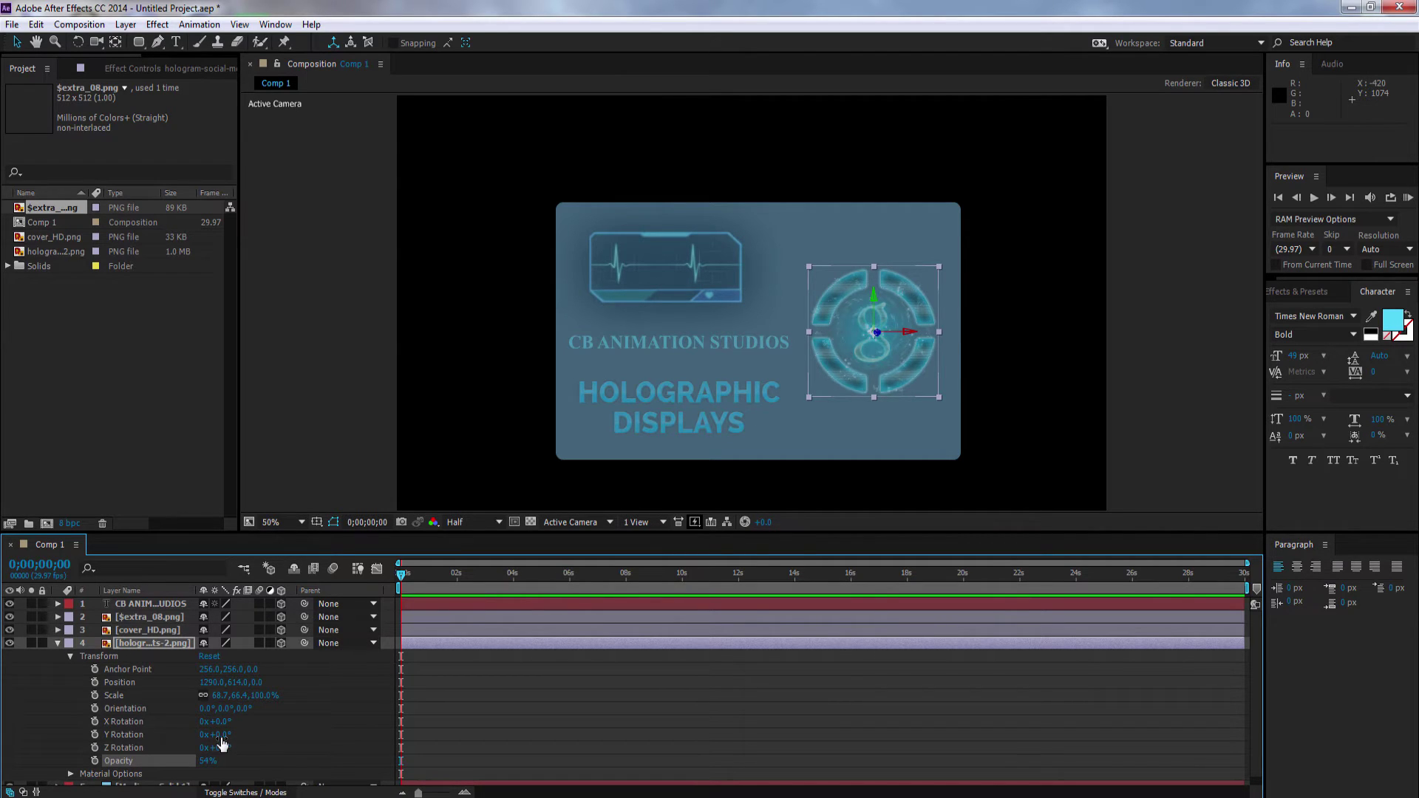
left_click_drag(222, 736, 228, 736)
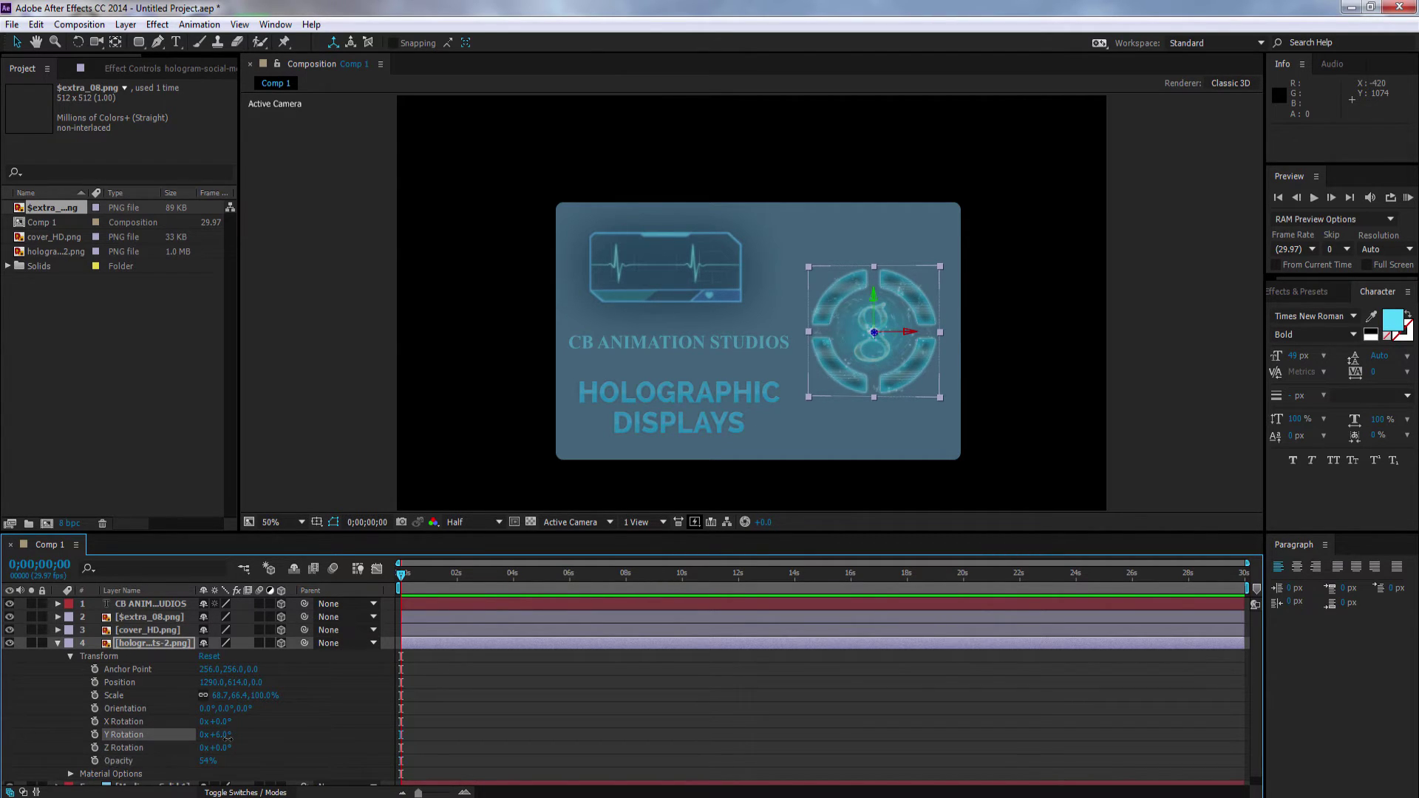
left_click(95, 735)
left_click_drag(446, 580, 1261, 606)
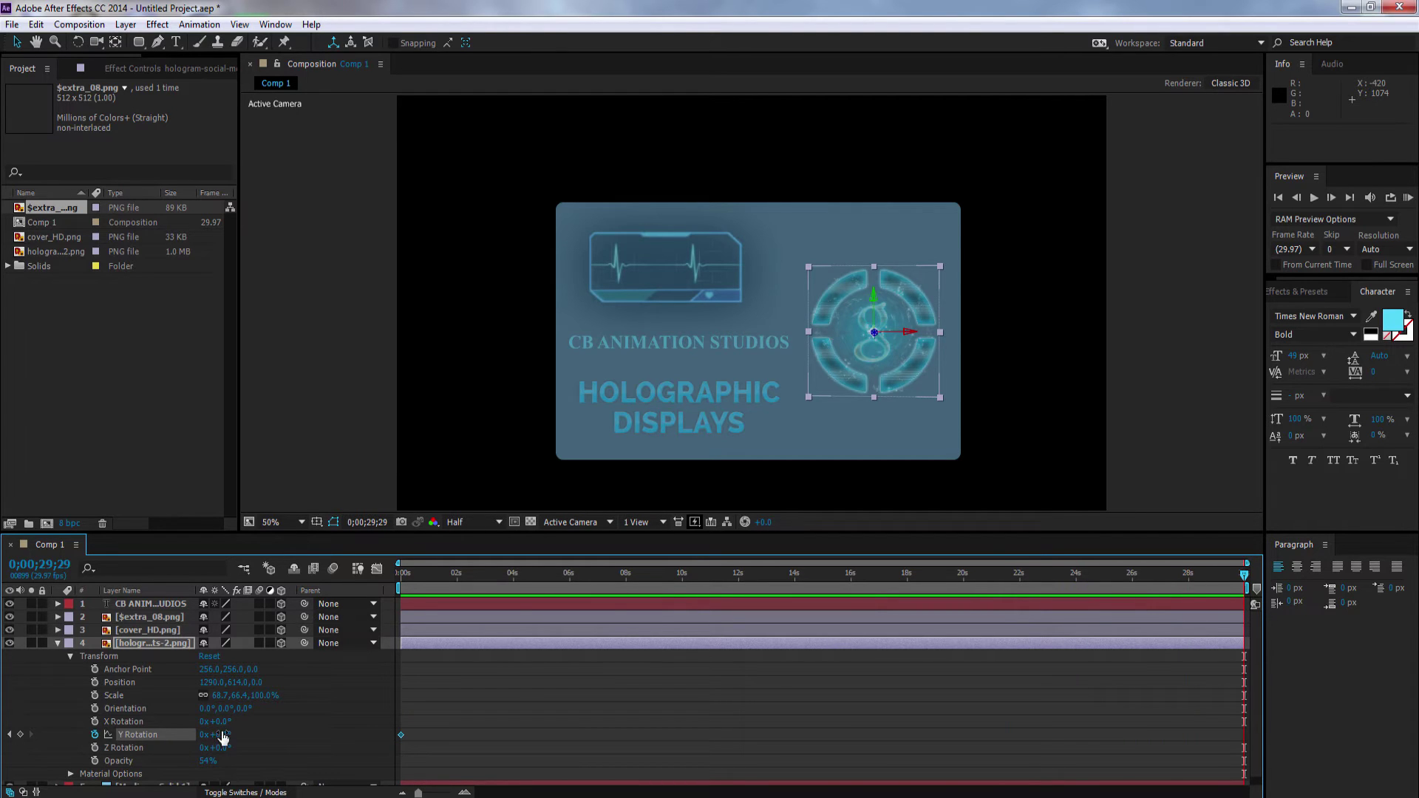
left_click_drag(223, 737, 551, 730)
left_click_drag(1245, 574, 397, 602)
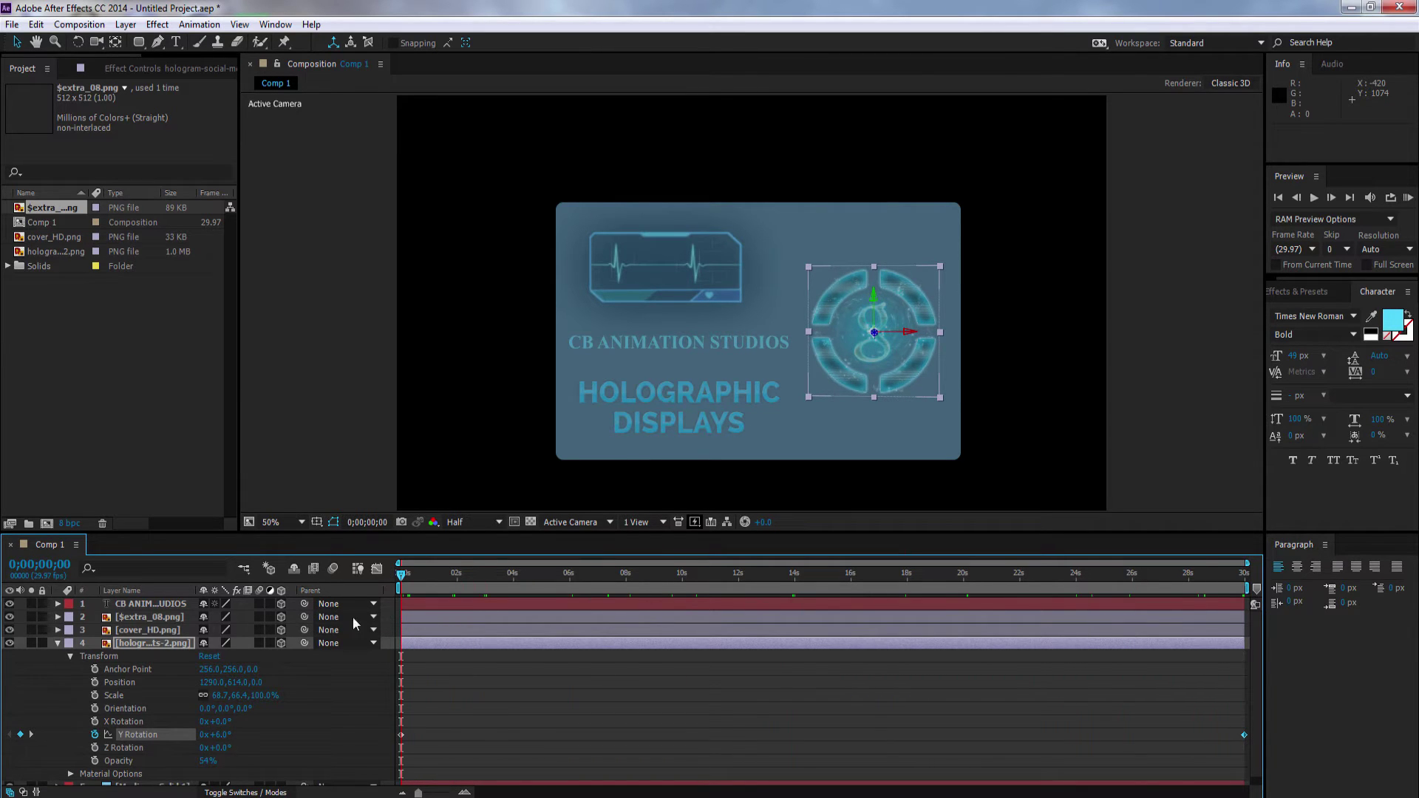
Rotate the CB ANIMATION STUDIOS text to Y -17° and Z 1°, with anchor point z 23
key("F2")
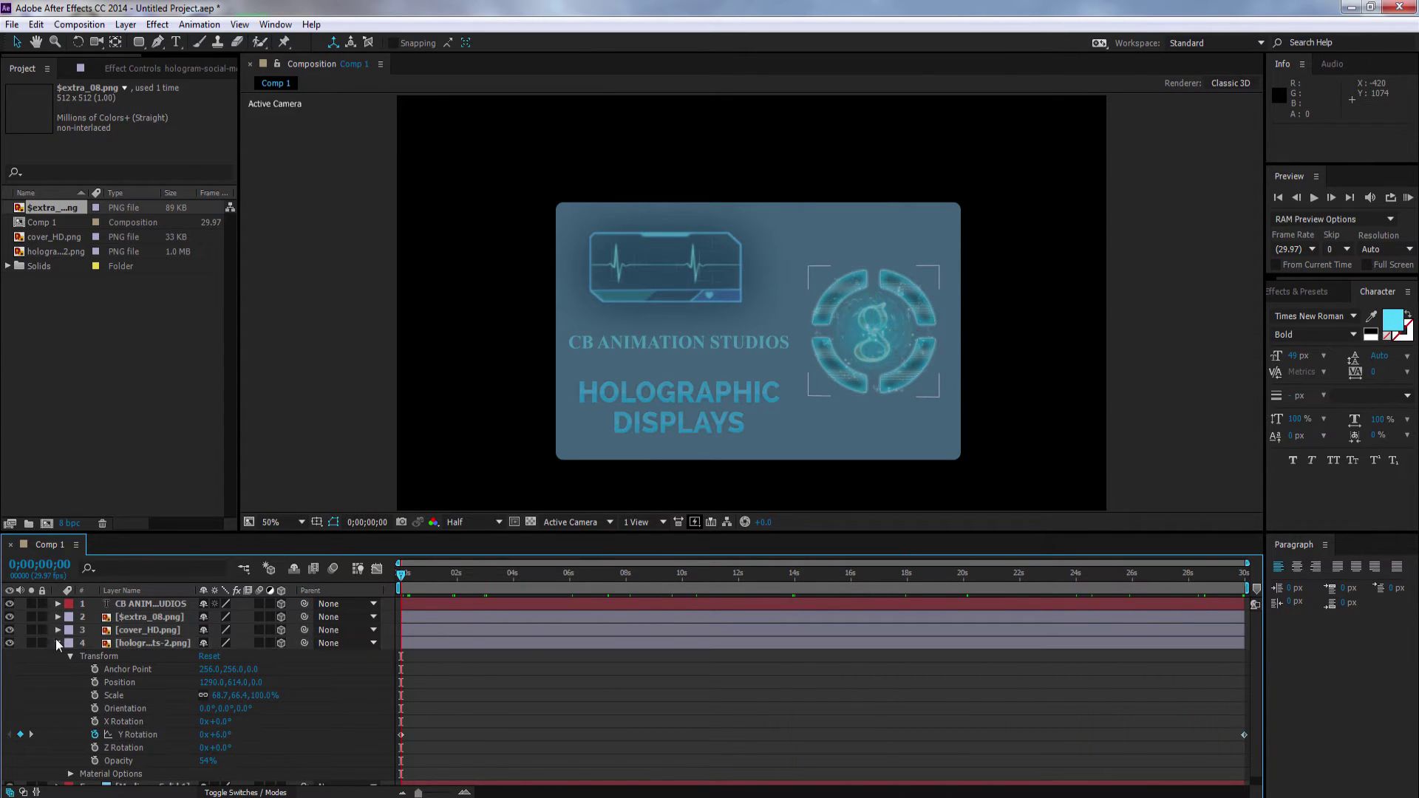
left_click(58, 645)
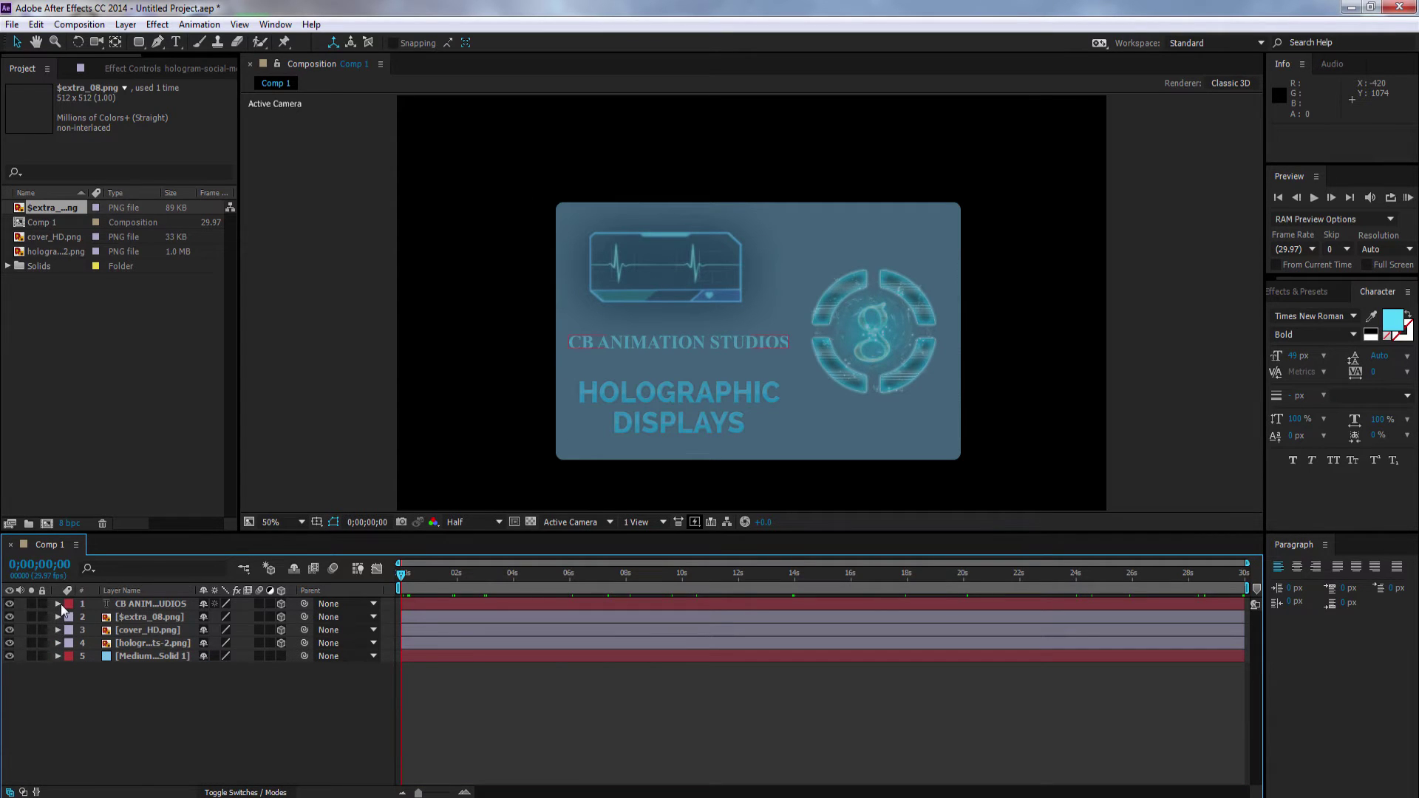
left_click(59, 604)
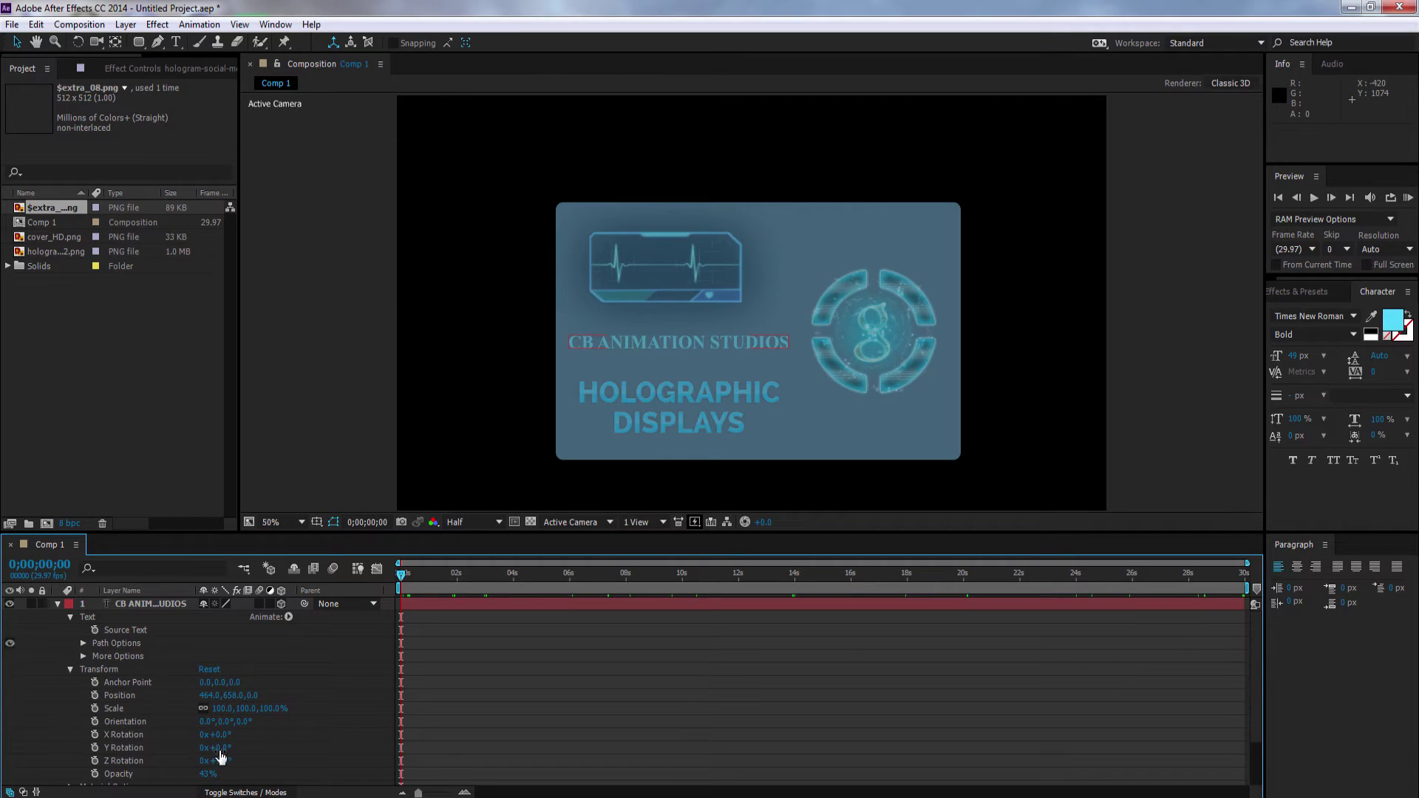
left_click_drag(215, 748, 220, 734)
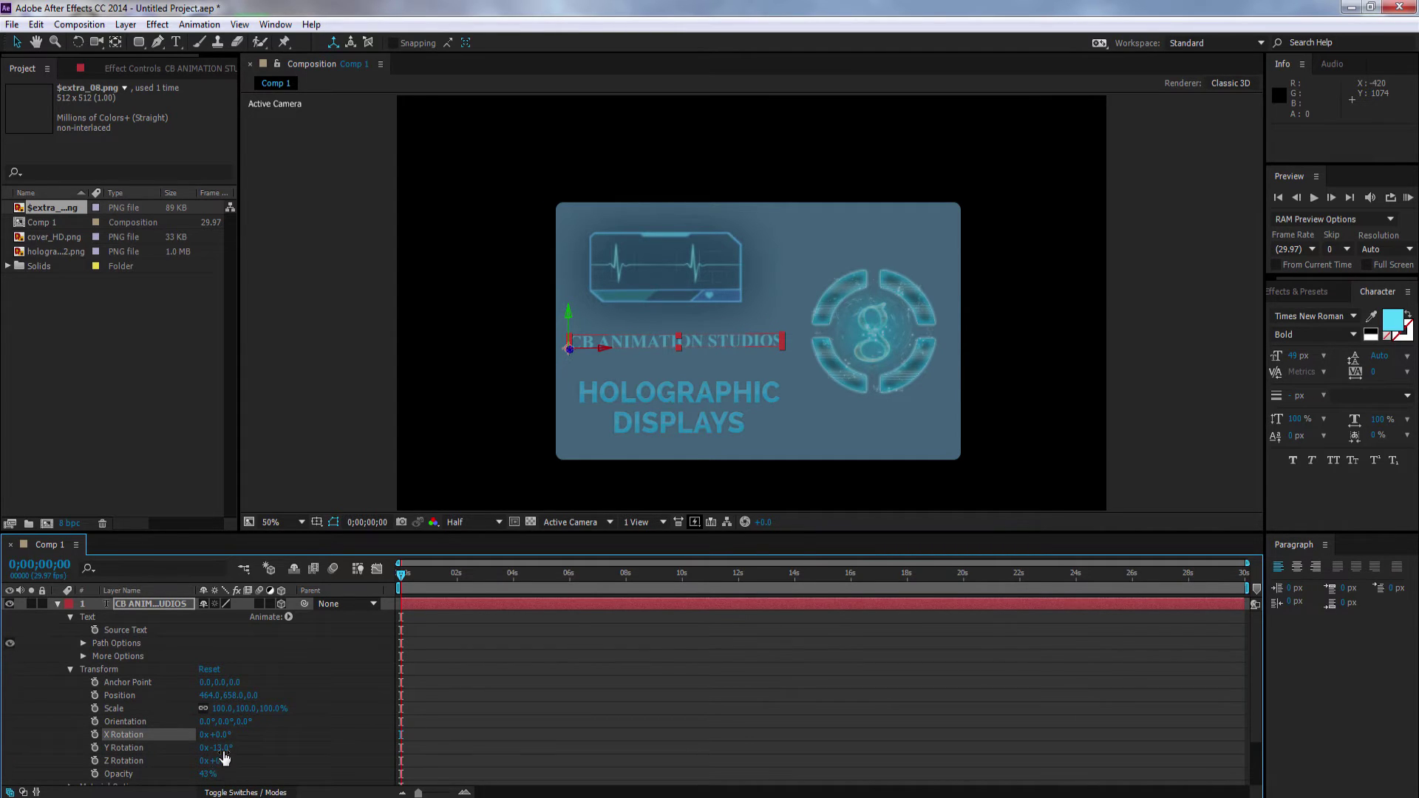
mouse_move(224, 749)
left_mouse_down()
mouse_move(199, 741)
mouse_move(217, 752)
left_mouse_up()
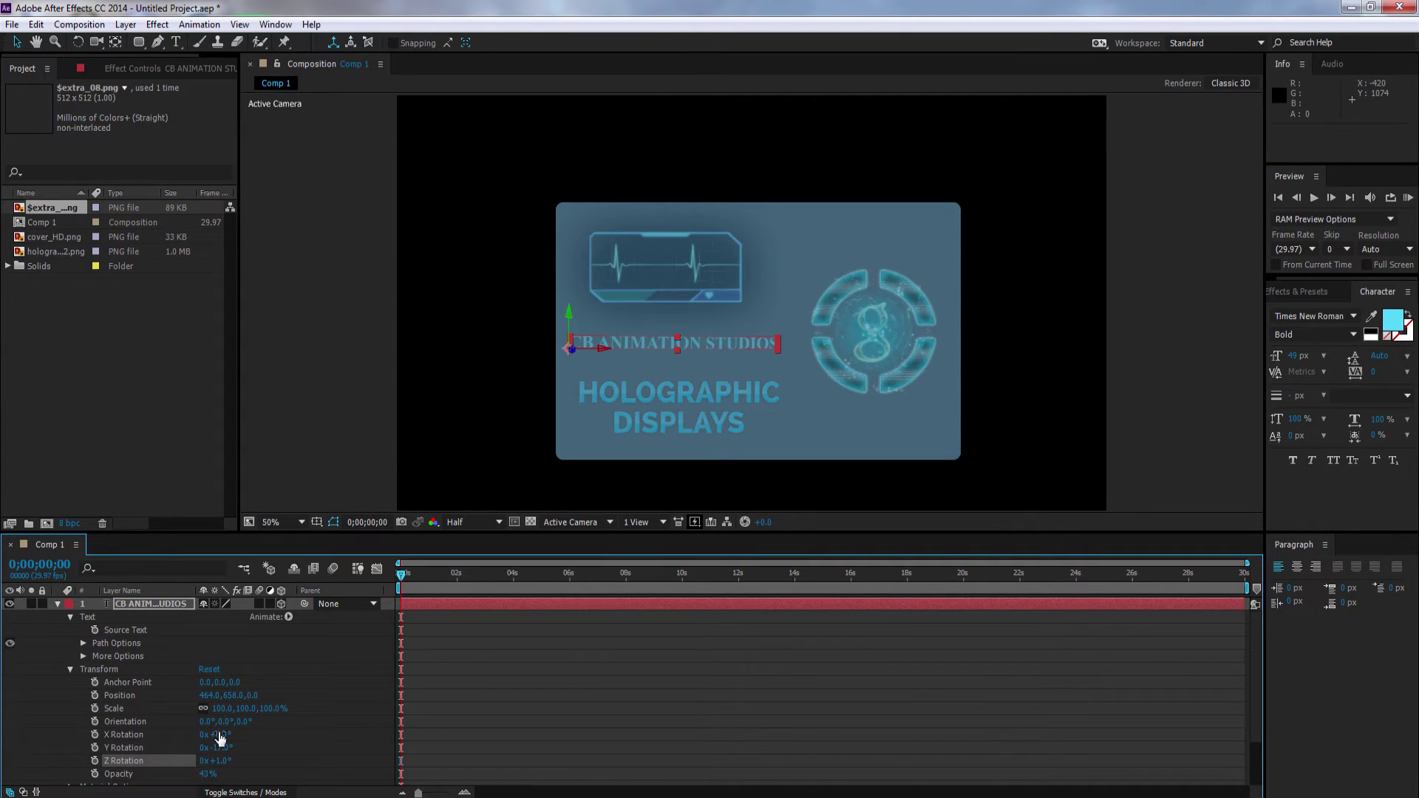
left_click(235, 683)
left_click_drag(235, 682, 246, 683)
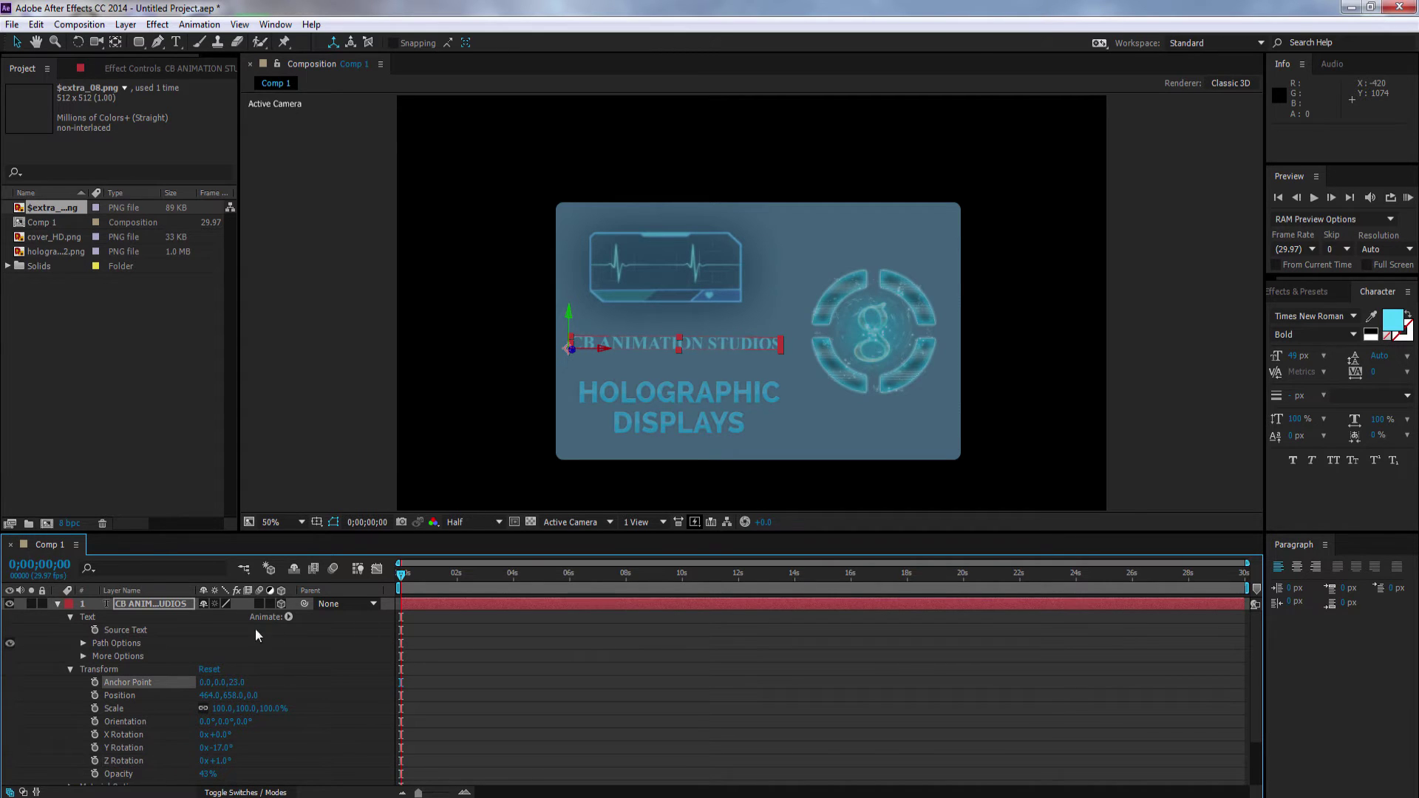
Change the hologram's first Y Rotation keyframe to -7°
left_click(57, 604)
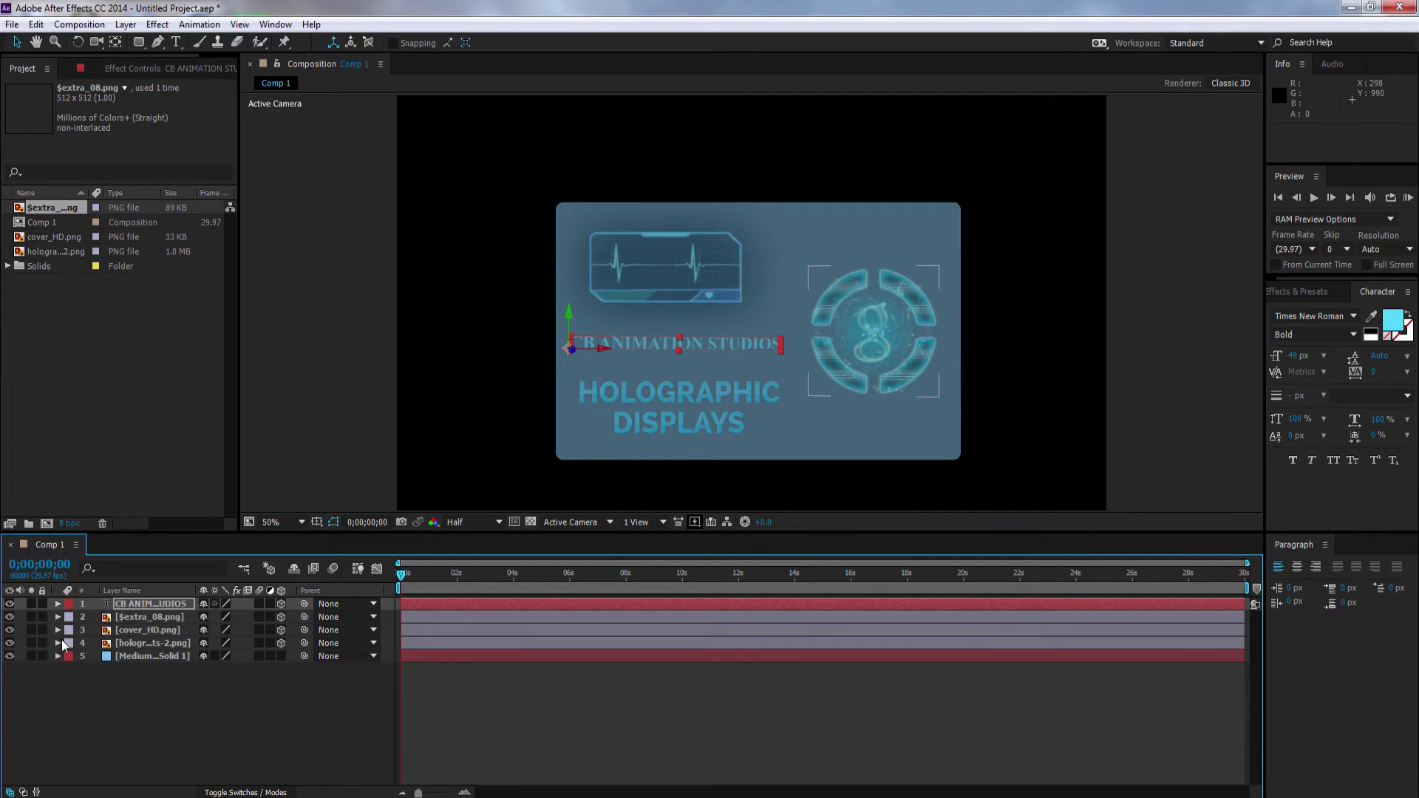
left_click(58, 643)
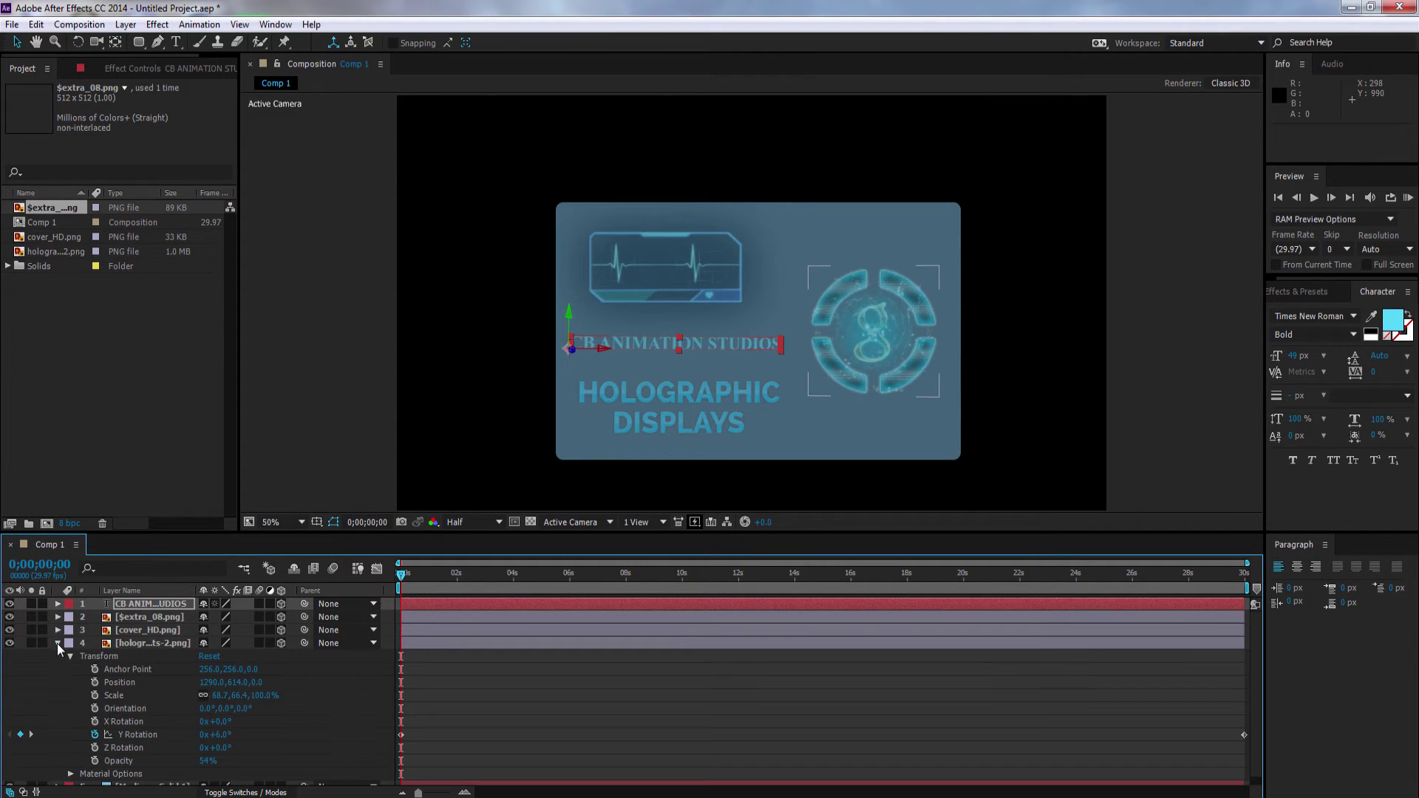
left_click(213, 734)
left_click_drag(213, 734, 208, 735)
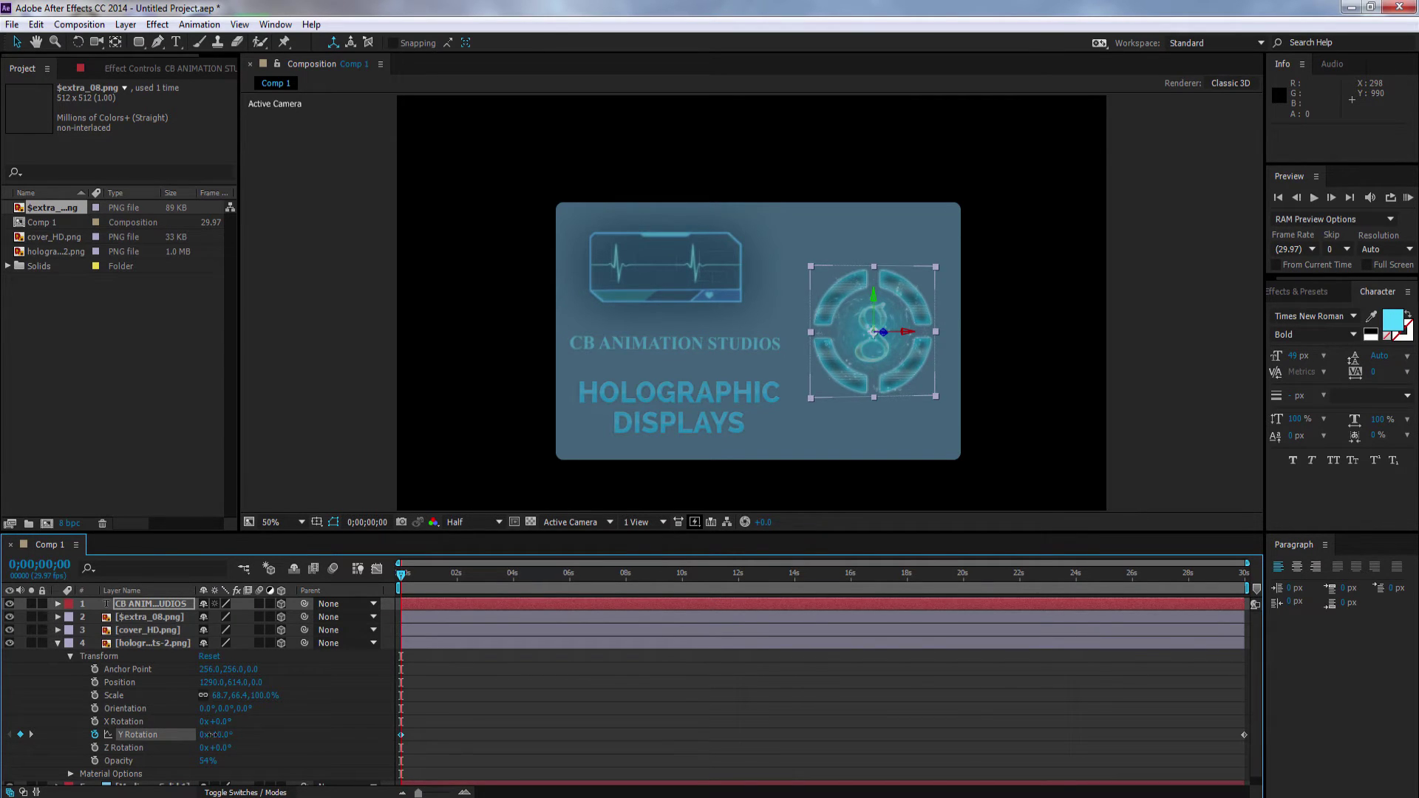
left_click(55, 649)
key("F2")
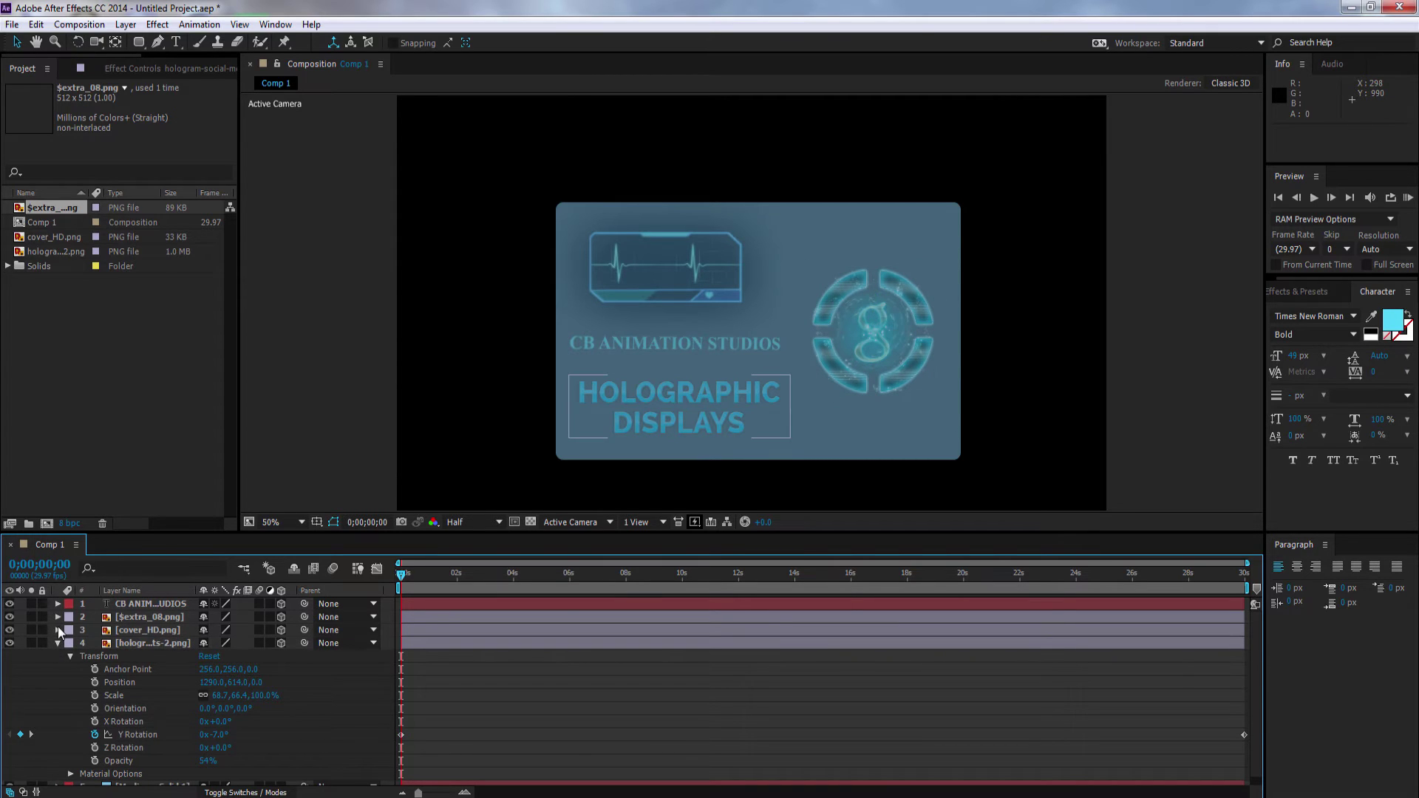
Keyframe cover_HD.png's Y Rotation from 0s to over a full turn at the comp end
left_click(58, 631)
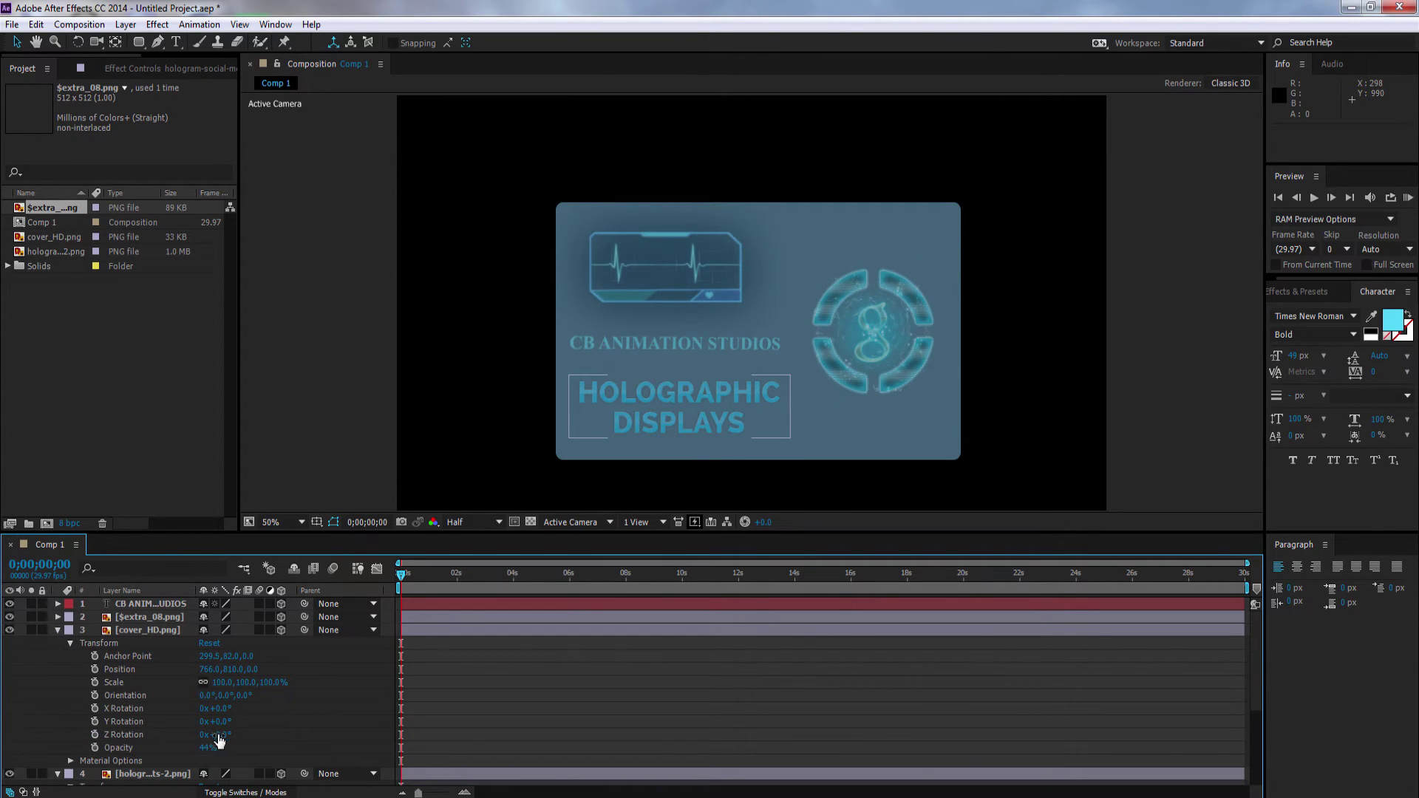
left_click_drag(219, 722, 87, 712)
left_click(96, 721)
left_click_drag(399, 575, 1260, 607)
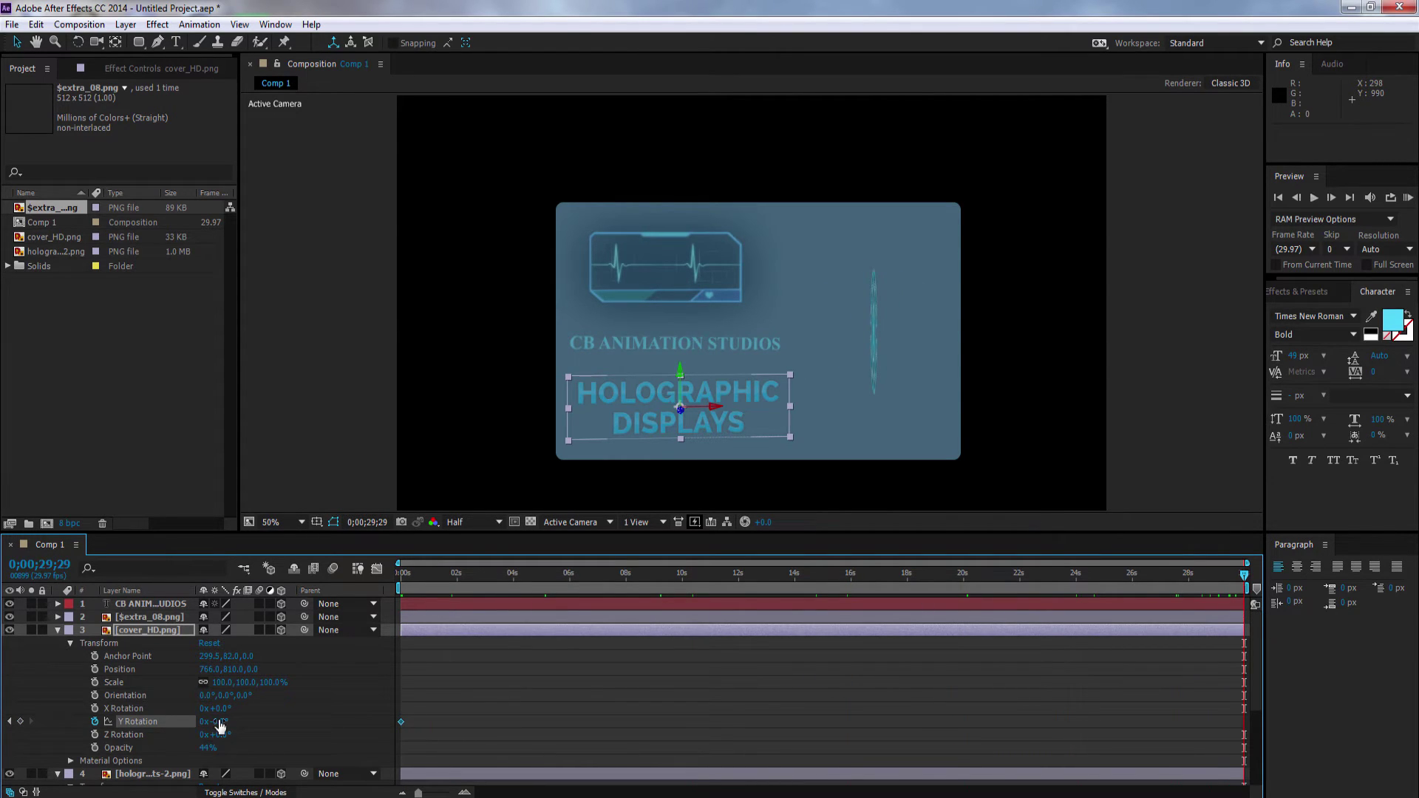
left_click_drag(219, 725, 469, 704)
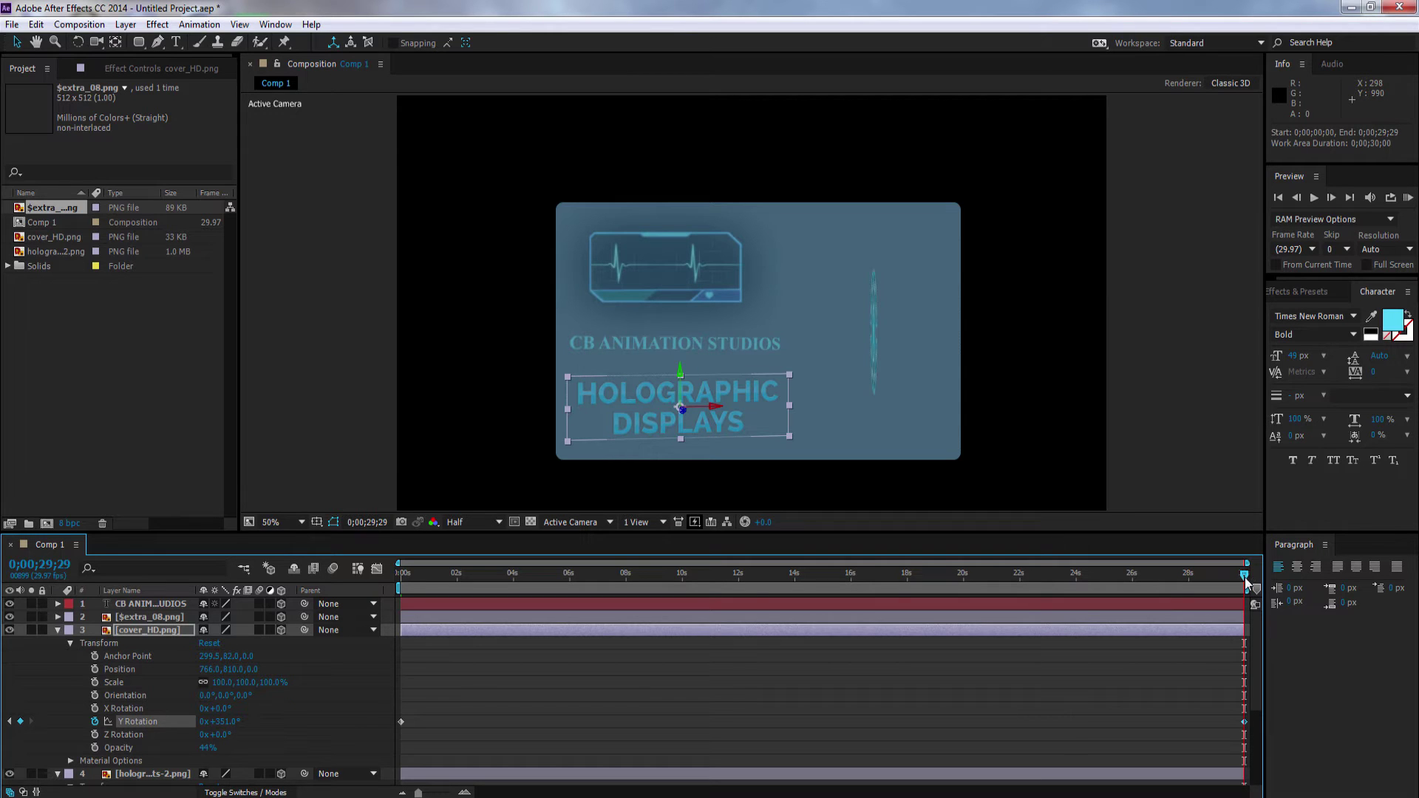
left_click_drag(1245, 575, 387, 578)
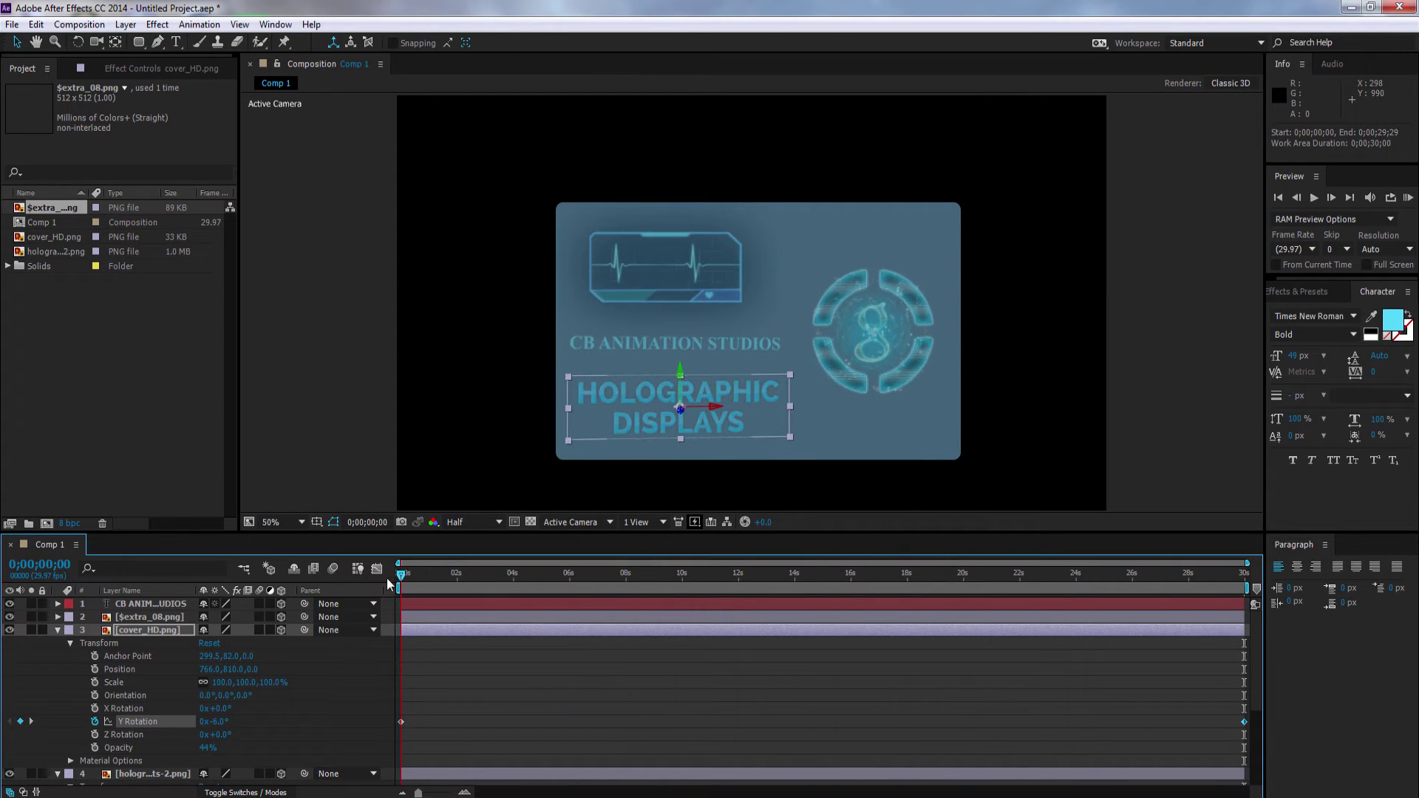
left_click(57, 630)
left_click(57, 643)
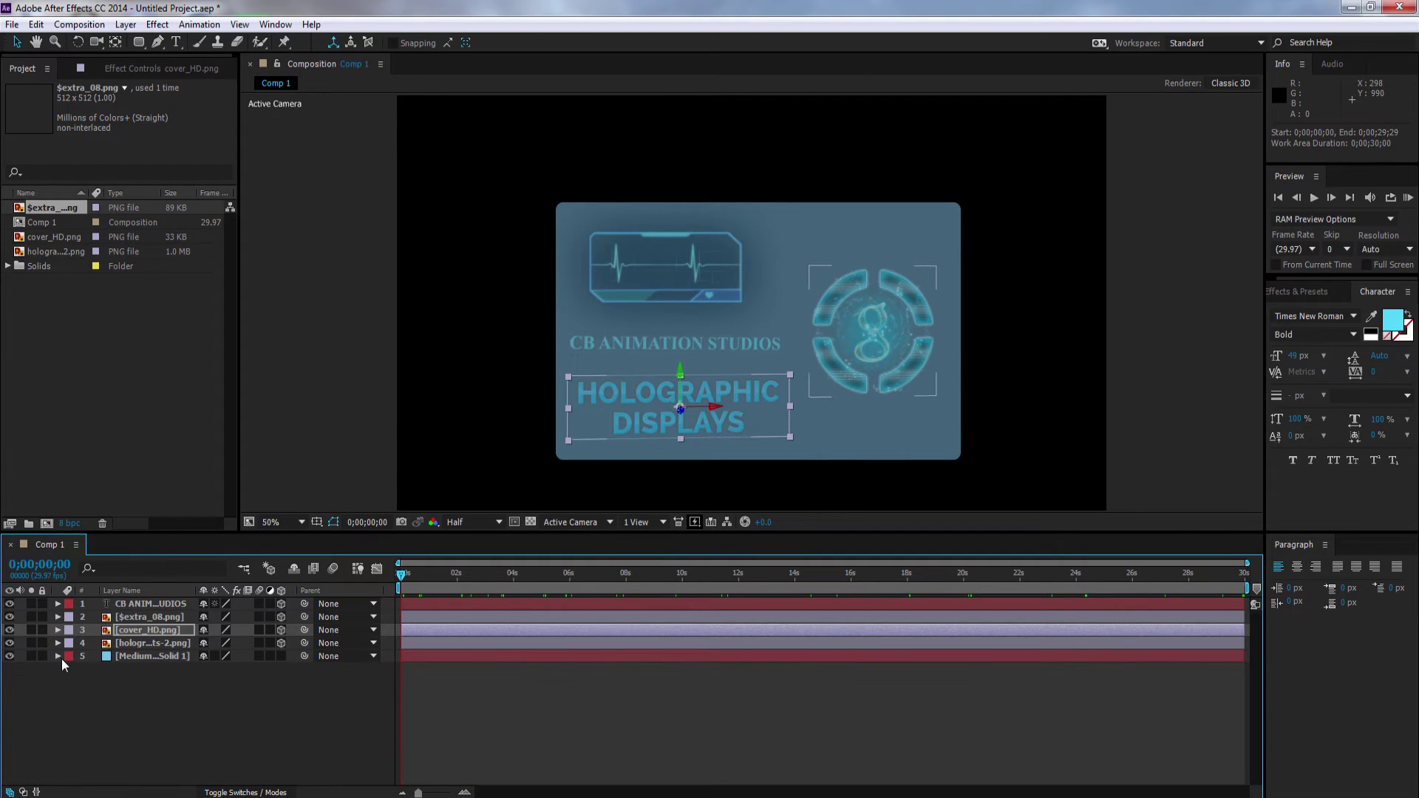
Lower the blue solid's Mask 1 opacity so the panel turns translucent
left_click(60, 650)
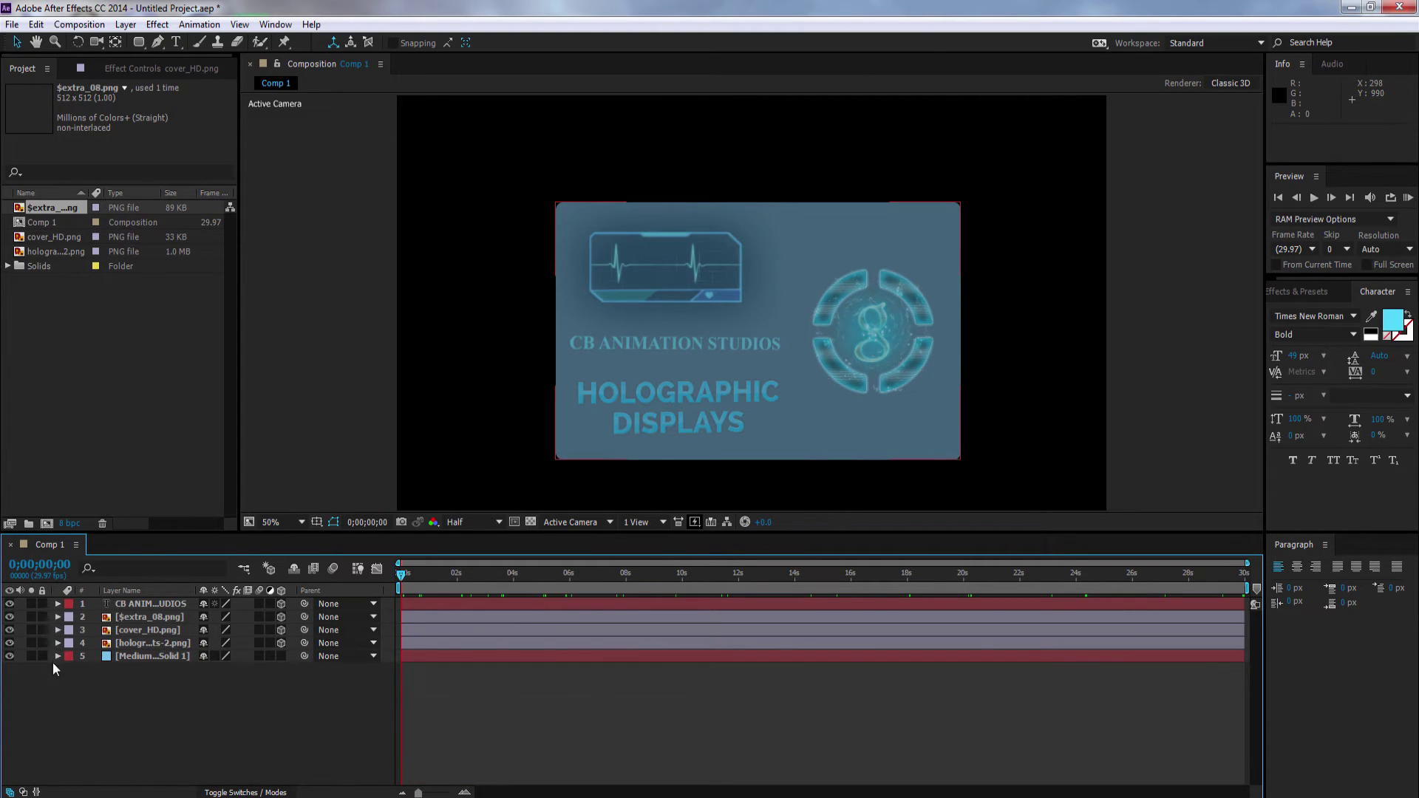
left_click(57, 655)
left_click(70, 670)
left_click(83, 682)
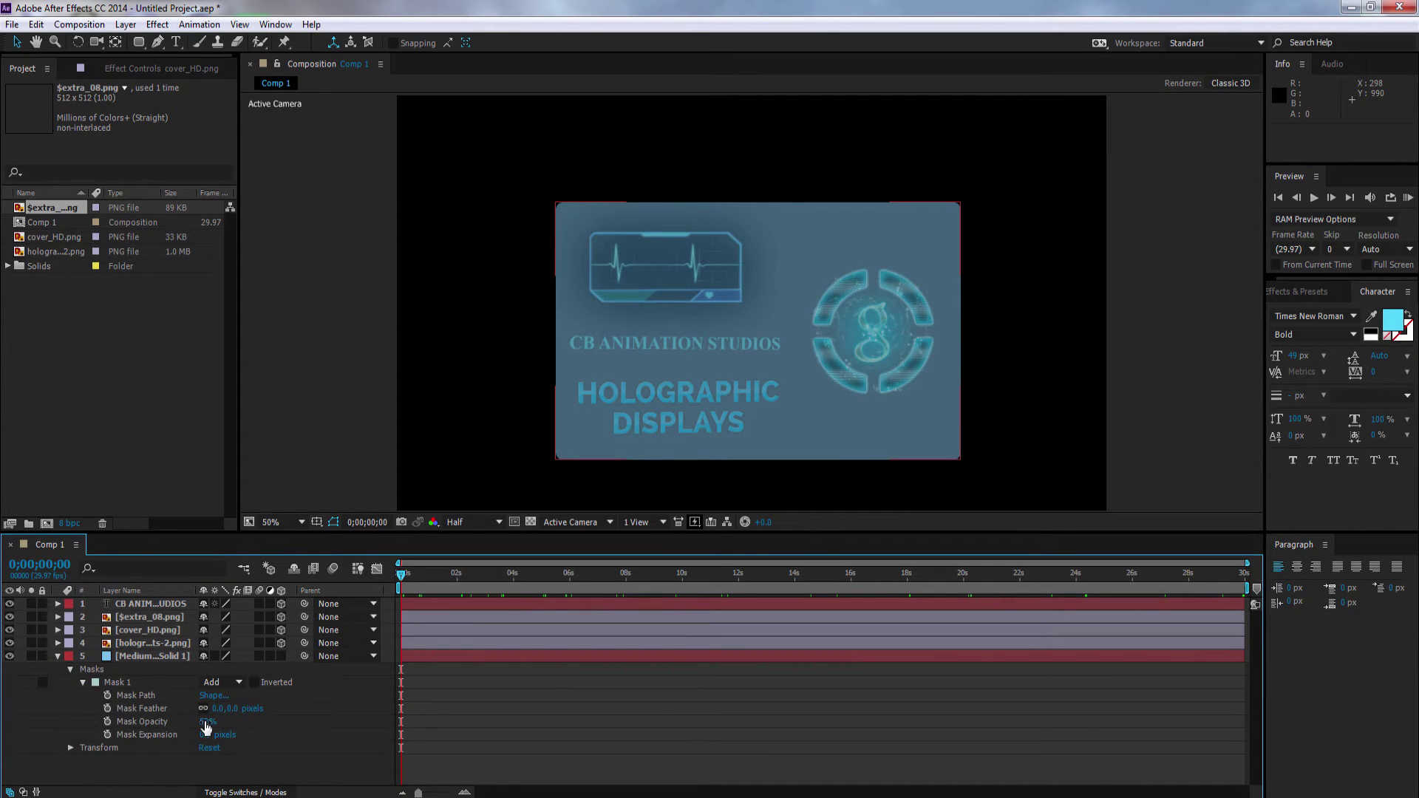
left_click_drag(206, 729, 175, 720)
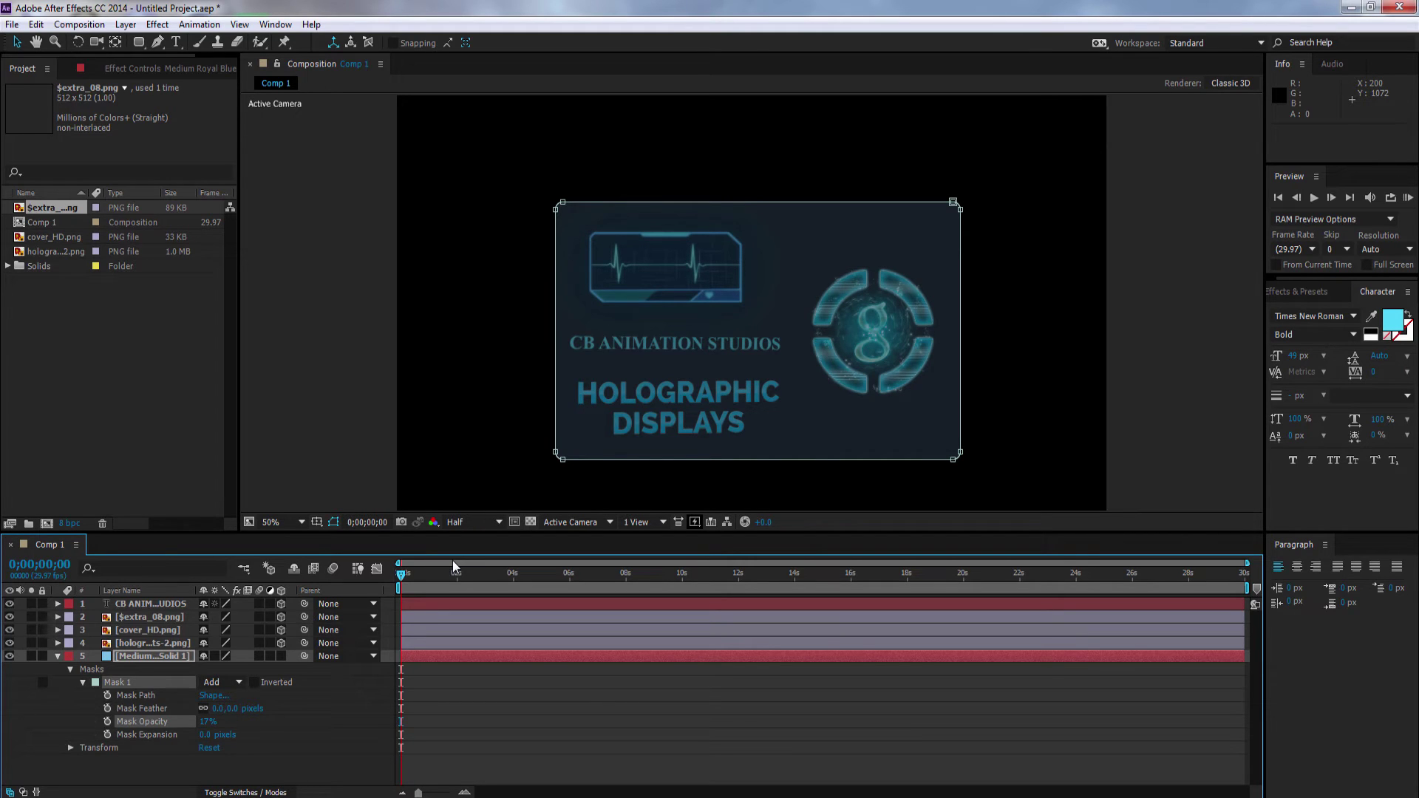
left_click(57, 656)
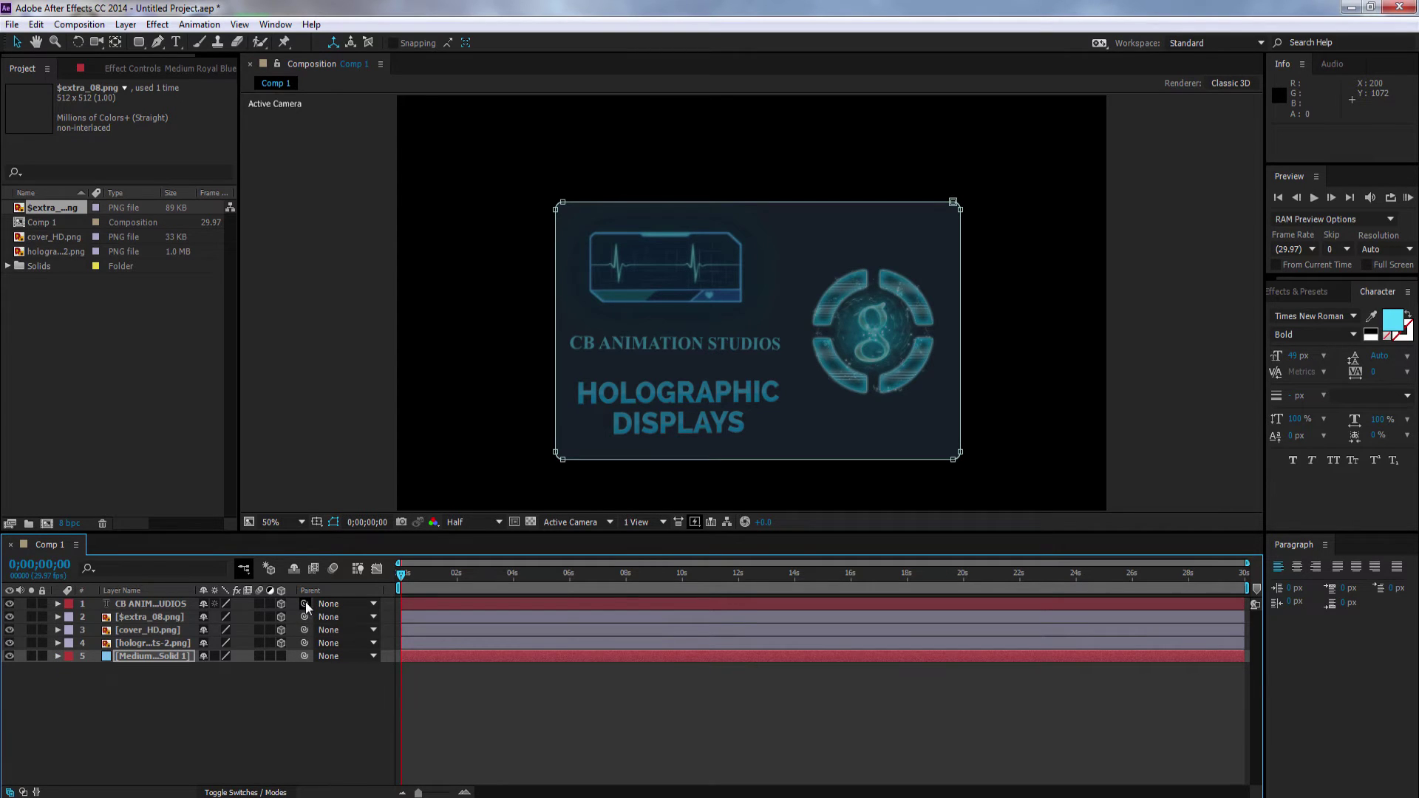
Parent the text, $extra_08.png, cover_HD.png and hologram layers to Medium Royal Blue Solid 1
left_click_drag(305, 605, 169, 654)
left_click_drag(304, 618, 175, 653)
left_click_drag(304, 628, 179, 654)
left_click_drag(302, 642, 185, 655)
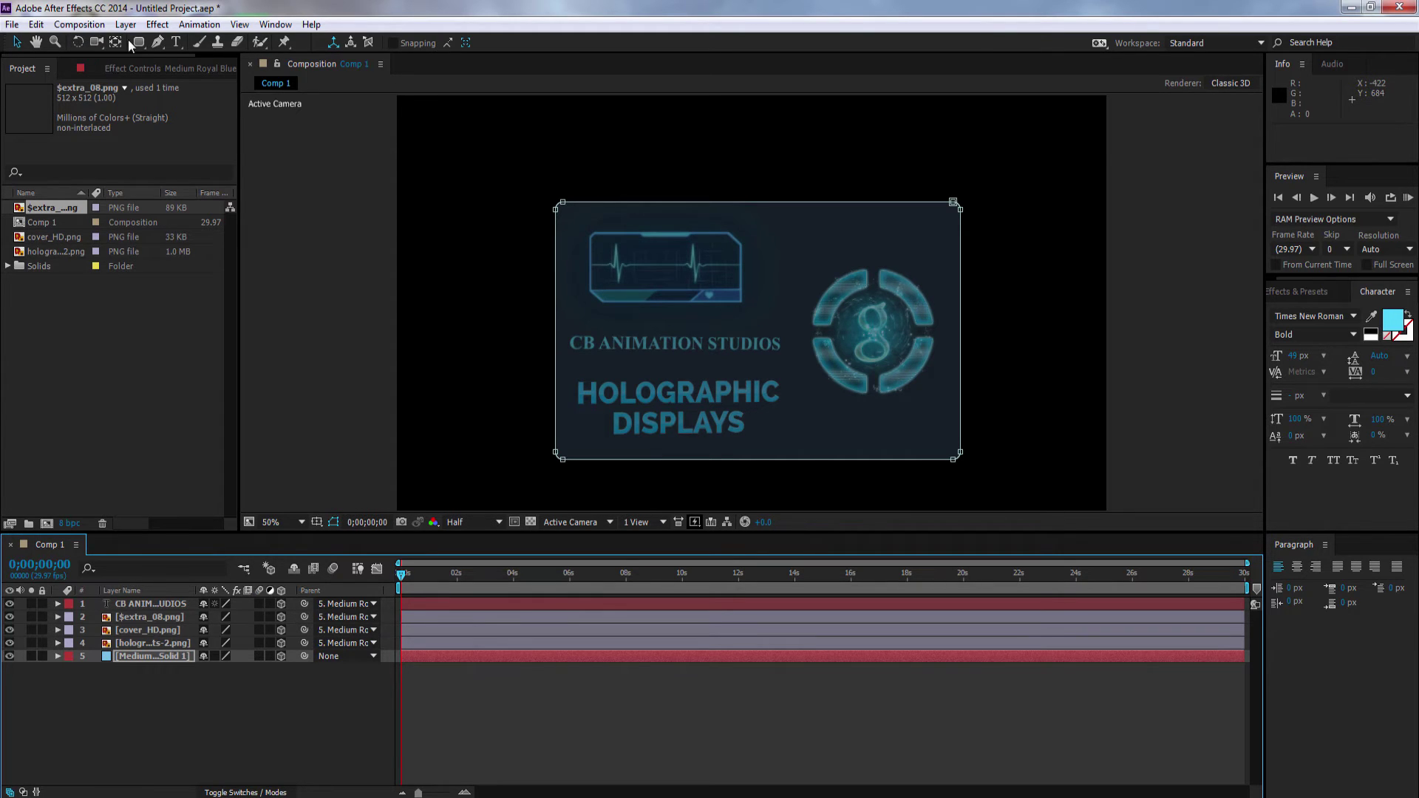
Tilt the blue panel in 3D with the Rotation tool, preview, then refine its angle
left_click(77, 42)
mouse_move(742, 371)
left_mouse_down()
mouse_move(711, 374)
mouse_move(761, 387)
mouse_move(725, 377)
left_mouse_up()
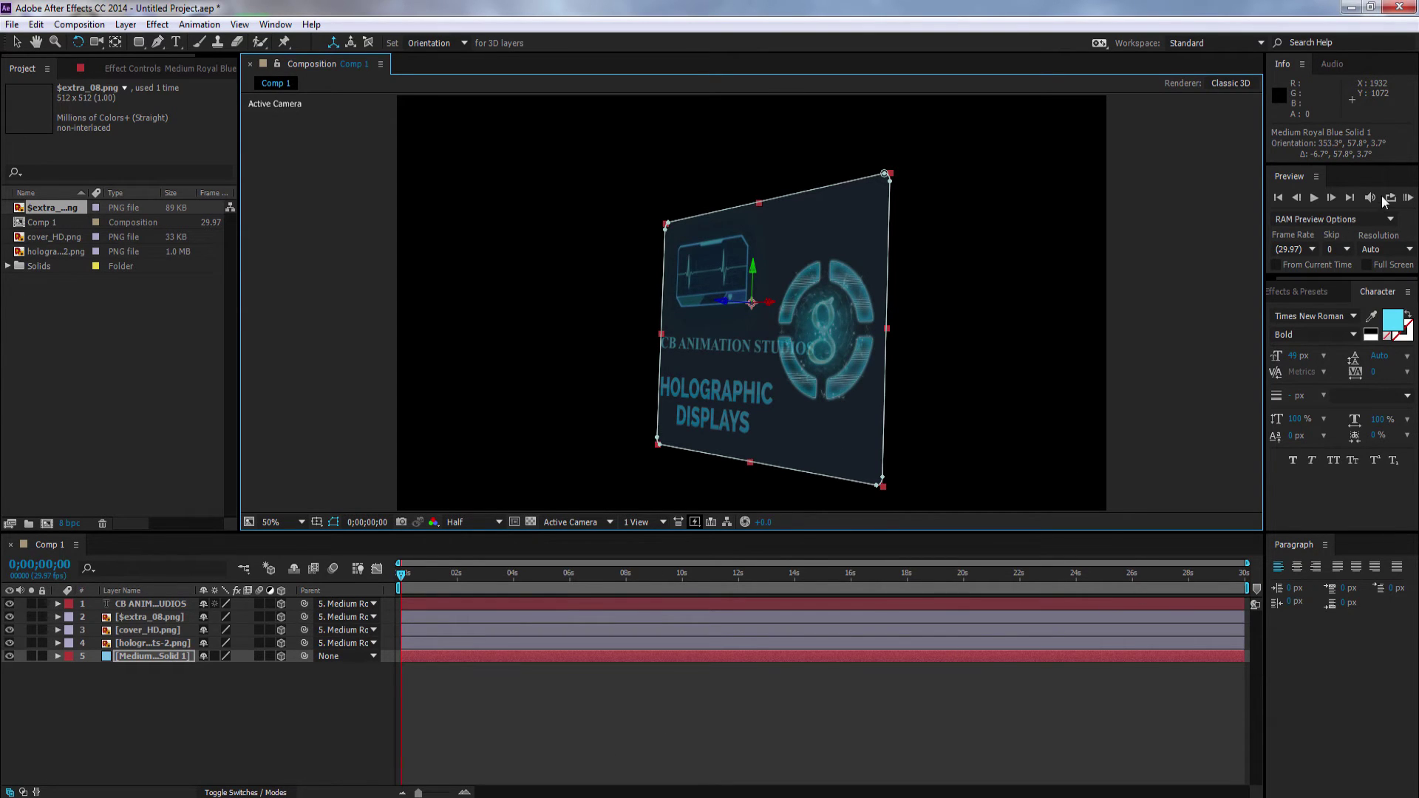
left_click(1408, 197)
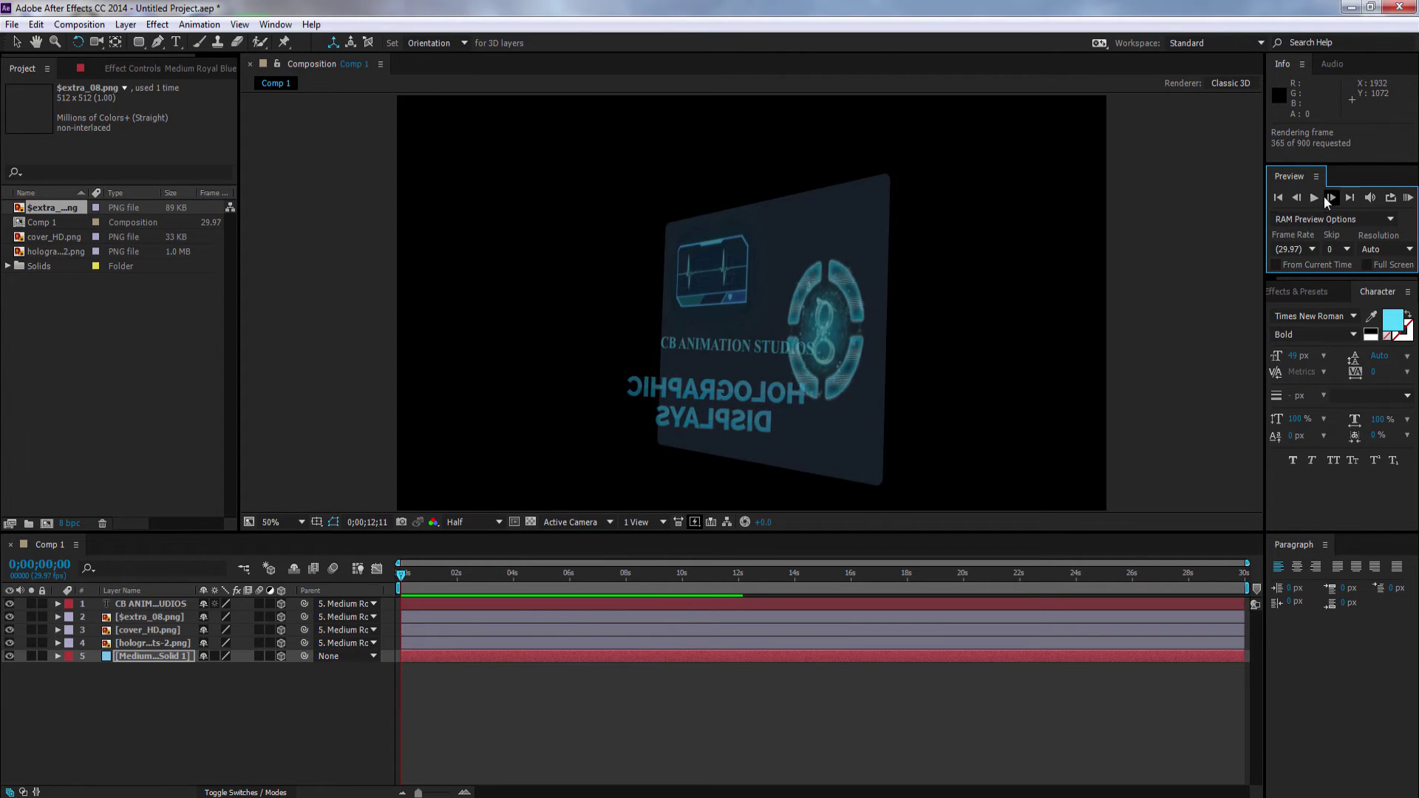
left_click(1297, 198)
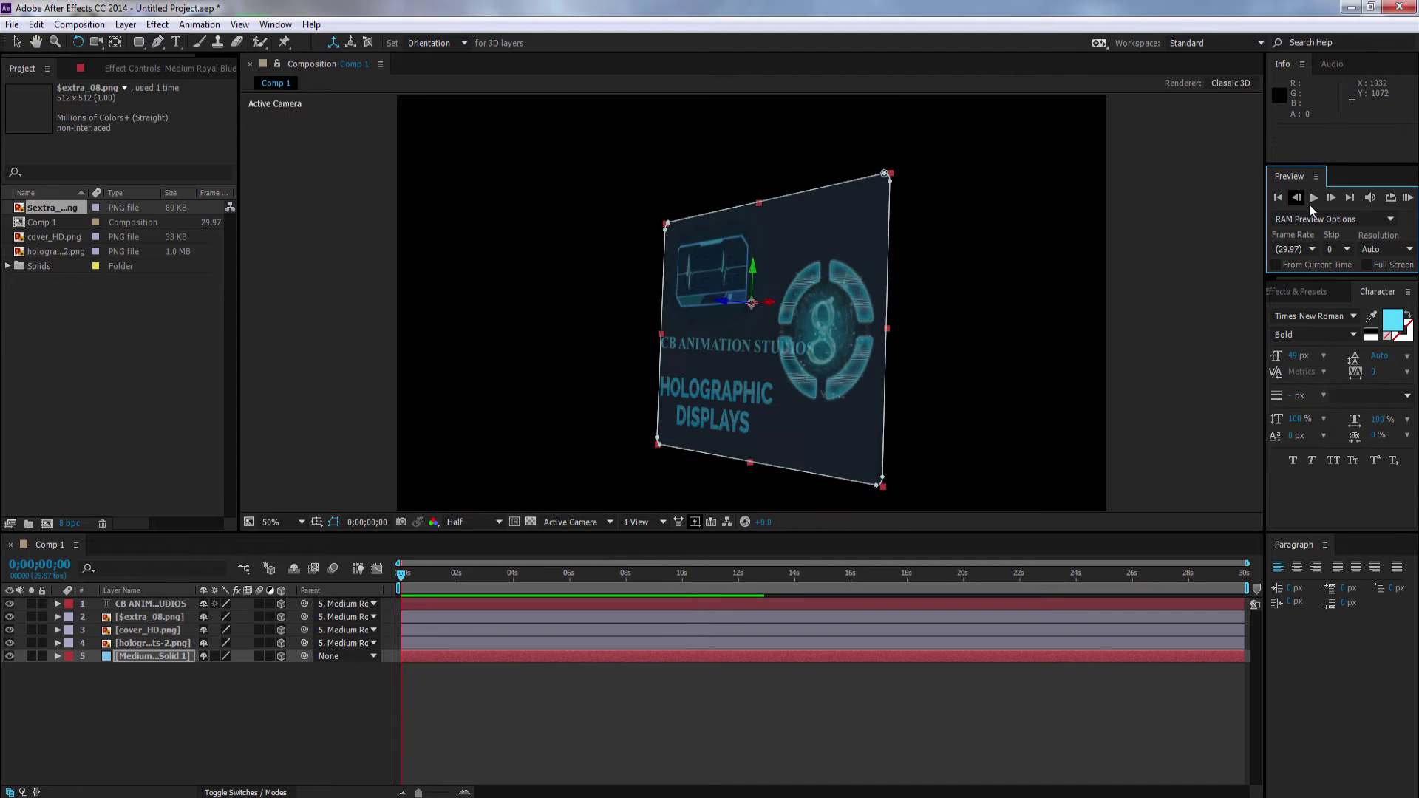
mouse_move(808, 452)
left_mouse_down()
mouse_move(806, 473)
mouse_move(792, 443)
mouse_move(806, 454)
mouse_move(783, 444)
left_mouse_up()
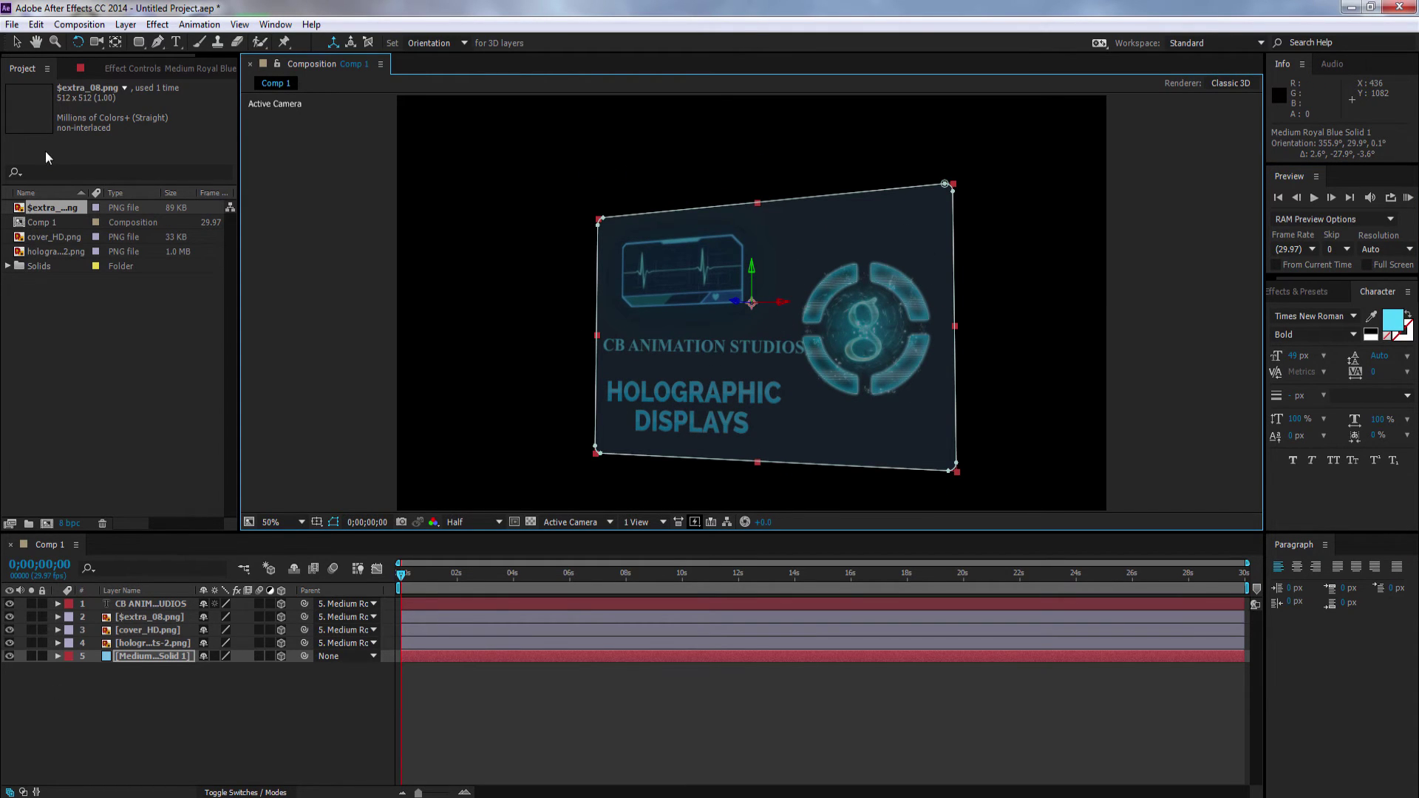
Import greenscreen.jpg from the desktop and add it to Comp 1
left_click(12, 24)
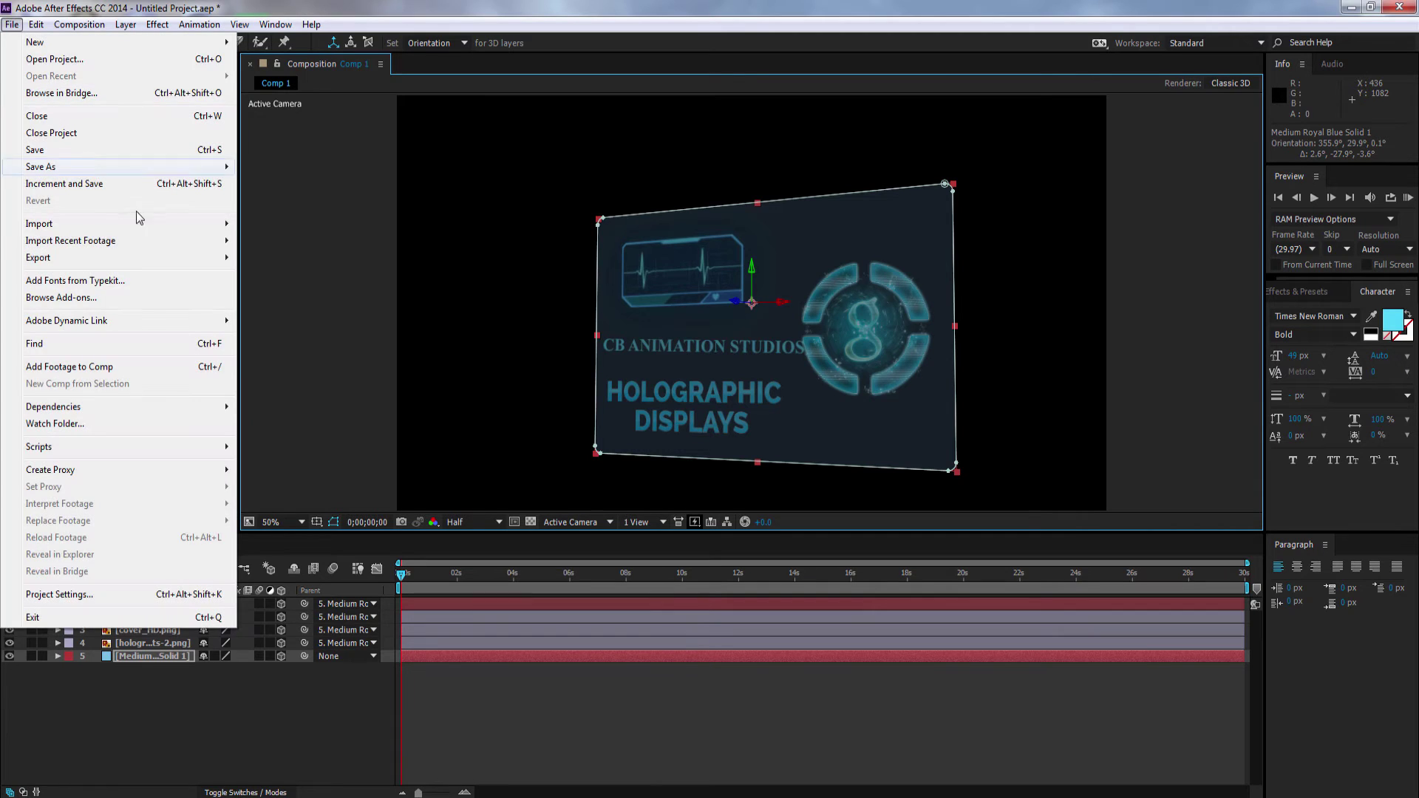
mouse_move(222, 224)
left_click(266, 224)
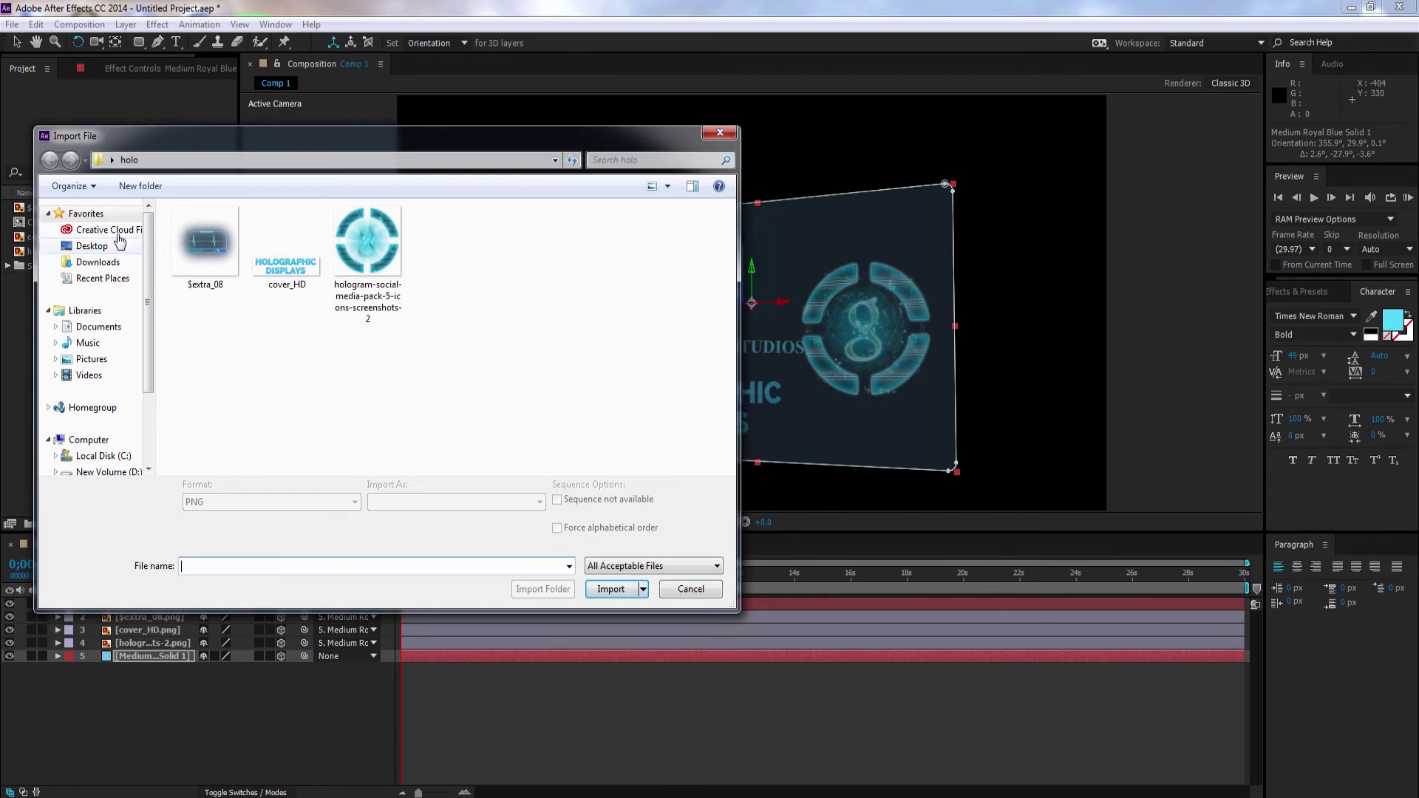
left_click(92, 246)
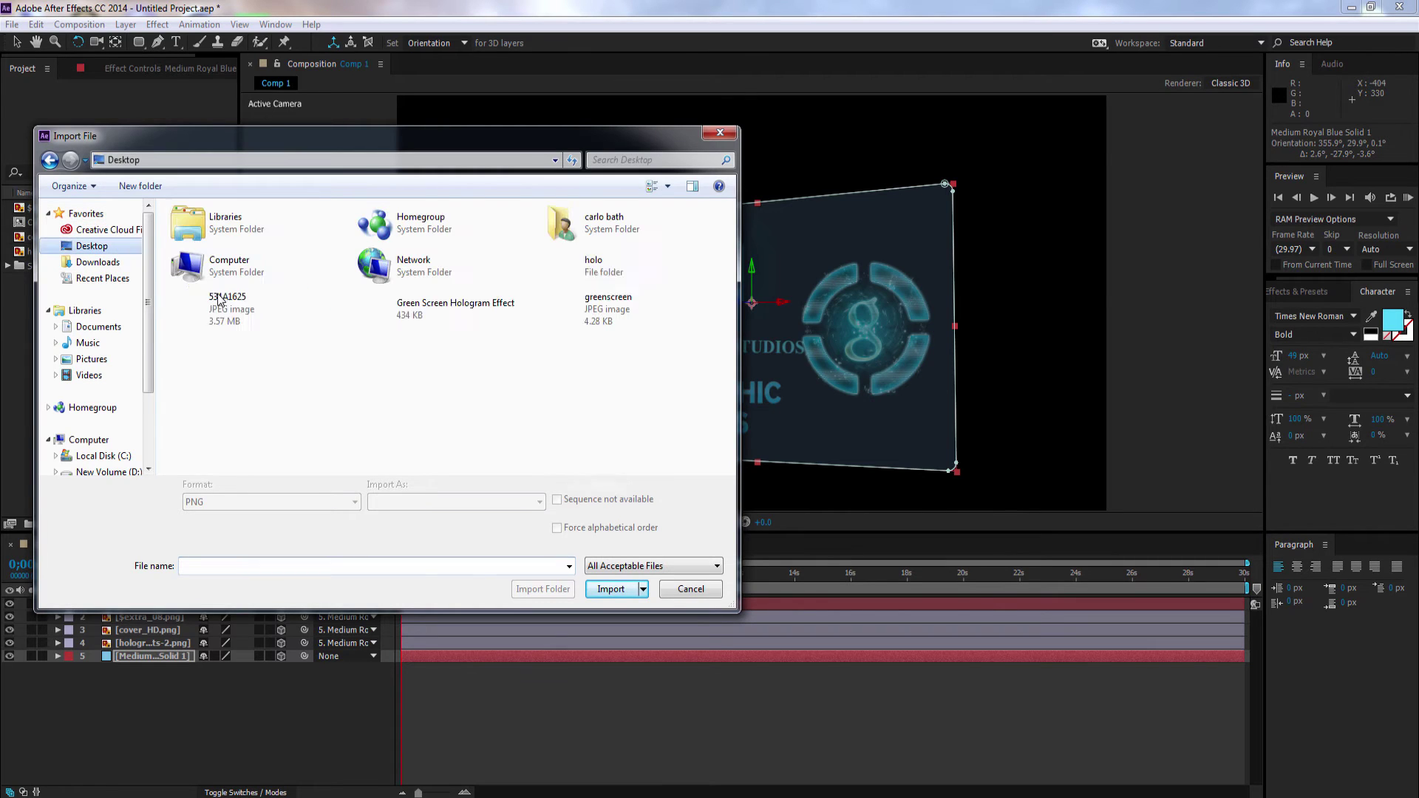
left_click(419, 368)
double_click(419, 367)
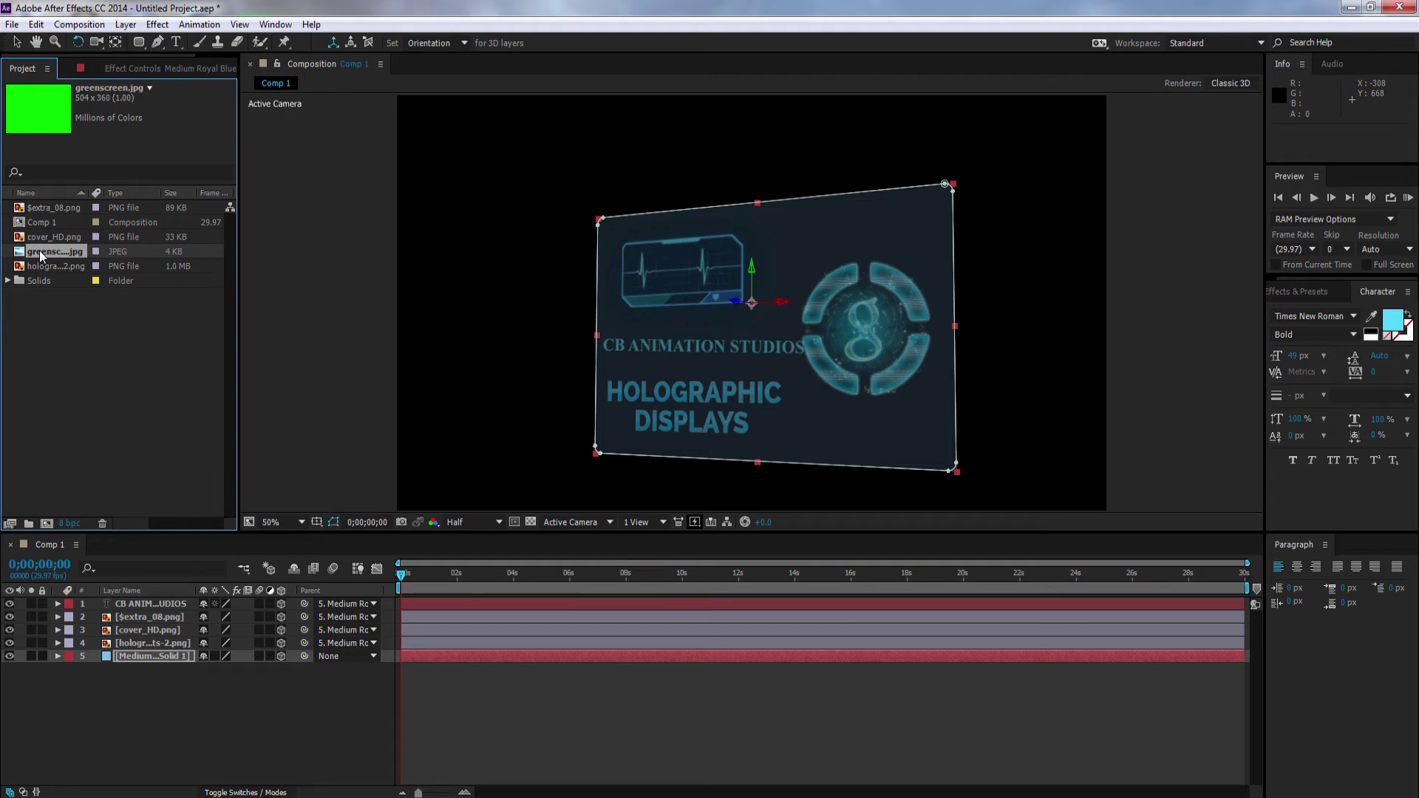
left_click_drag(41, 255, 150, 601)
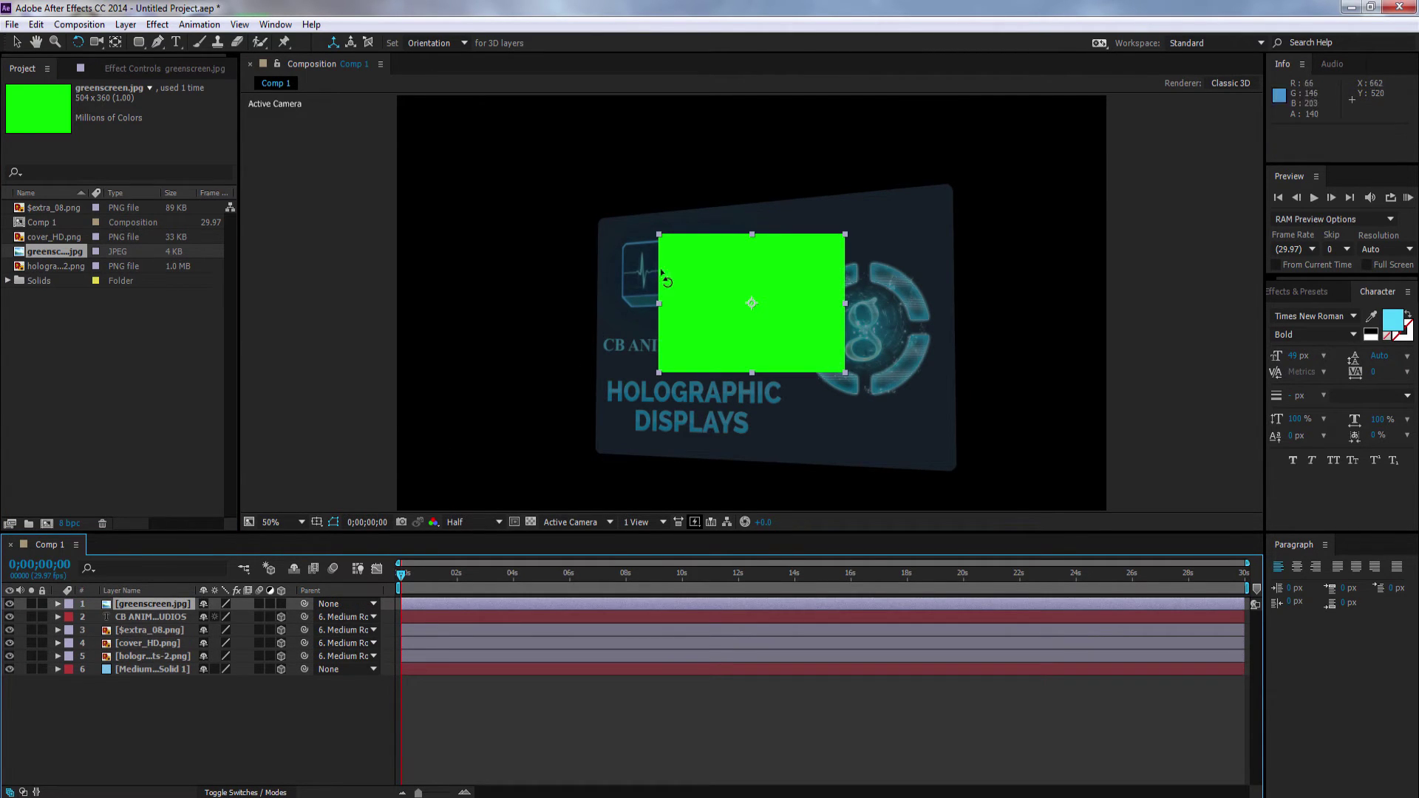
Scale the greenscreen layer to fill the frame and move it below the hologram layers
left_click(13, 44)
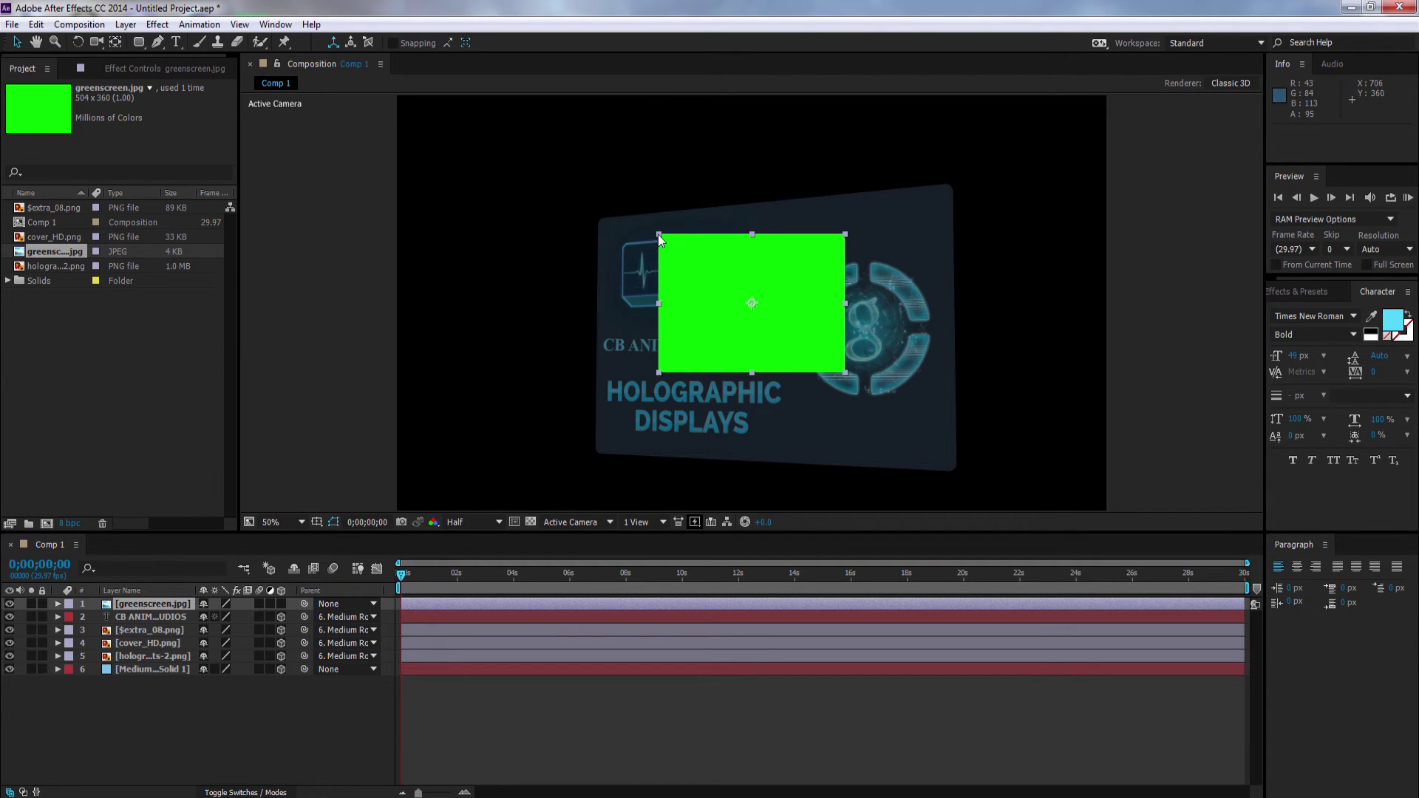
left_click_drag(659, 236, 385, 95)
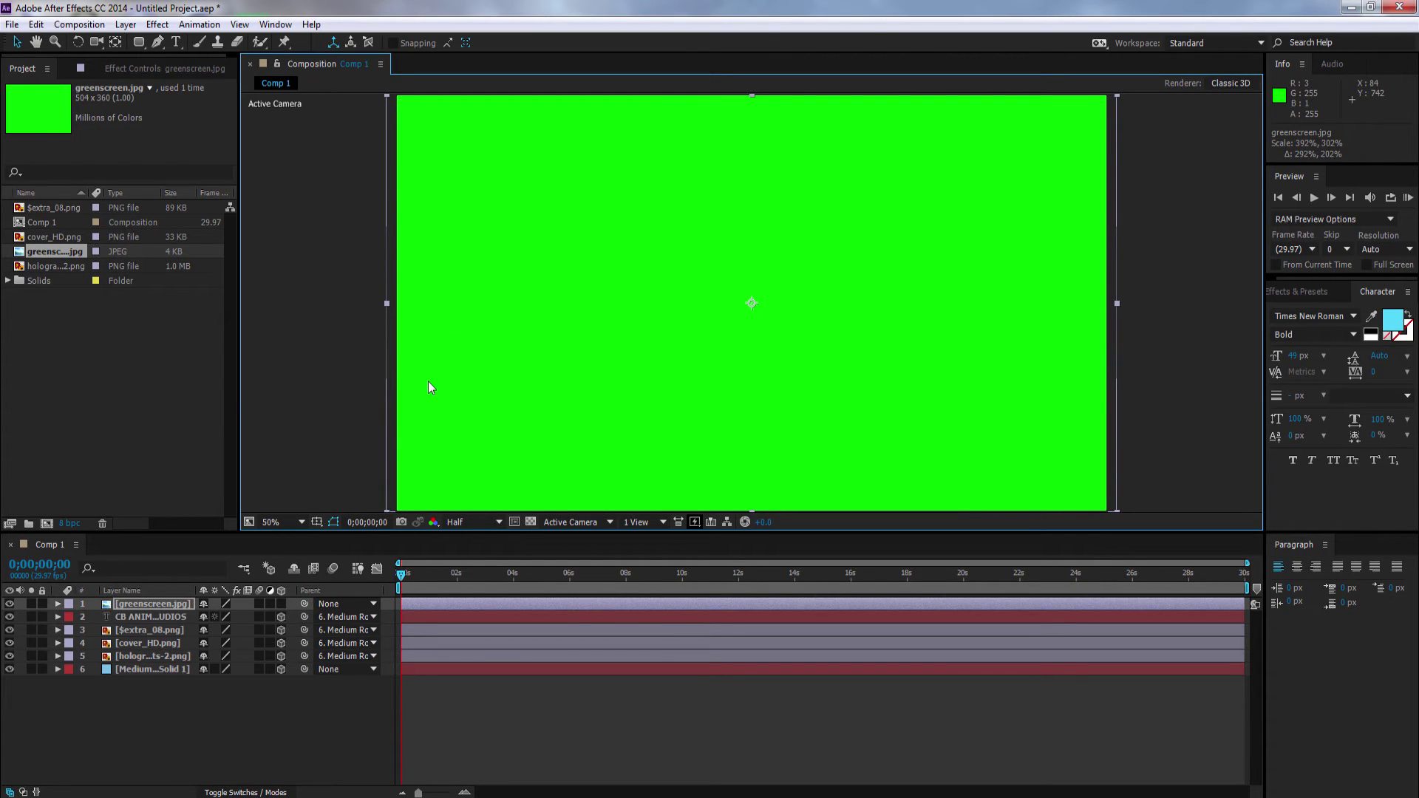
left_click_drag(150, 603, 169, 684)
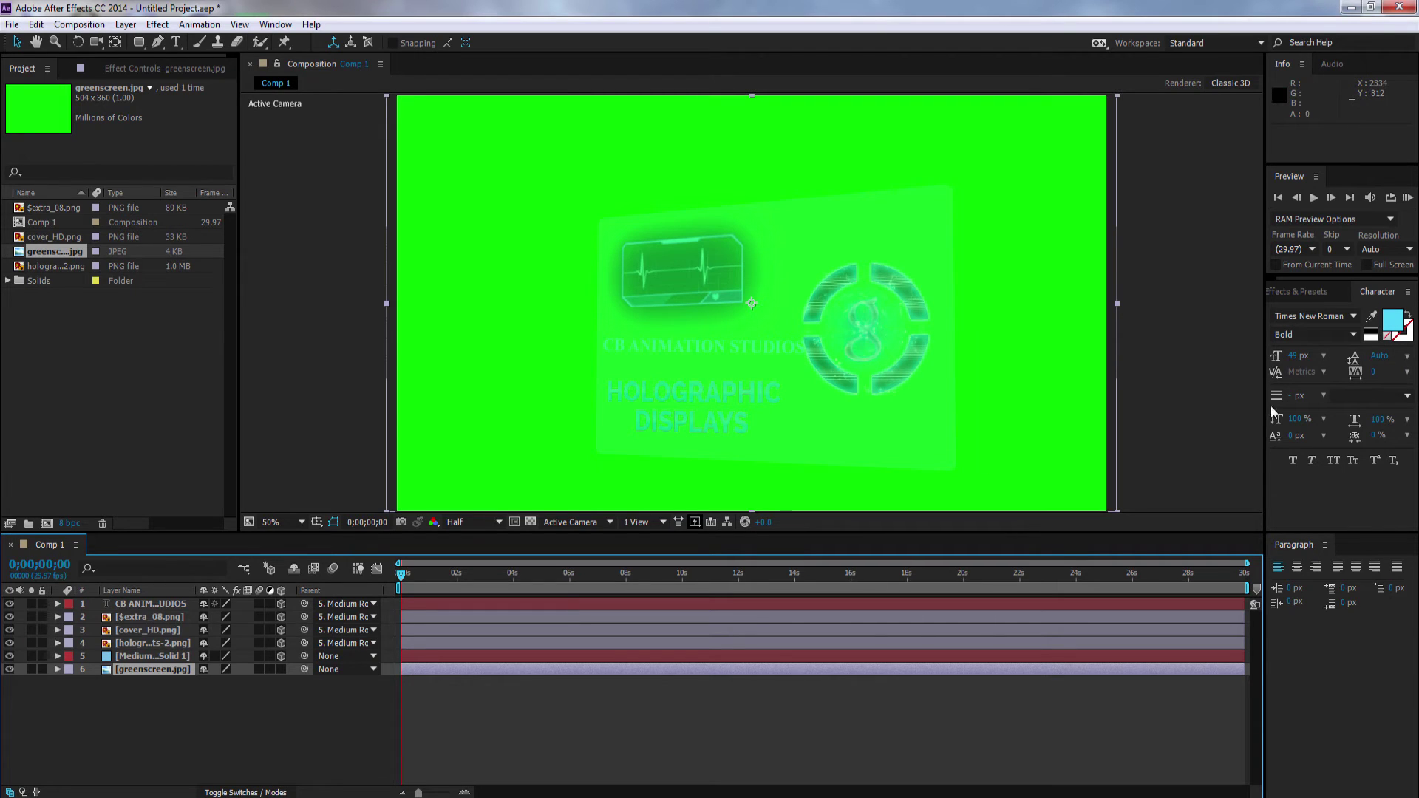
Preview the comp and toggle the text layer's switch so CB ANIMATION STUDIOS renders cleanly
left_click(1314, 198)
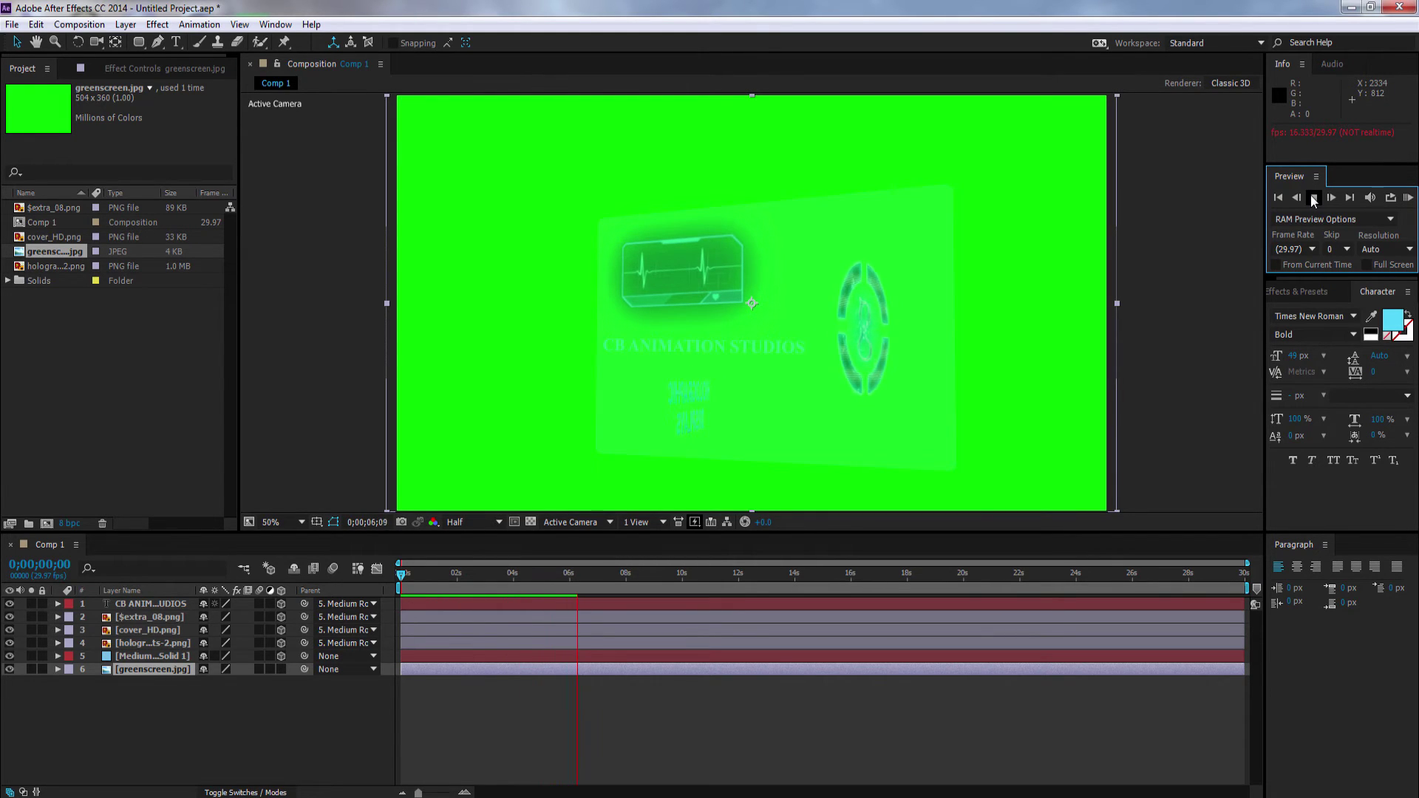
left_click(1314, 200)
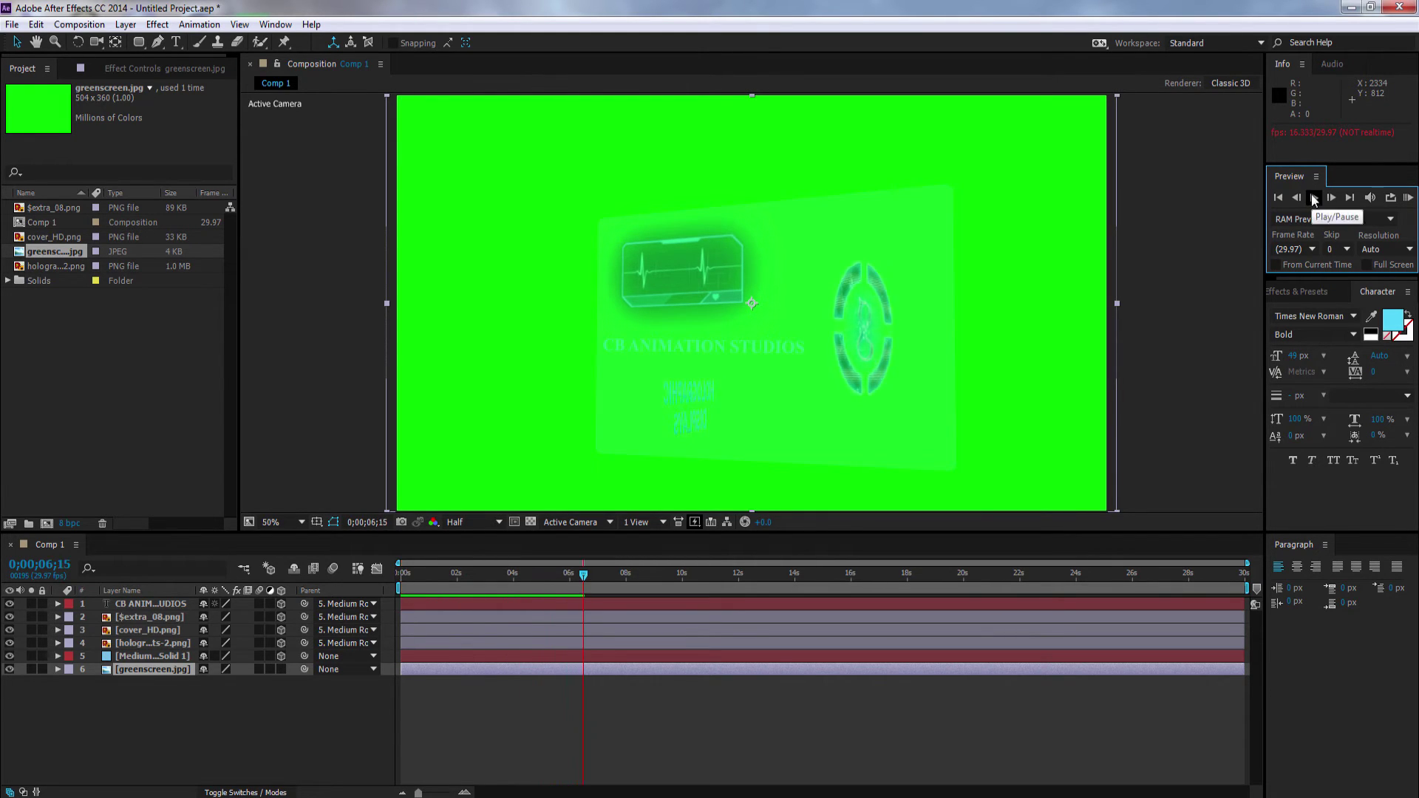
left_click(225, 604)
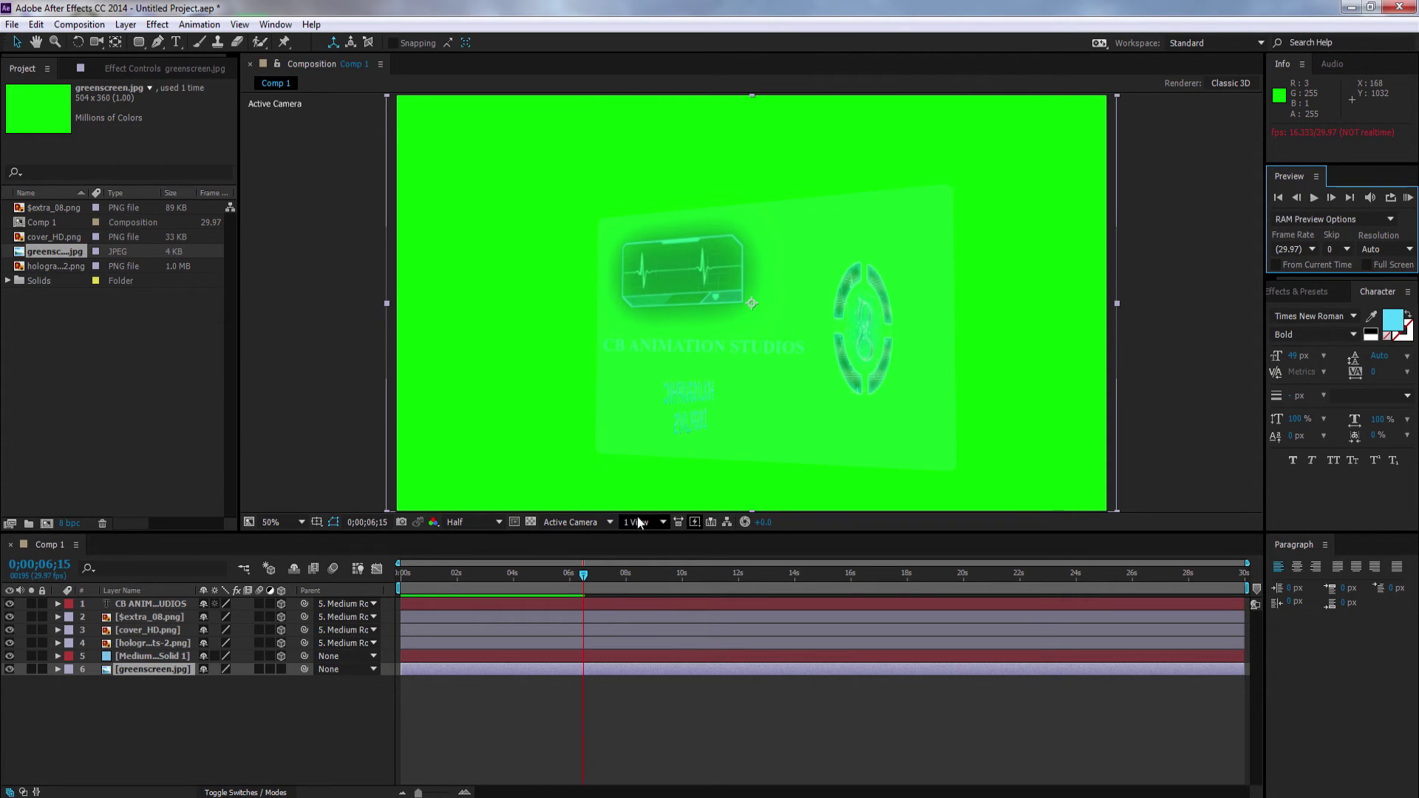
Nudge one corner vertex of the blue solid's mask slightly downward
left_click(157, 657)
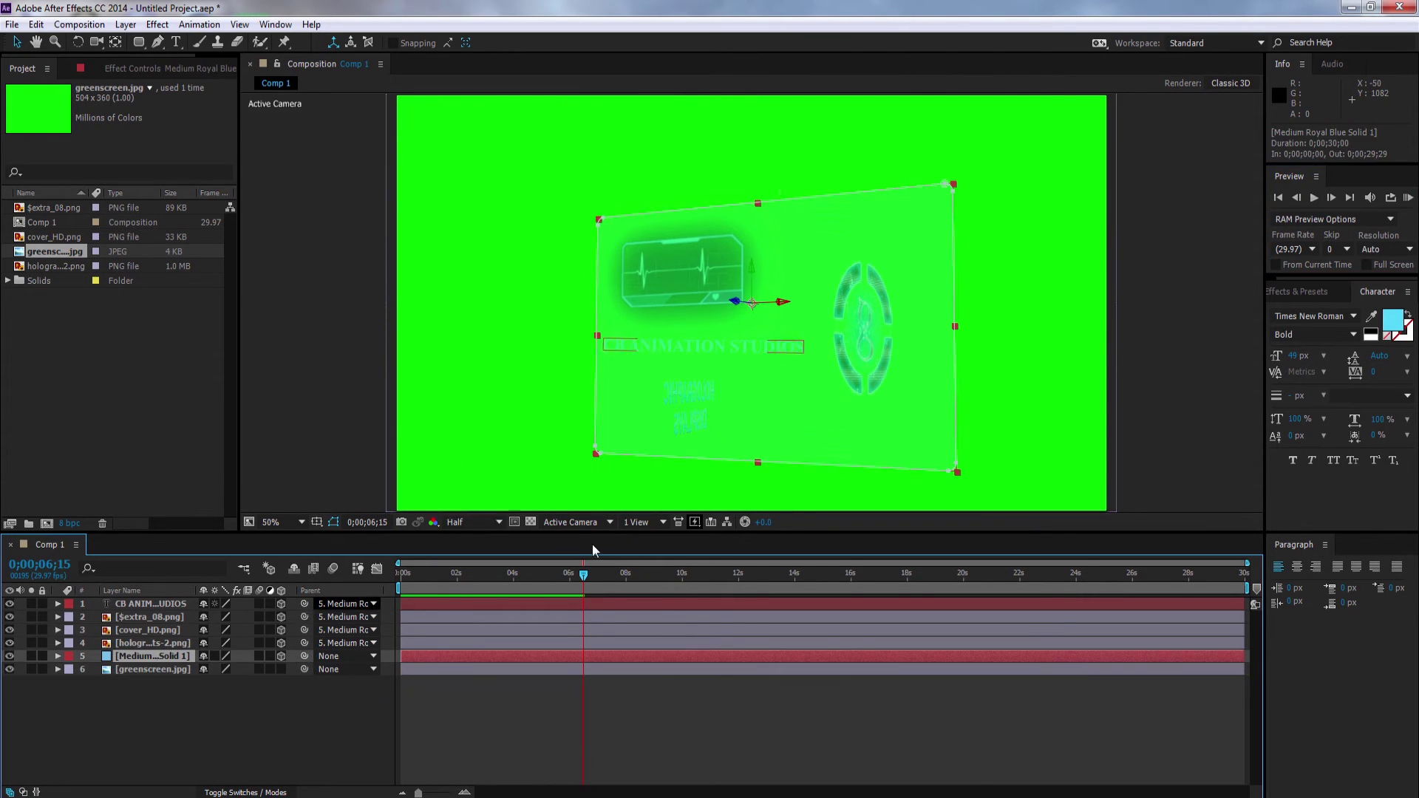
left_click(951, 467)
left_click_drag(951, 467, 951, 470)
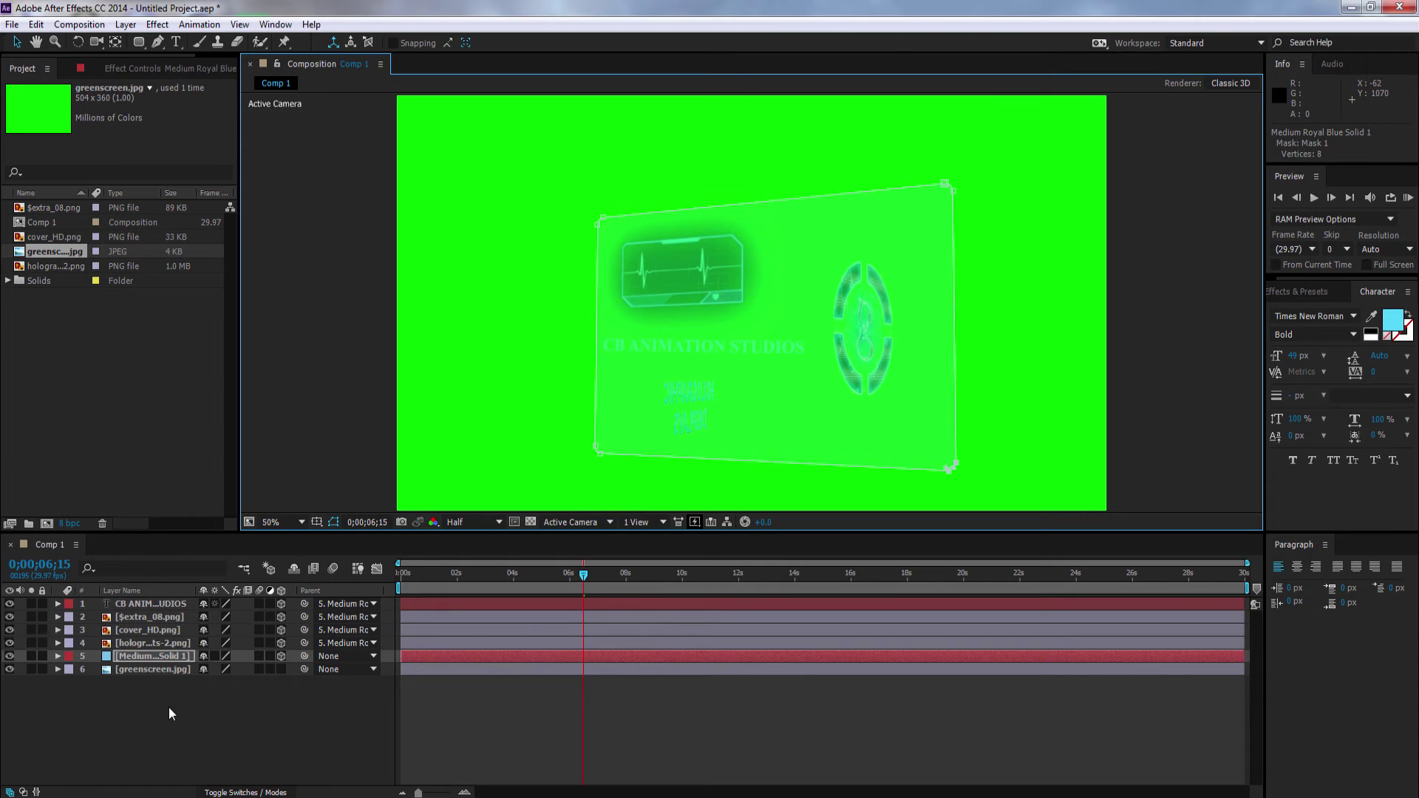
left_click(159, 658)
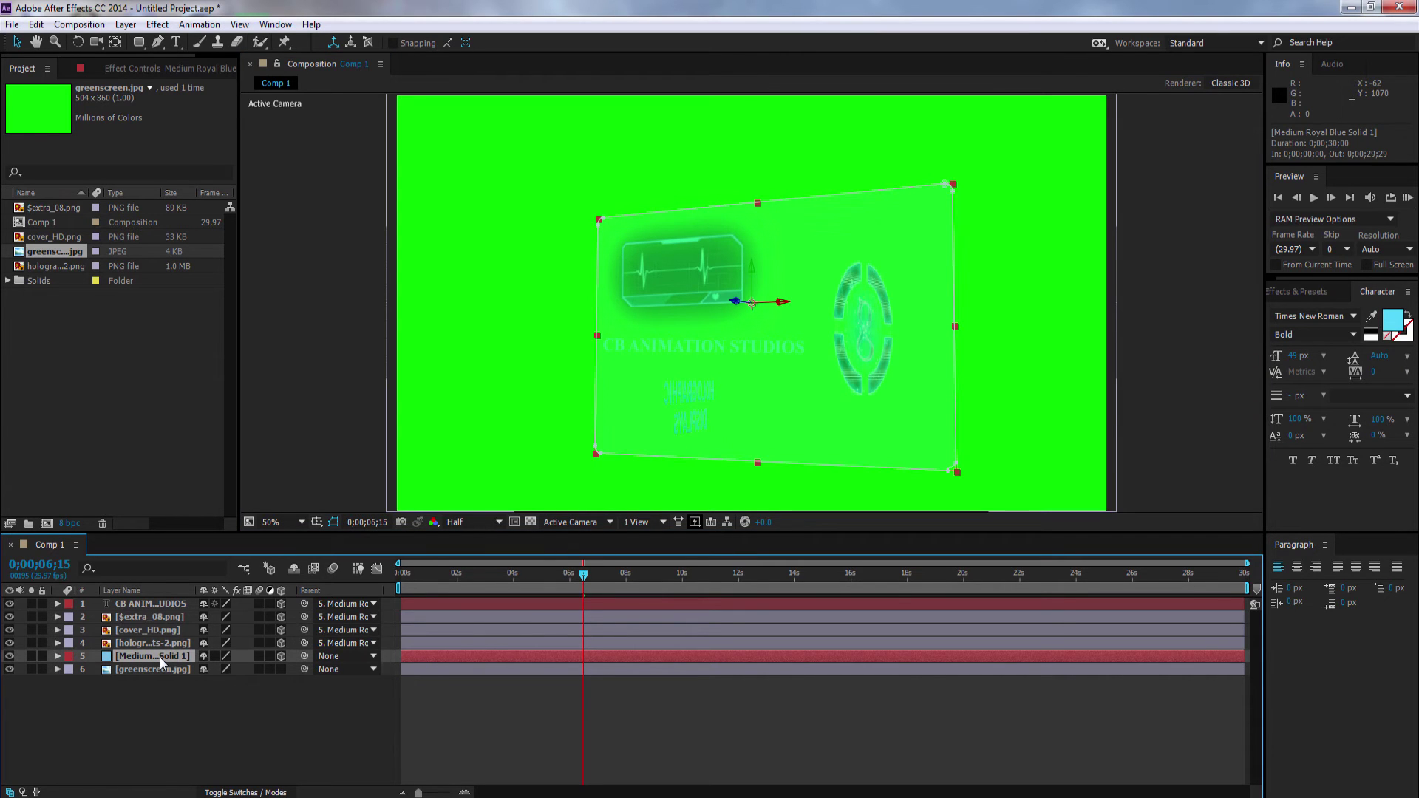
Search Google Images for 'phone' in a new Chrome tab
key("alt+Tab")
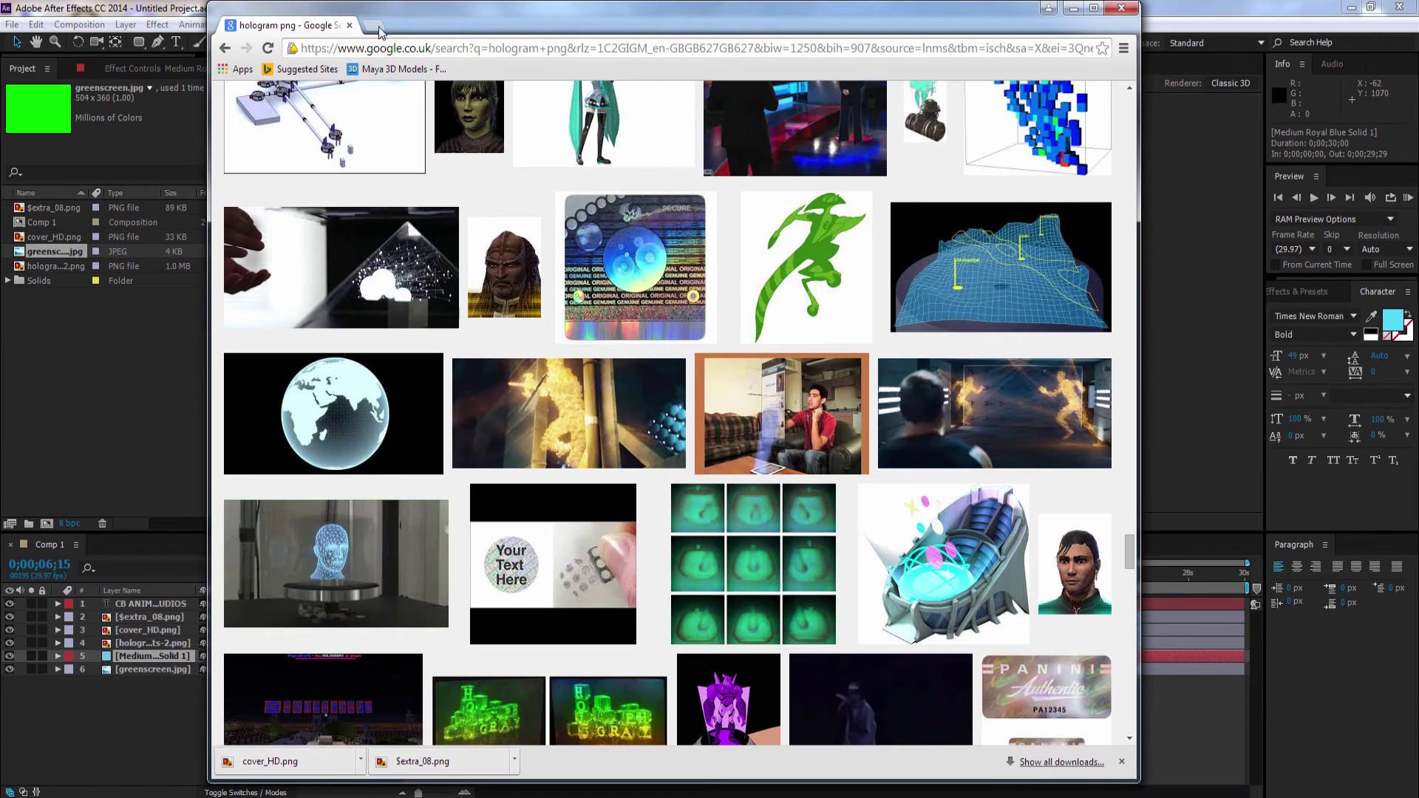
left_click(375, 25)
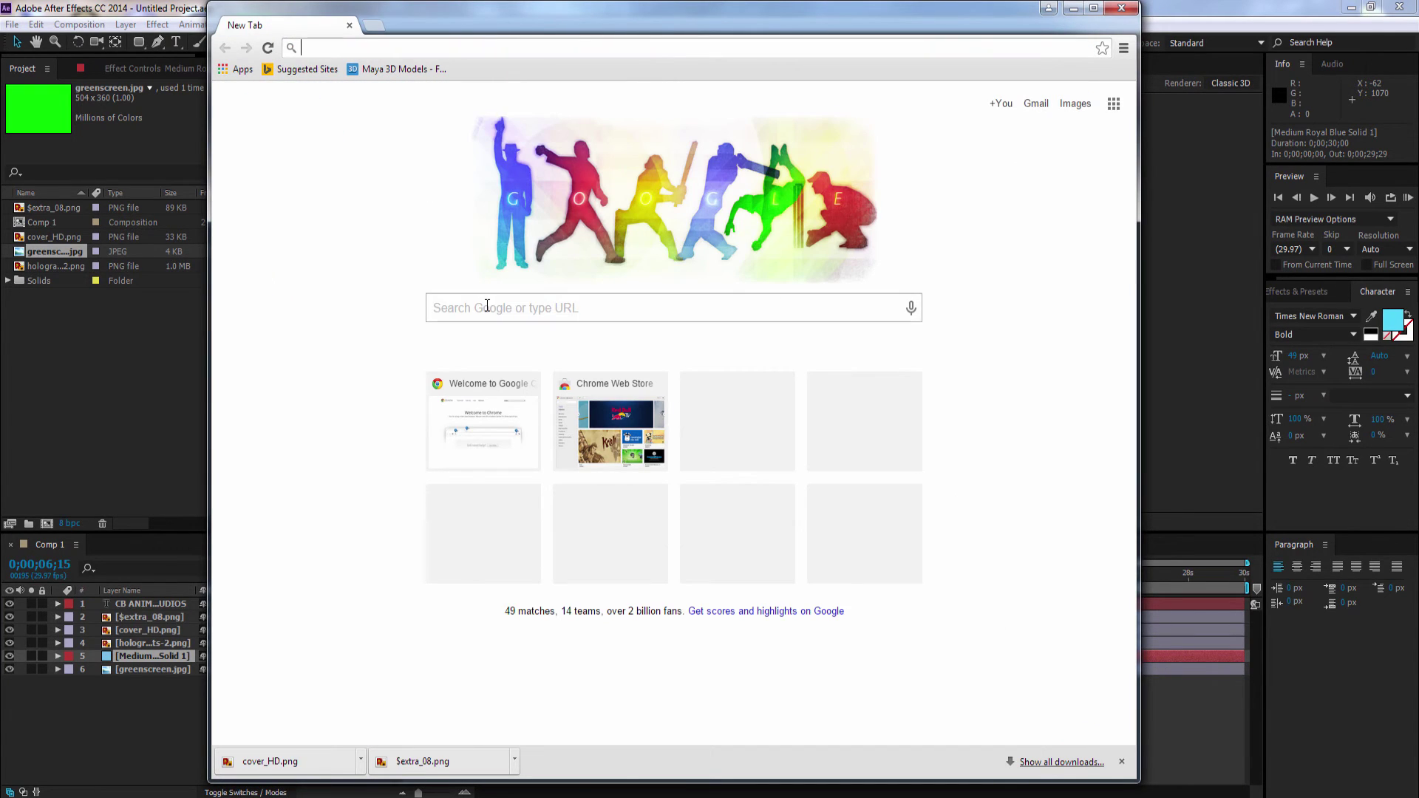
left_click(482, 305)
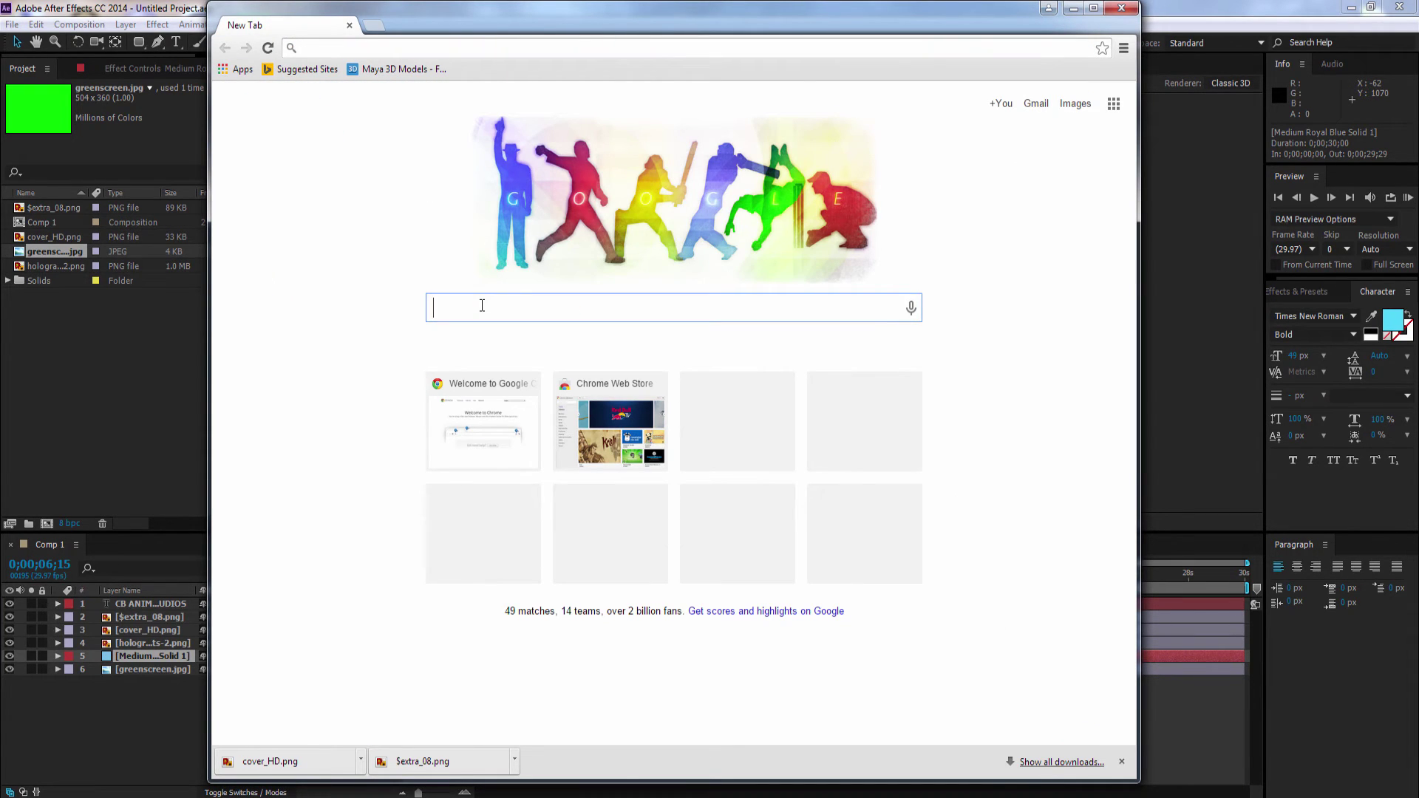
type("phon")
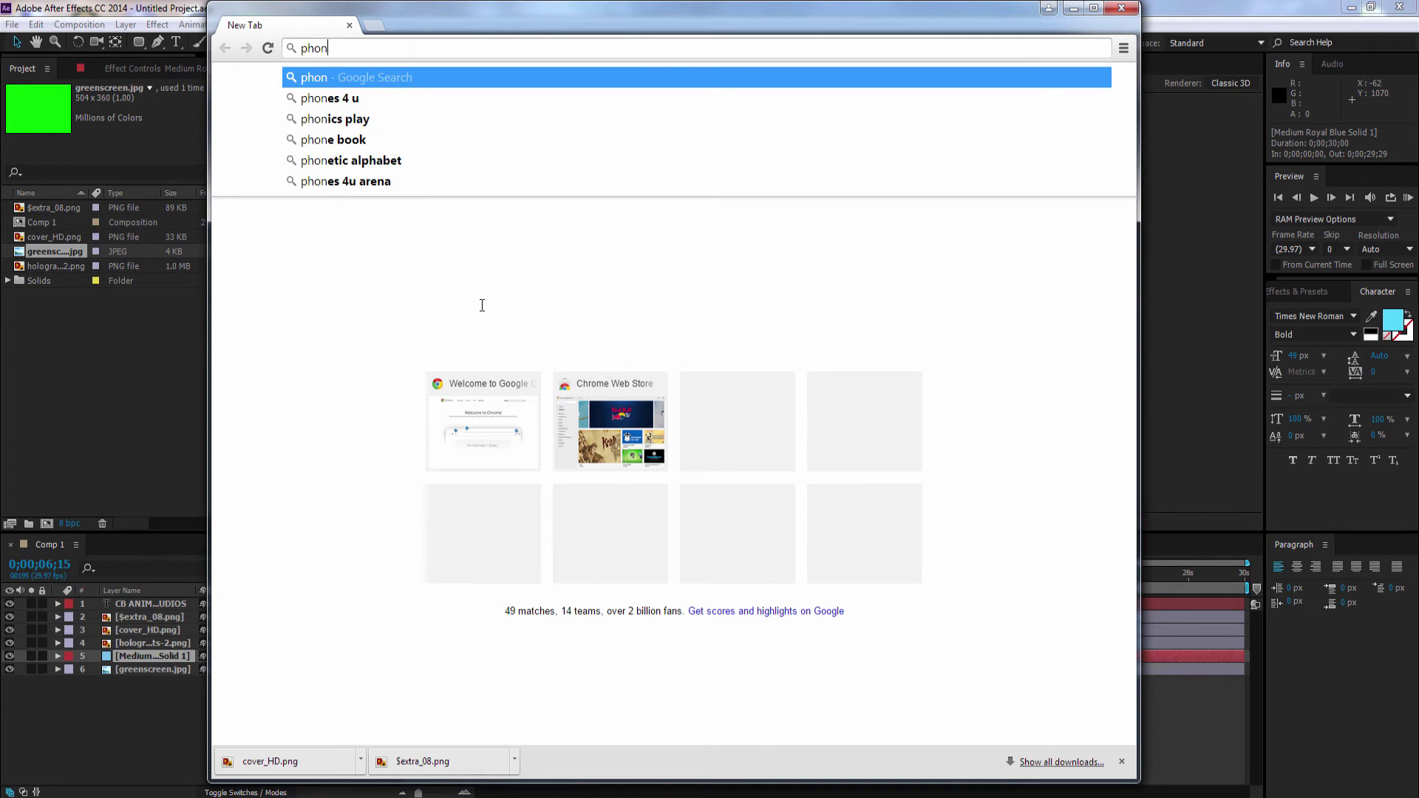
type("e")
key("Return")
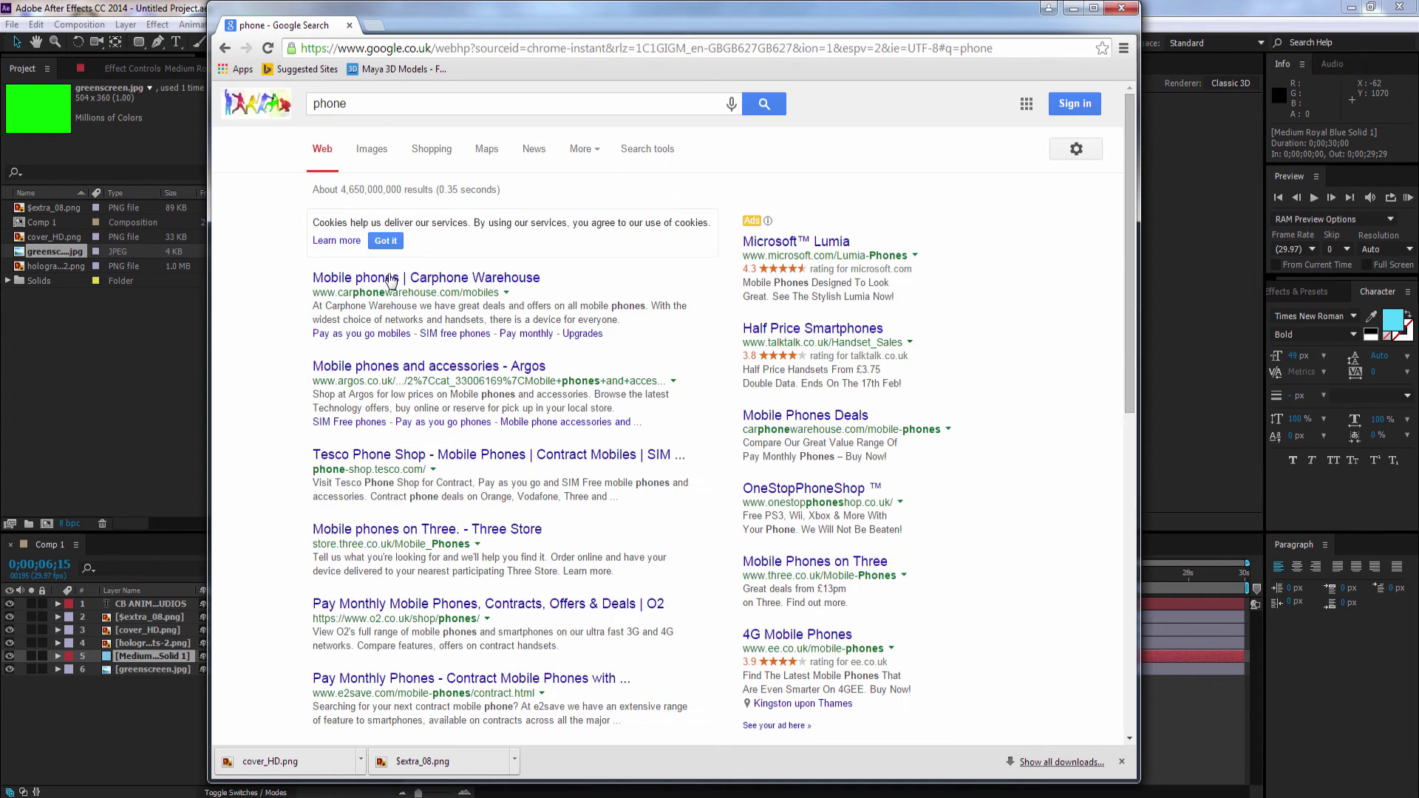
left_click(374, 149)
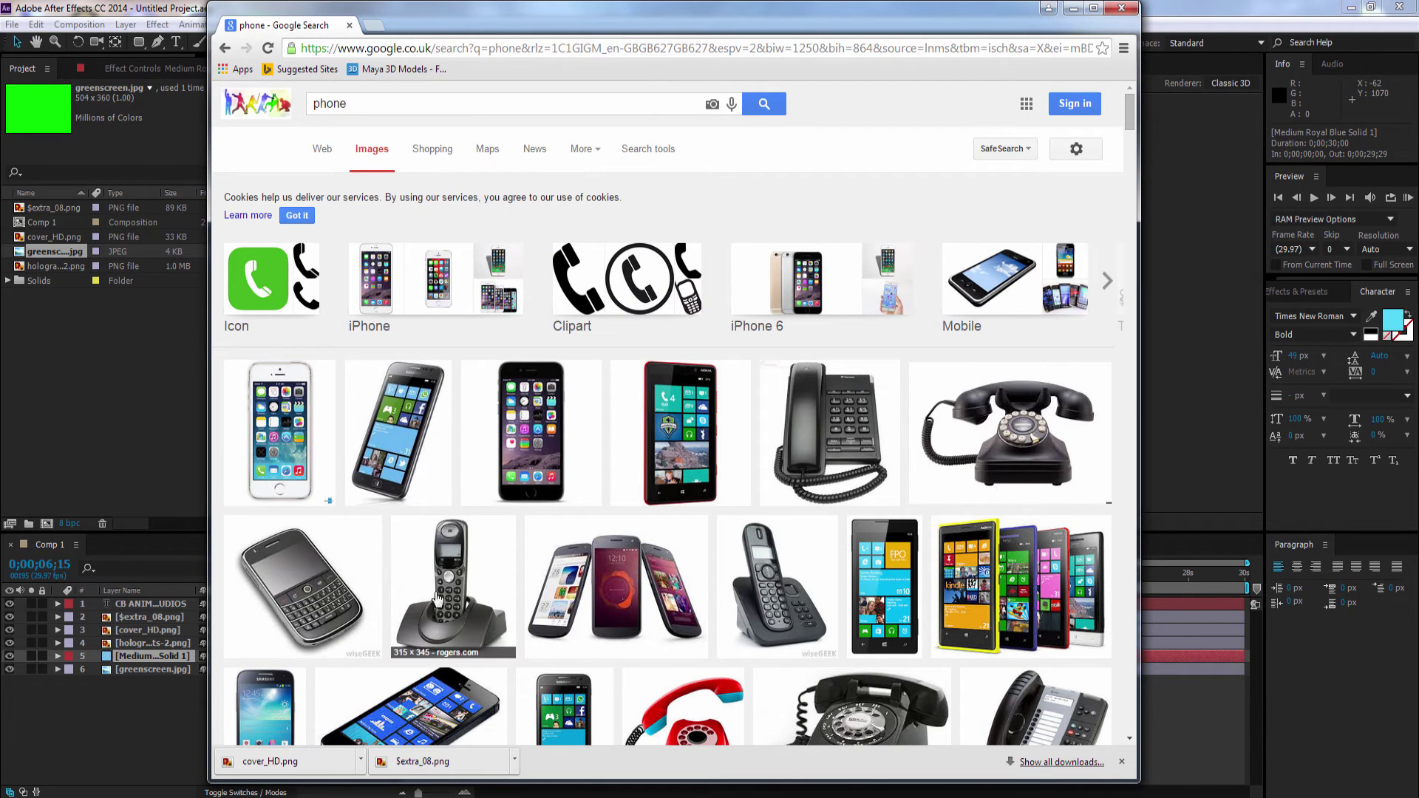
Save a phone picture as download.jpg and drag it into the Project panel
right_click(318, 605)
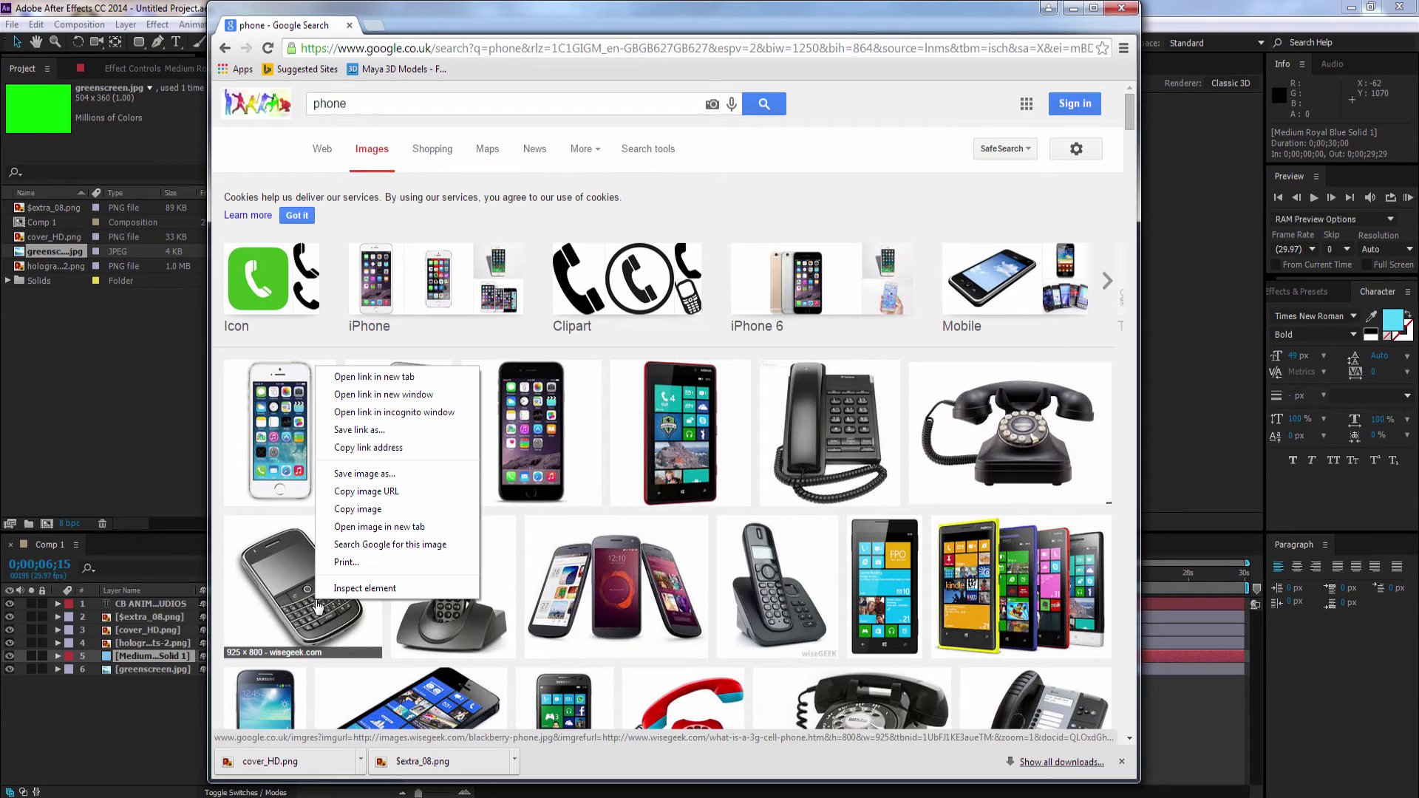
left_click(364, 474)
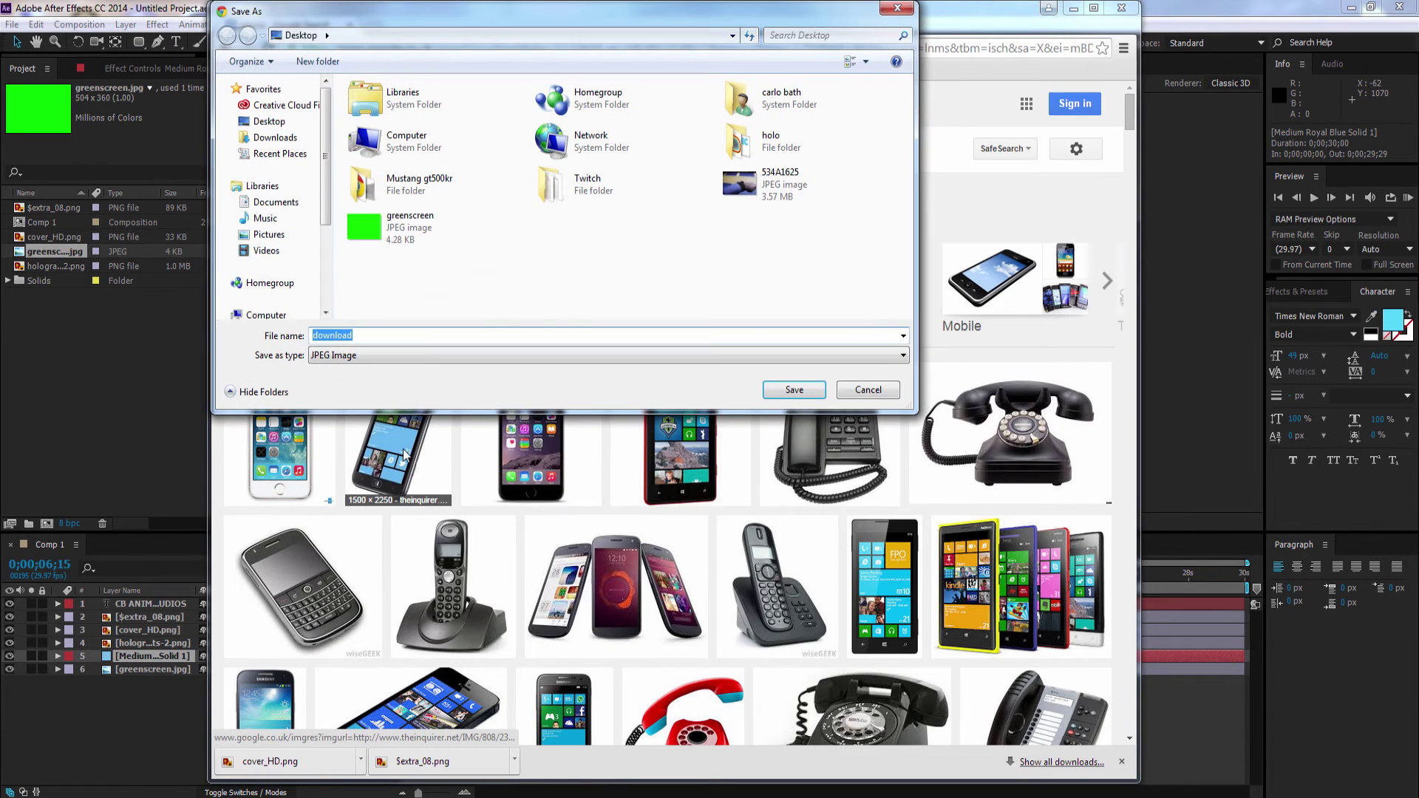
left_click(794, 391)
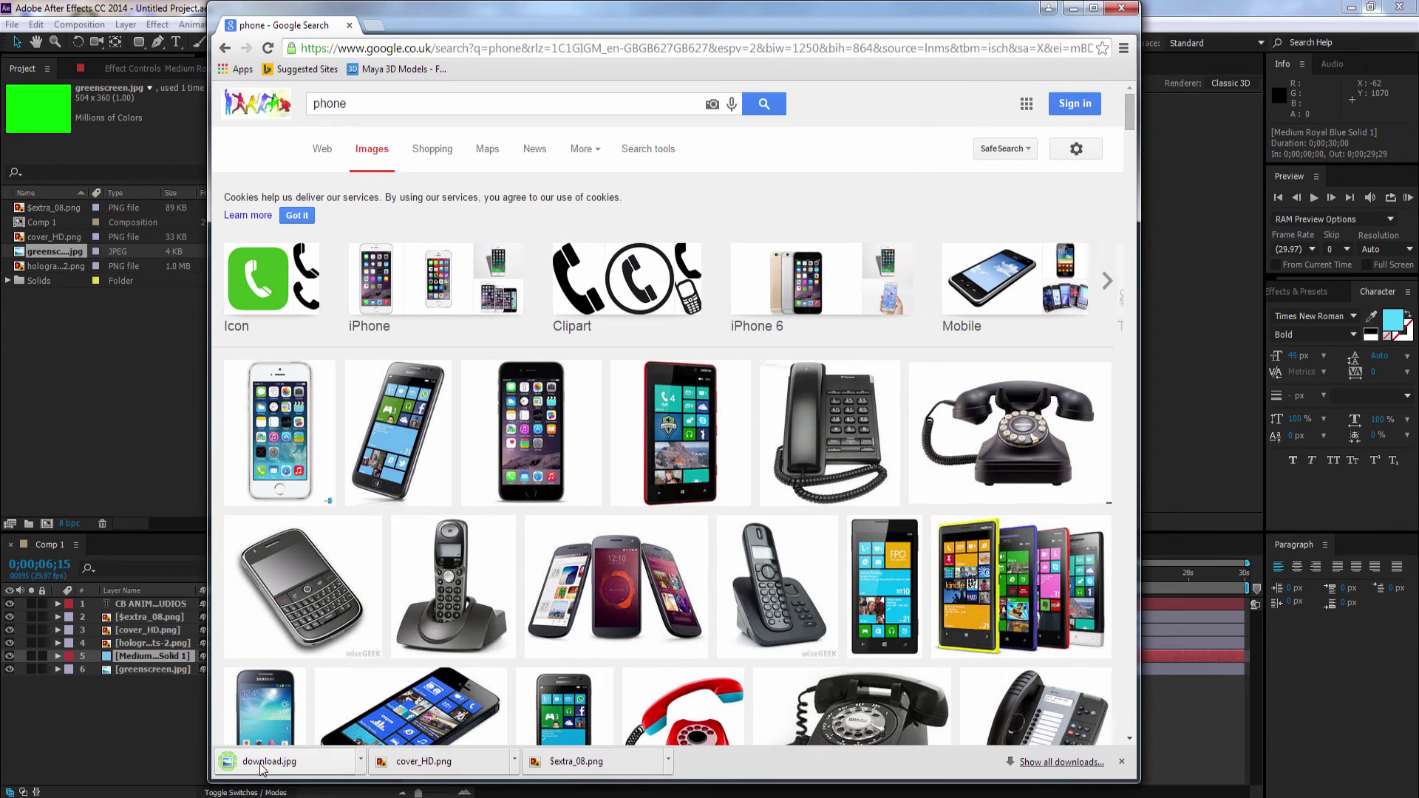
left_click_drag(258, 763, 102, 406)
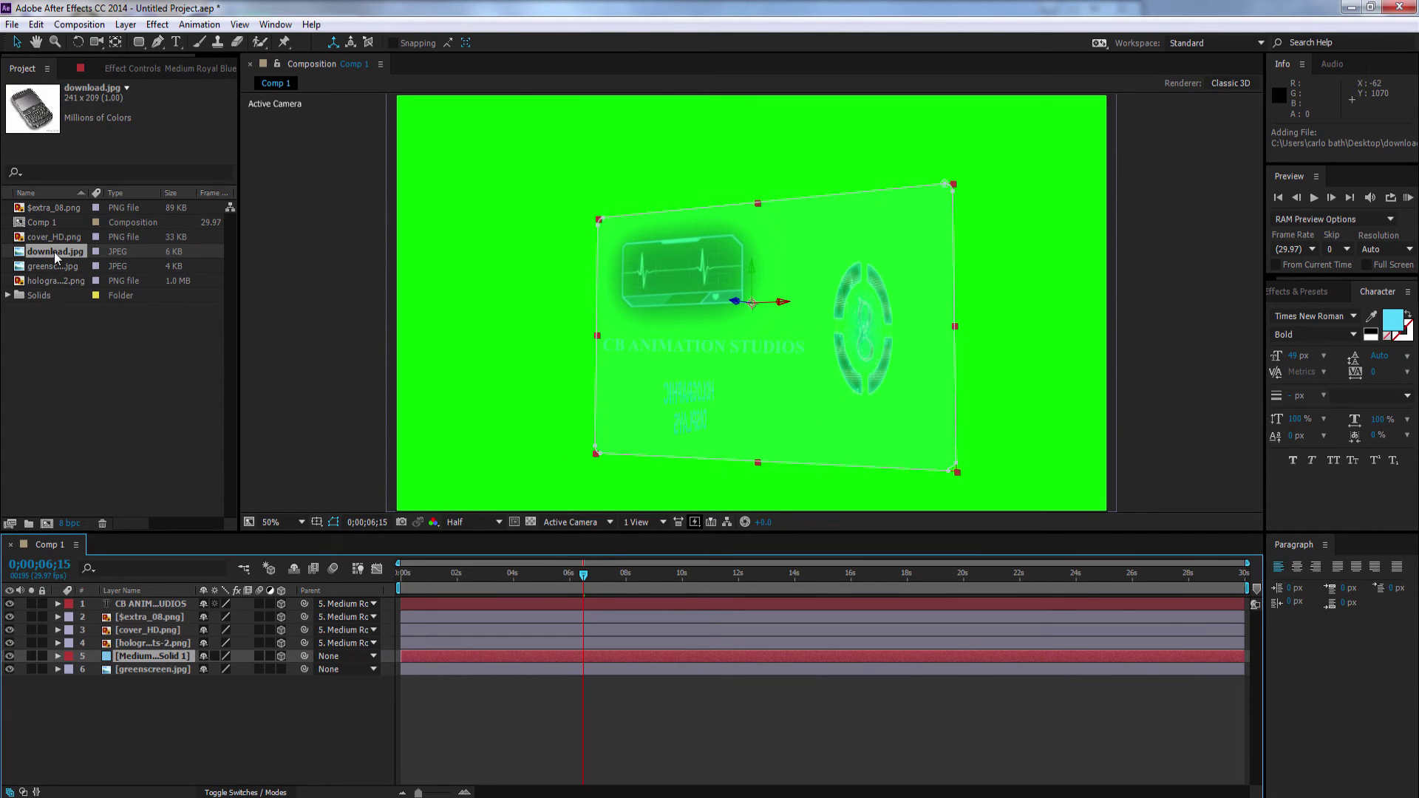
Add download.jpg to the timeline and key out greenscreen.jpg with Keylight, sampling the green
left_click_drag(55, 251, 145, 686)
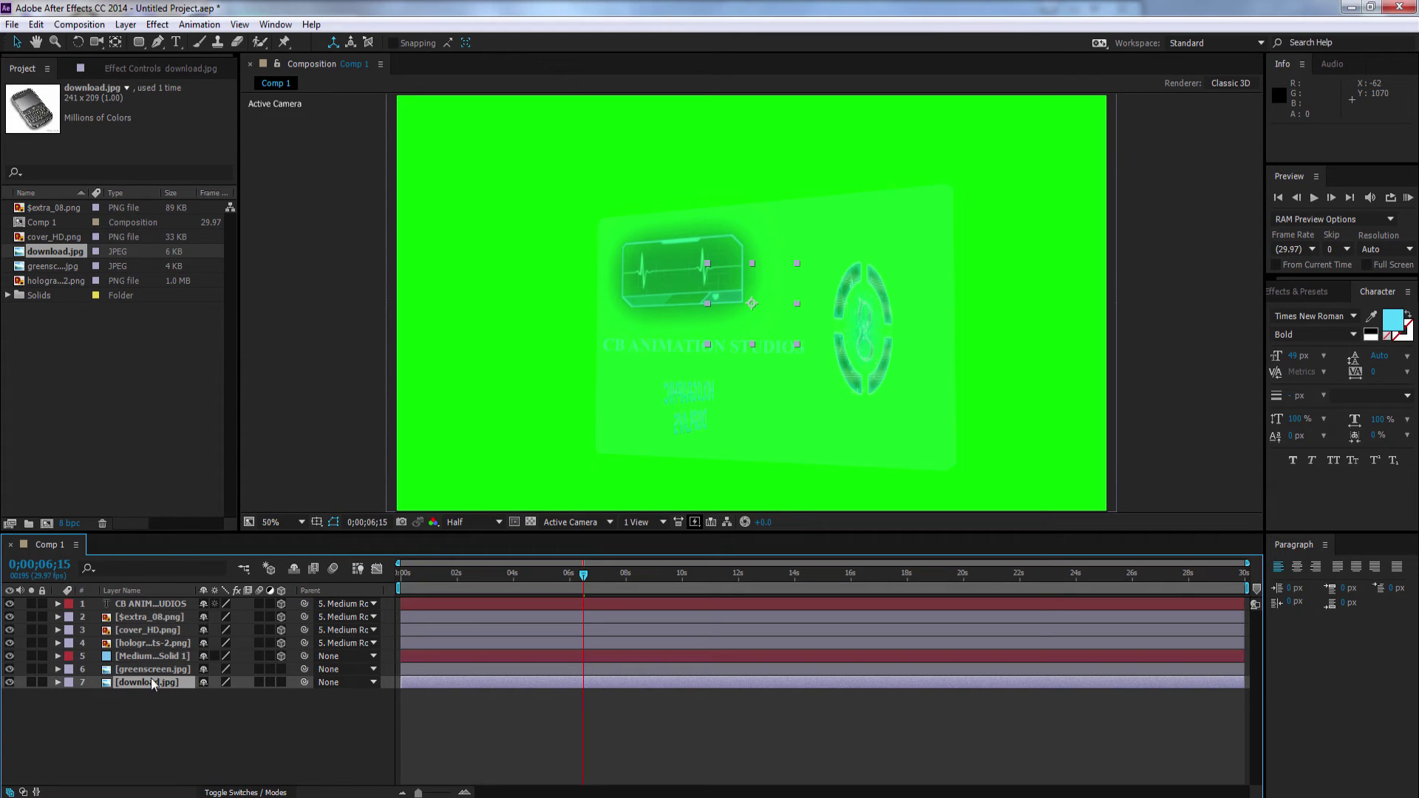
left_click(140, 666)
right_click(140, 665)
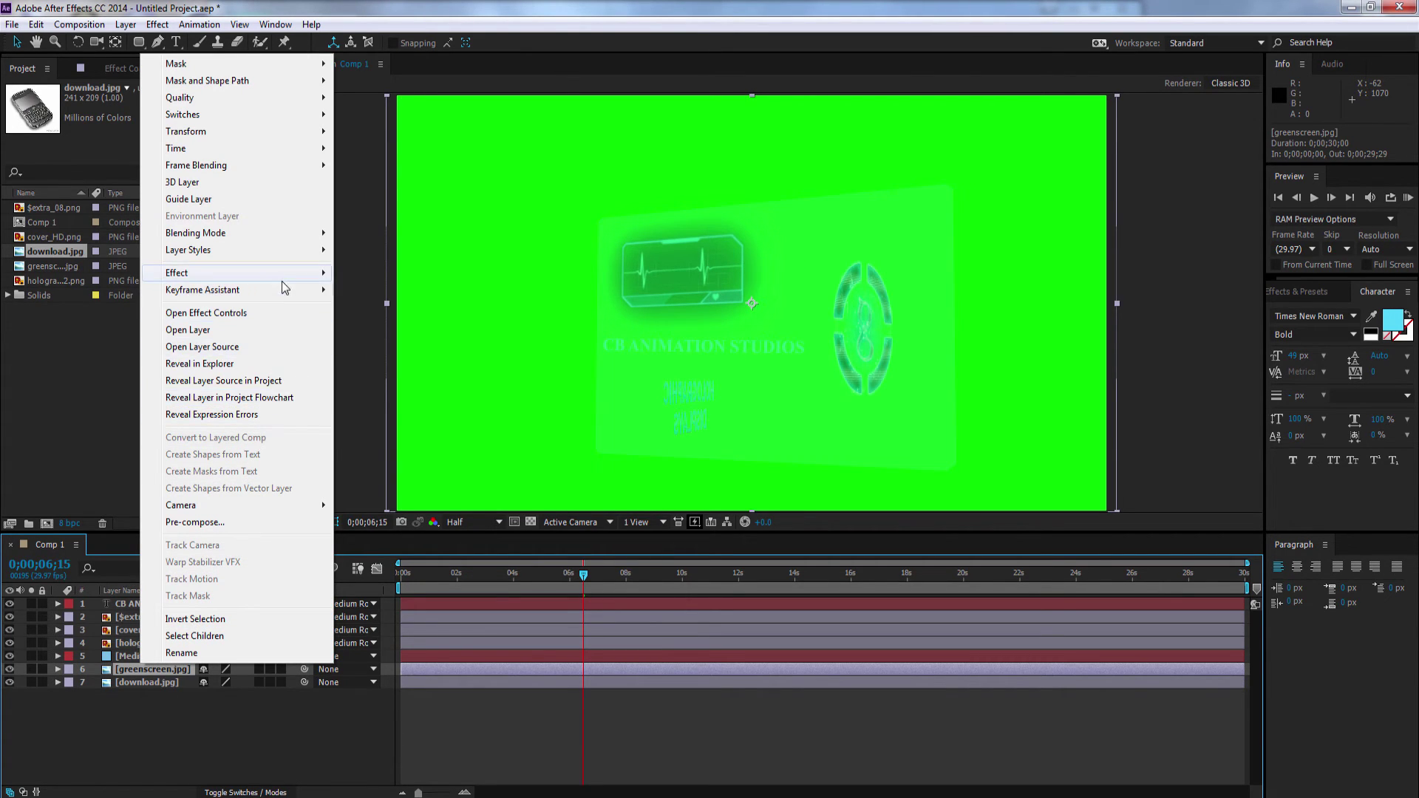
mouse_move(281, 275)
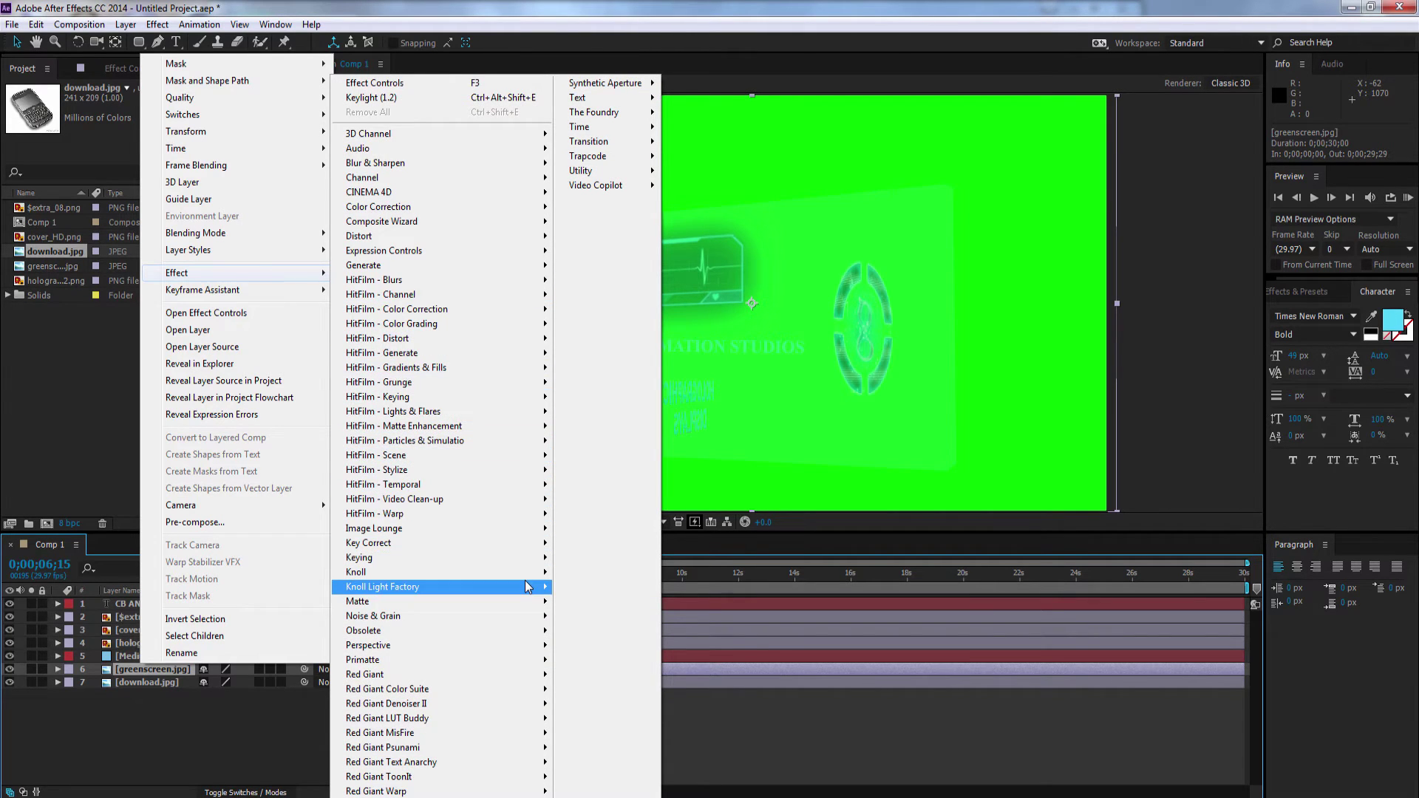
mouse_move(528, 570)
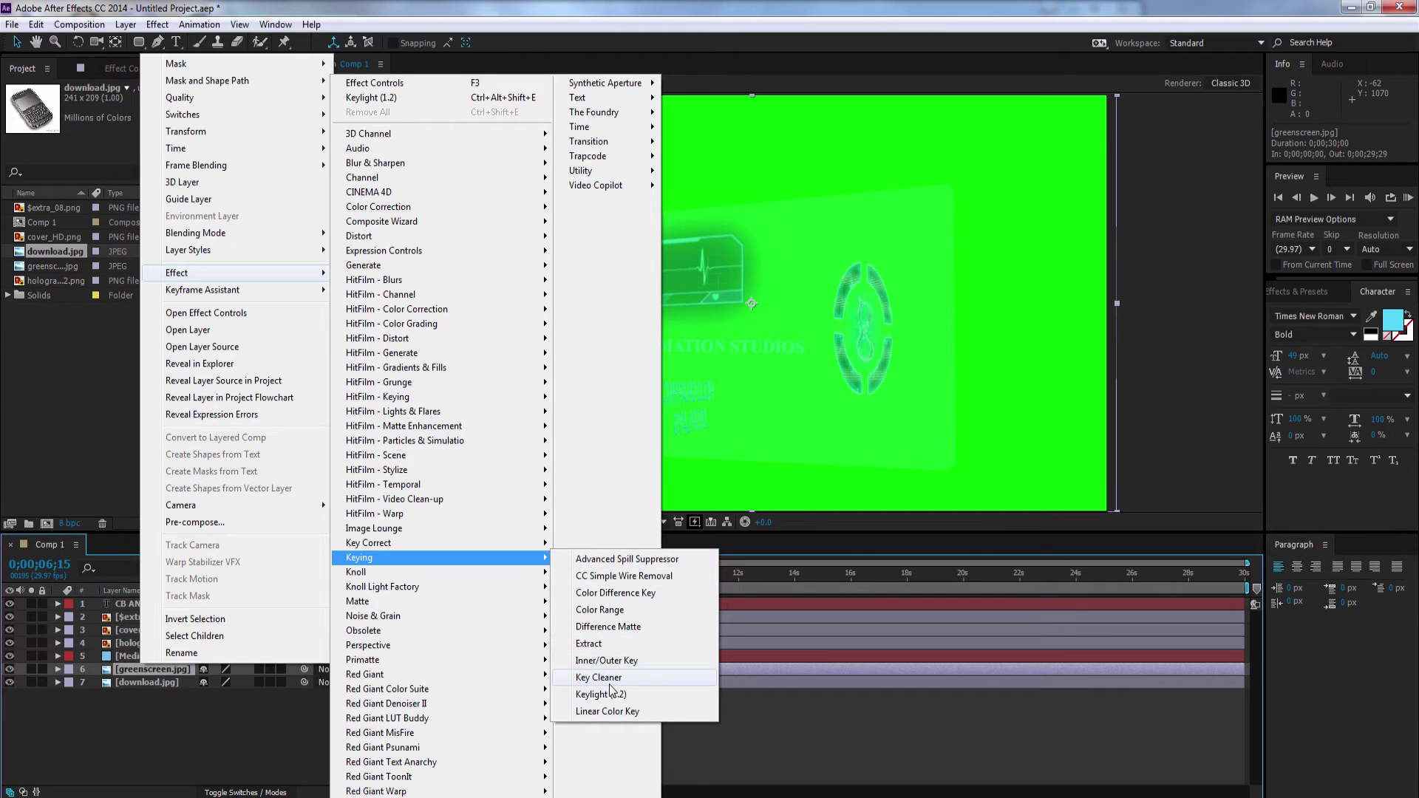
left_click(618, 698)
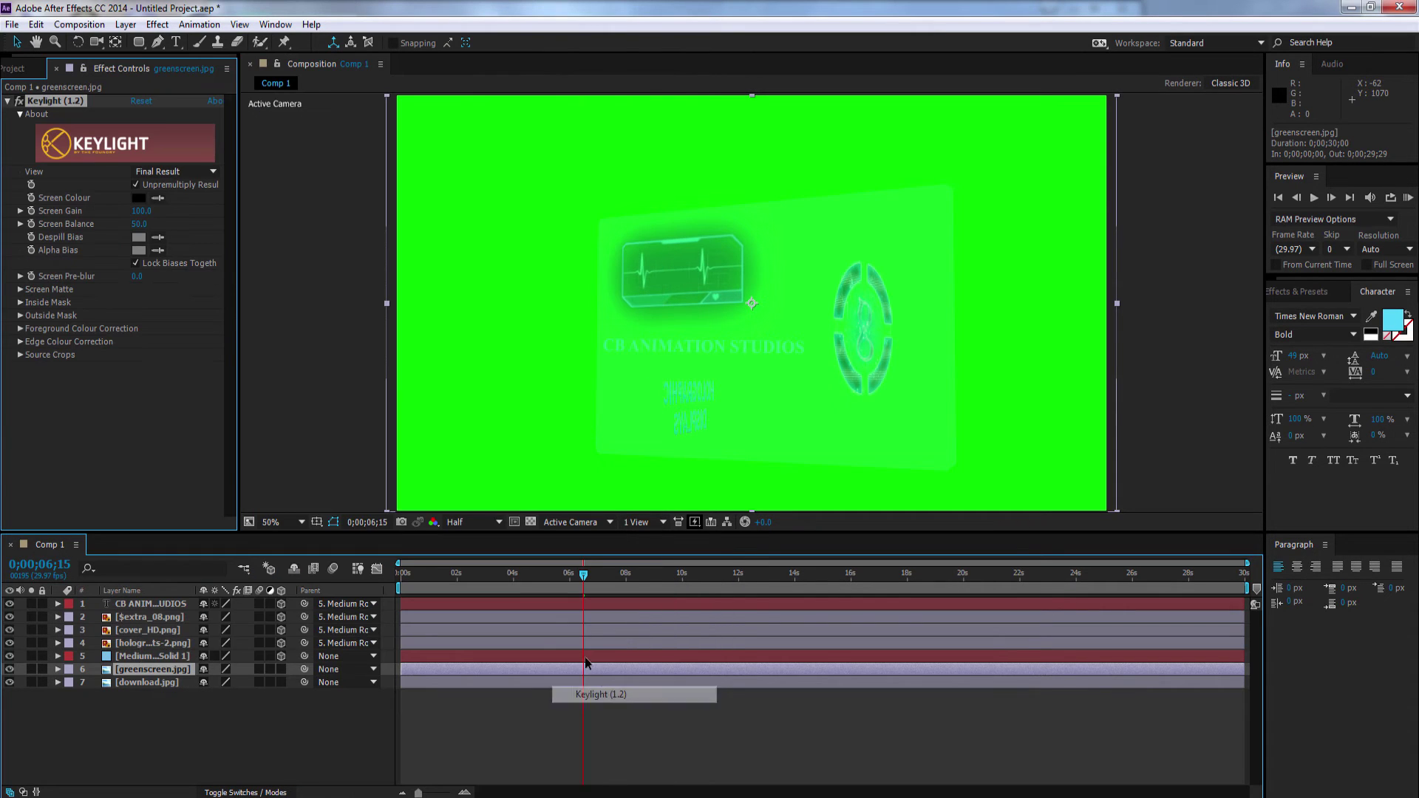
left_click(159, 198)
left_click(408, 284)
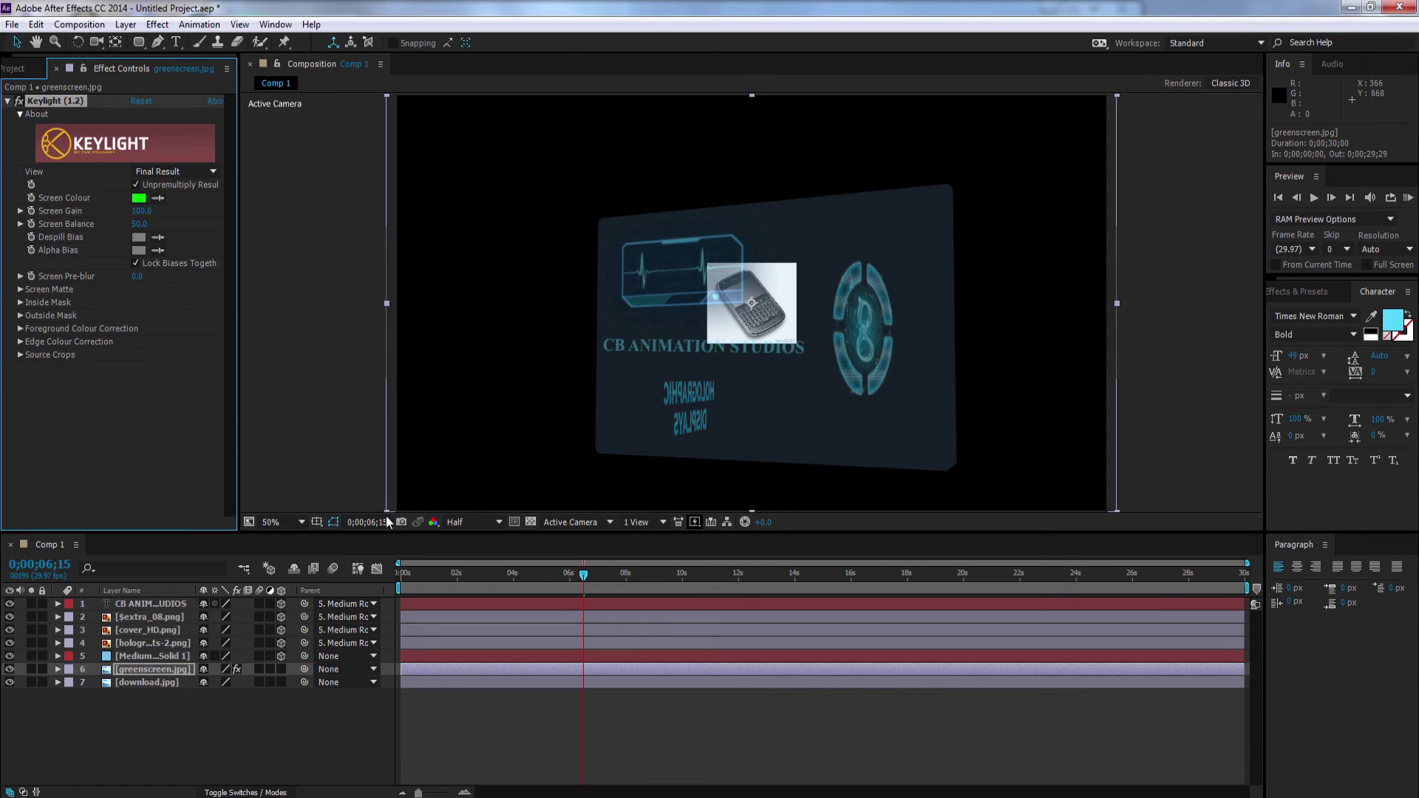
Enlarge download.jpg to fill the frame and move it beneath all other layers
left_click(135, 685)
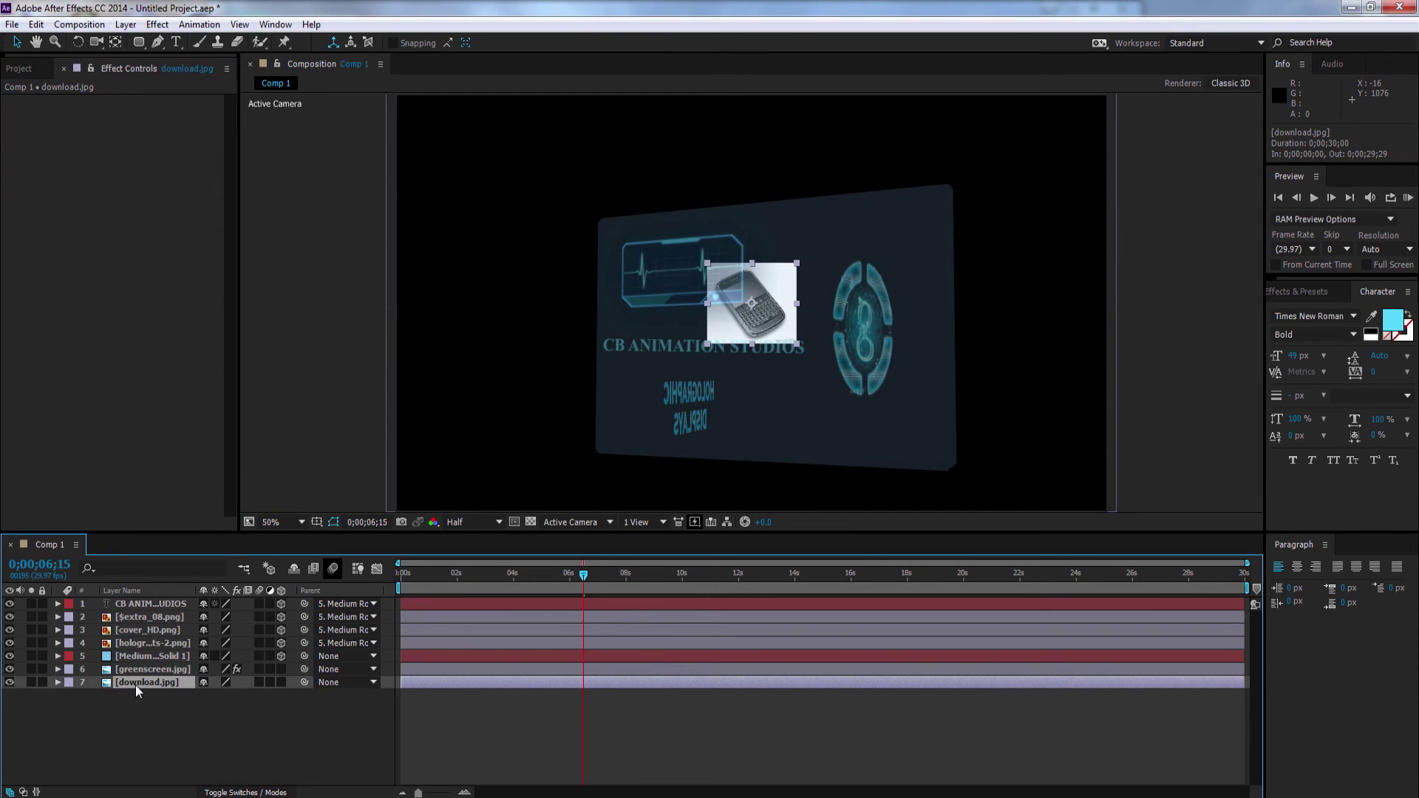
left_click_drag(135, 686, 142, 600)
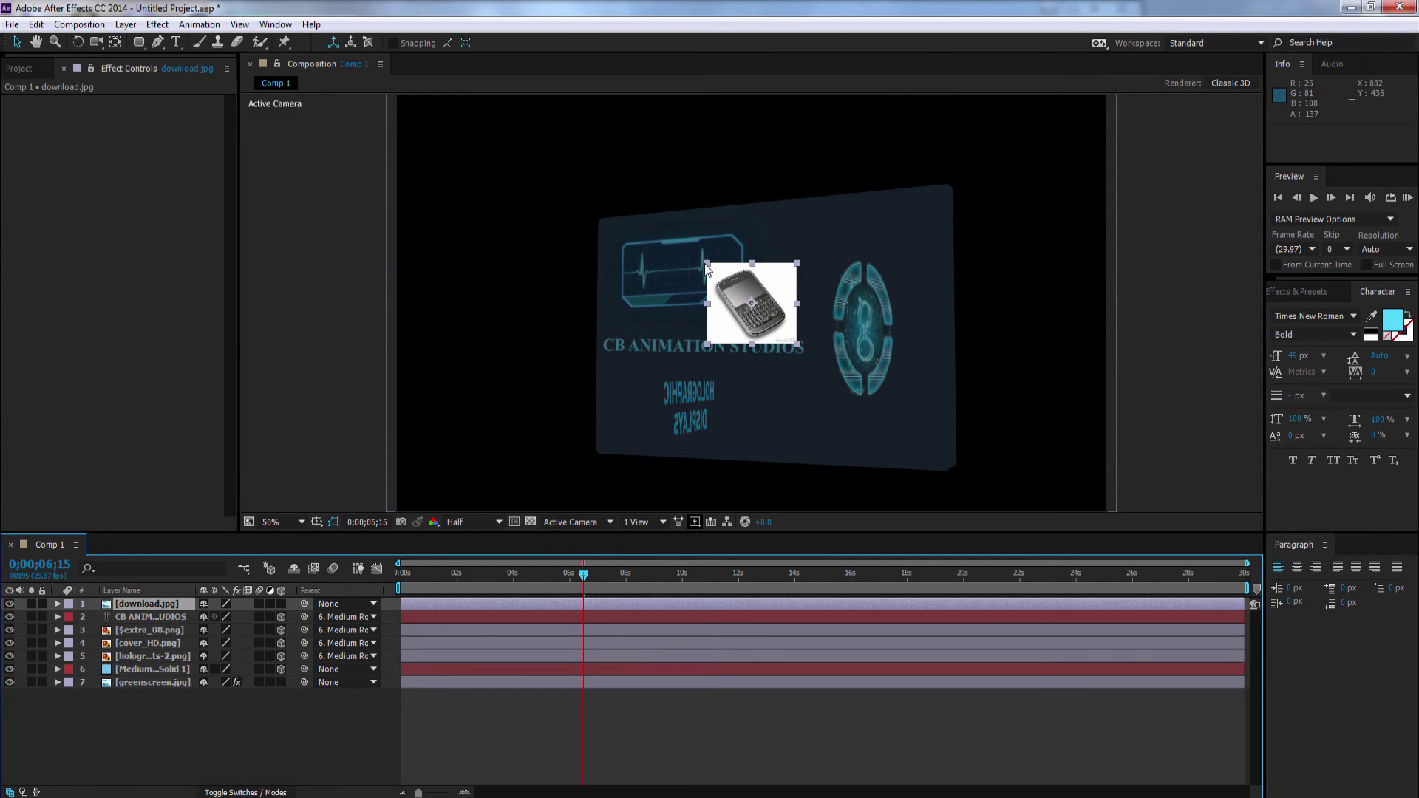
left_click_drag(708, 264, 377, 74)
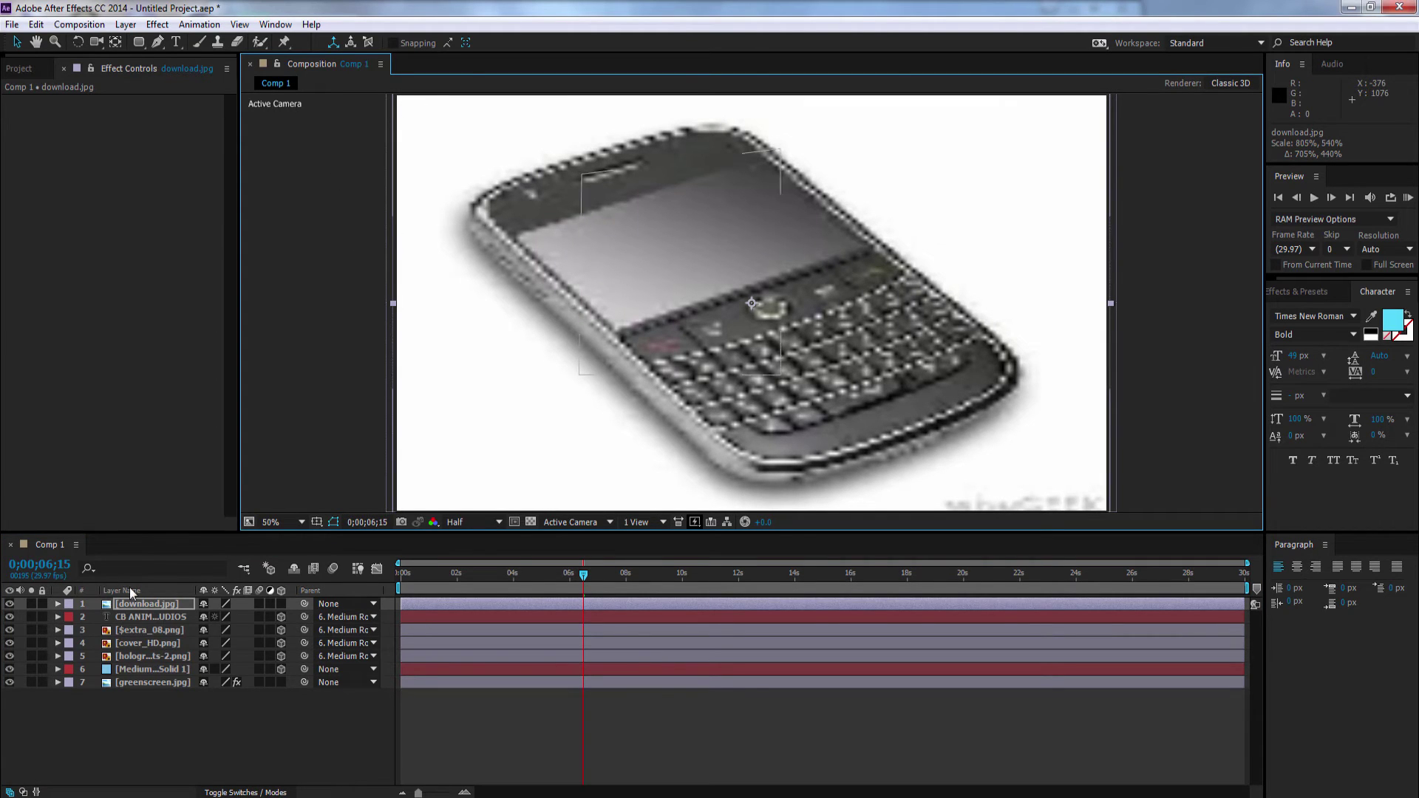
left_click_drag(137, 605, 153, 699)
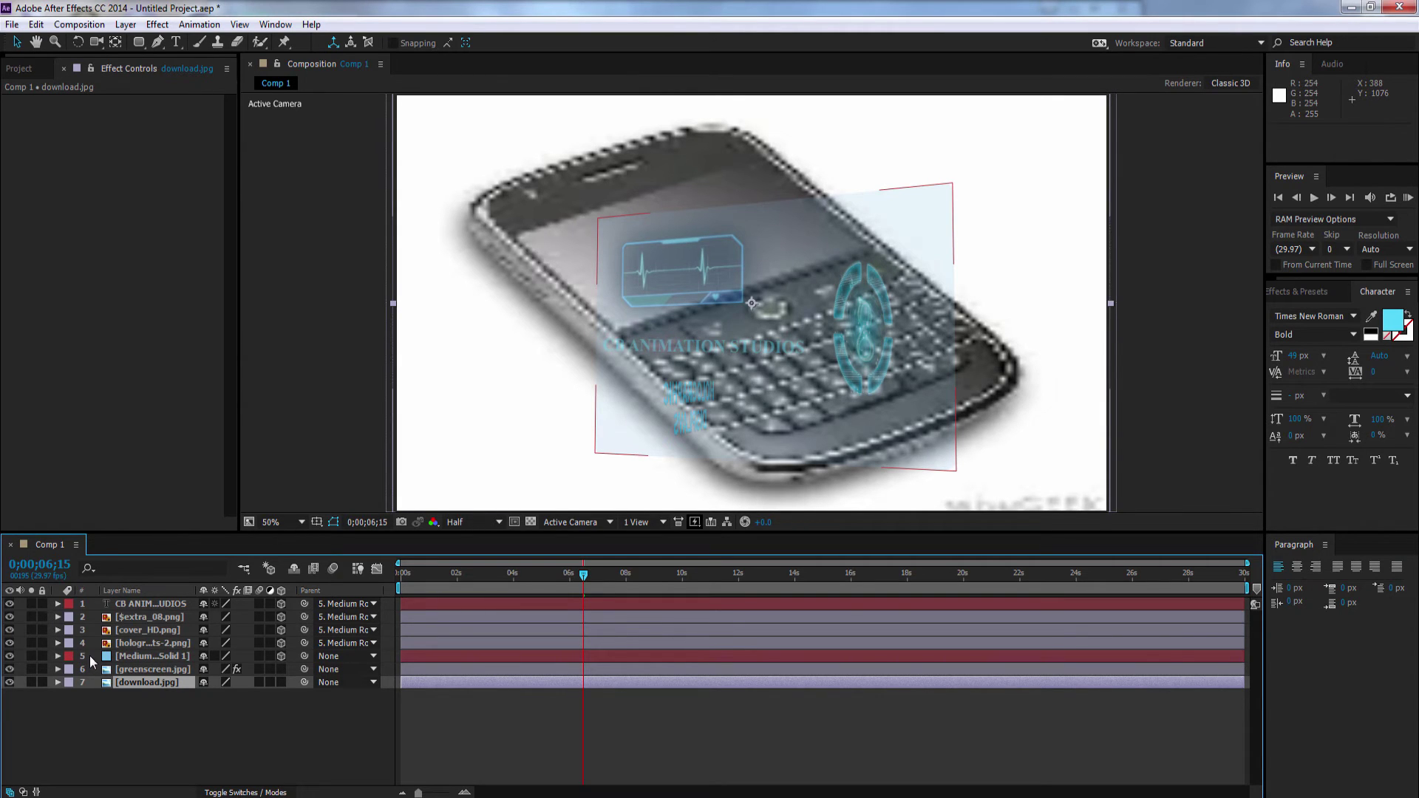
left_click_drag(90, 655, 116, 618)
Pre-compose the five selected hologram layers into Pre-comp 1
right_click(116, 618)
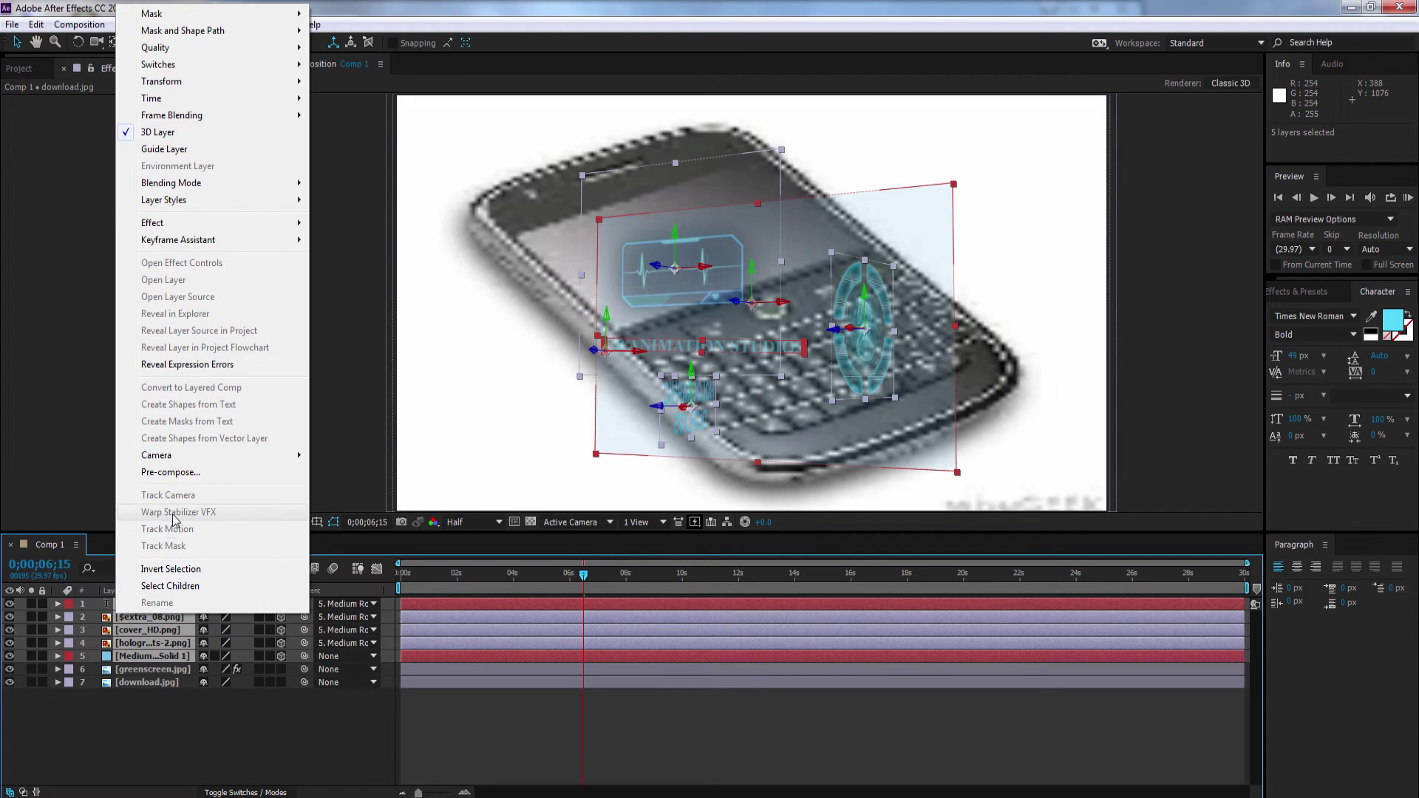
left_click(178, 473)
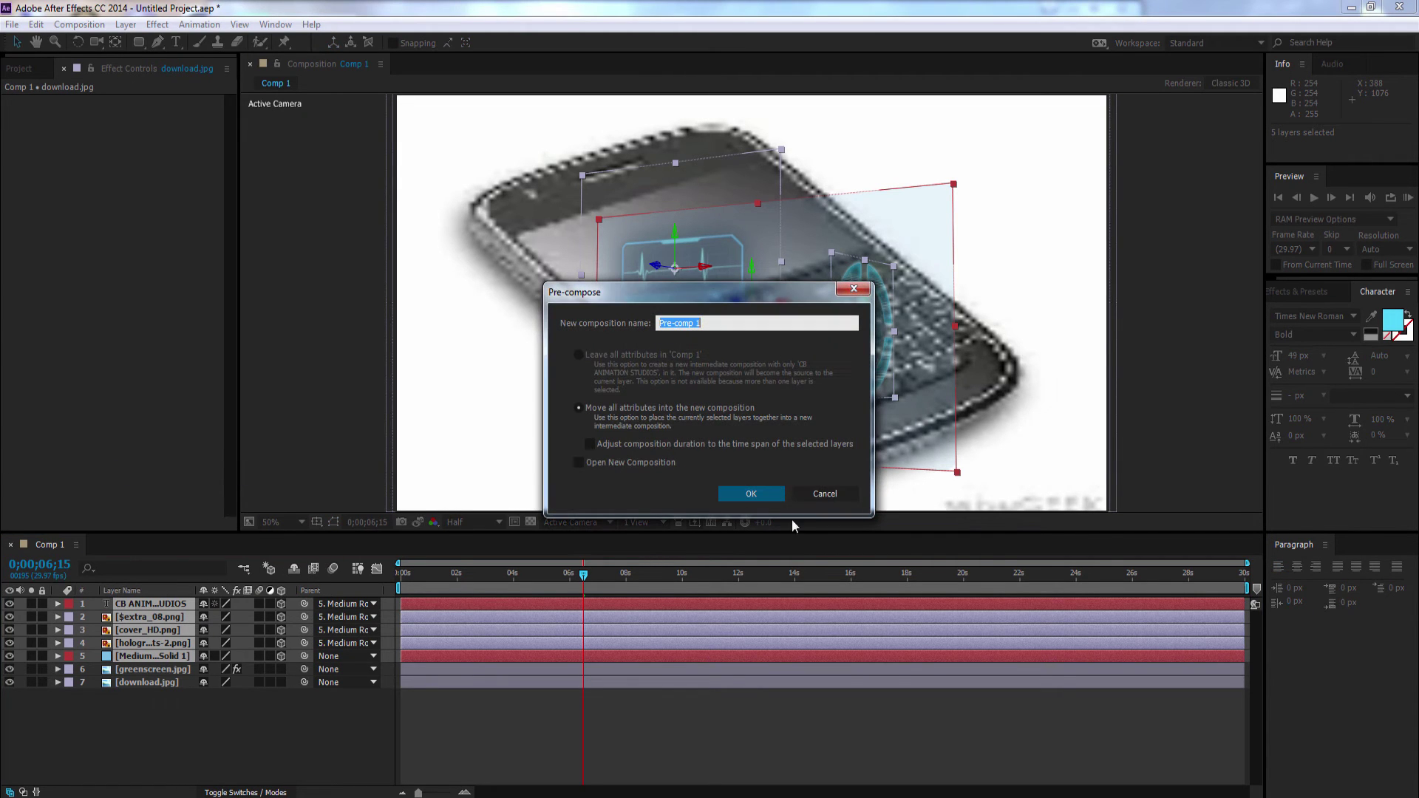
left_click(764, 496)
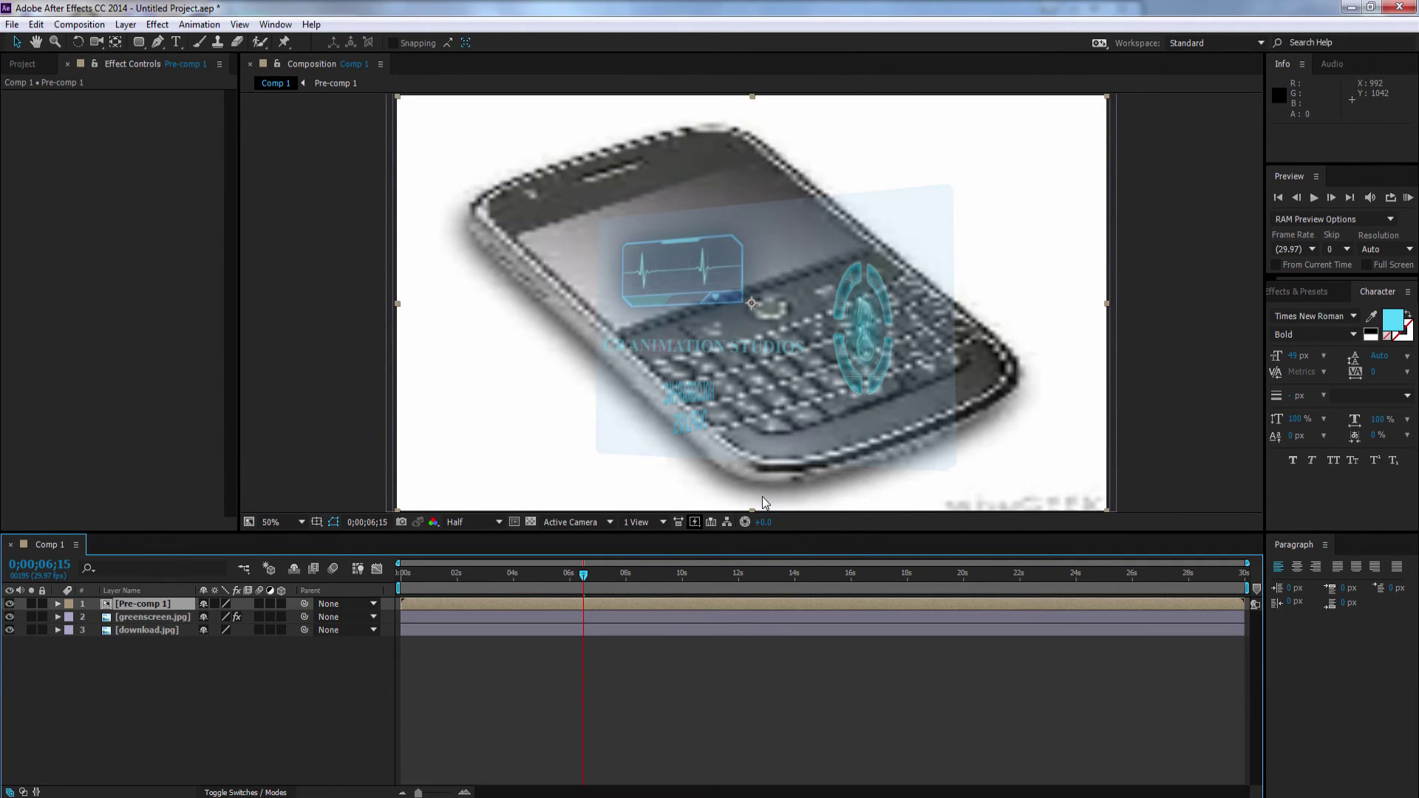
Move Pre-comp 1 up and left and shrink it to about 80%
left_click(730, 453)
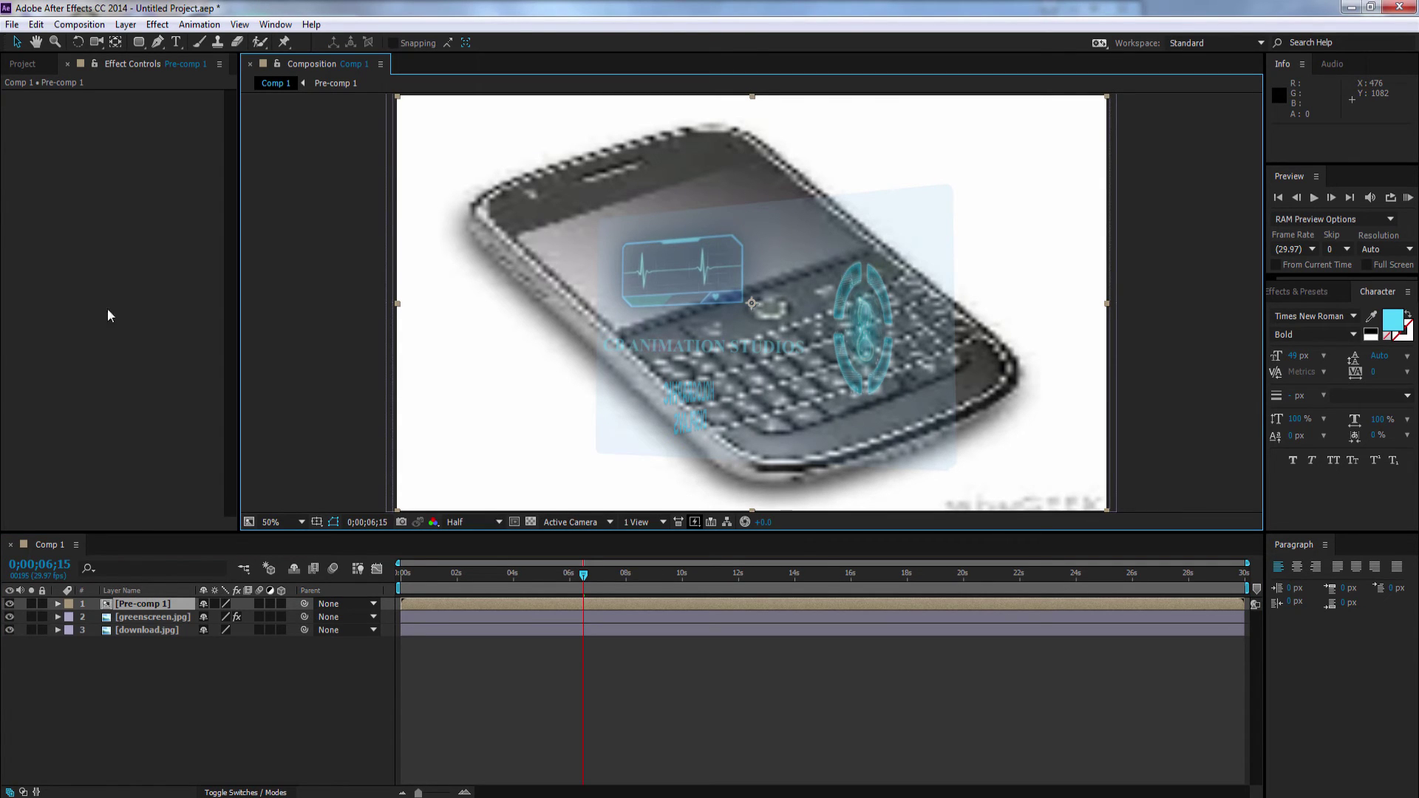
left_click(16, 43)
left_click_drag(893, 447, 873, 416)
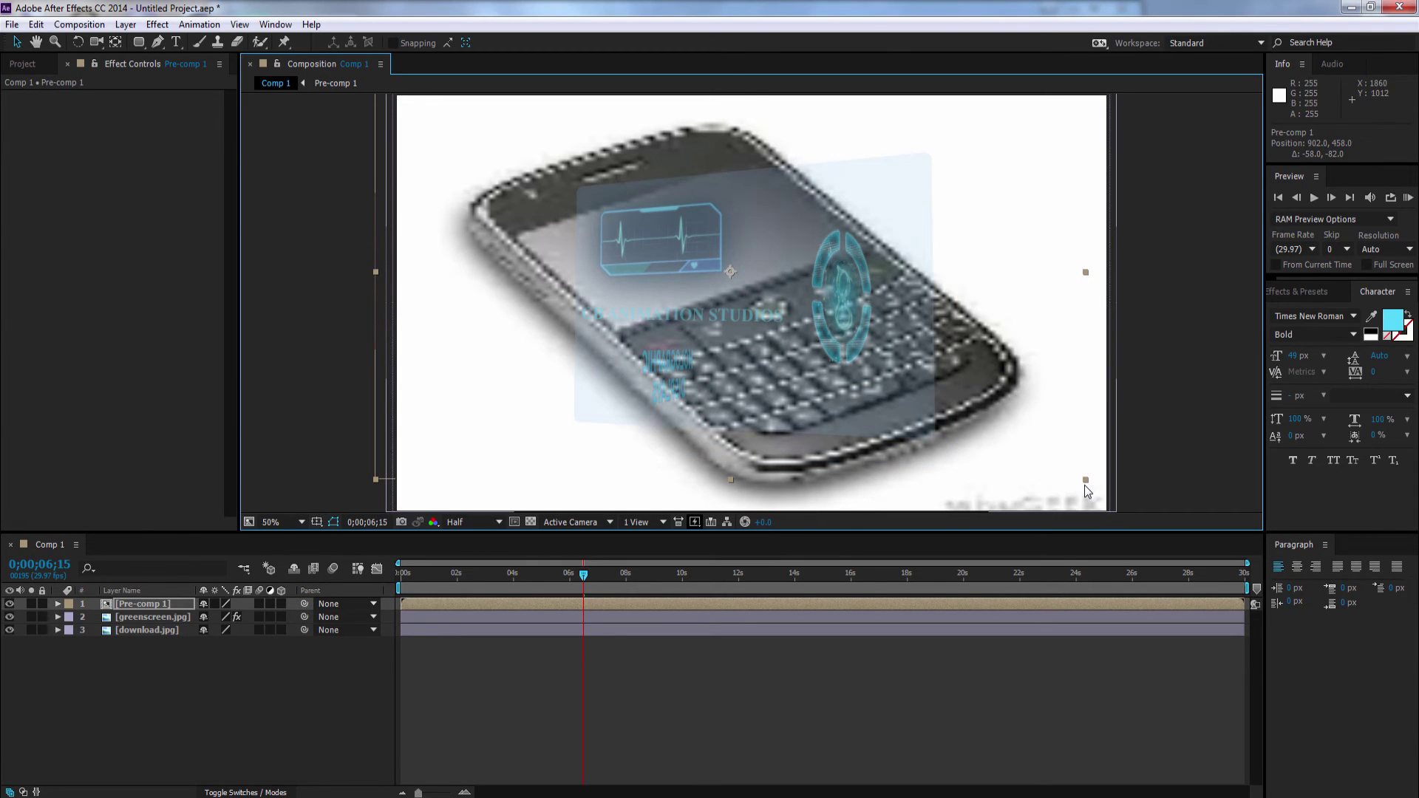
left_click_drag(1084, 482, 1016, 427)
Delete the download.jpg layer from Comp 1
left_click(145, 630)
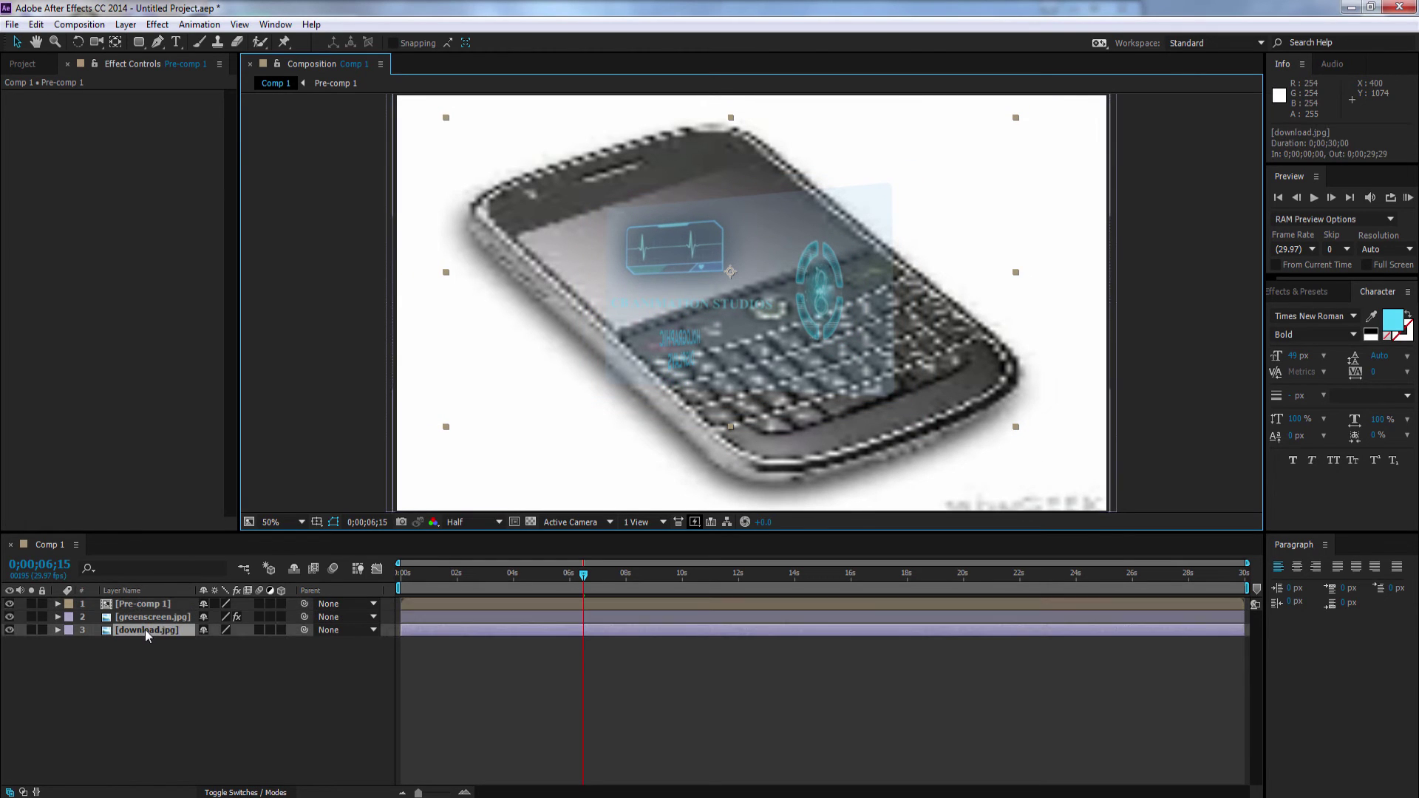
key("Delete")
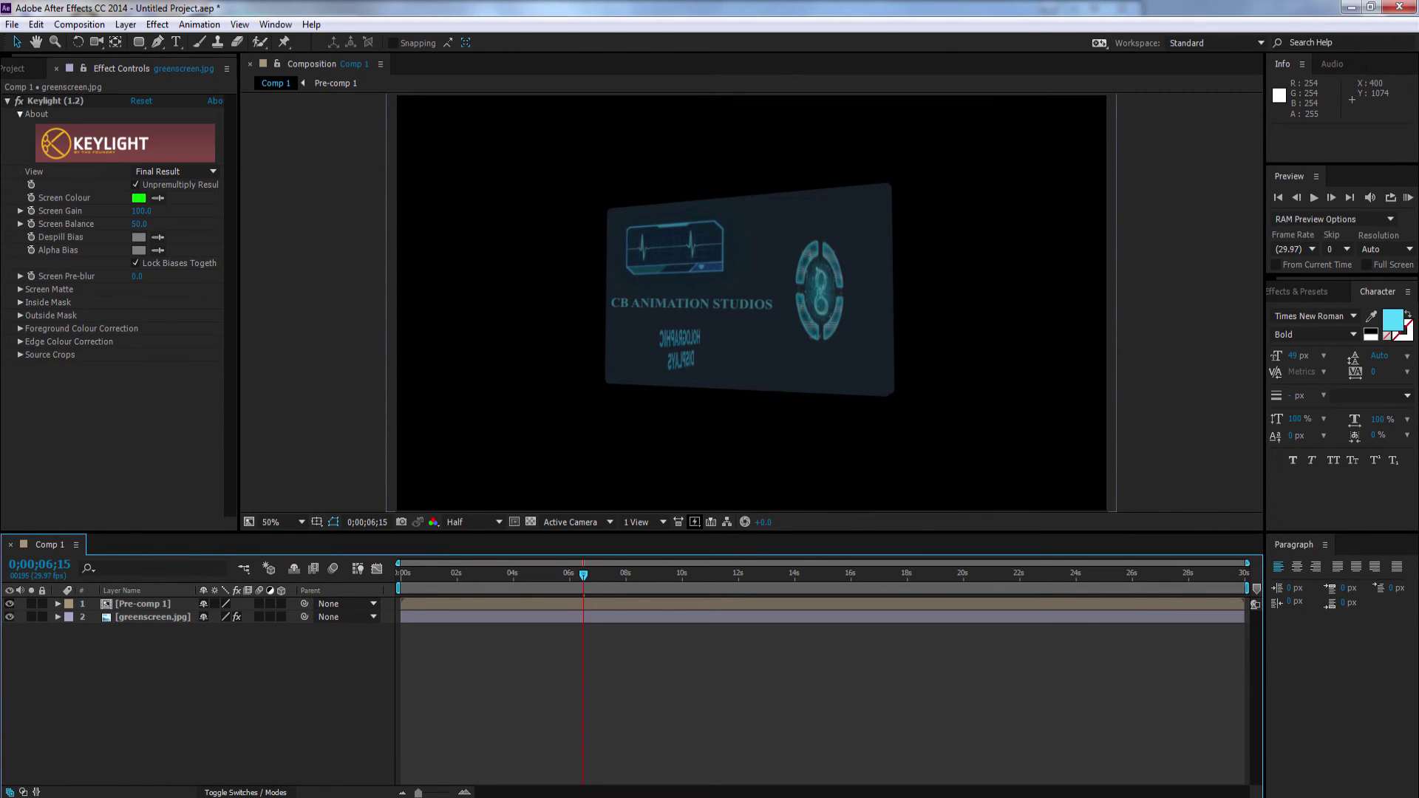
key("alt+Tab")
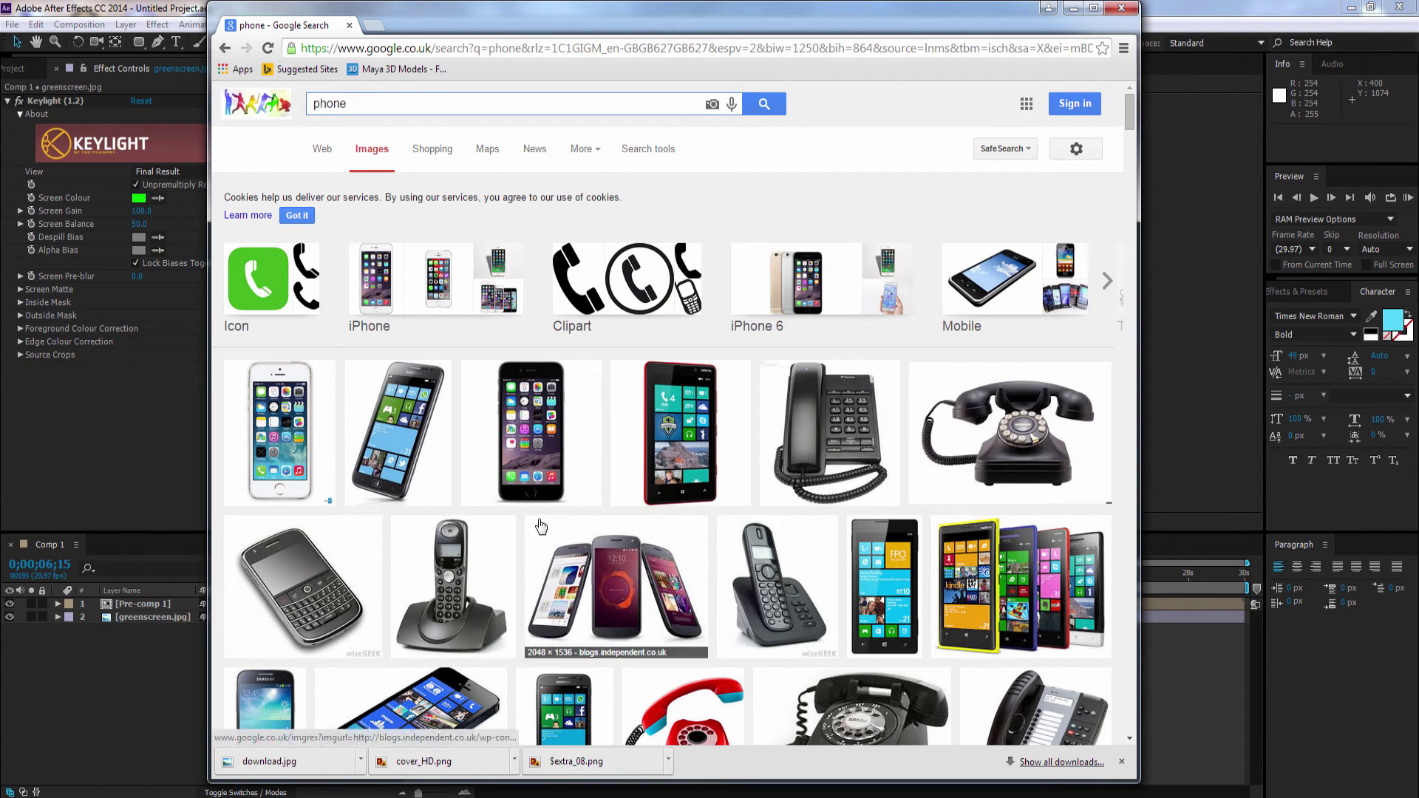
Save the Nokia E51 photo from the phone image results to disk
scroll(540, 525, "down", 3)
scroll(532, 521, "down", 5)
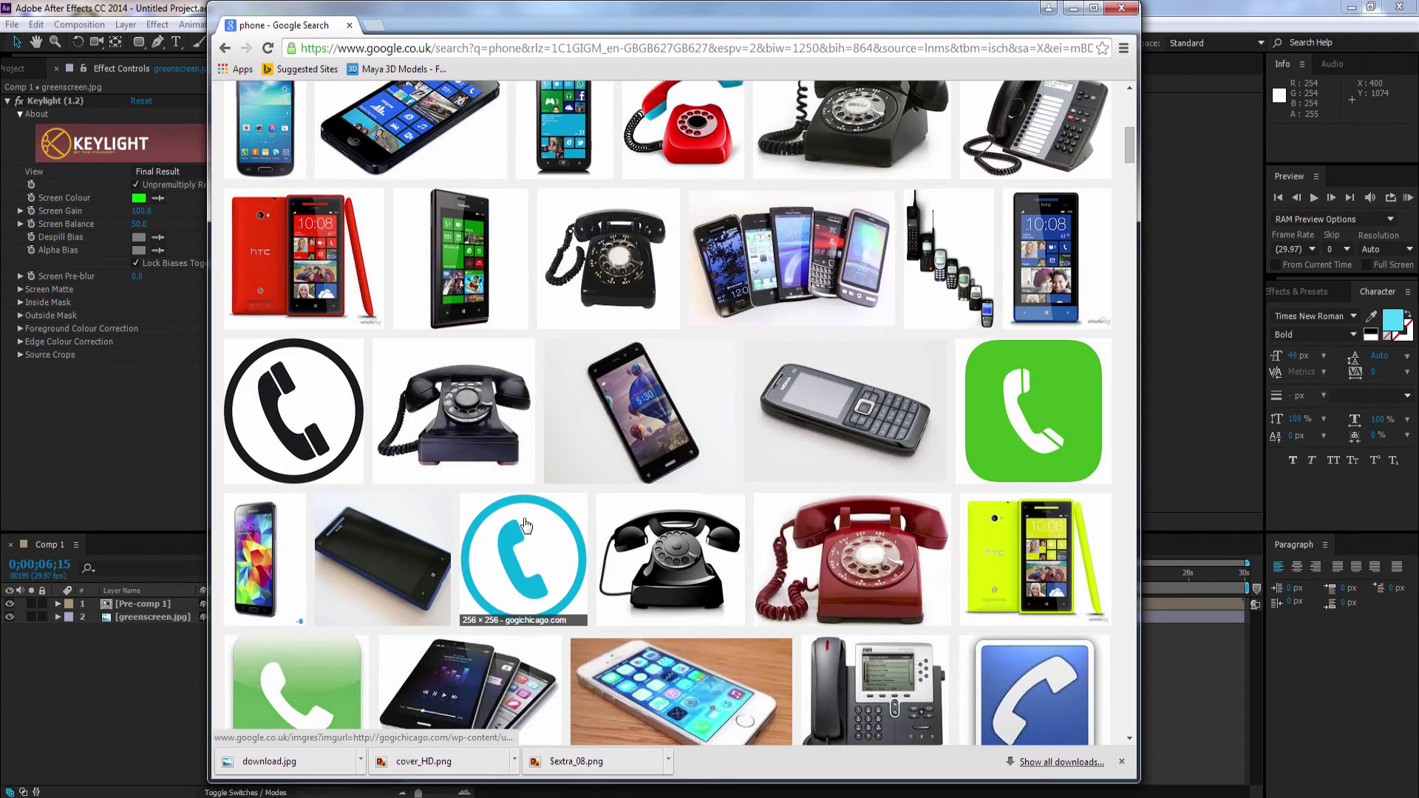
left_click(863, 418)
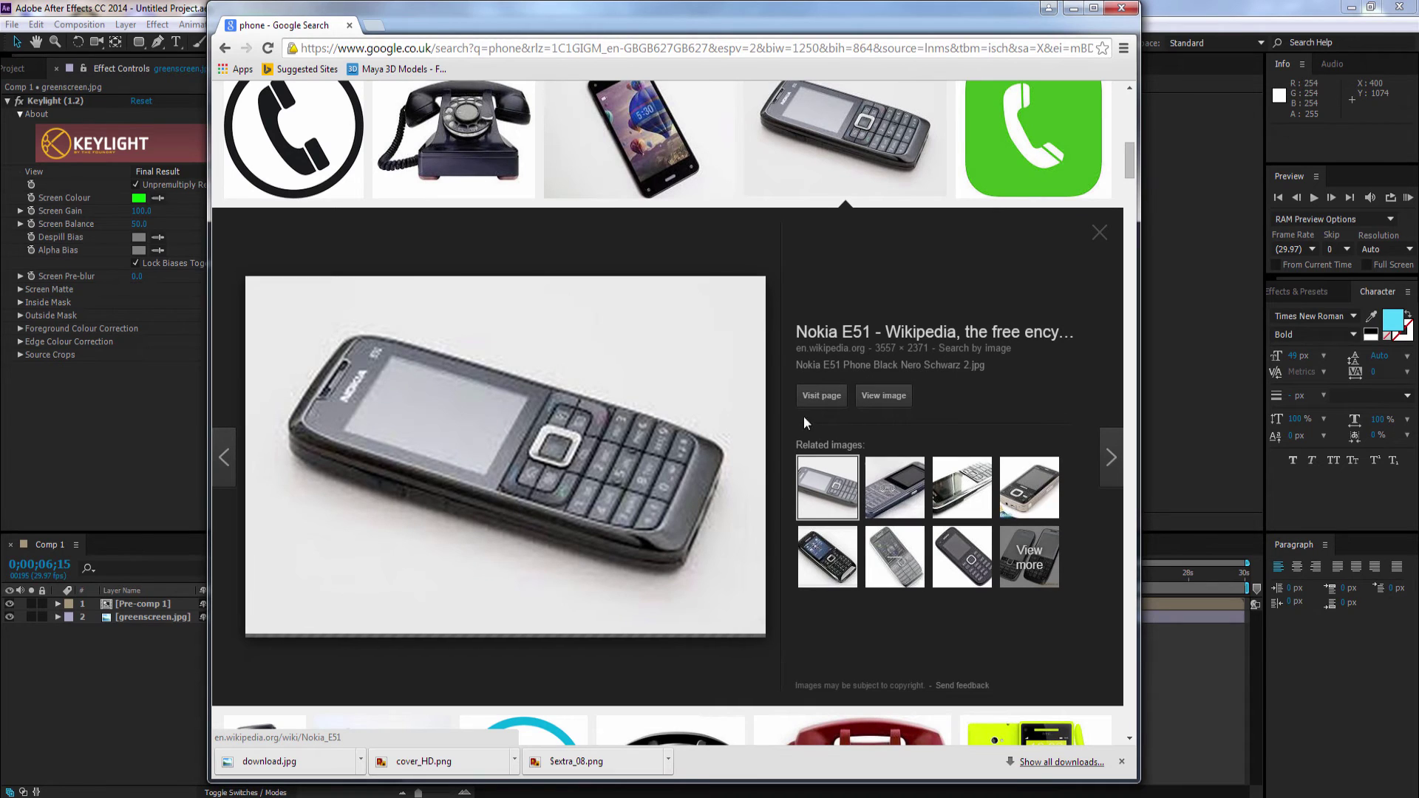
right_click(495, 414)
left_click(539, 526)
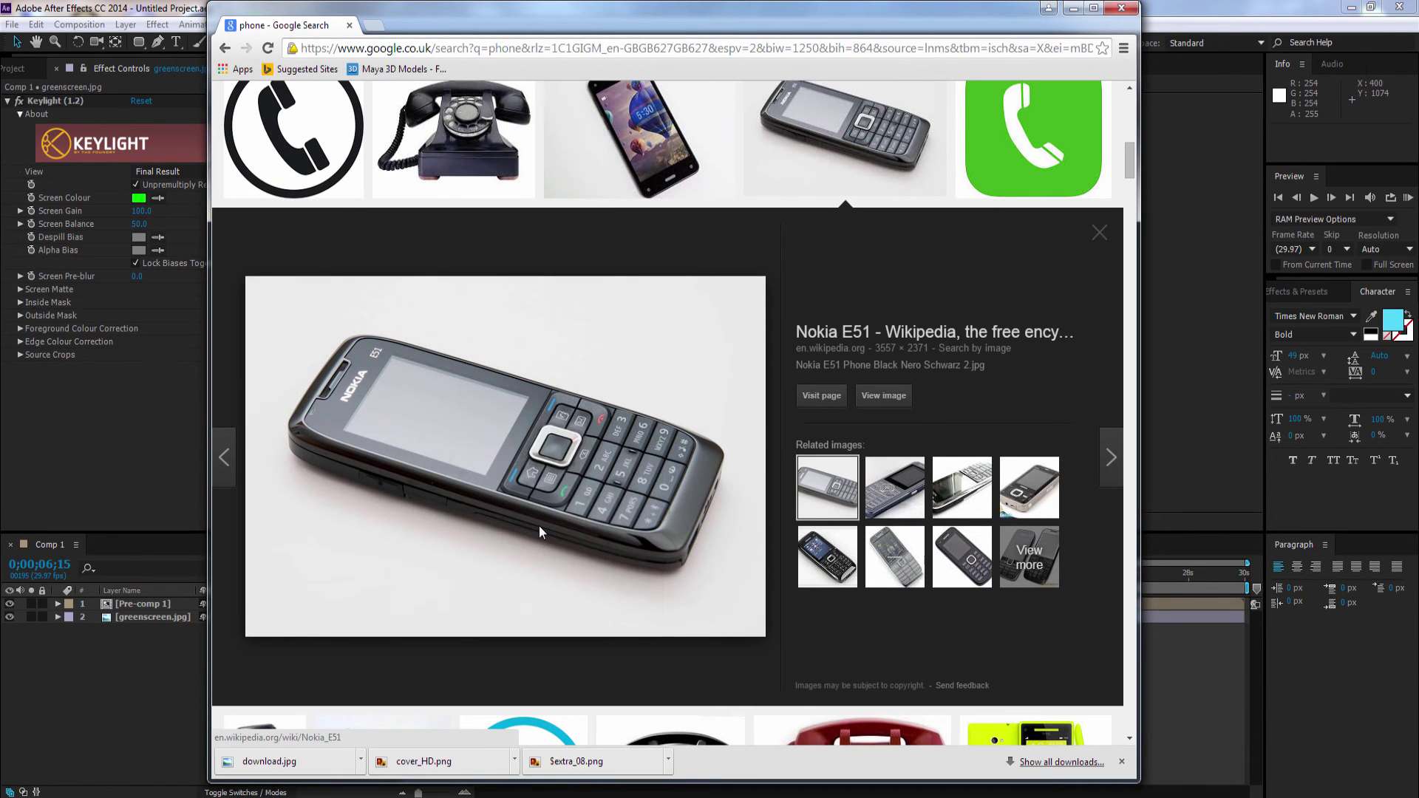
left_click(772, 389)
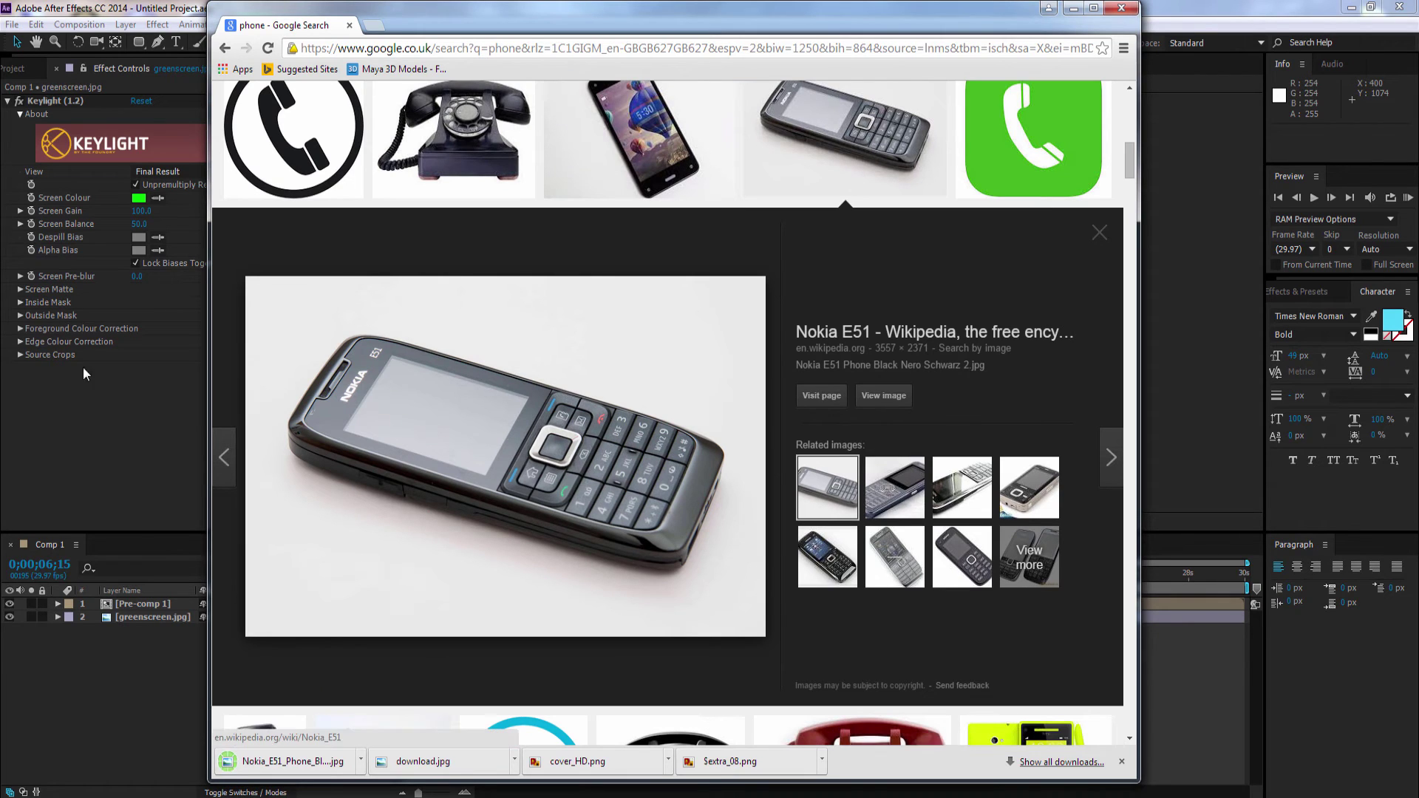
Drag the downloaded Nokia image toward After Effects and minimize Chrome
left_click(24, 71)
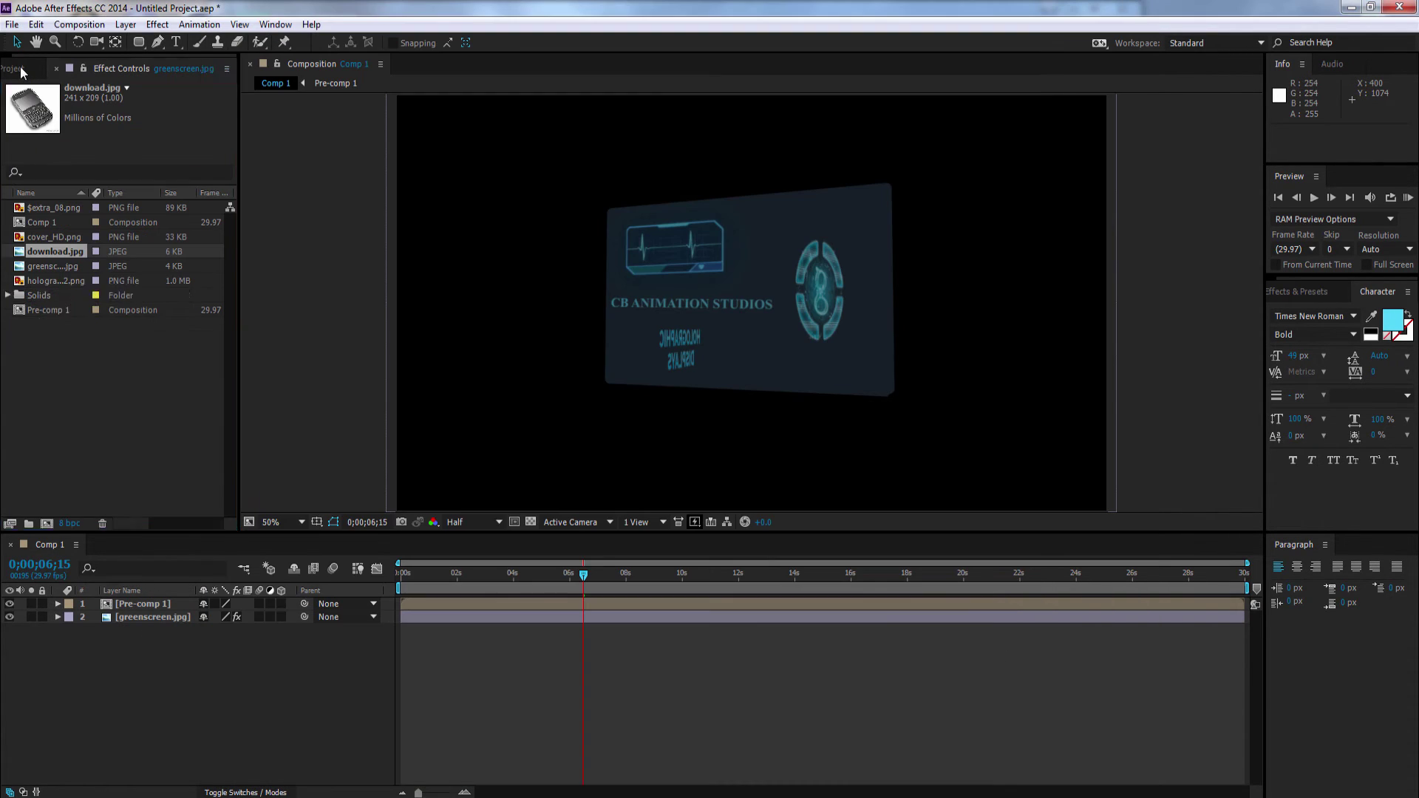
key("alt+Tab")
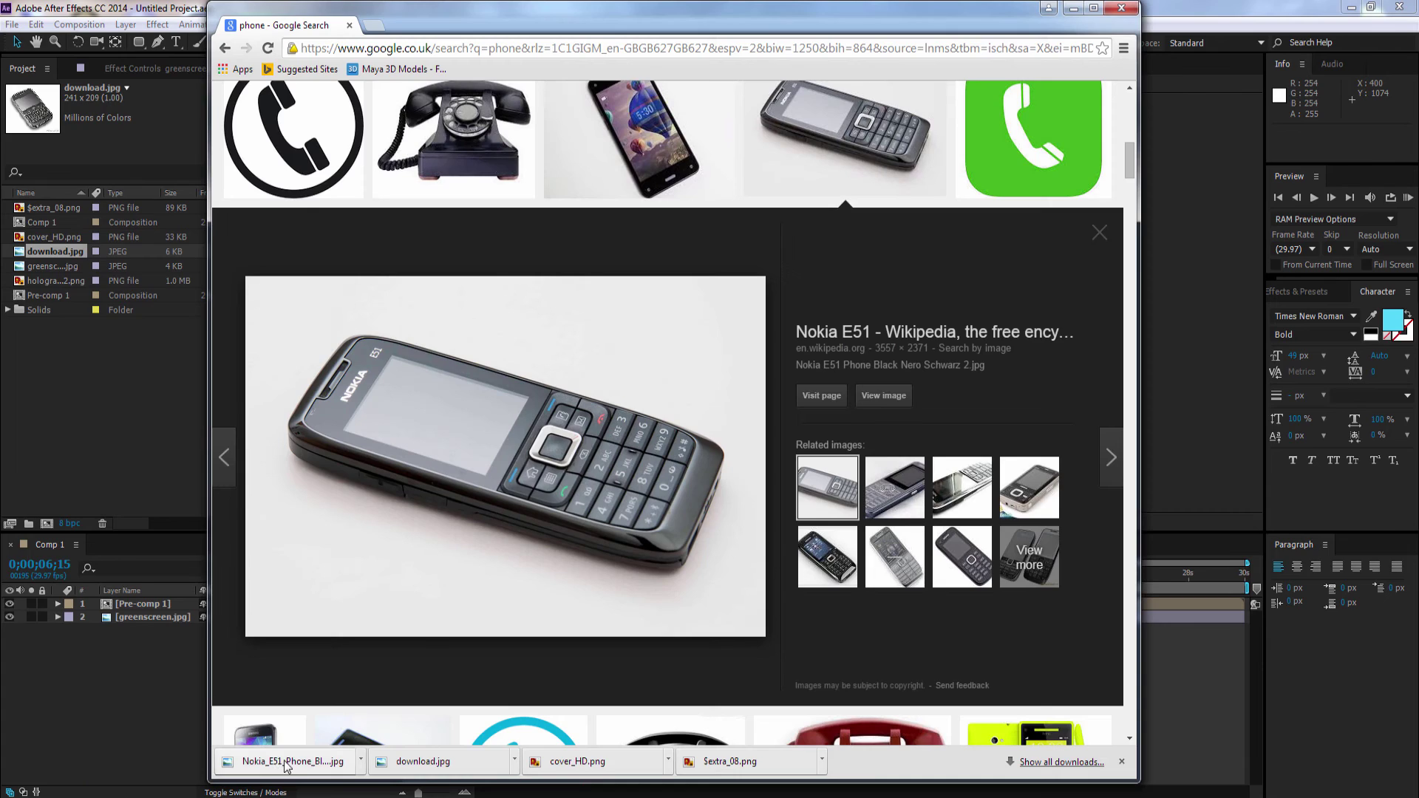
left_click_drag(266, 764, 1072, 13)
left_click(1072, 10)
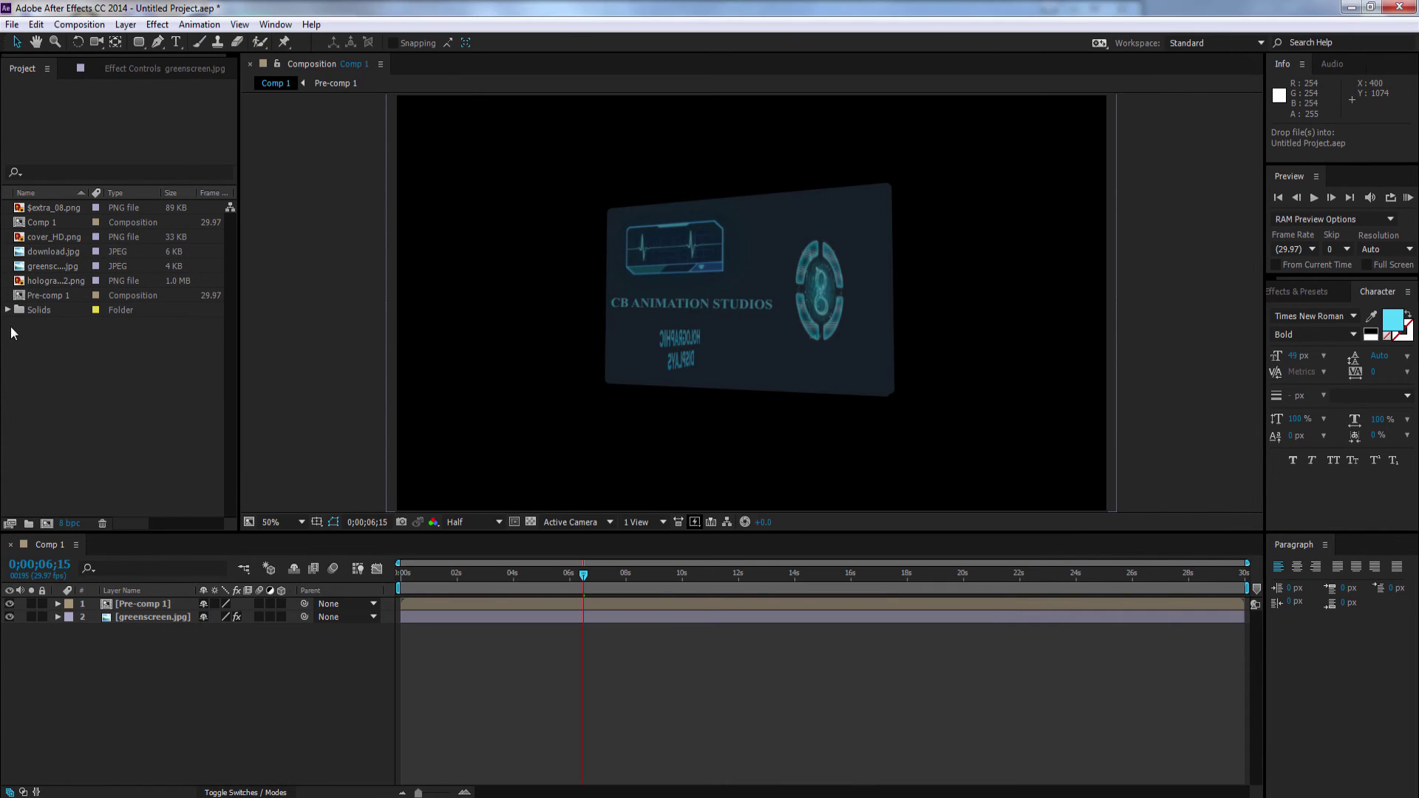
Add the Nokia photo to the project and comp, scaling it to fit the frame
left_click_drag(12, 329, 129, 634)
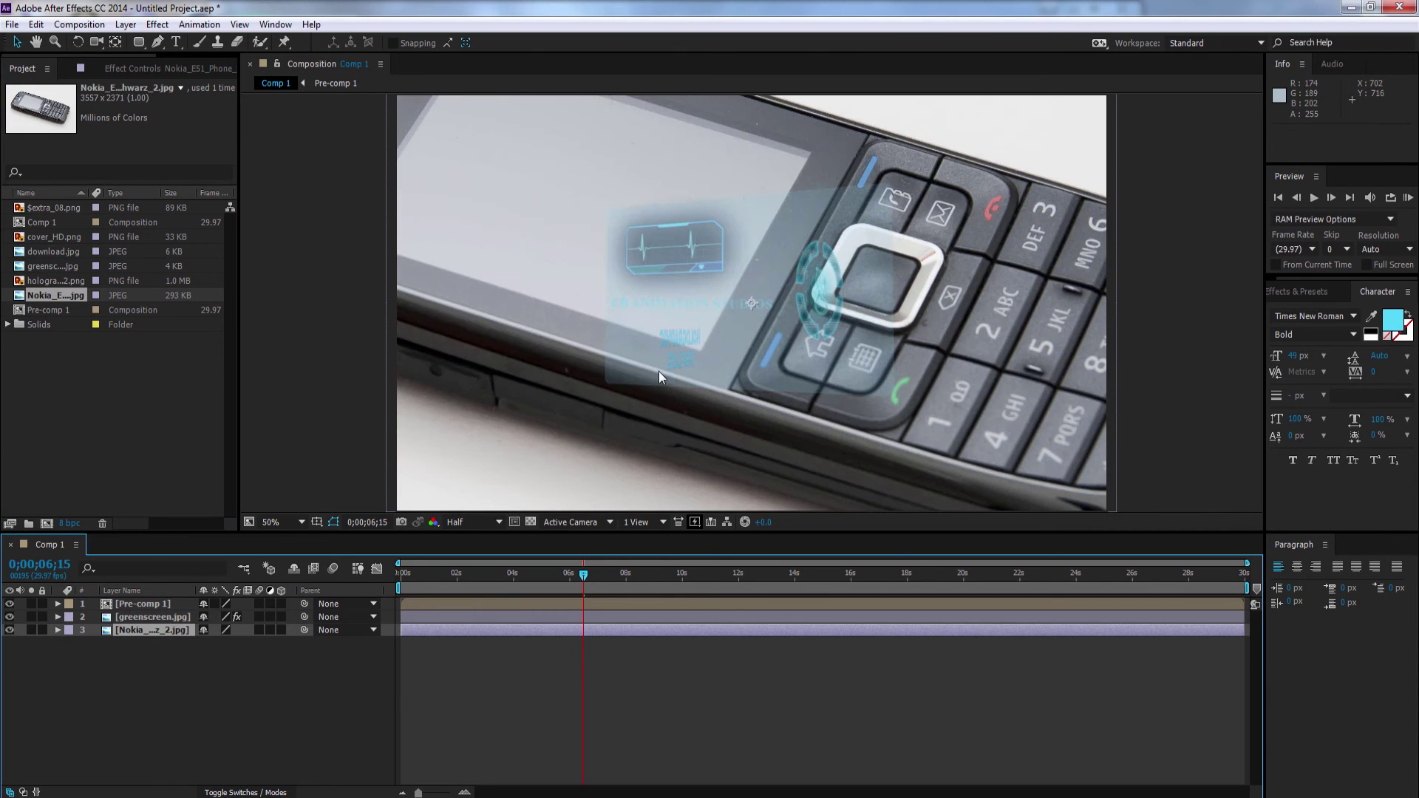
scroll(659, 371, "down", 4)
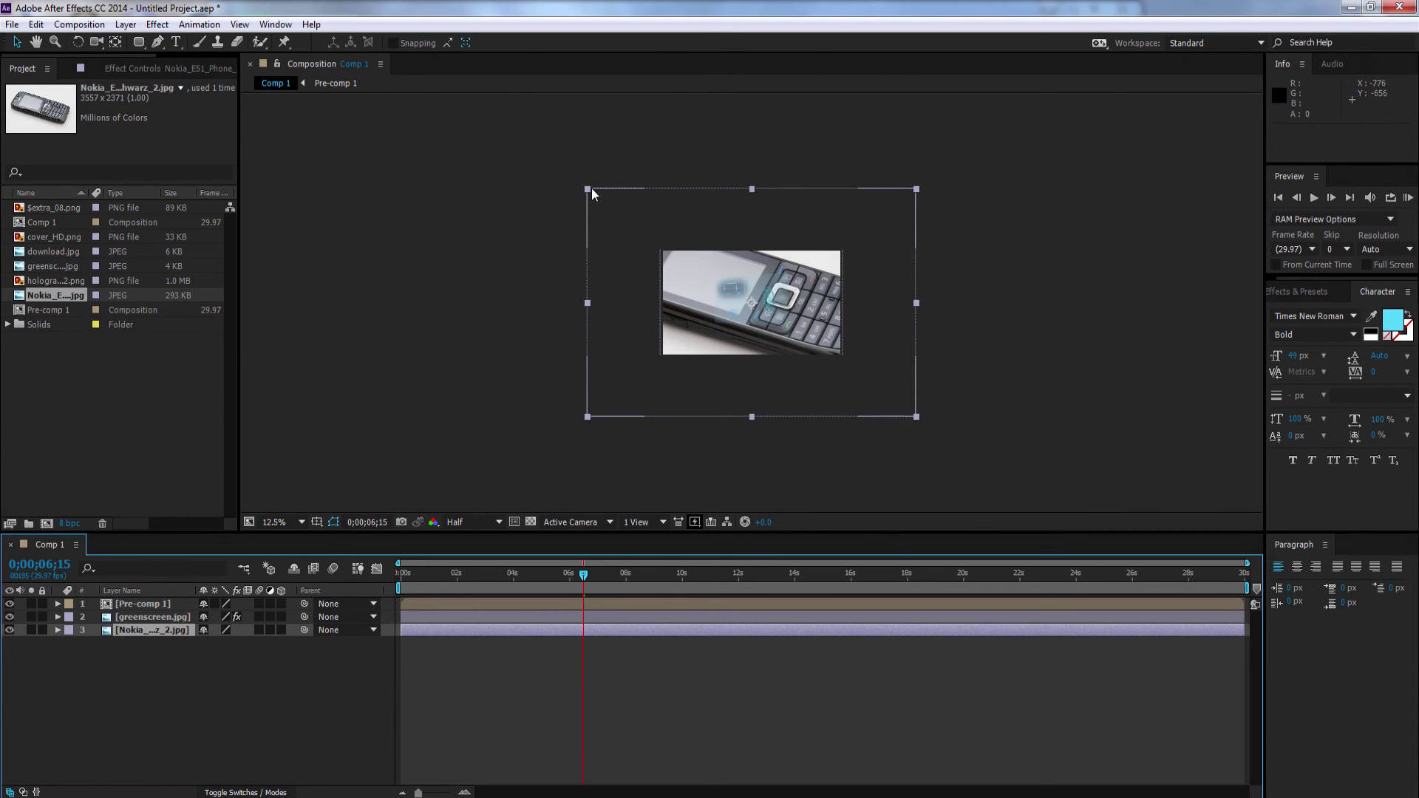
left_click_drag(588, 190, 669, 253)
scroll(704, 316, "up", 4)
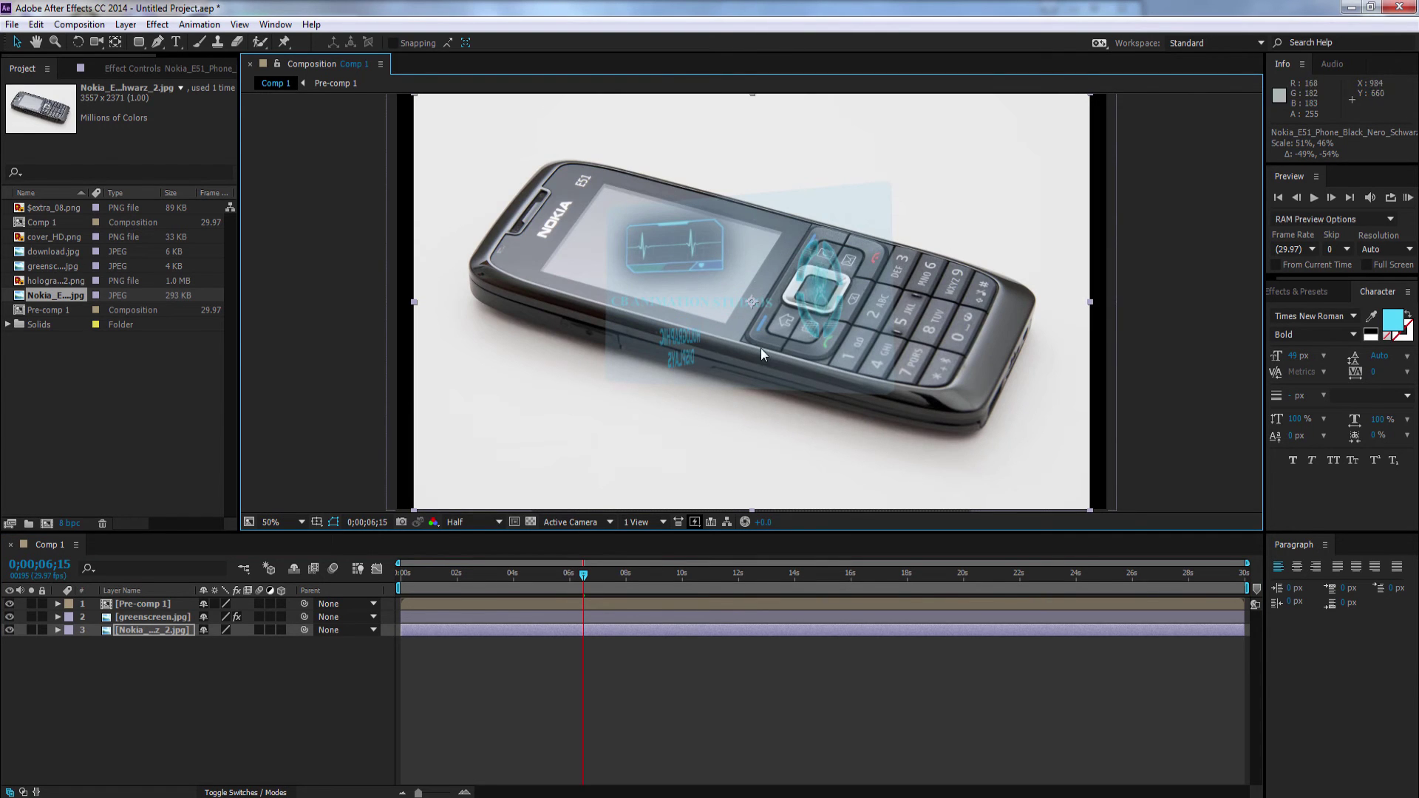
Rotate Pre-comp 1 slightly with the Rotation tool
left_click(144, 604)
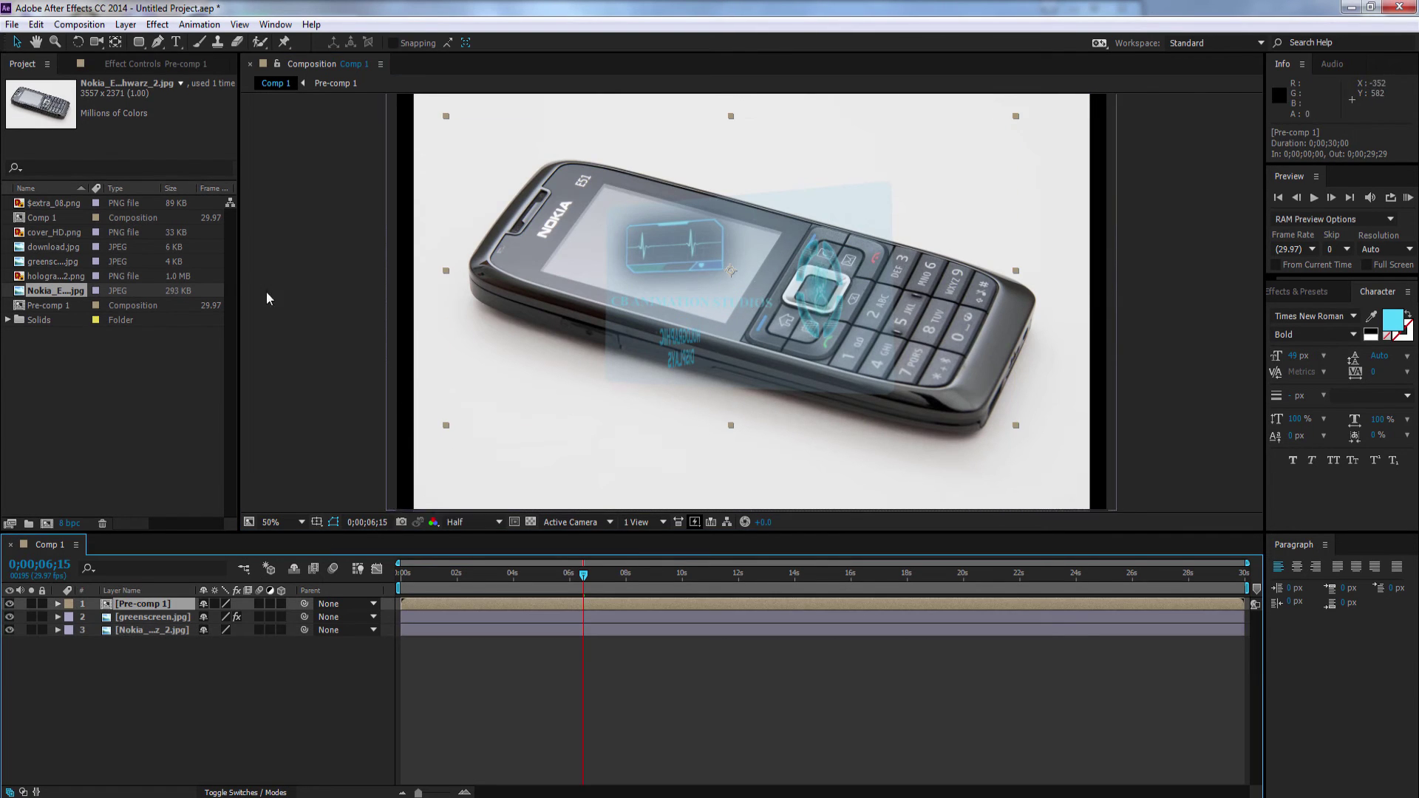
left_click(76, 44)
mouse_move(681, 390)
left_mouse_down()
mouse_move(691, 380)
mouse_move(678, 383)
left_mouse_up()
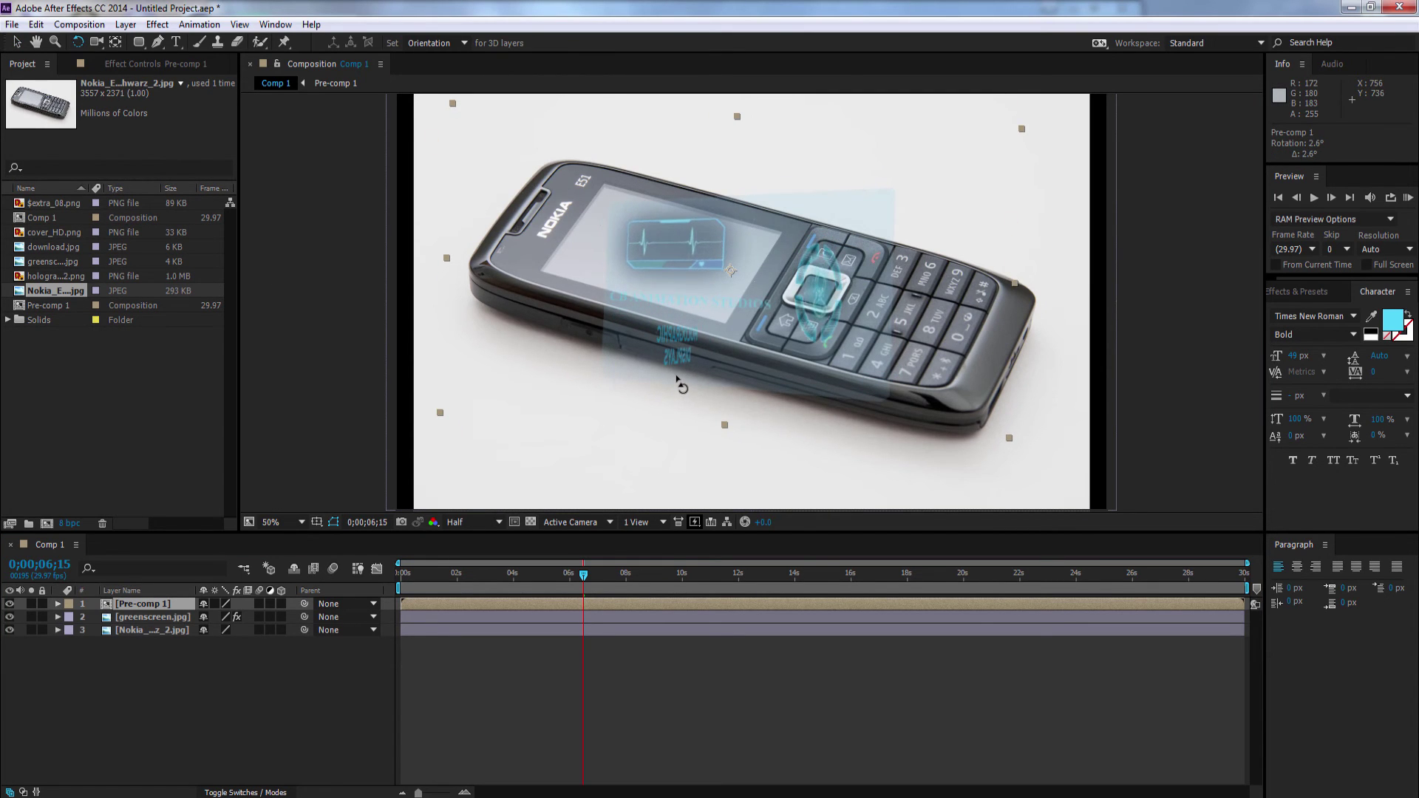
mouse_move(840, 314)
left_mouse_down()
mouse_move(831, 305)
mouse_move(839, 314)
left_mouse_up()
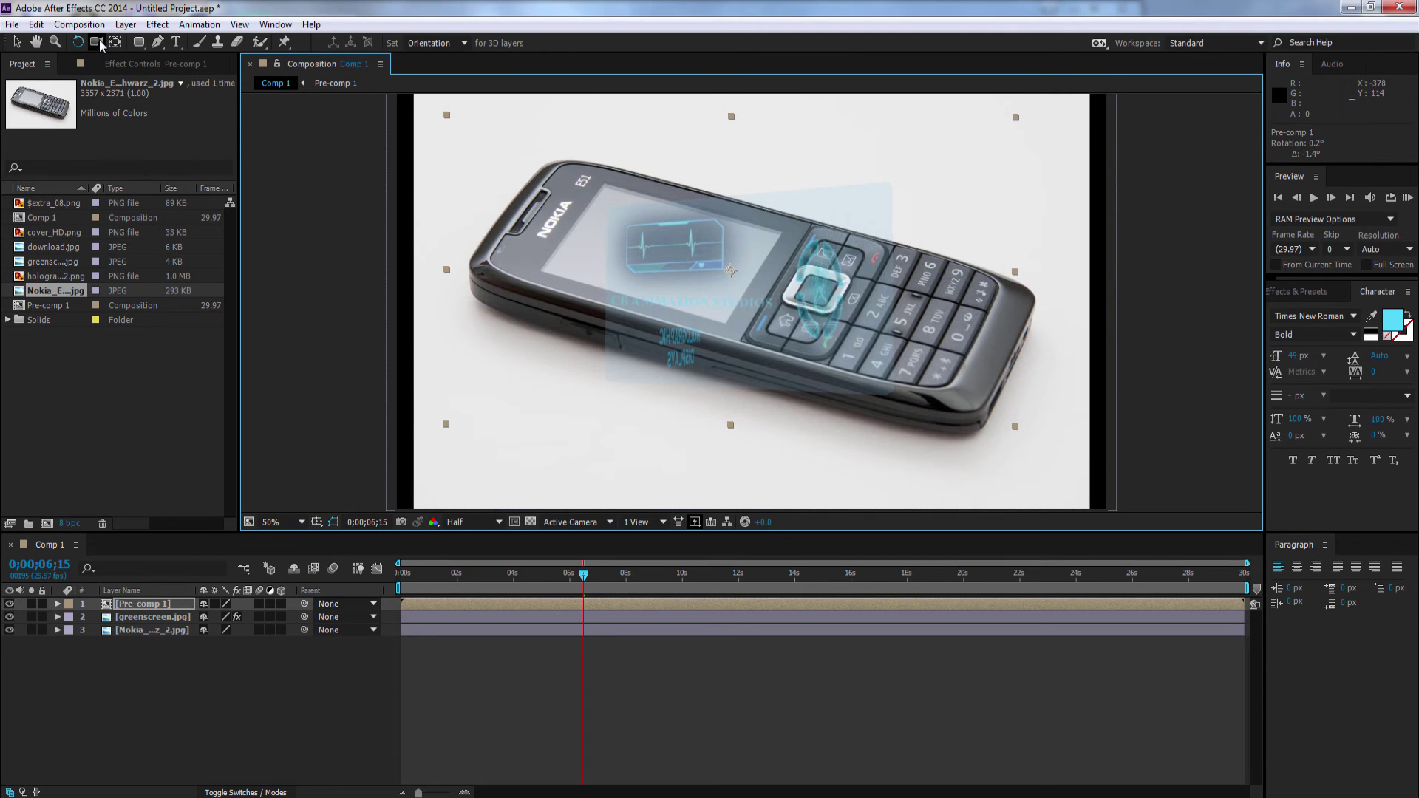
right_click(118, 669)
Make the Nokia and Pre-comp 1 layers 3D, tilt the panel and move it over the phone
mouse_move(281, 497)
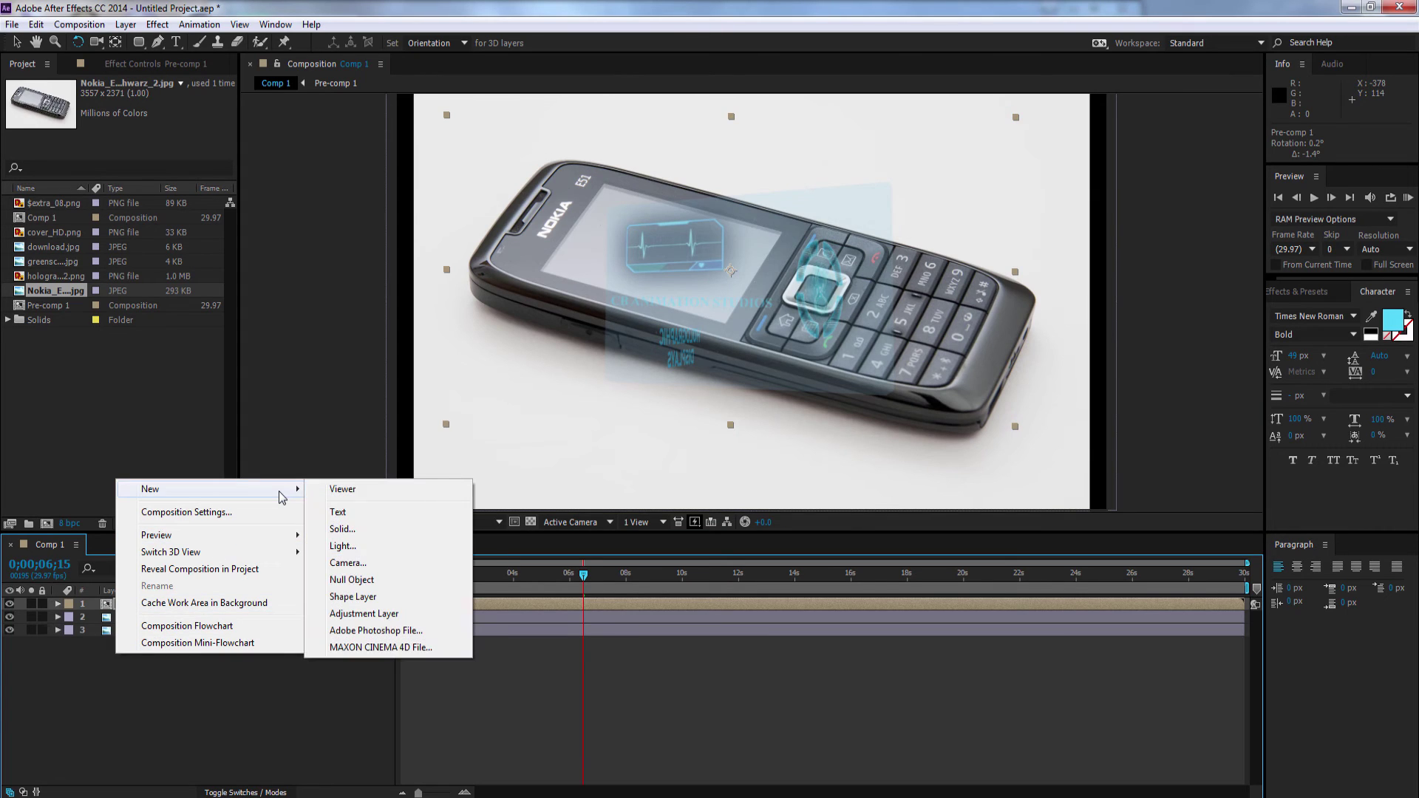
left_click(85, 684)
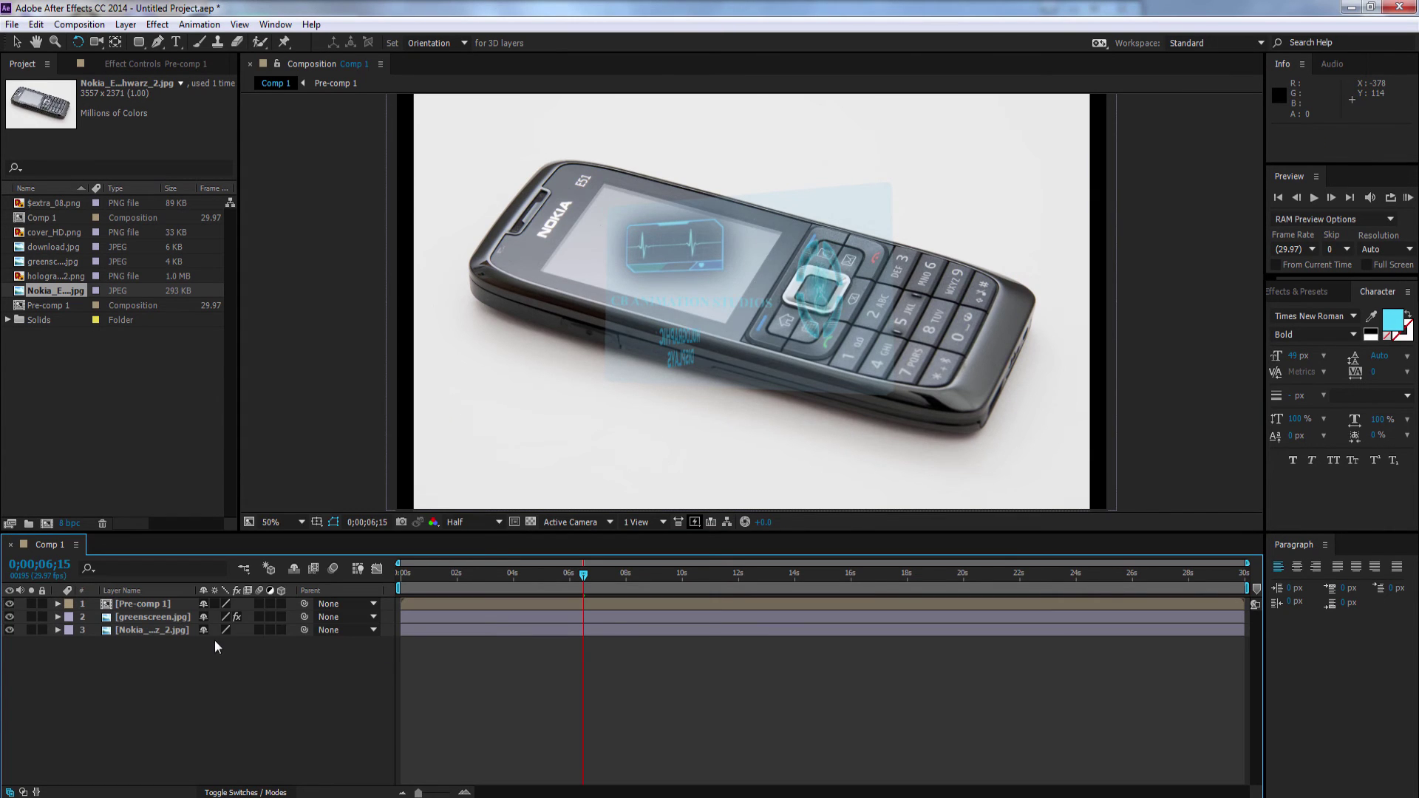
left_click(280, 630)
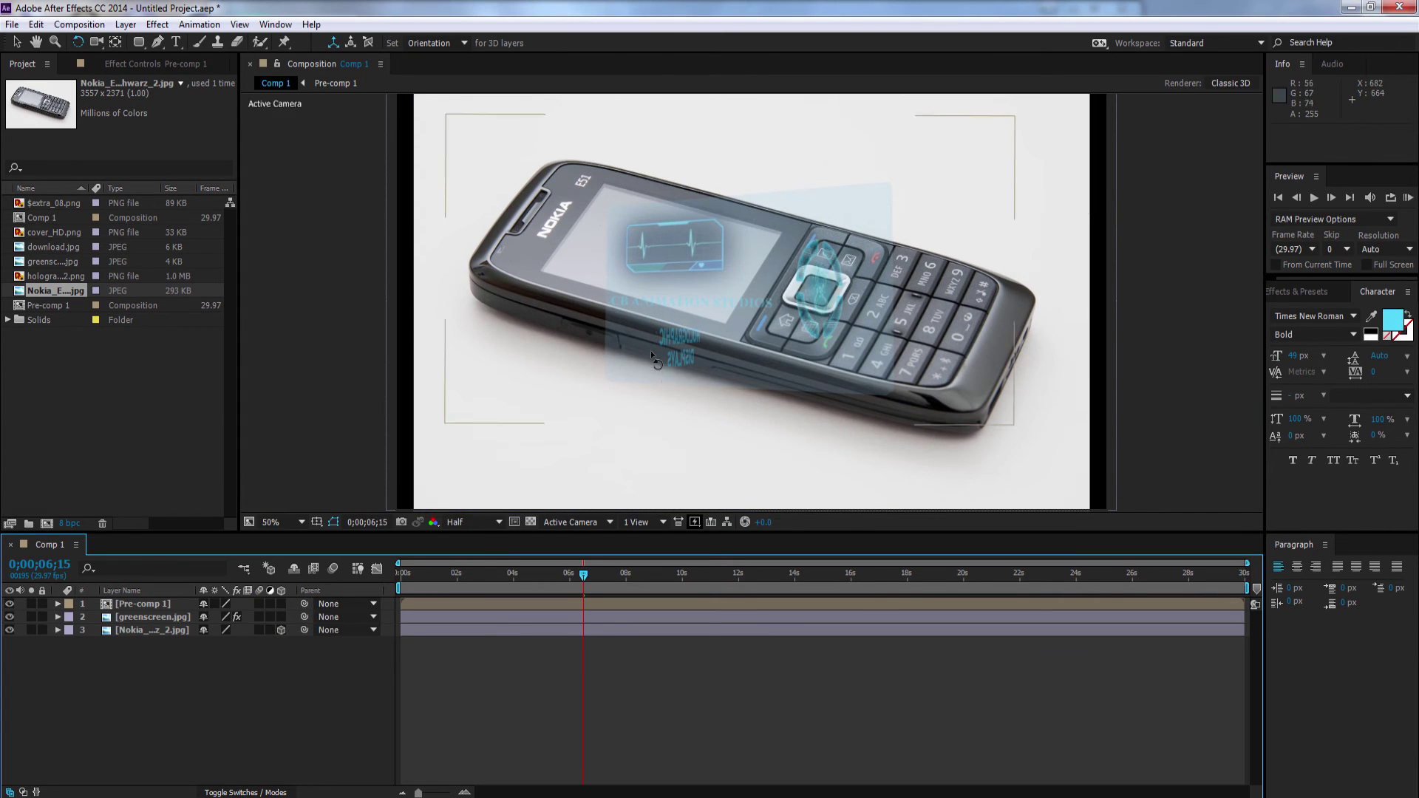
left_click(282, 604)
left_click_drag(649, 380, 582, 313)
key("v")
left_click_drag(700, 321, 684, 241)
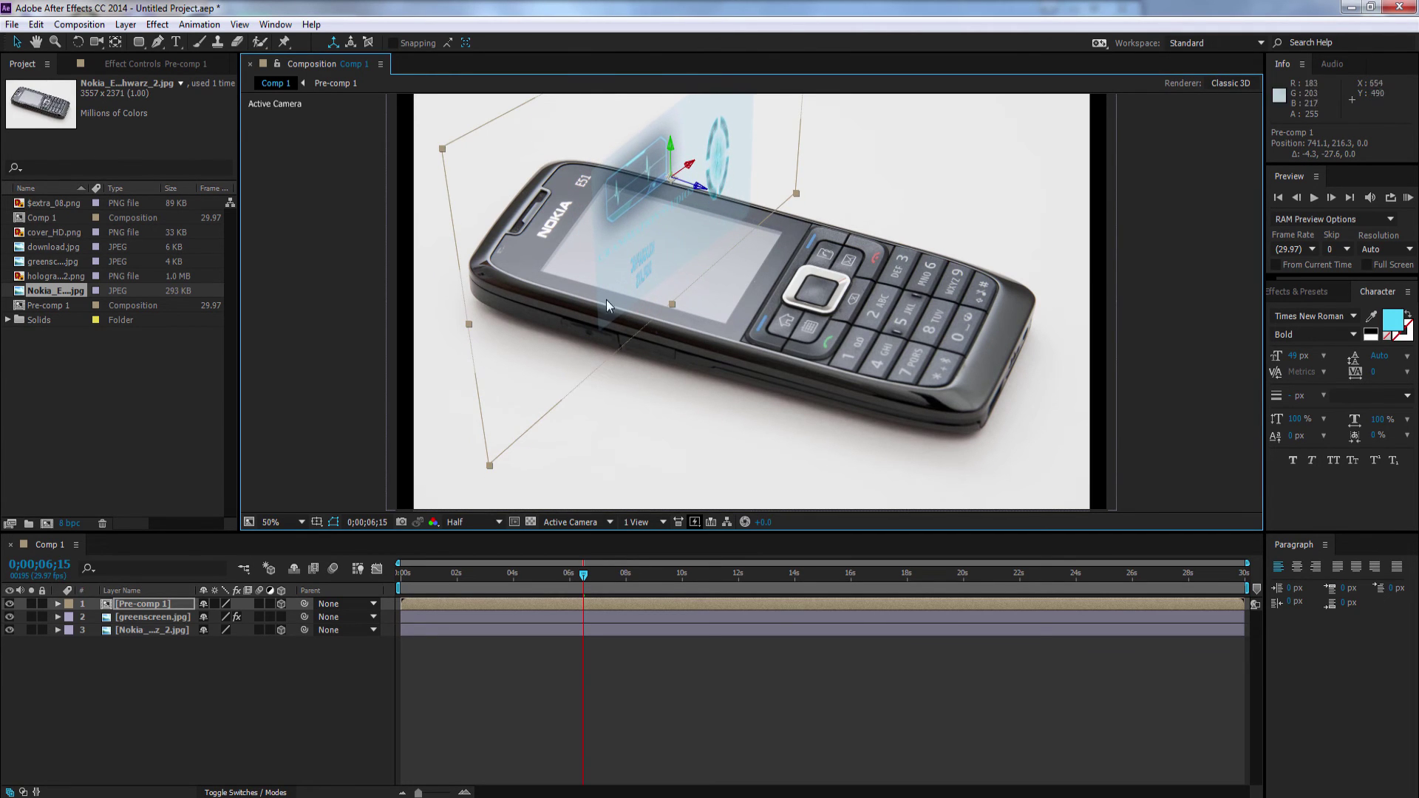
Lower the Nokia photo layer's opacity to about 61%
left_click(57, 629)
left_click(70, 643)
left_click_drag(209, 749, 181, 748)
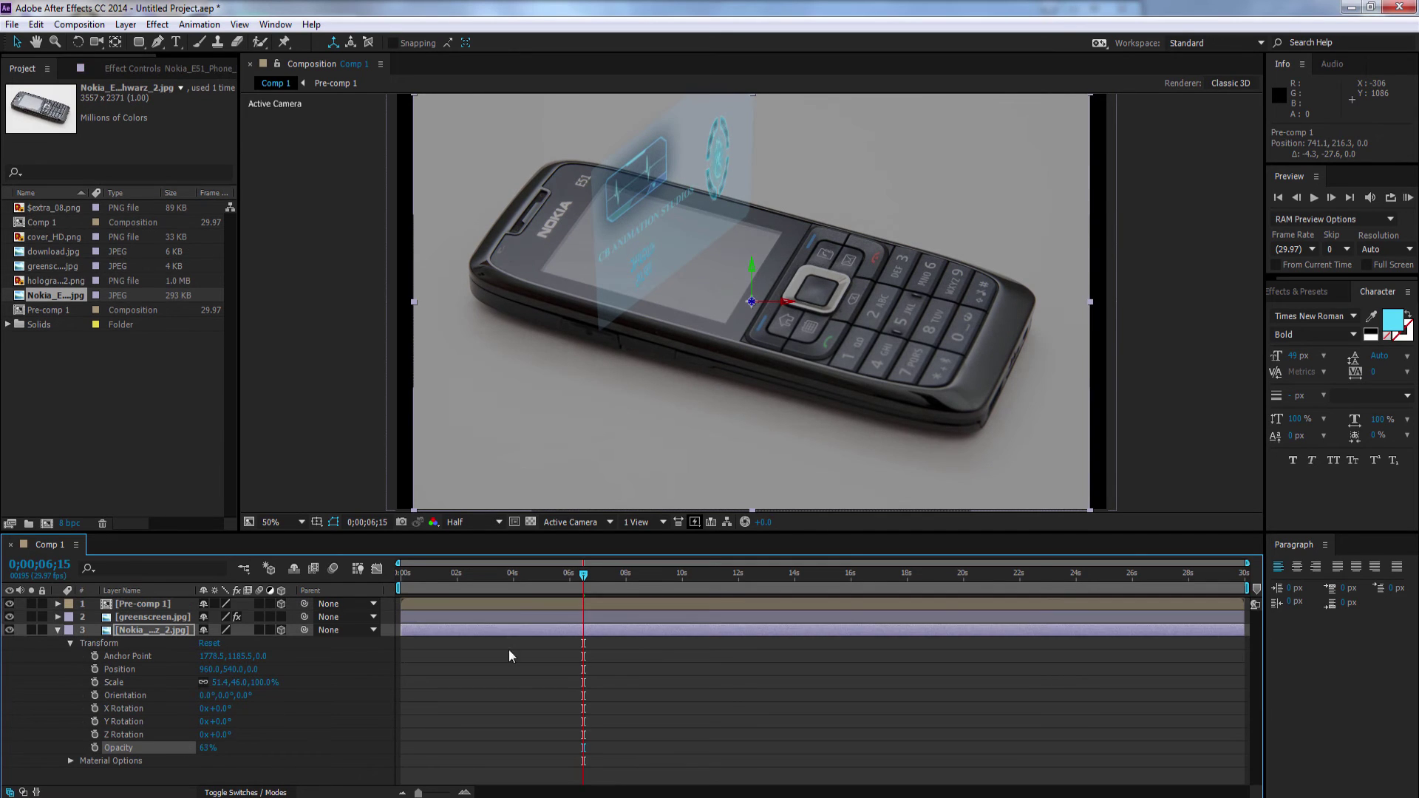
left_click_drag(485, 572, 402, 574)
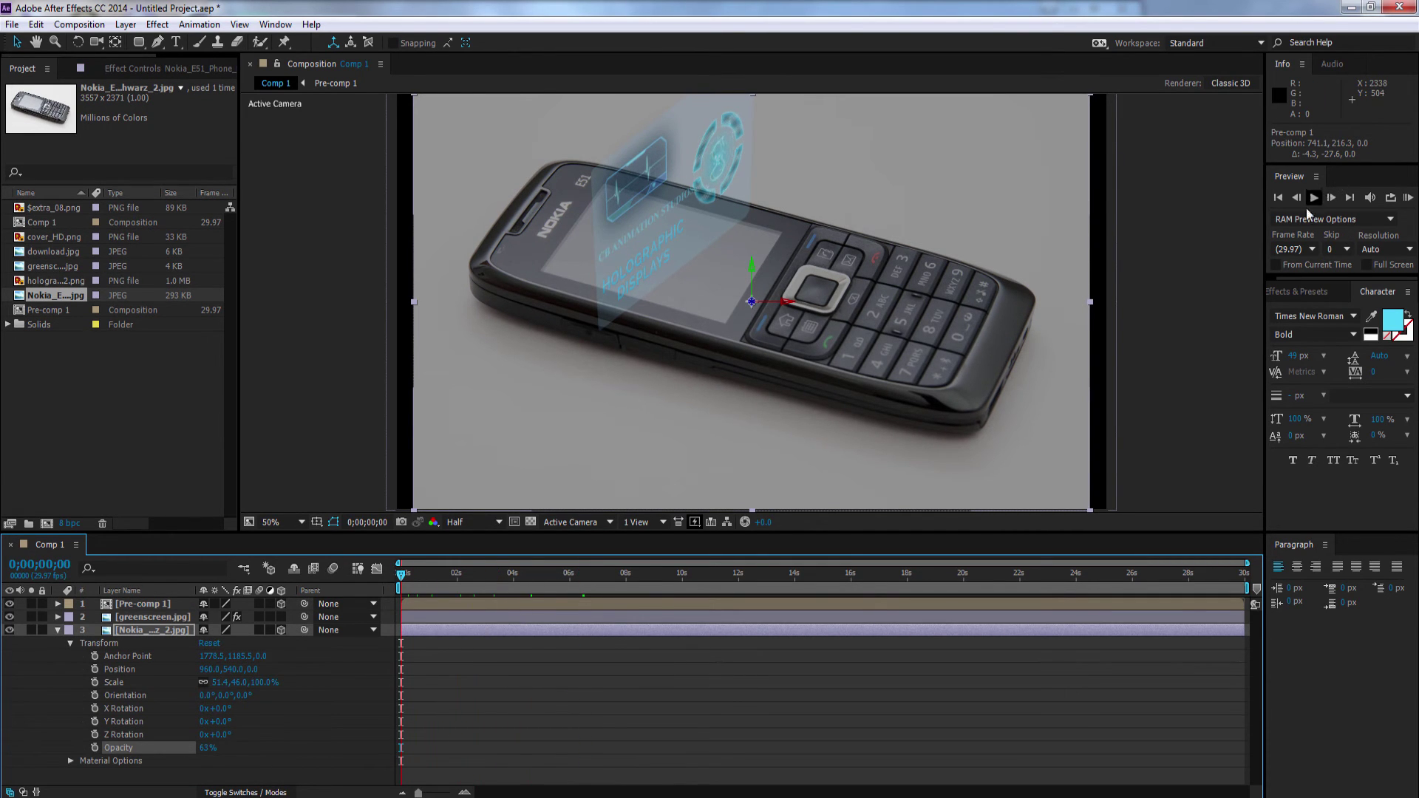
RAM-preview the composition, then nudge the Nokia phone photo slightly left and up
left_click(1314, 198)
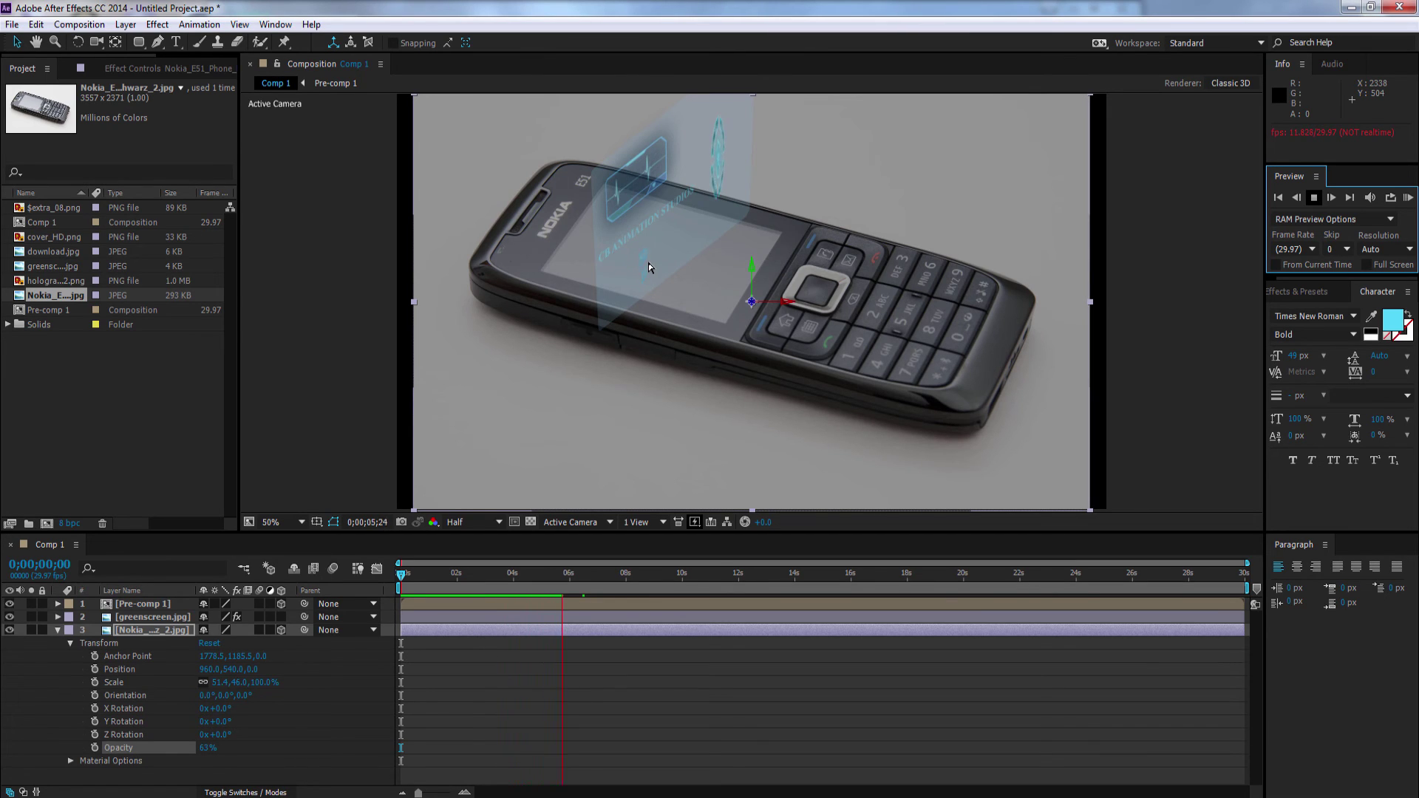
left_click(574, 228)
left_click_drag(602, 261, 640, 291)
Rotate Pre-comp 1 to orientation 6.9°, 298.1°, 358.2° so the hologram stands upright
left_click(149, 602)
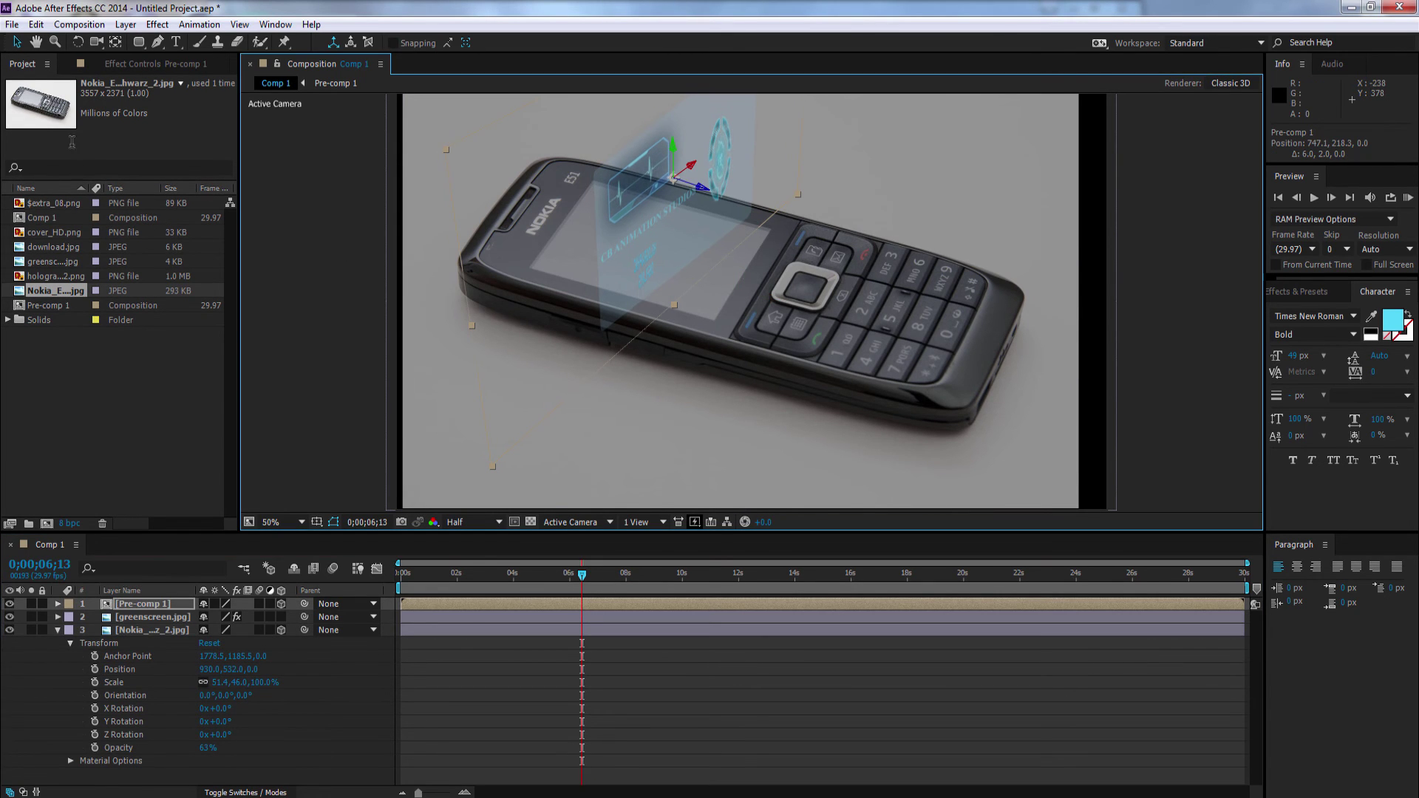
left_click(78, 43)
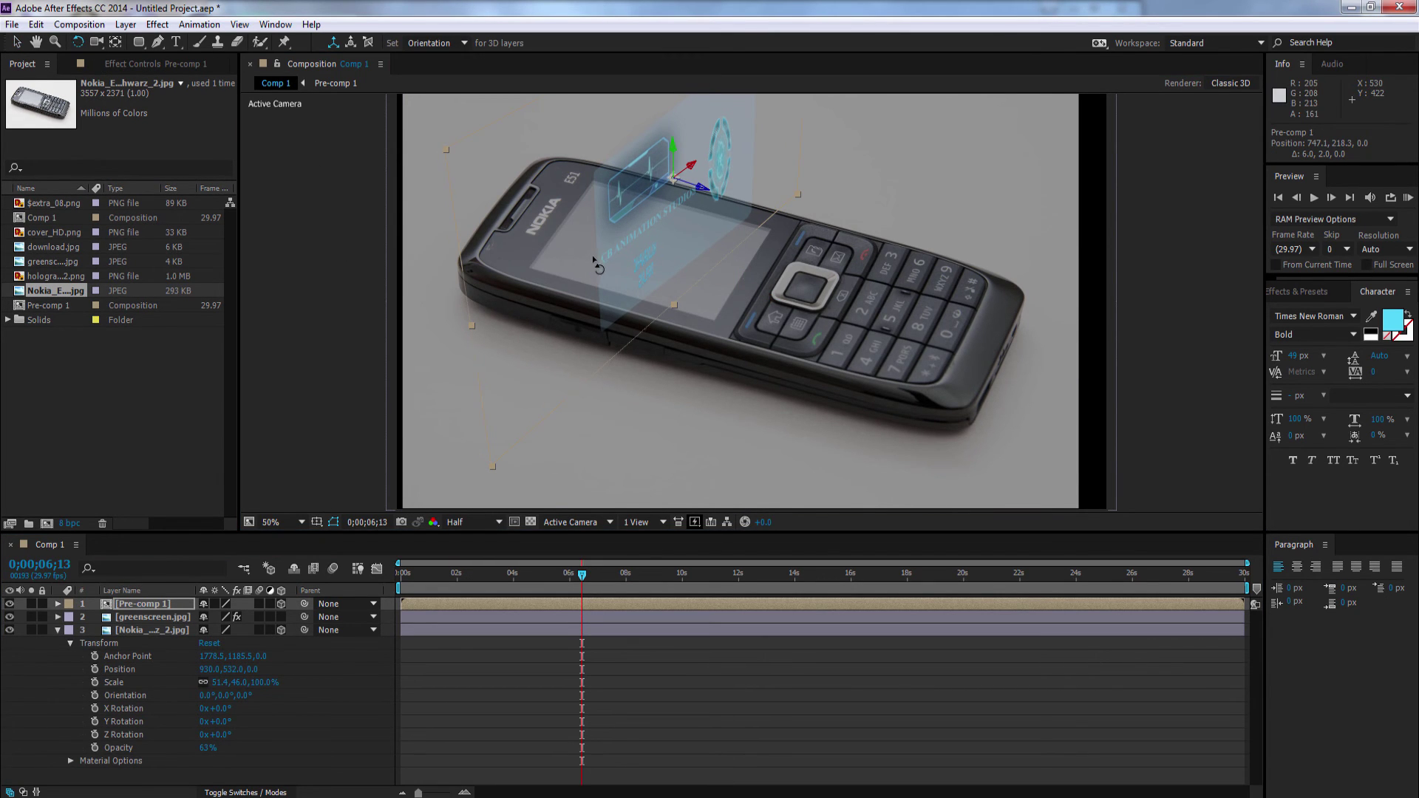
left_click_drag(600, 266, 781, 201)
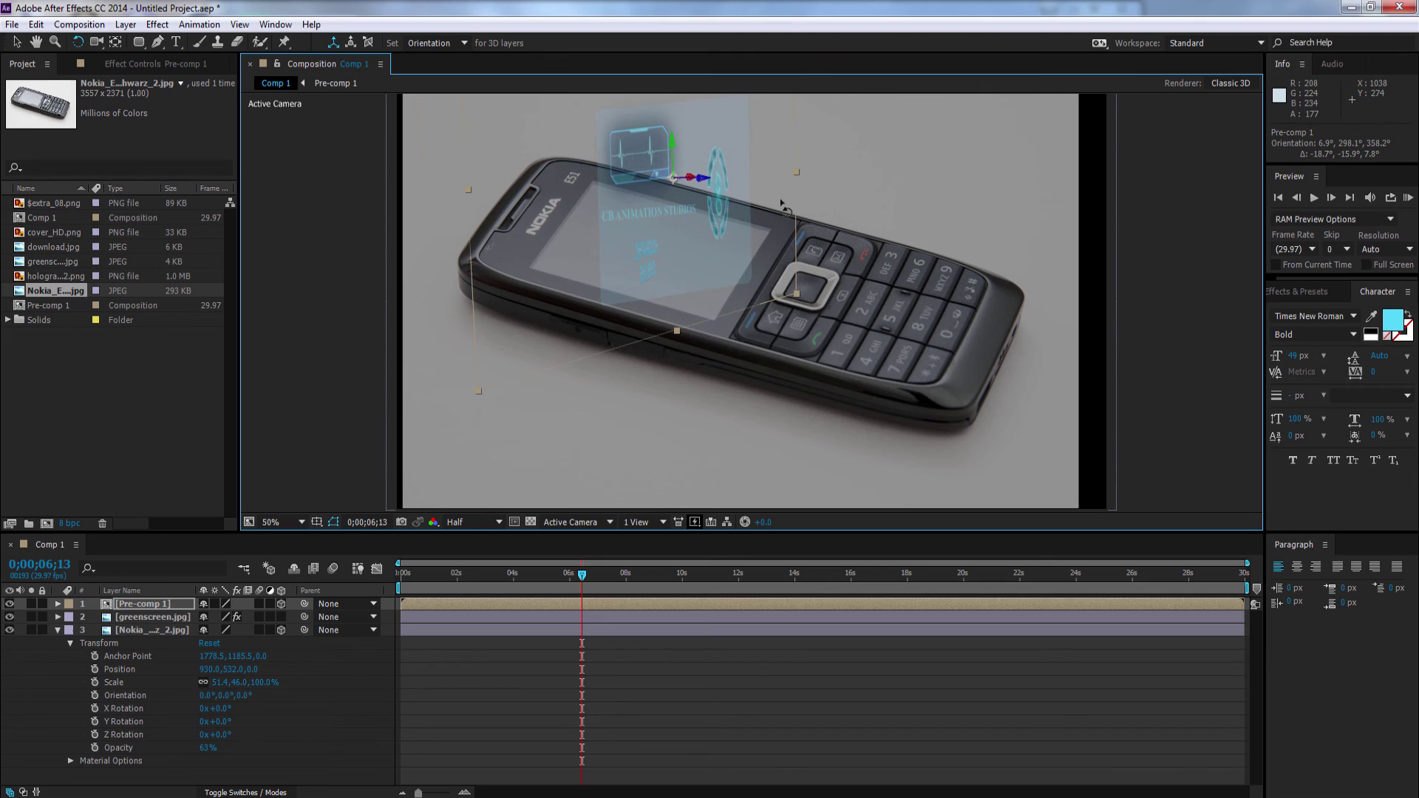
Add a Null Object layer and parent it to Pre-comp 1
left_click(58, 630)
right_click(113, 685)
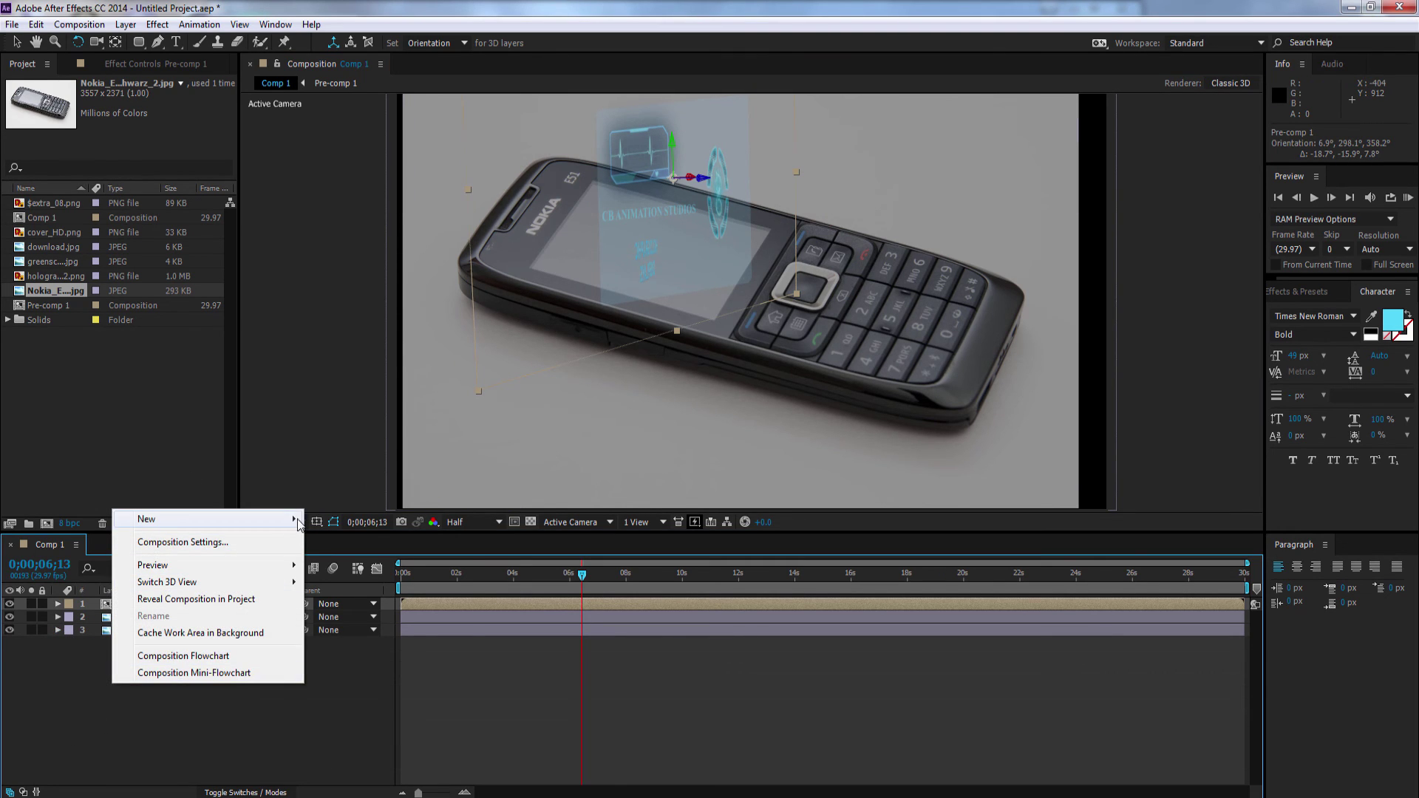
mouse_move(298, 523)
left_click(403, 606)
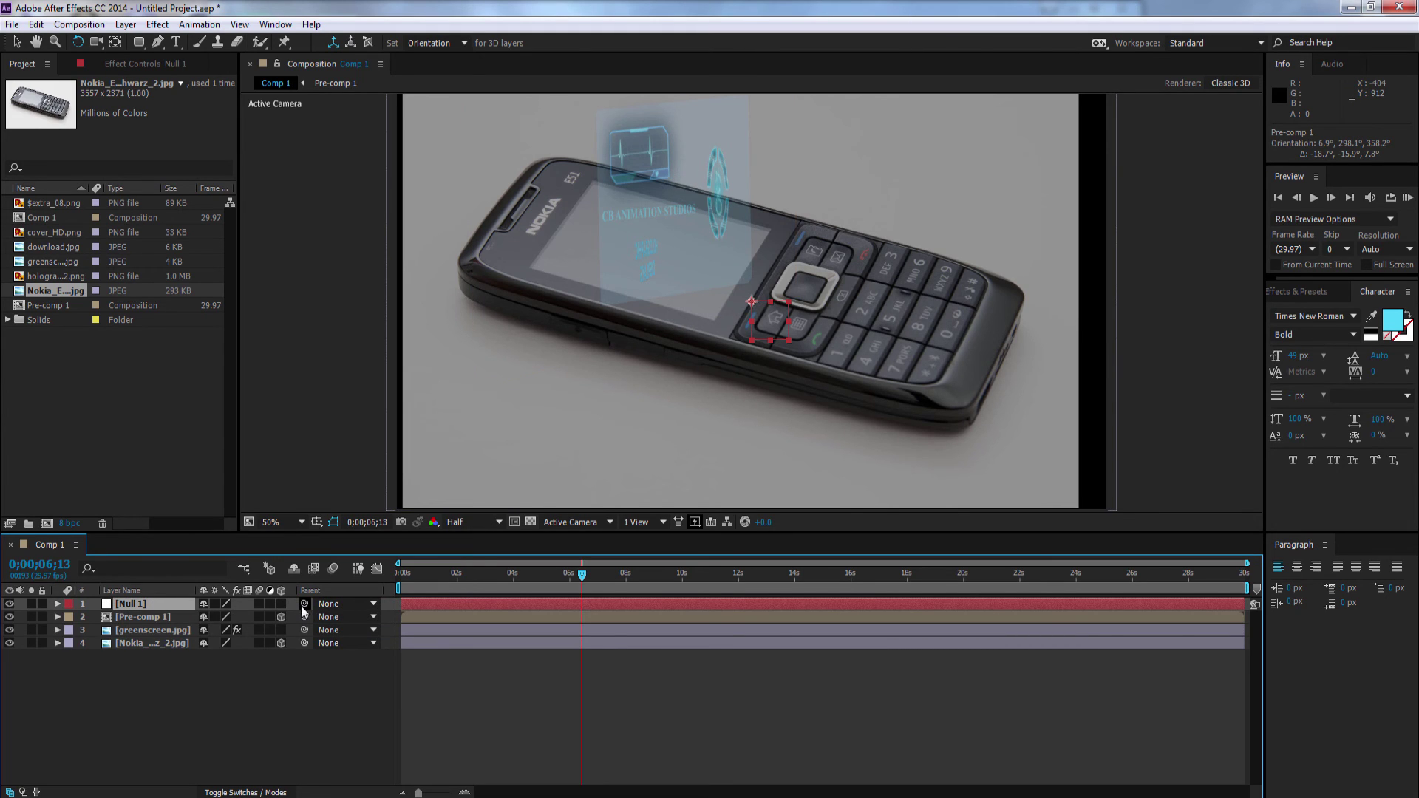
left_click_drag(305, 604, 171, 613)
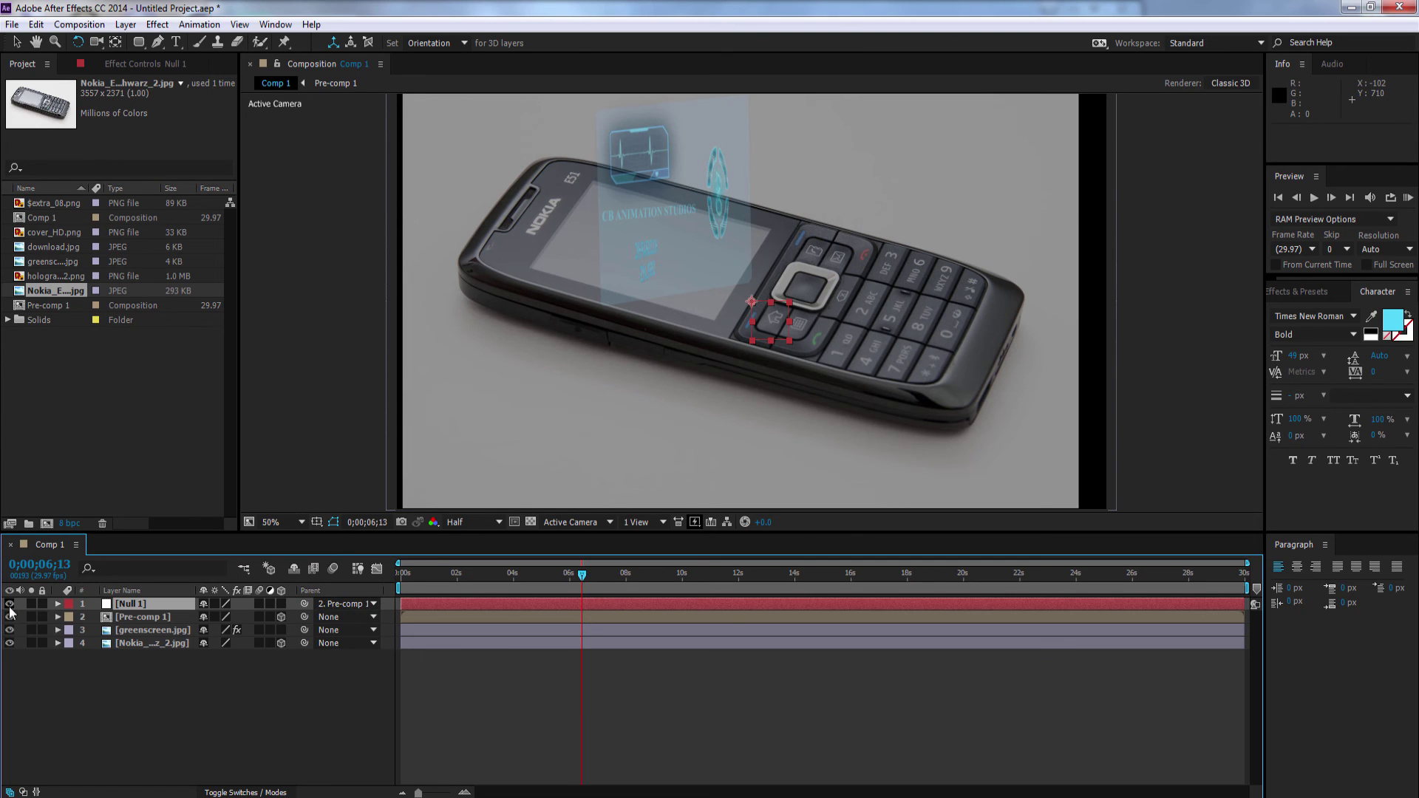
Adjust Null 1's position and scale, make it 3D, and turn its Z orientation about 5°
left_click(58, 604)
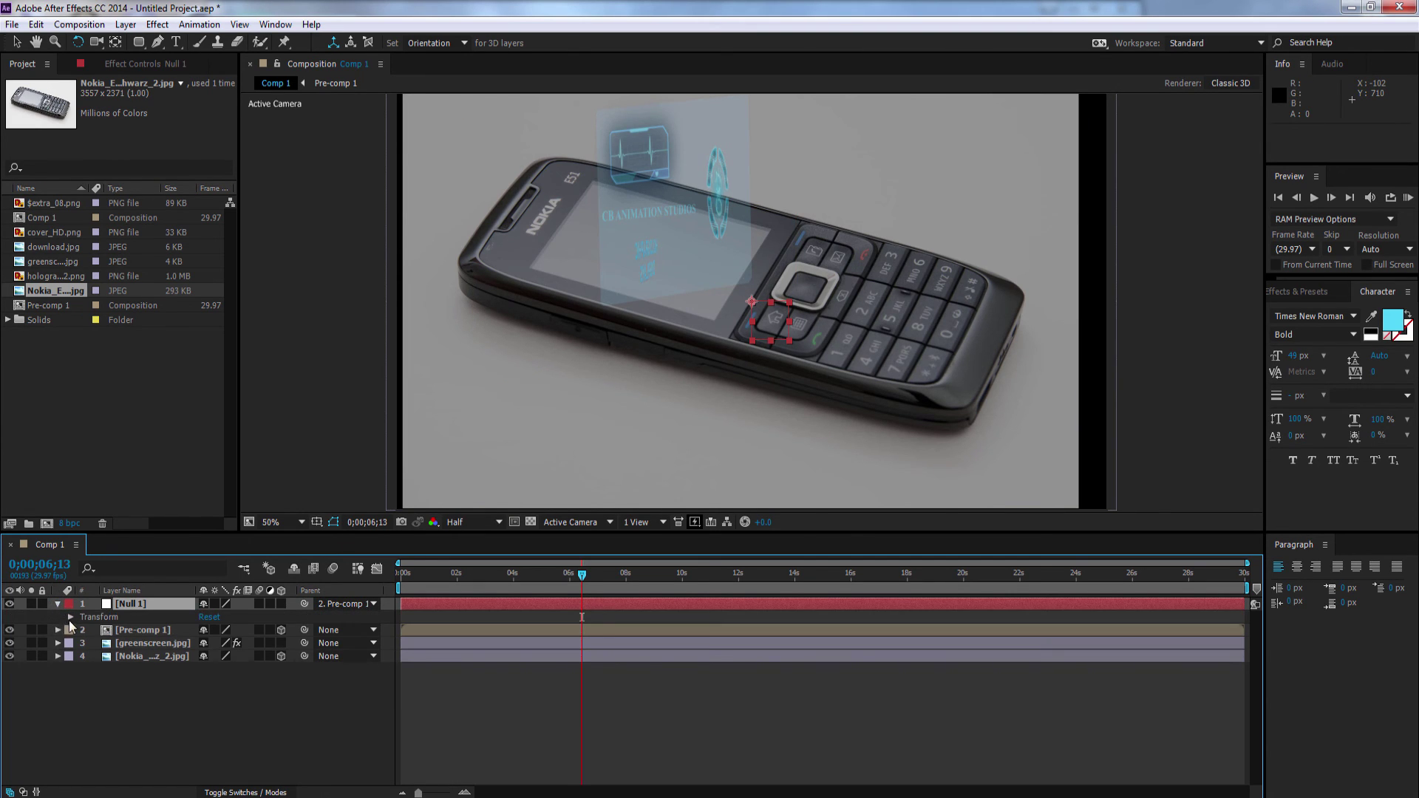
left_click(70, 617)
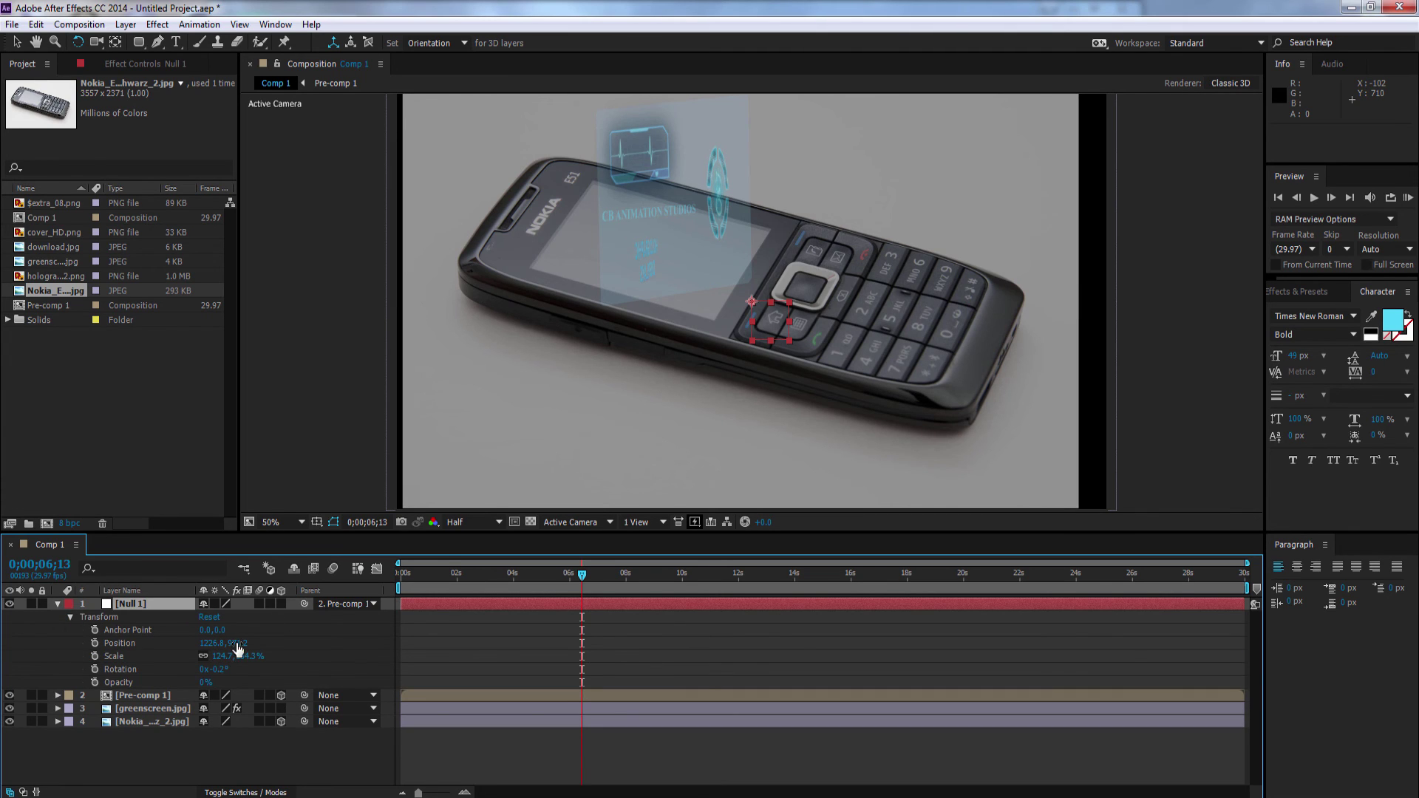
left_click_drag(239, 648, 162, 695)
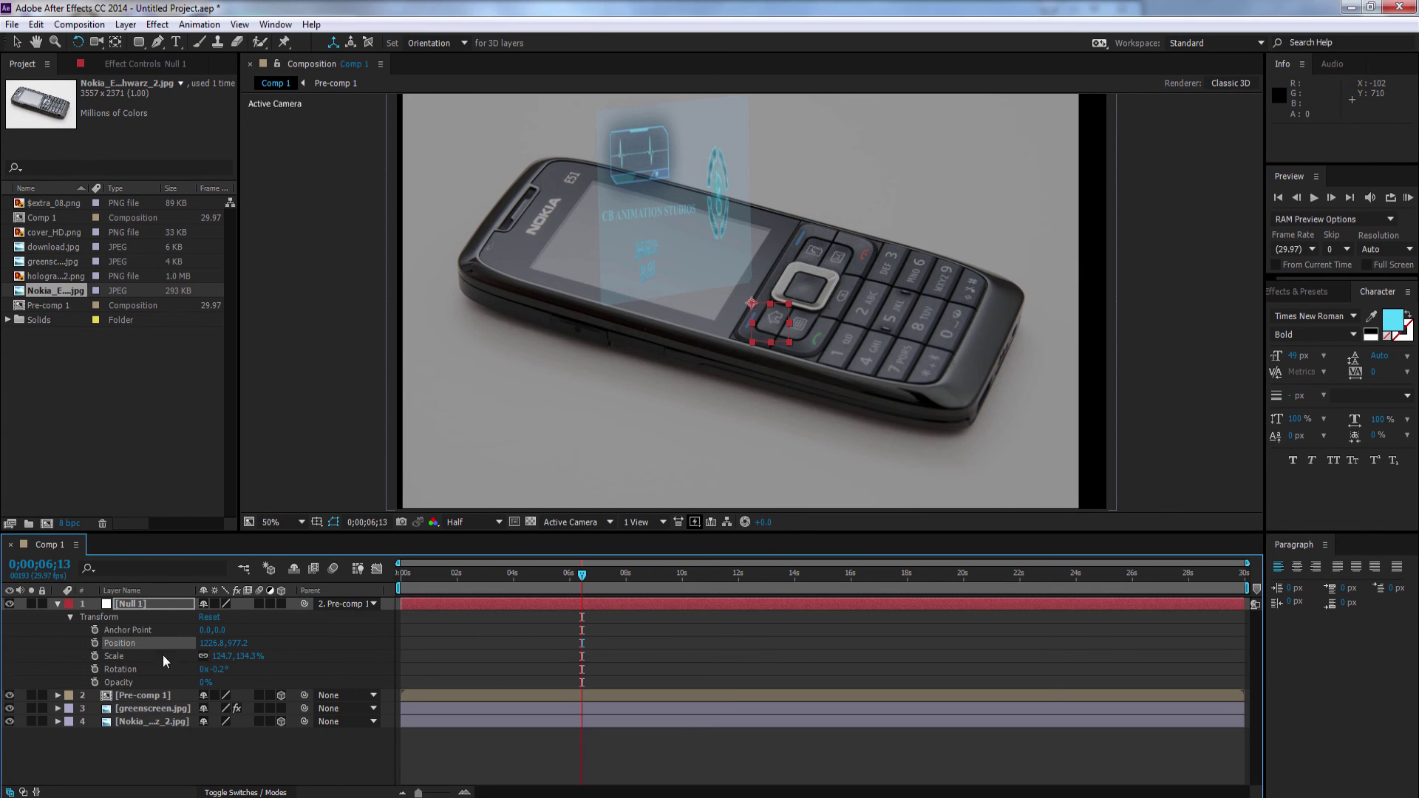
left_click_drag(246, 658, 258, 654)
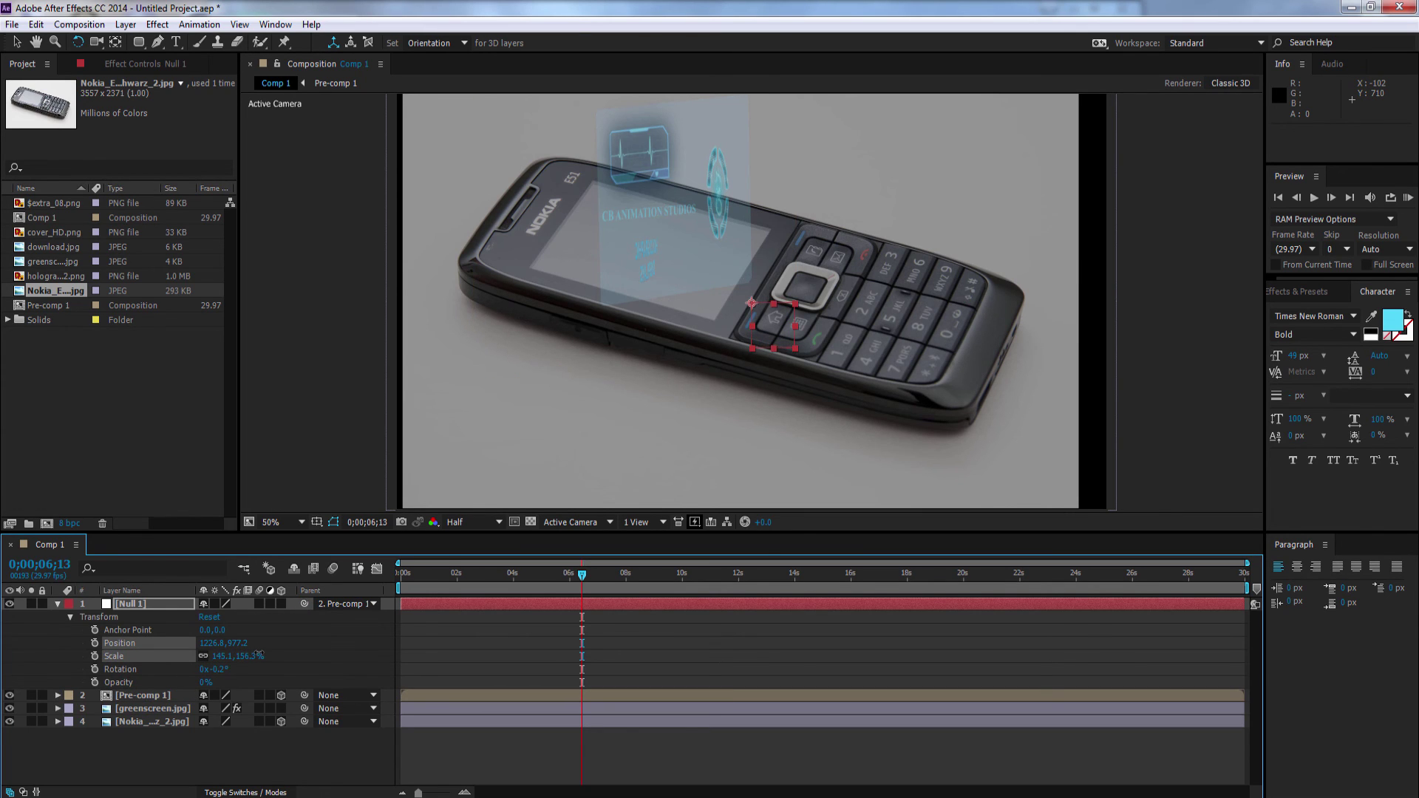
left_click(282, 604)
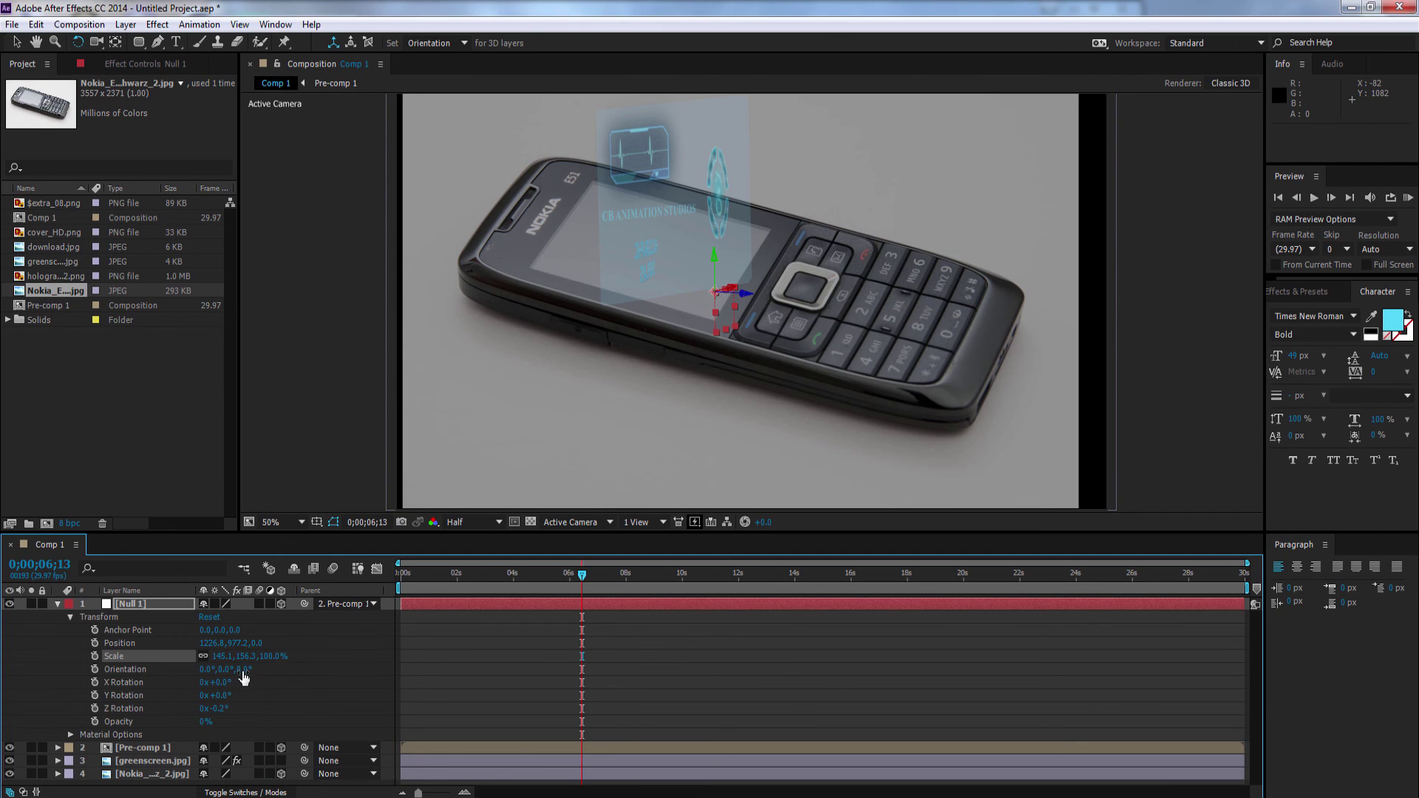
left_click_drag(244, 672, 227, 663)
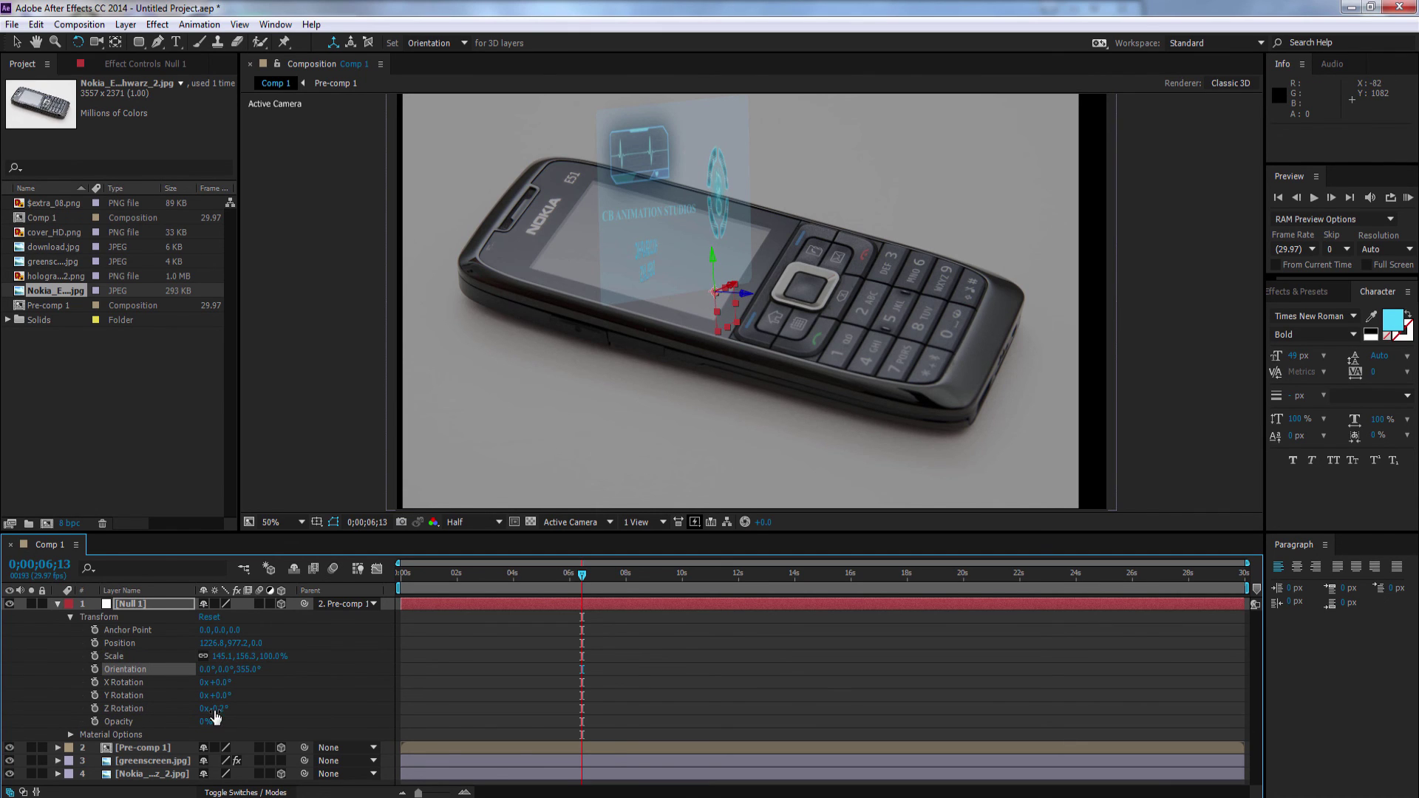
left_click(58, 604)
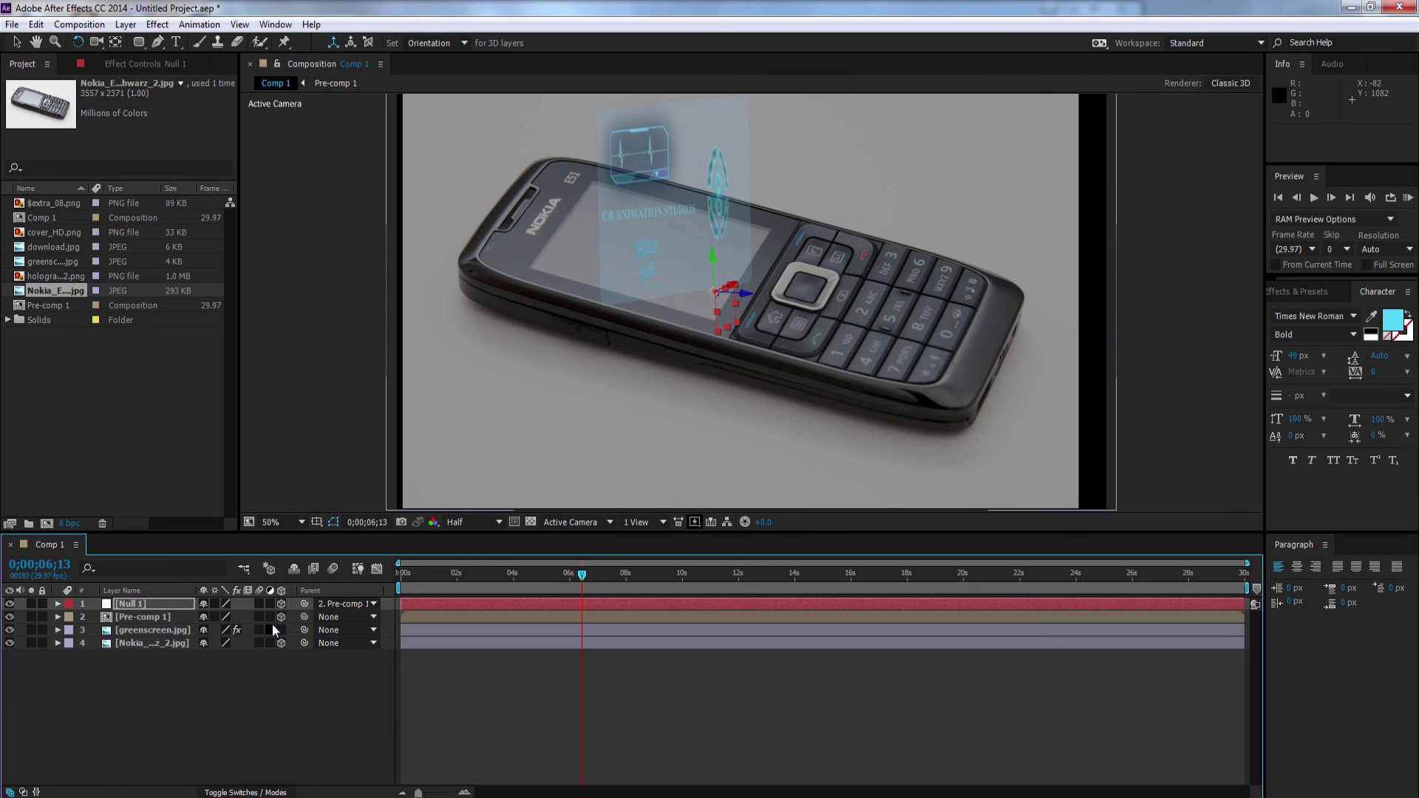
Re-tilt Pre-comp 1 to orientation 50.2°, 289.4° over the phone
left_click_drag(304, 617, 161, 602)
left_click_drag(650, 264, 653, 275)
left_click(655, 281)
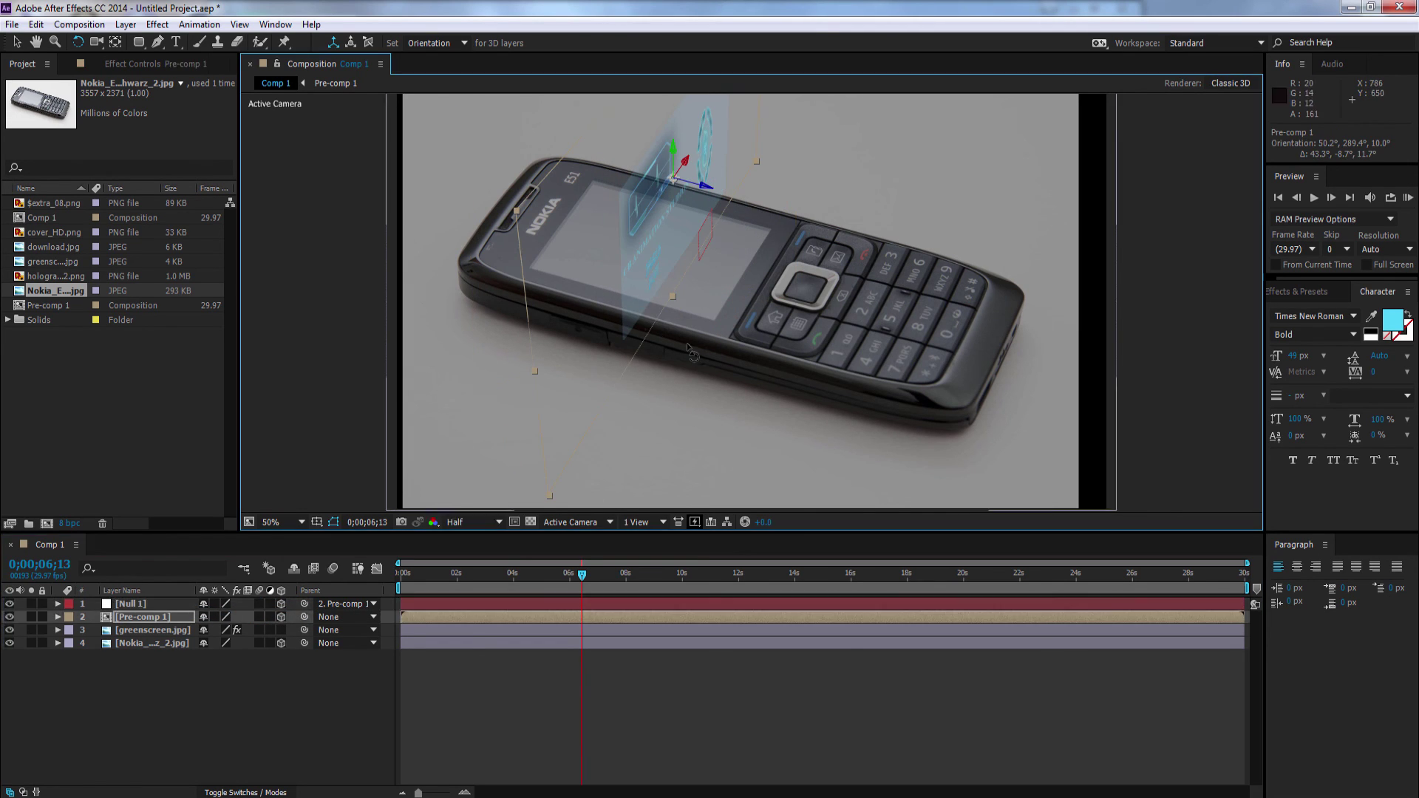
With the Selection tool, deselect layers and scrub the playhead to about 0;00;20;24
left_click(16, 42)
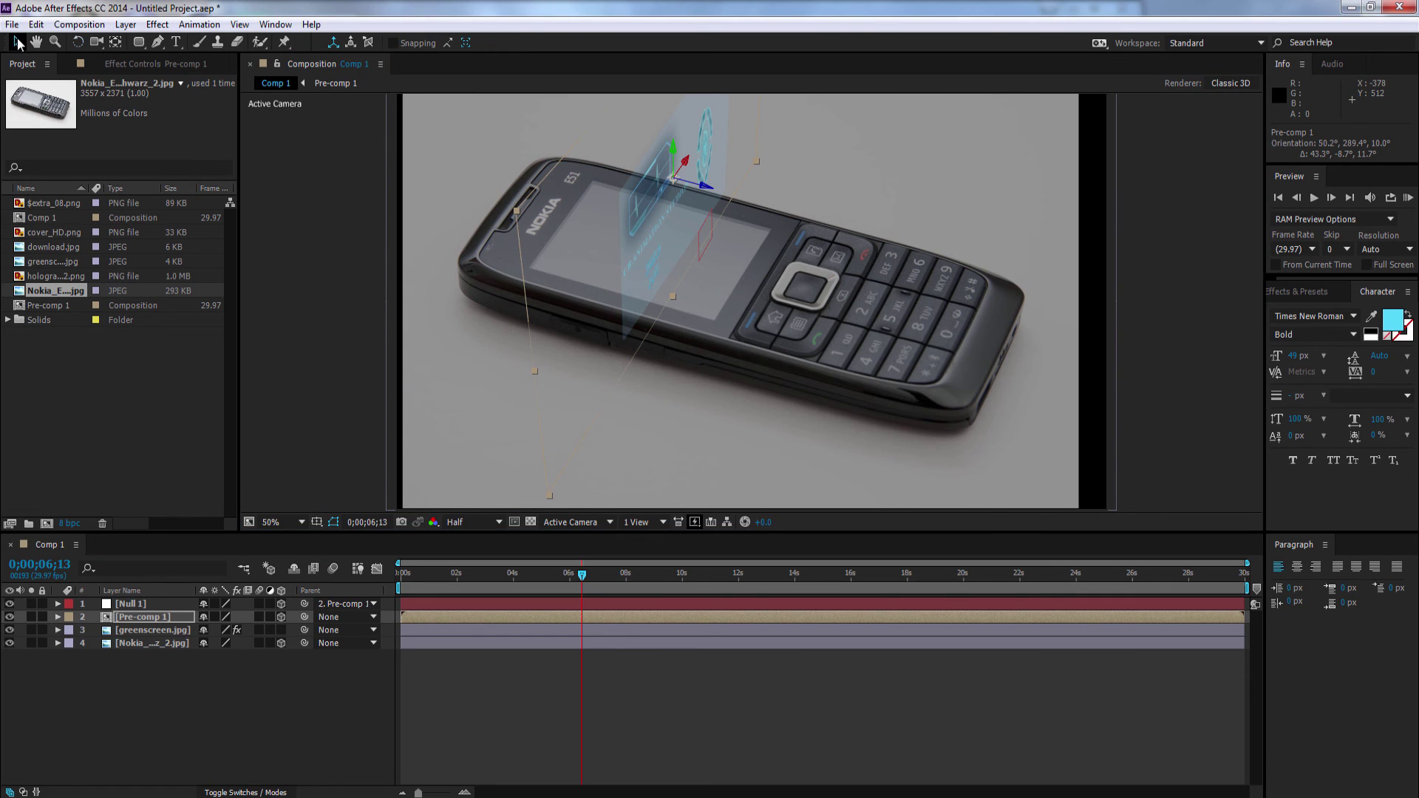
left_click(333, 522)
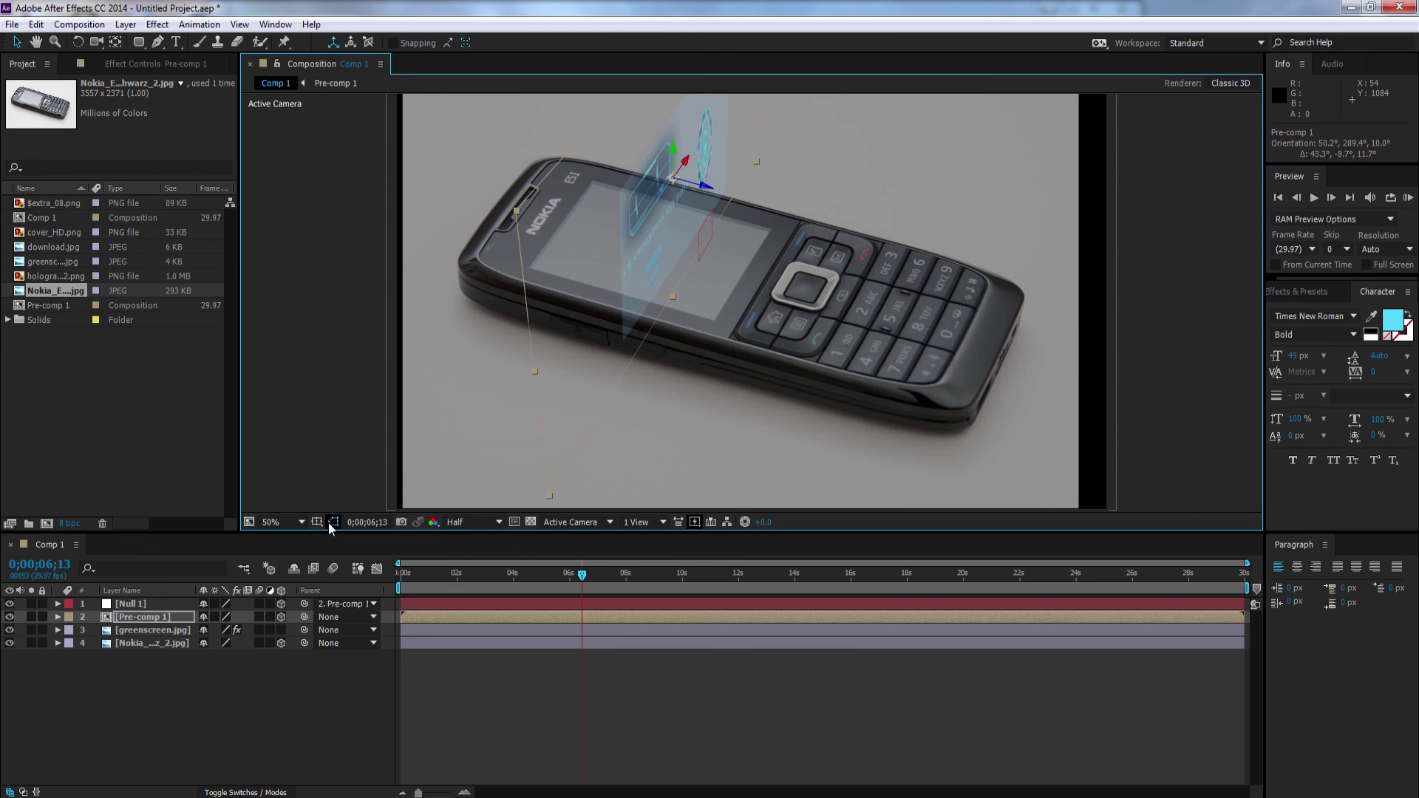
left_click(335, 424)
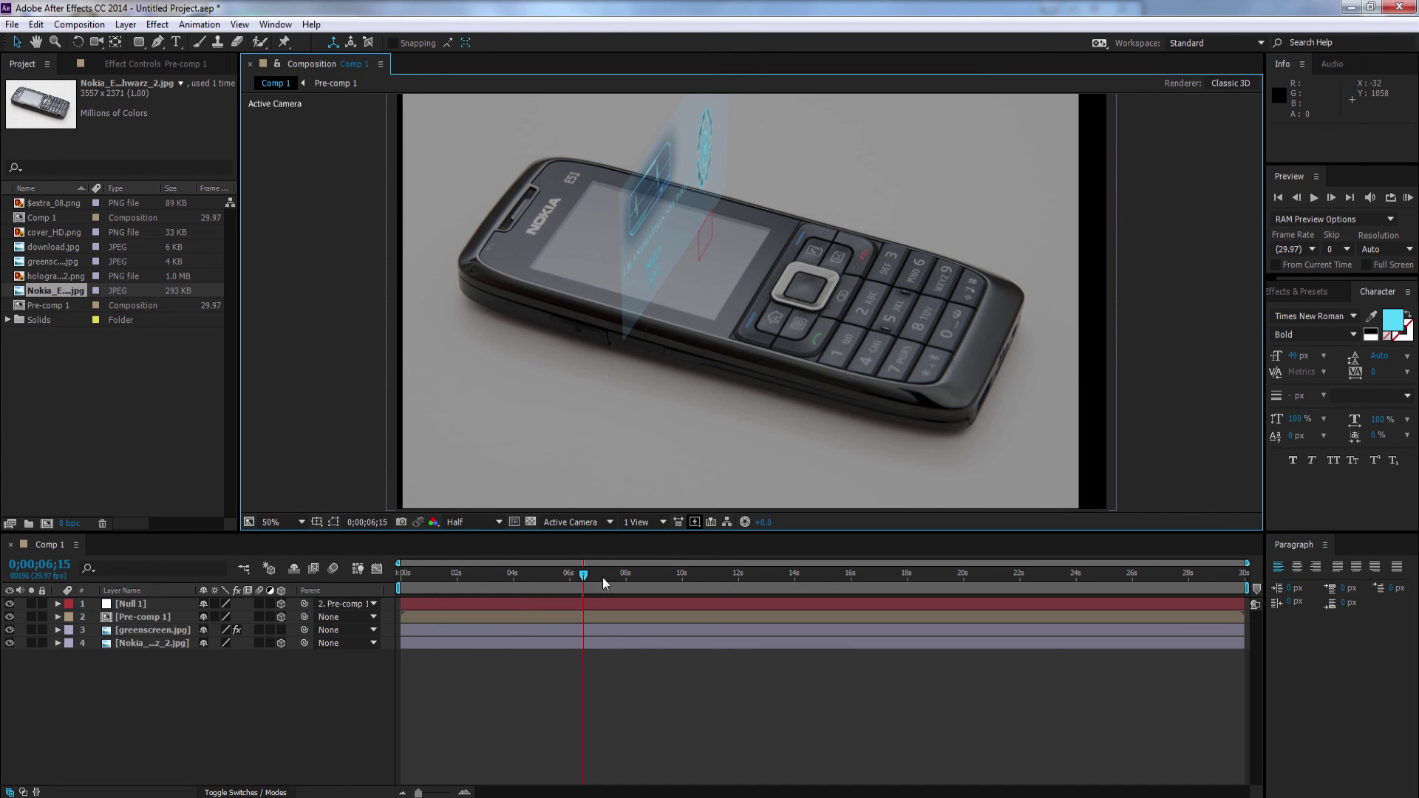
left_click_drag(611, 583, 947, 596)
left_click(125, 646)
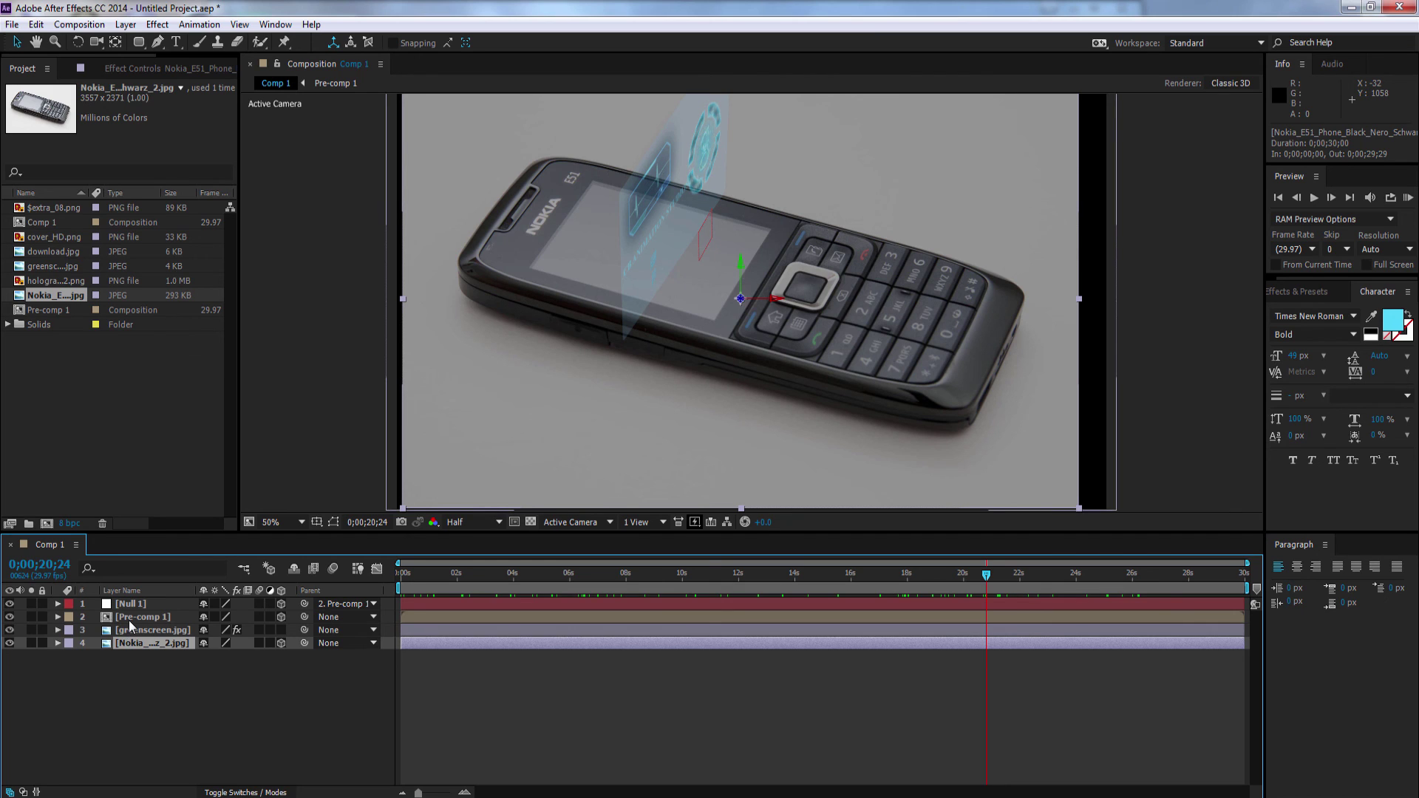
Apply the Stylize > Glow effect to Pre-comp 1
left_click(129, 620)
right_click(129, 620)
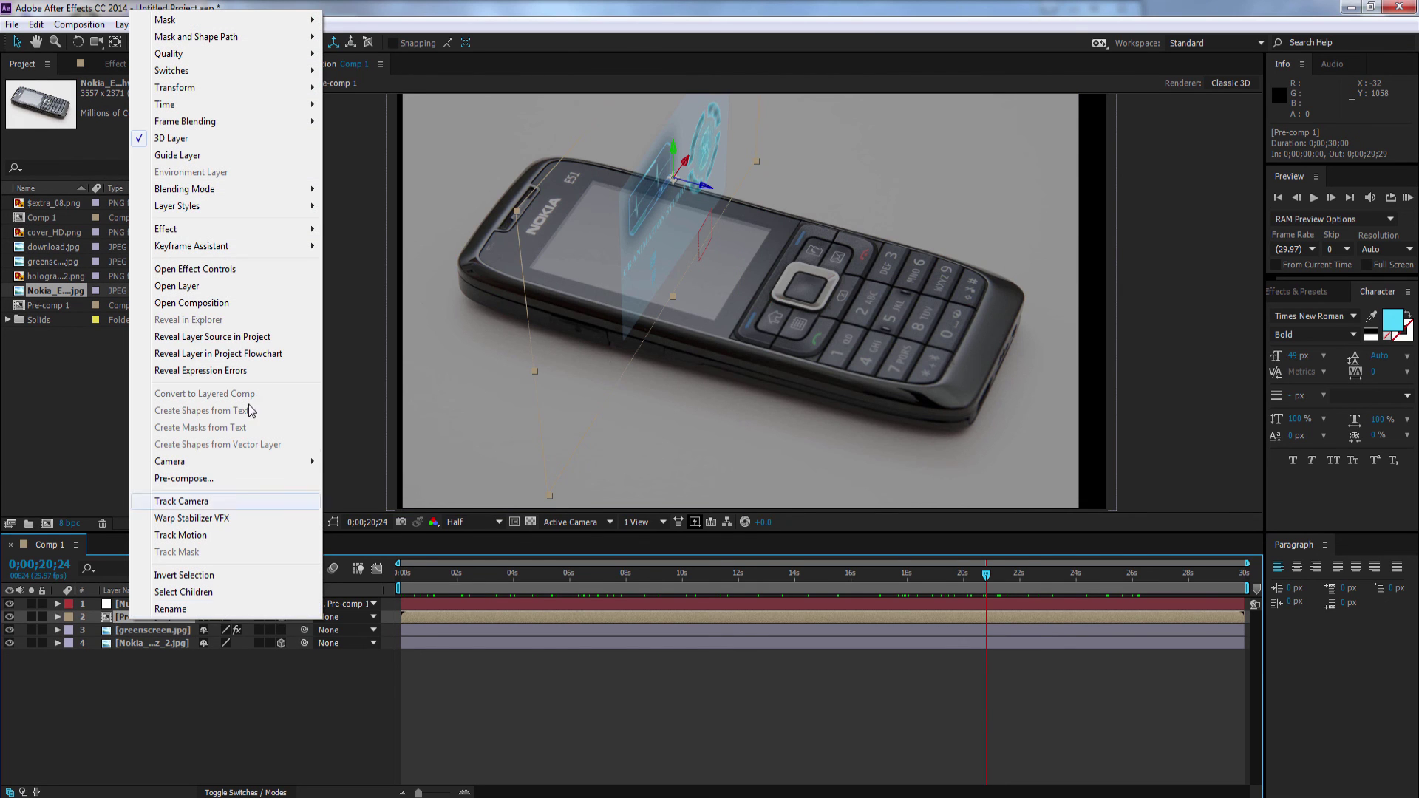
mouse_move(306, 231)
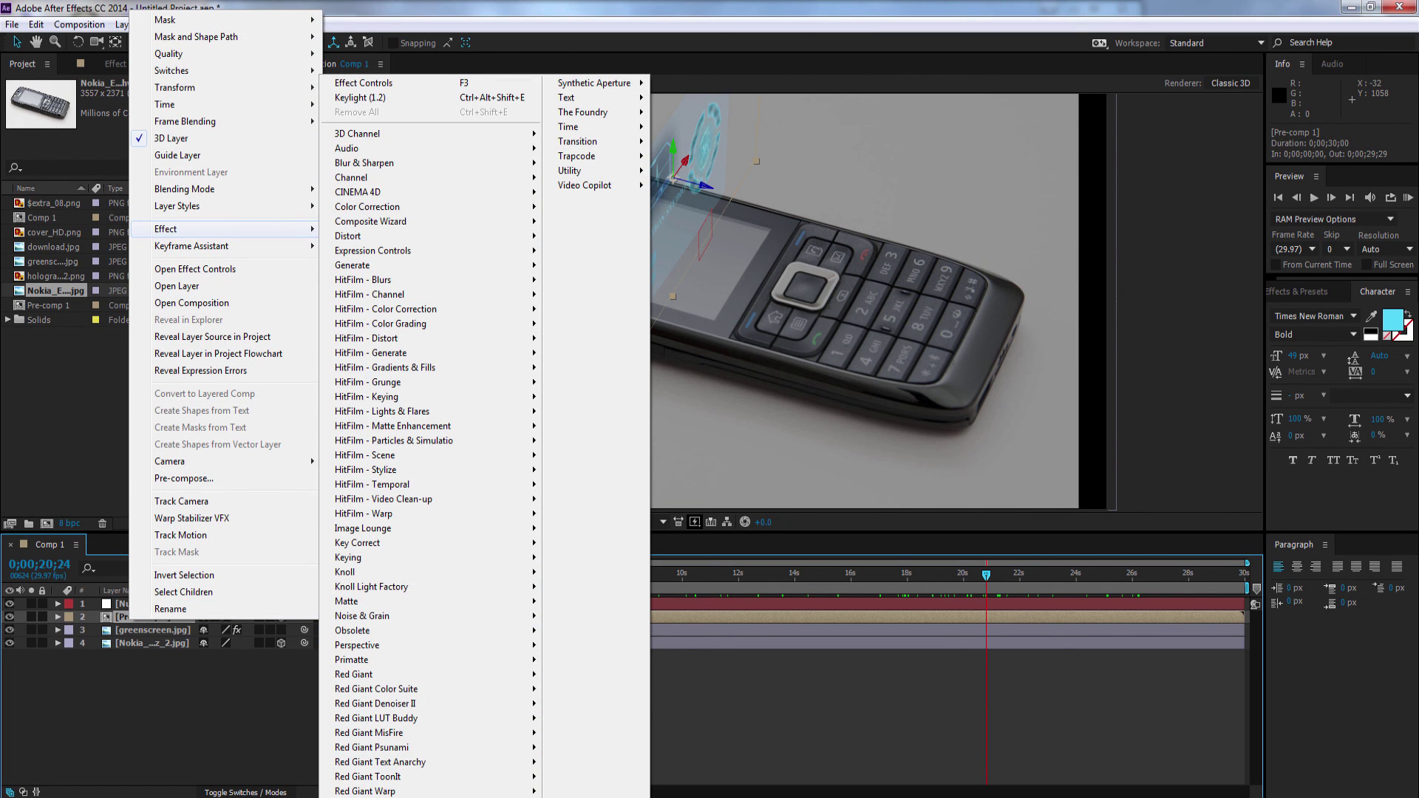
mouse_move(385, 797)
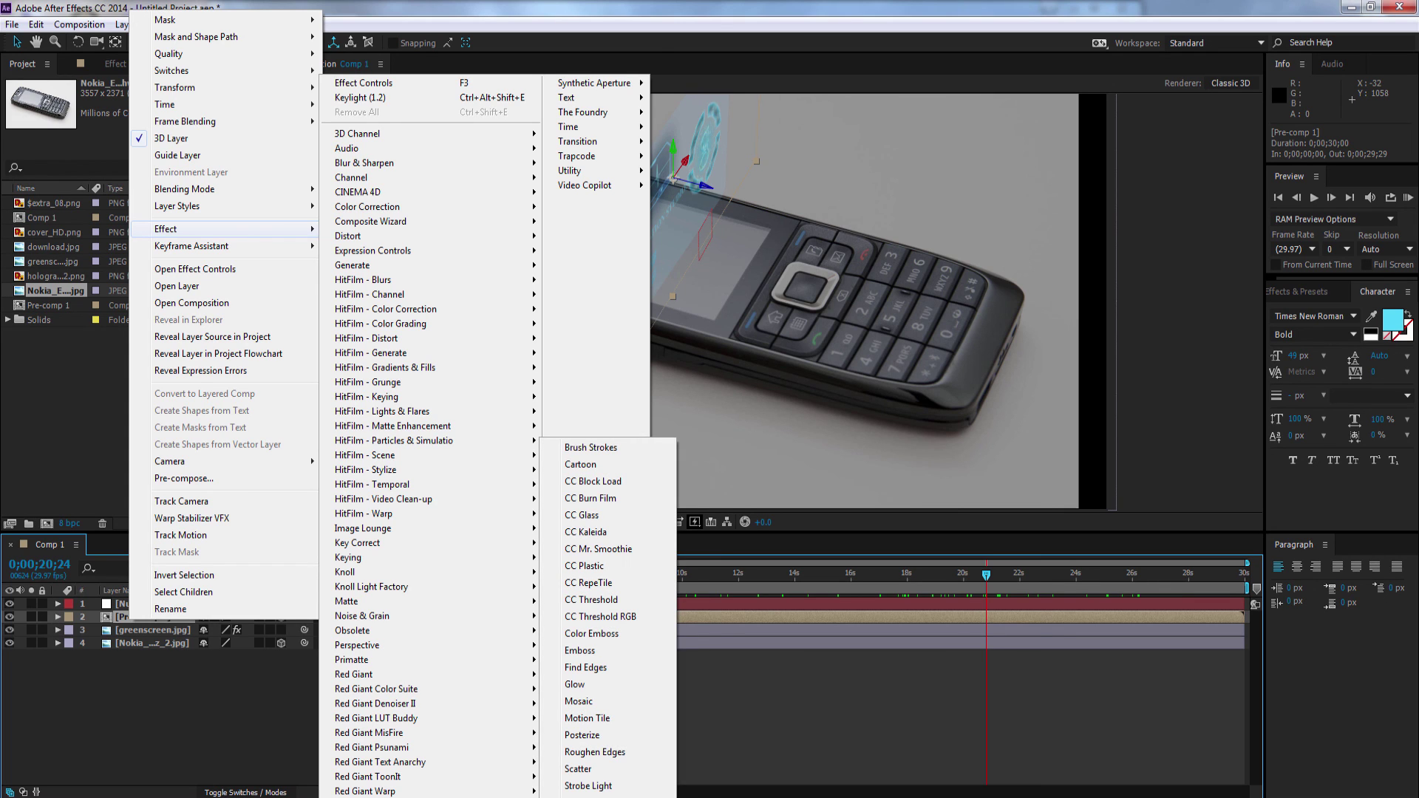
left_click(597, 689)
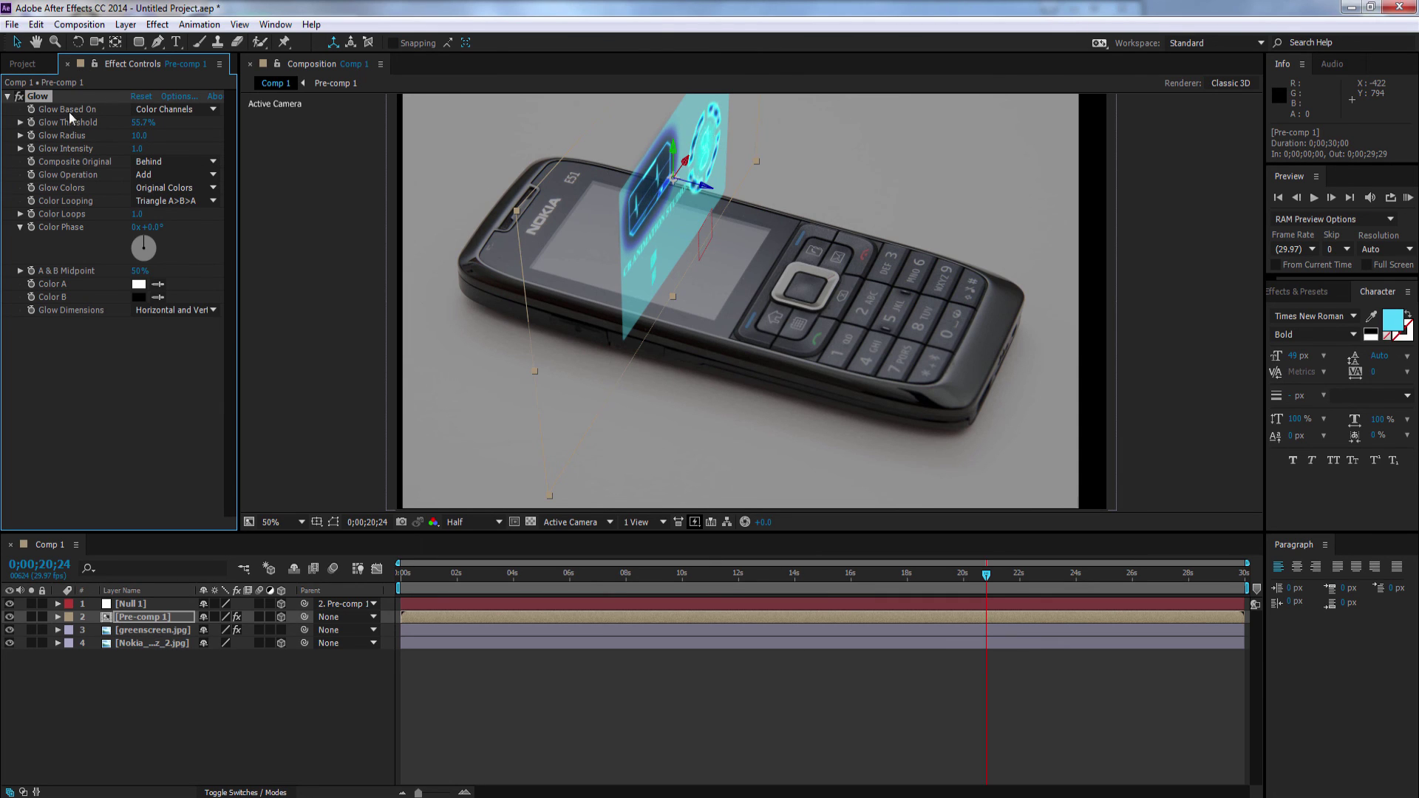
Set Glow Threshold 91%, Radius 116 and Intensity 2.2, and return to frame 0
left_click_drag(138, 135, 128, 126)
left_click_drag(141, 122, 243, 124)
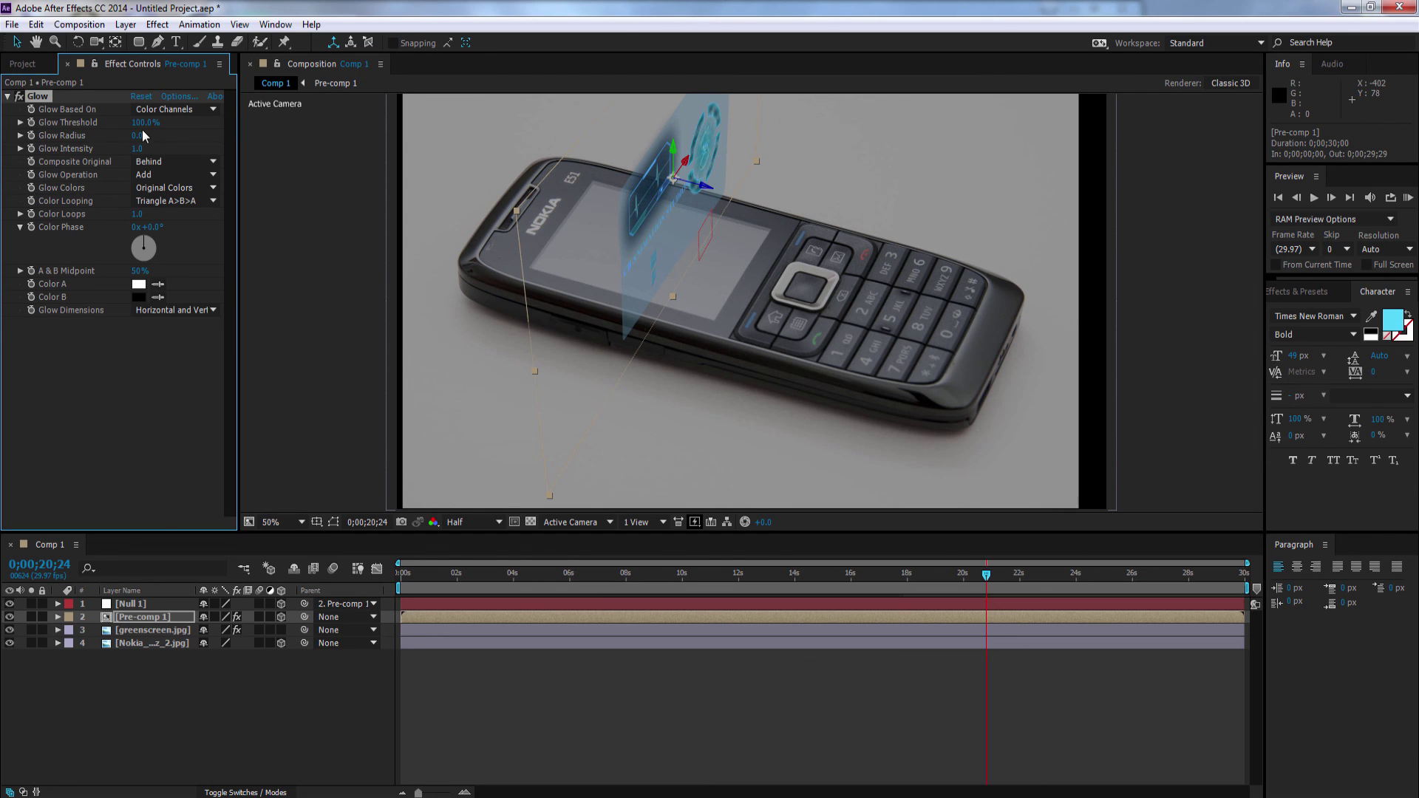
left_click_drag(138, 135, 227, 143)
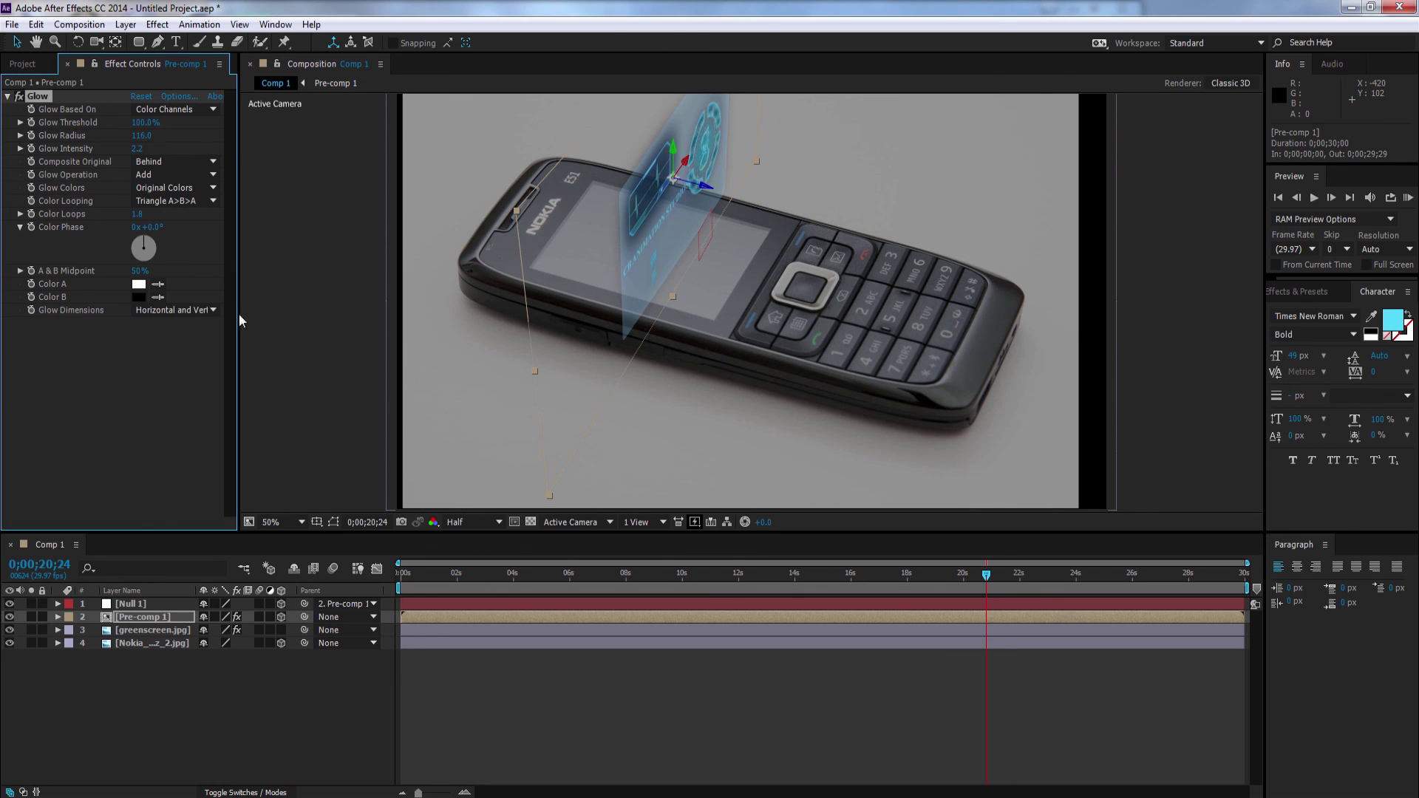
left_click_drag(152, 122, 133, 122)
left_click_drag(987, 575, 388, 614)
Frame the phone in the Composition viewer at 50% and RAM-preview Comp 1 from the start
left_click(389, 618)
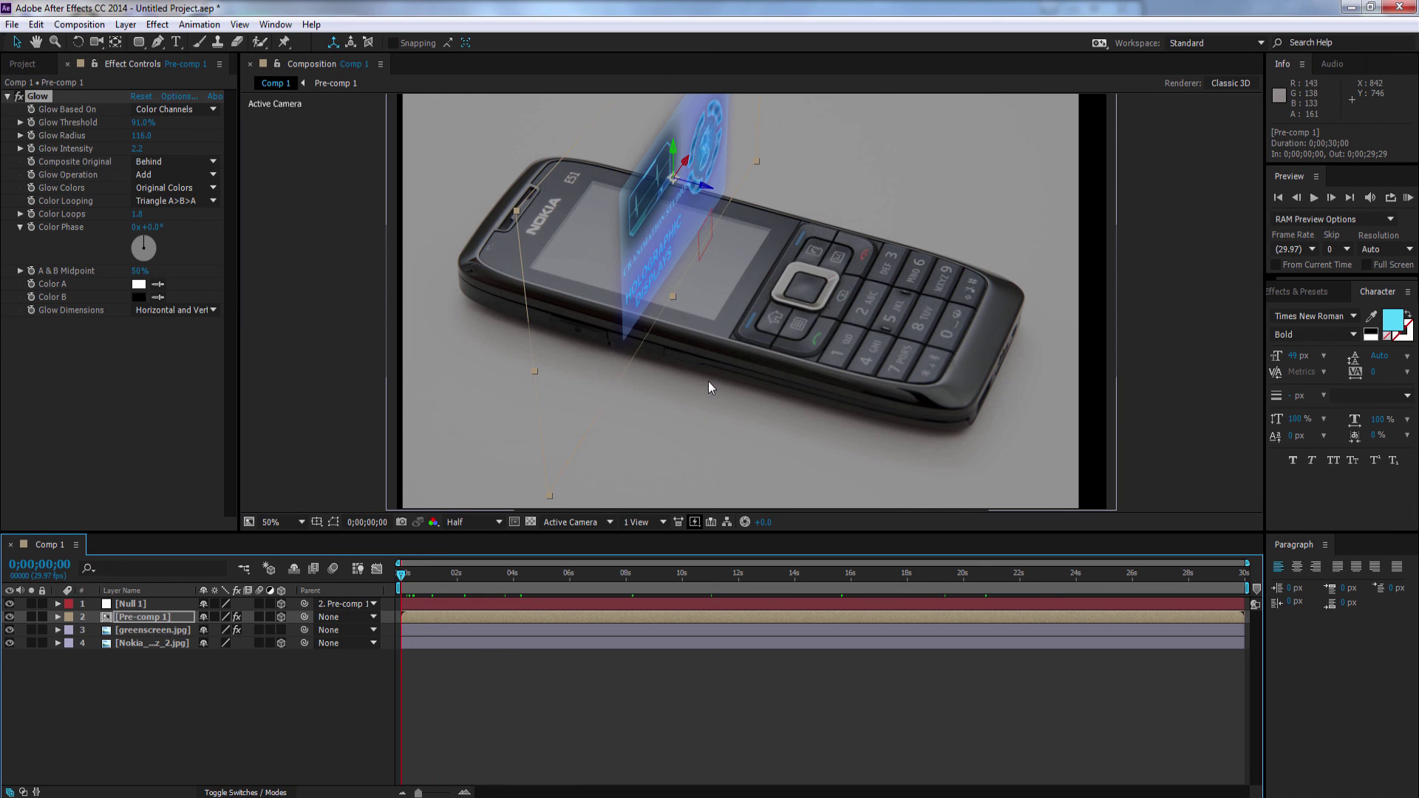
key("period")
left_click_drag(704, 322, 689, 440)
key("comma")
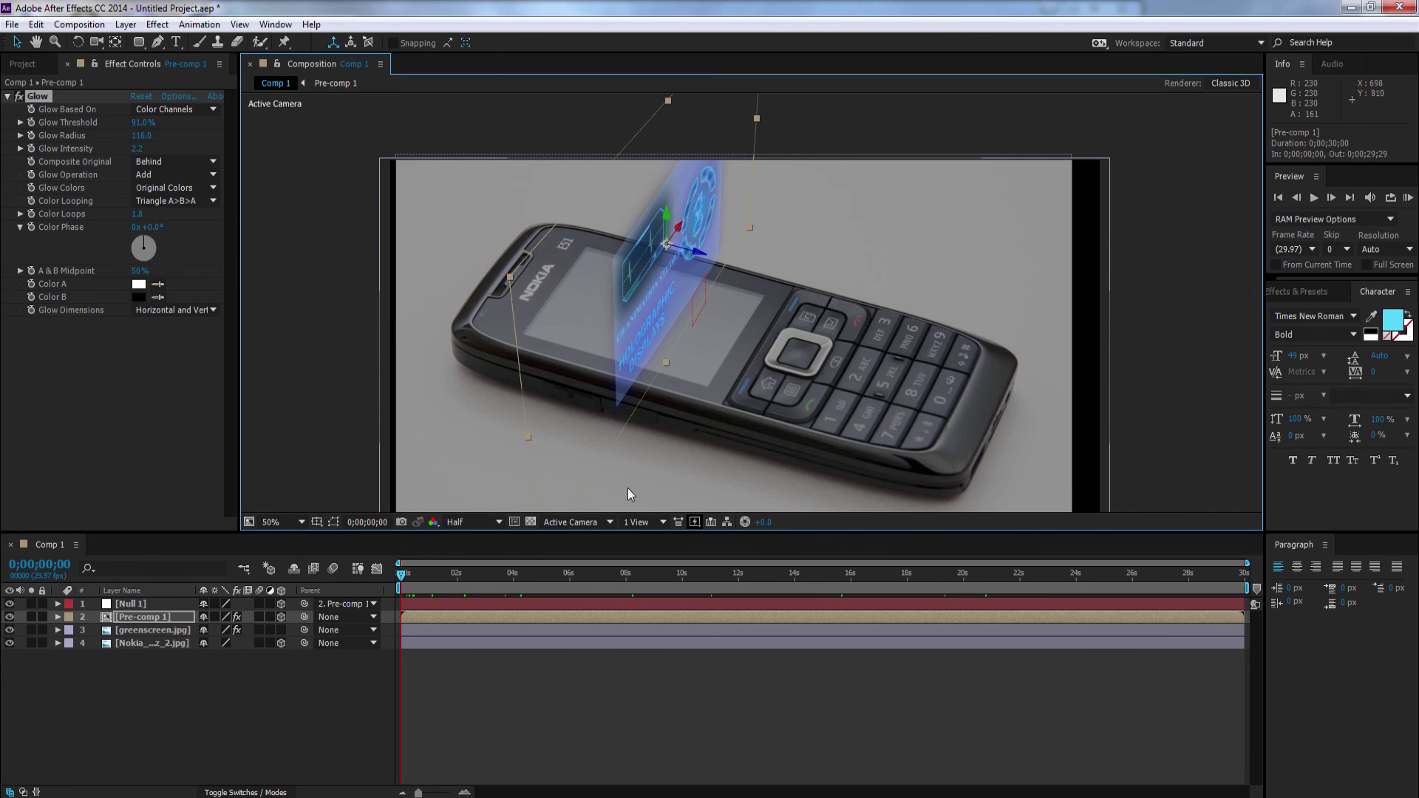
left_click_drag(707, 391, 651, 353)
left_click(1323, 196)
left_click(1318, 197)
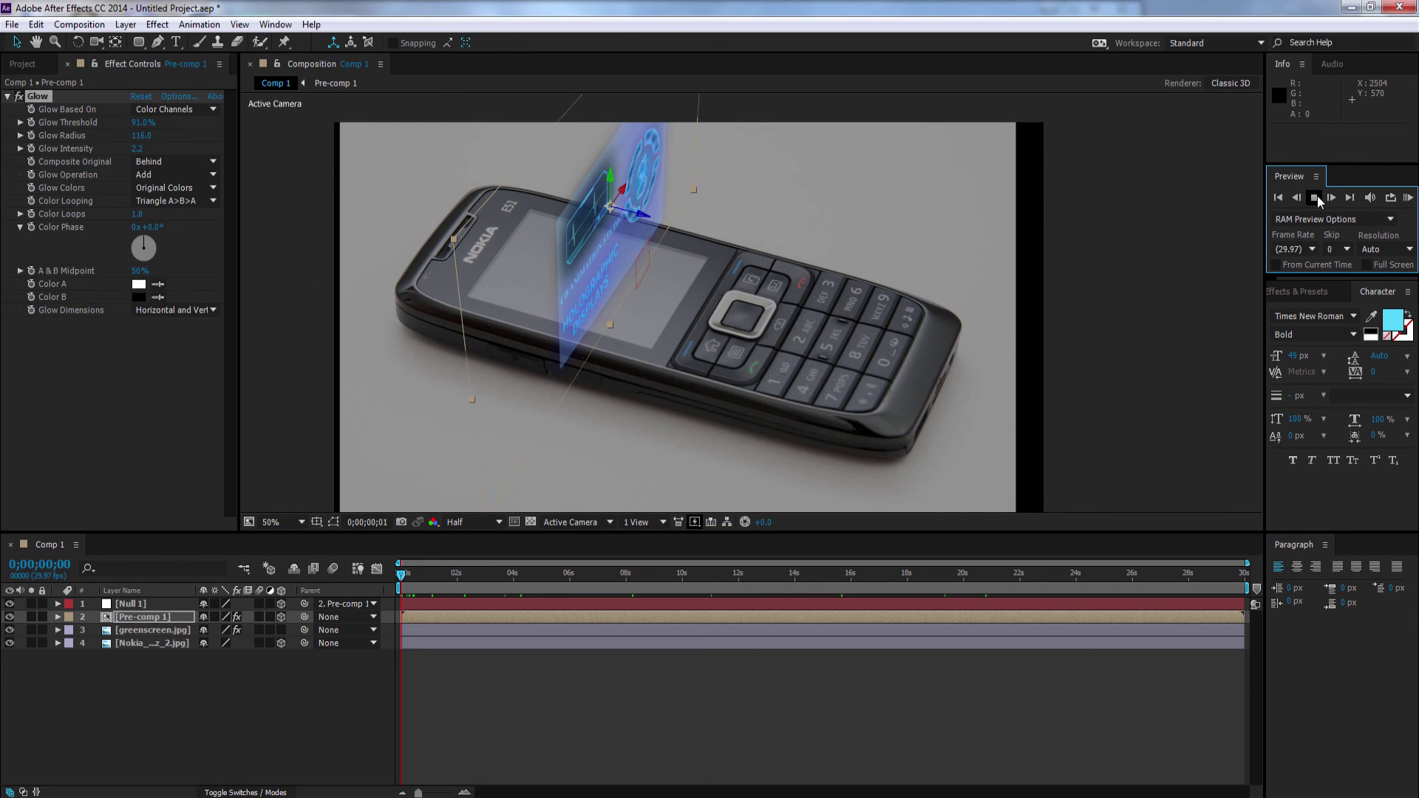